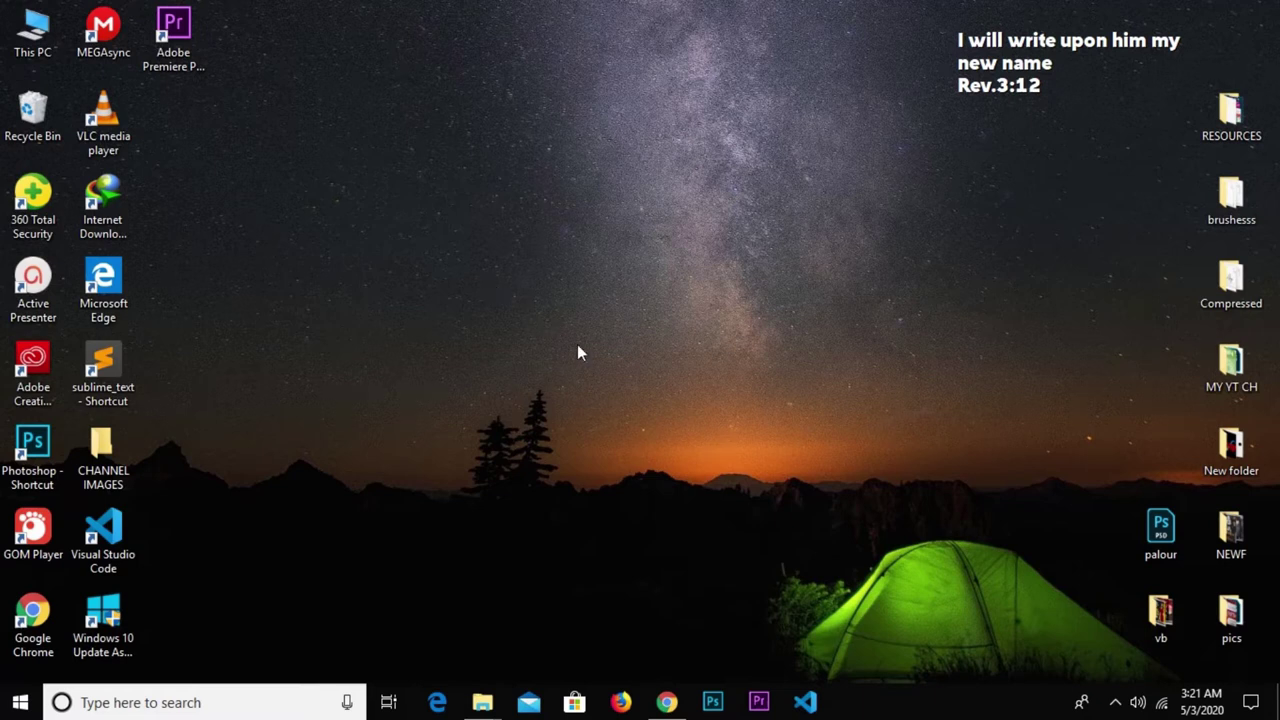
# Refresh the Windows desktop twice from its context menu.
pyautogui.rightClick(591, 349)
pyautogui.click(598, 343)
pyautogui.rightClick(598, 343)
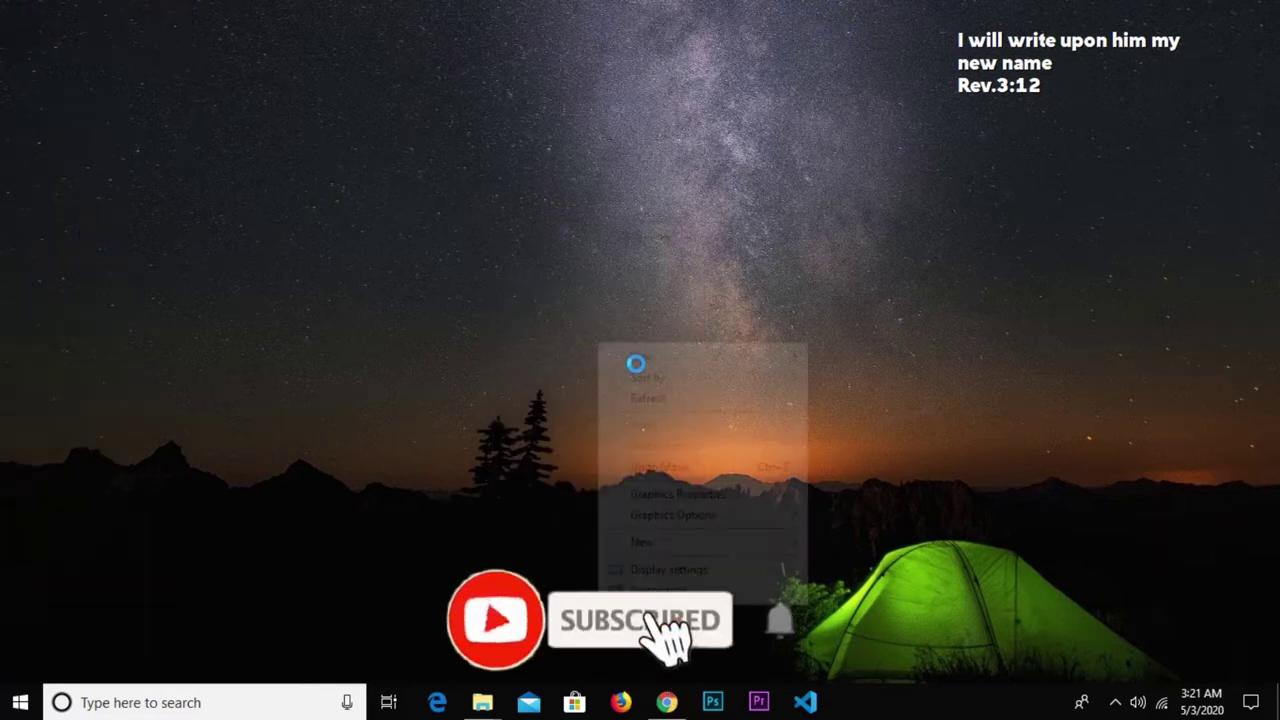
pyautogui.click(650, 398)
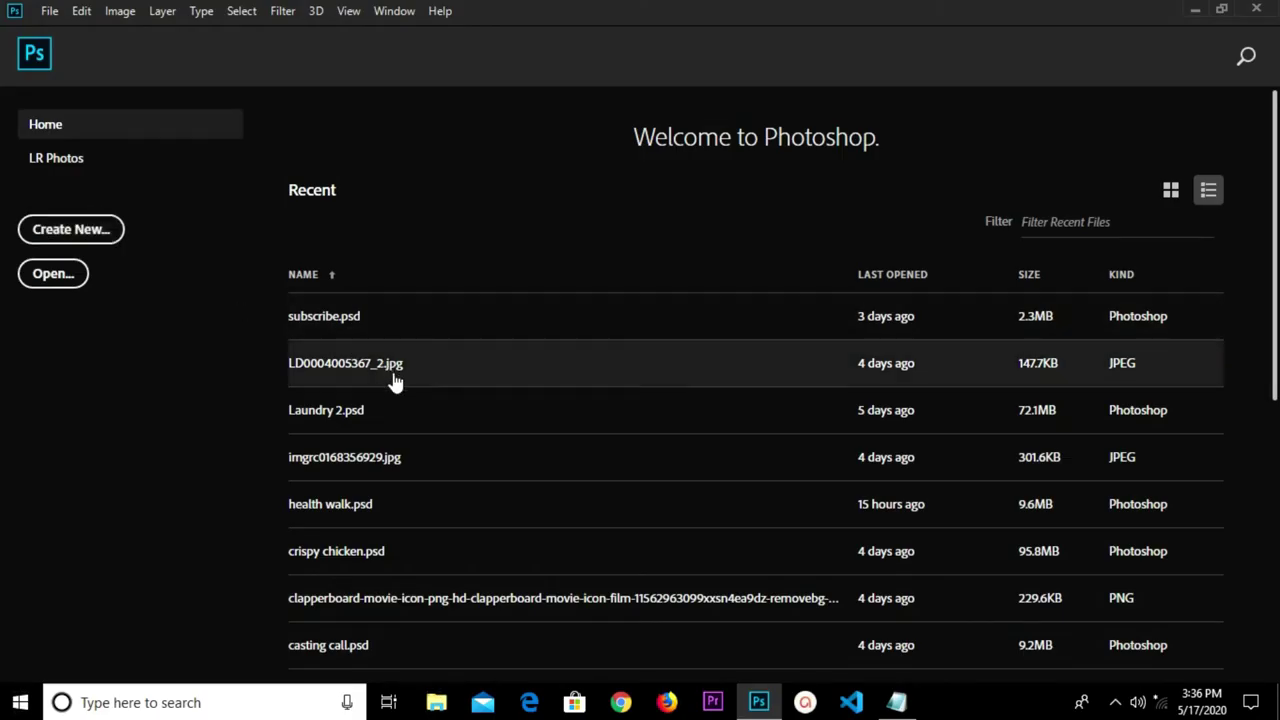
# Create a new 1000 × 1000 px, 300 ppi document from the Art & Illustration presets.
pyautogui.hotkey('ctrl', 'n')
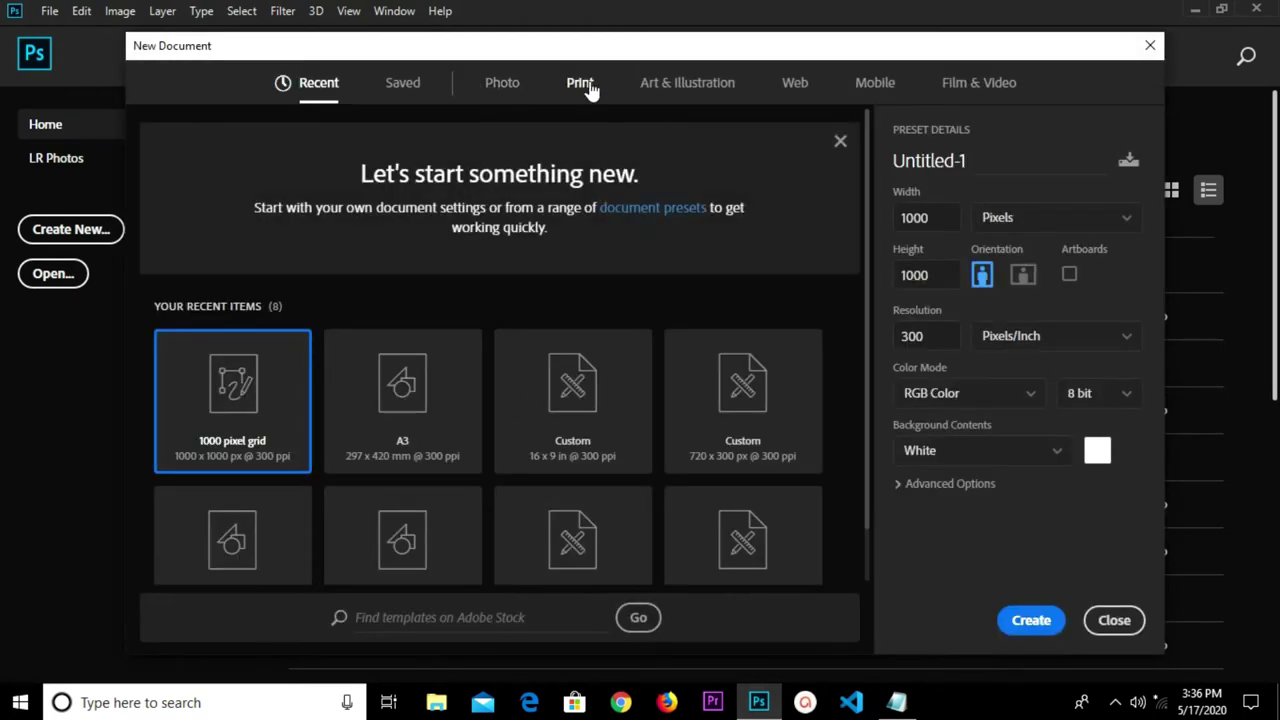
pyautogui.click(696, 90)
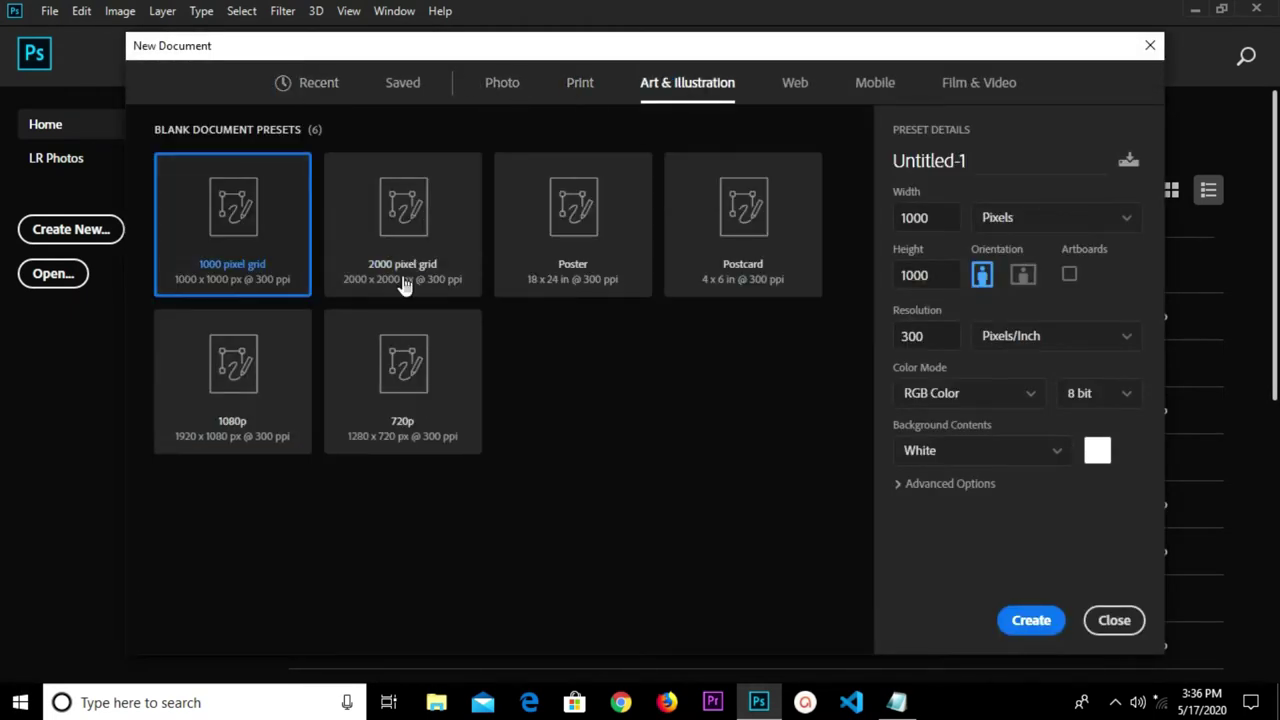
pyautogui.moveTo(936, 335); pyautogui.dragTo(903, 342)
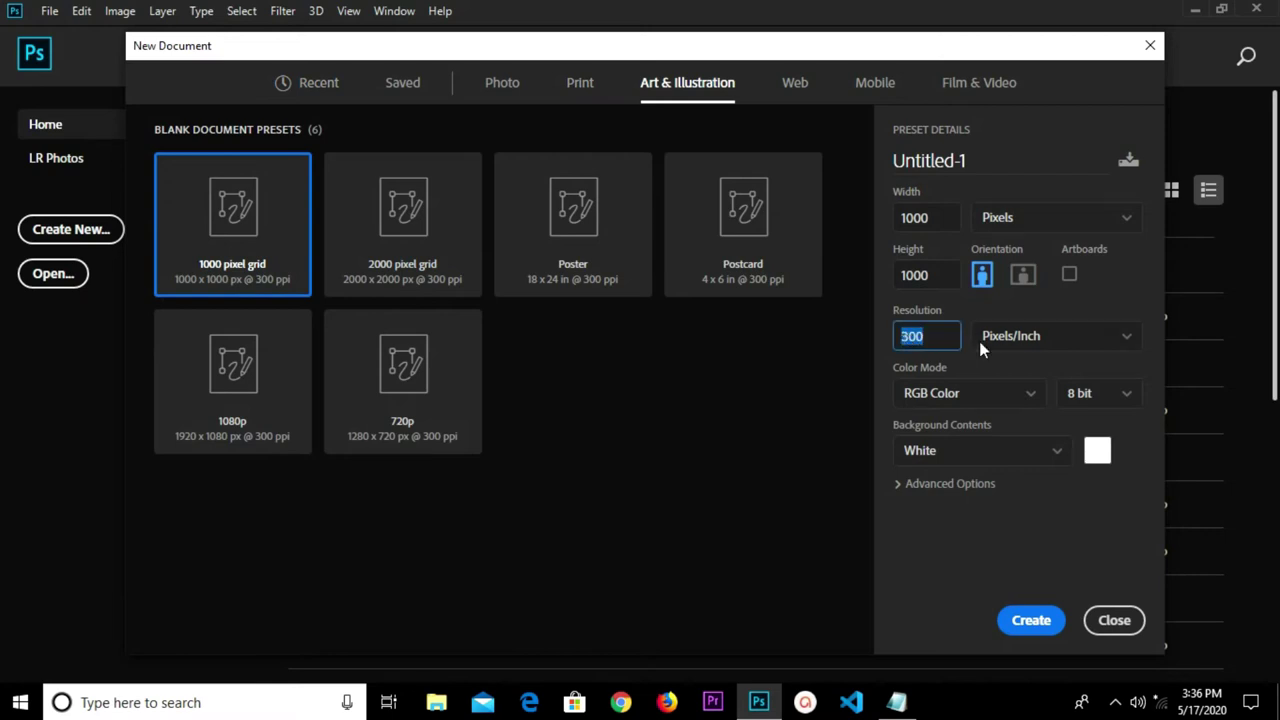
pyautogui.click(1028, 628)
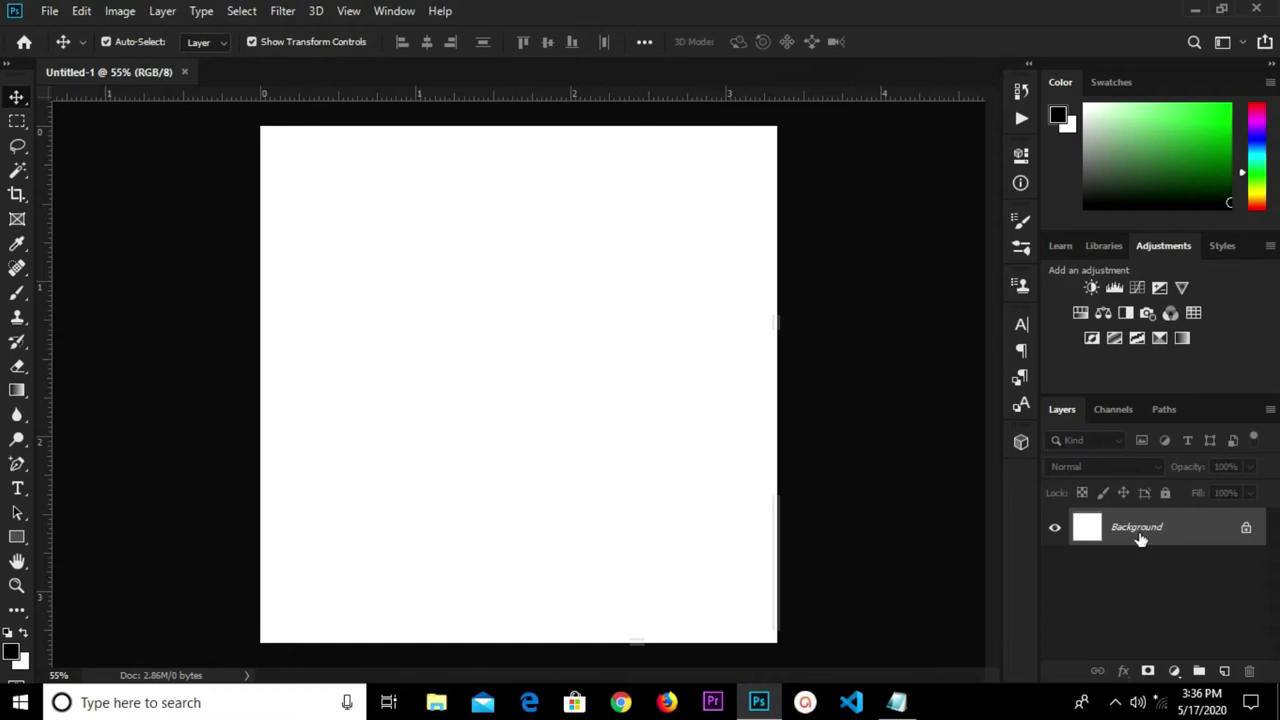
# Unlock the Background as Layer 0 and copy hex code 001101 from the Notepad notes.
pyautogui.doubleClick(1122, 528)
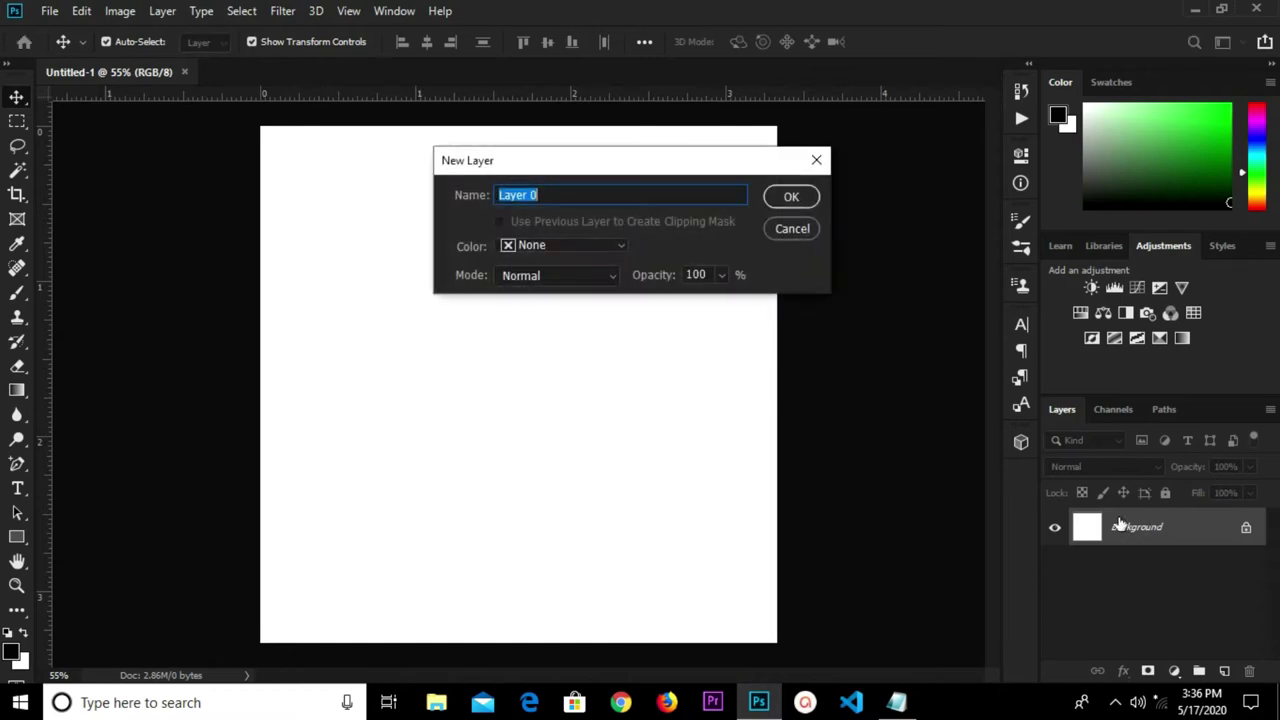
pyautogui.click(800, 200)
pyautogui.click(897, 700)
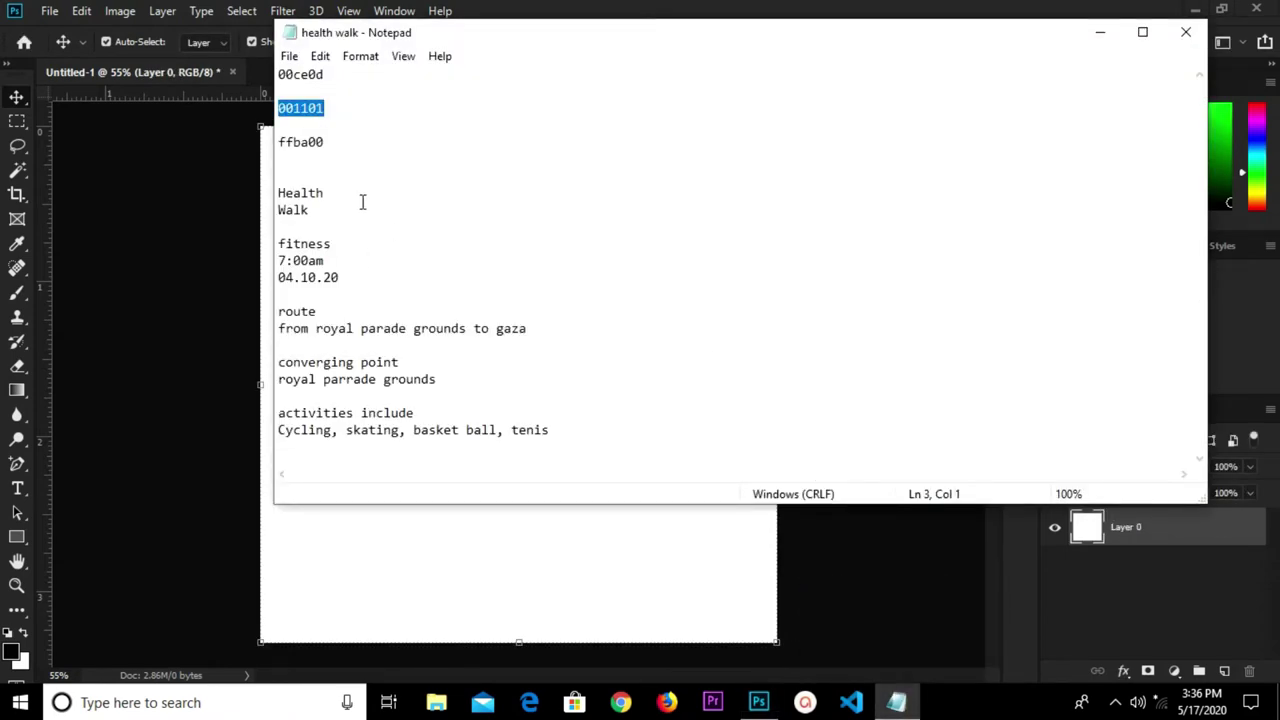
pyautogui.rightClick(298, 111)
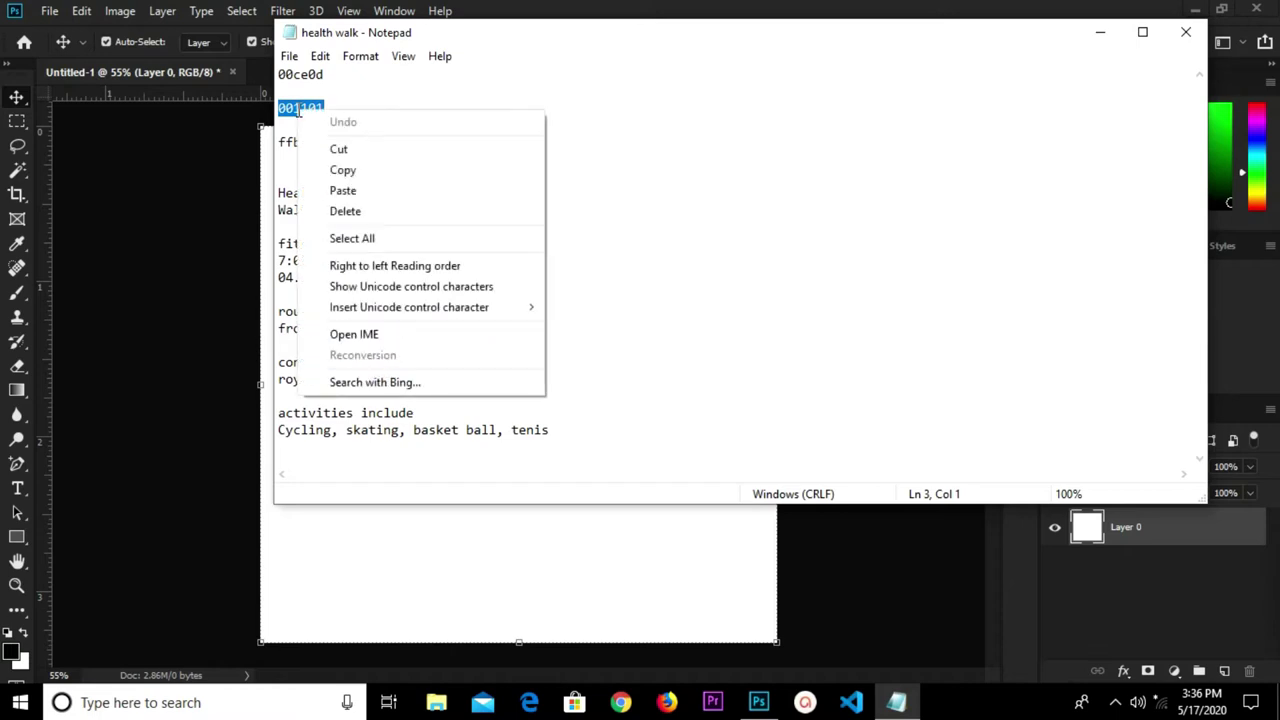
pyautogui.click(345, 171)
# Add a Solid Color fill layer set to dark green 001101.
pyautogui.click(540, 561)
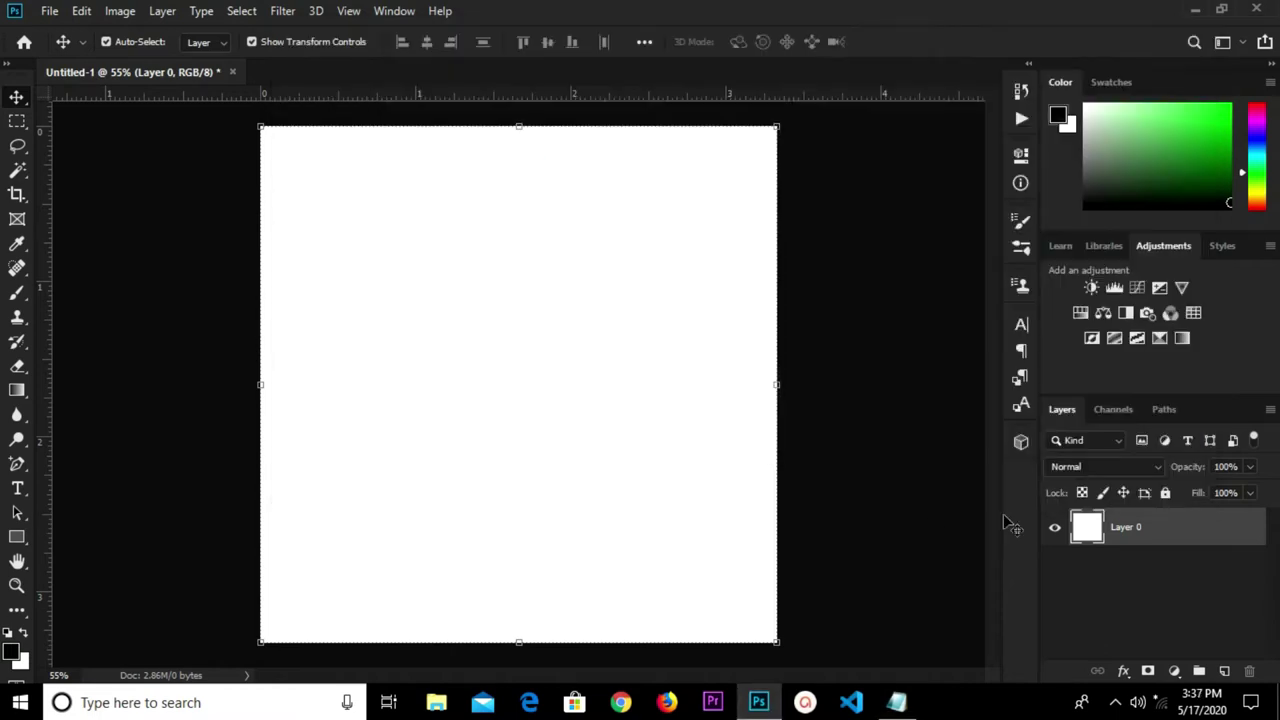
pyautogui.click(1174, 672)
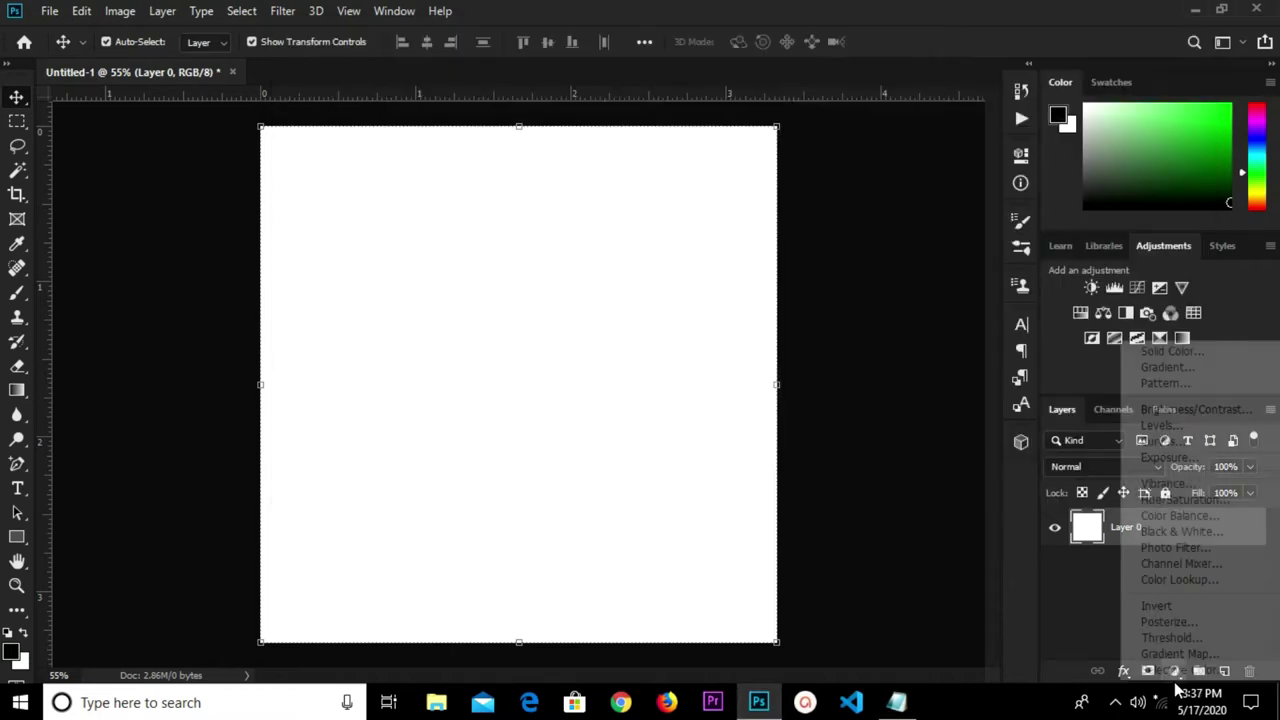
pyautogui.click(1163, 349)
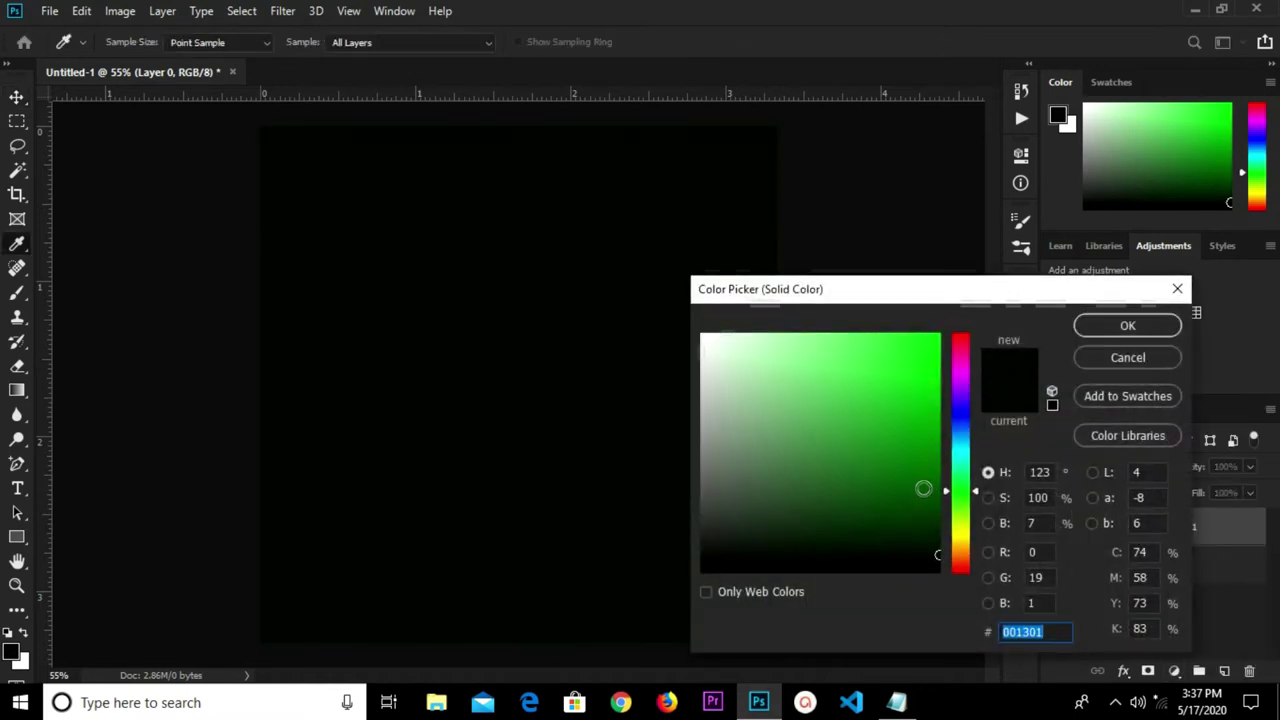
pyautogui.rightClick(1030, 632)
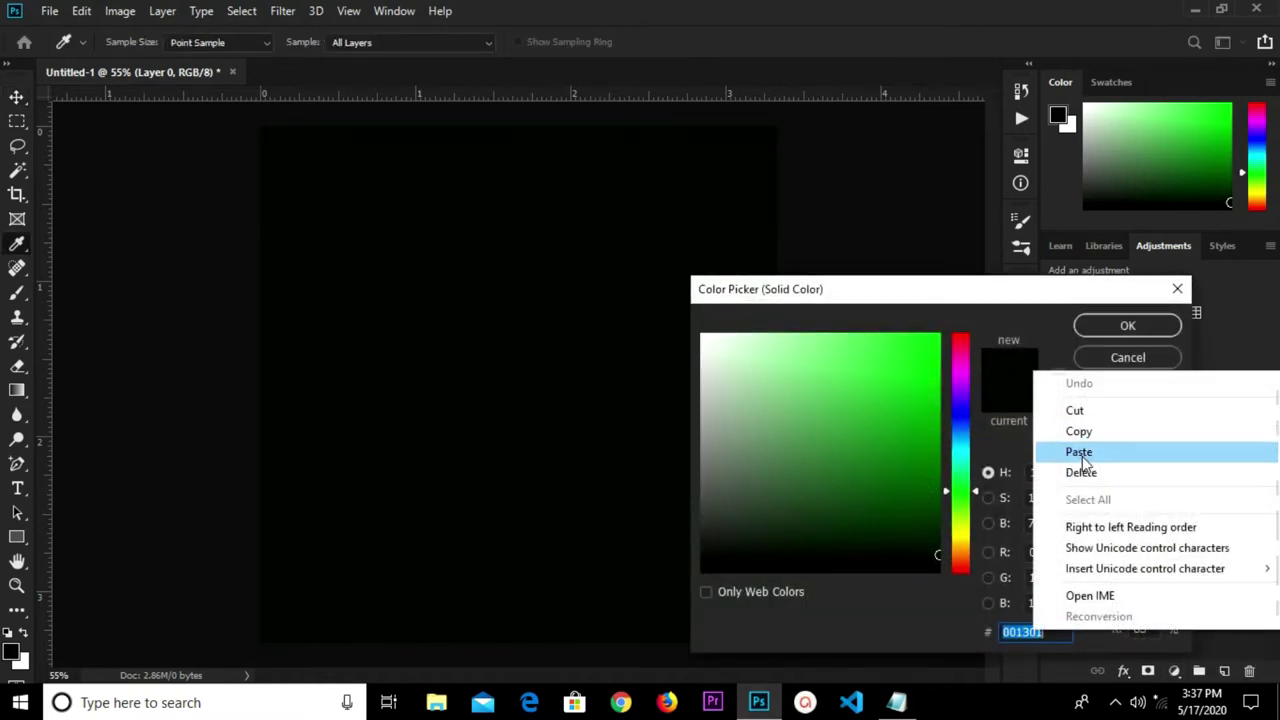
pyautogui.click(1083, 455)
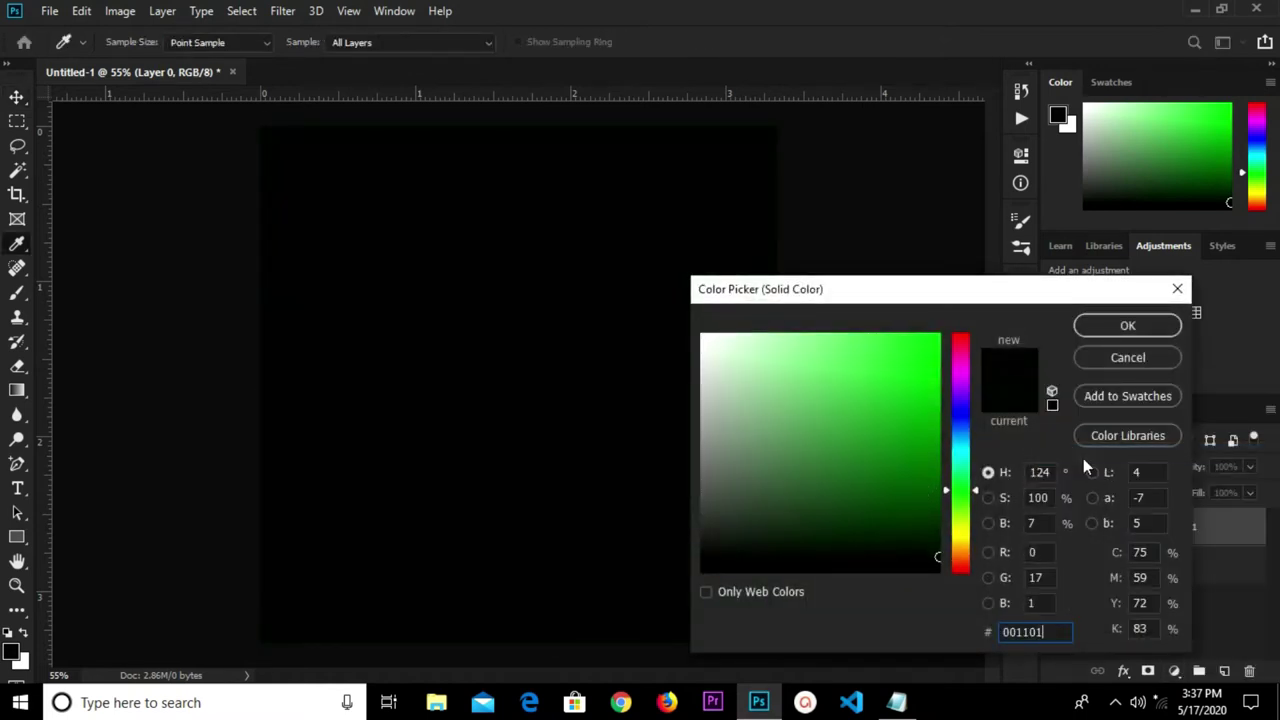
pyautogui.click(1099, 330)
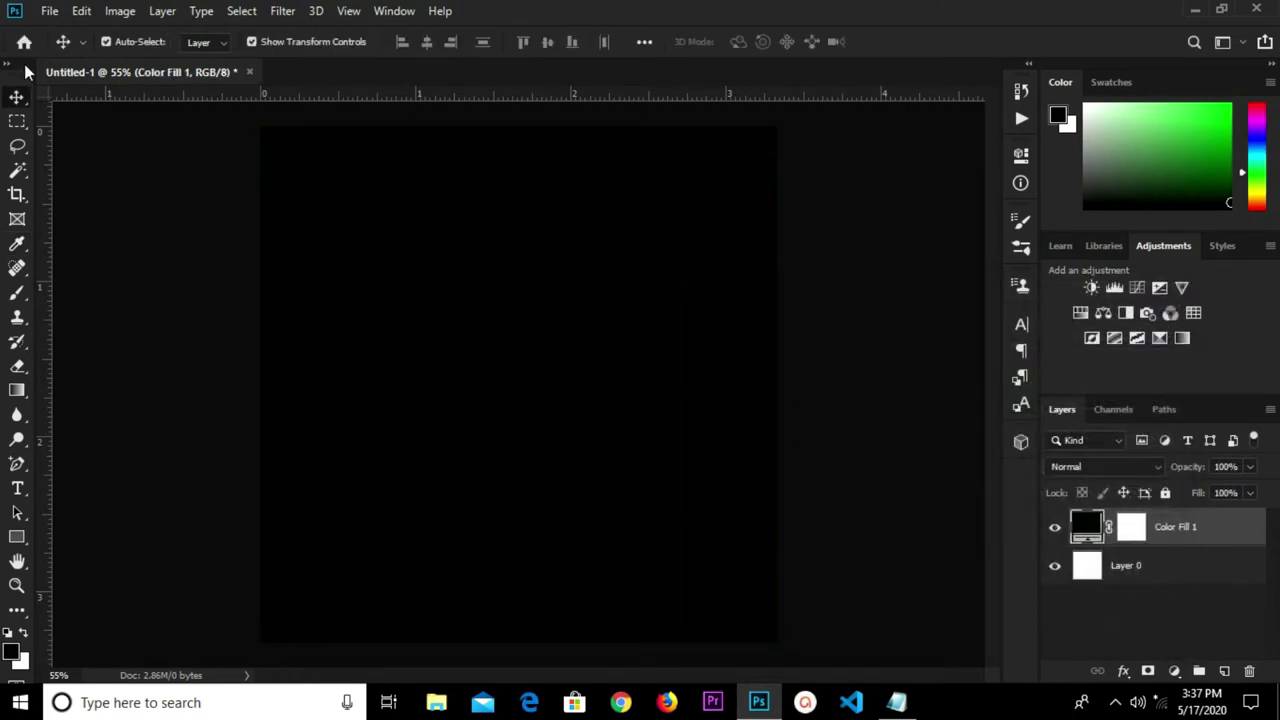
pyautogui.click(46, 11)
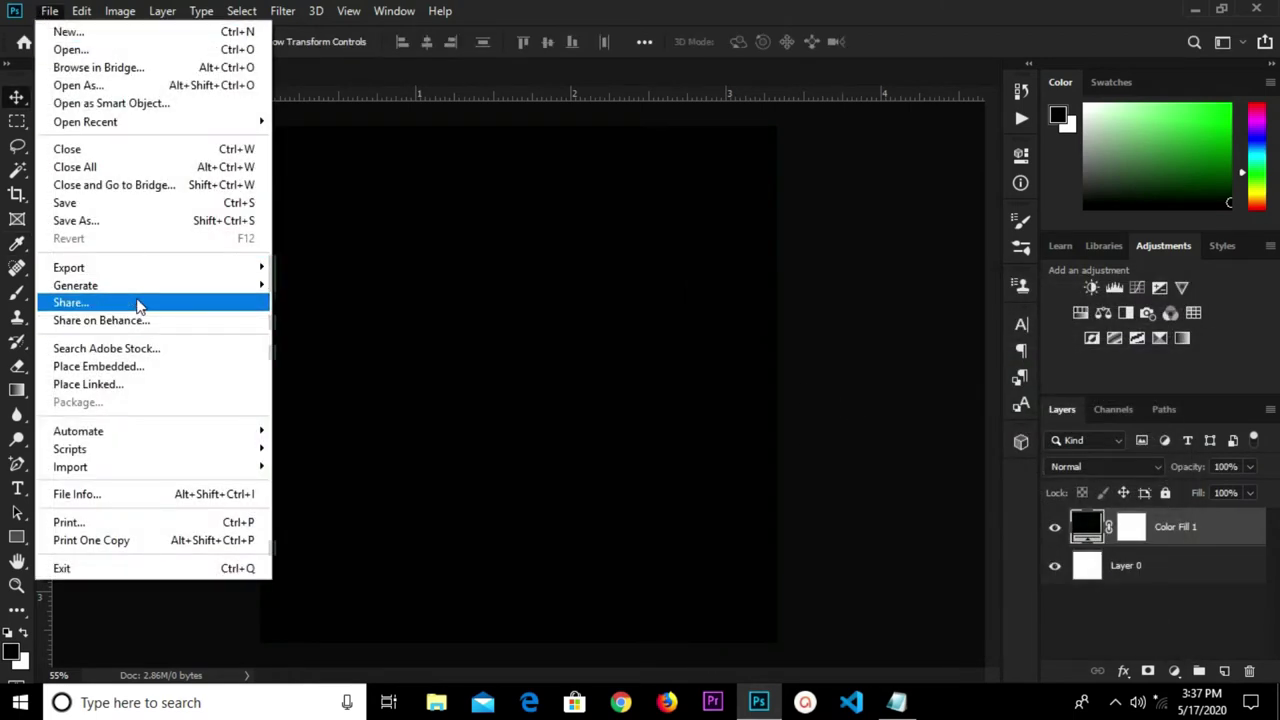
# Place the physed-walk-superJumbo photo embedded and convert it to a Smart Object.
pyautogui.click(150, 366)
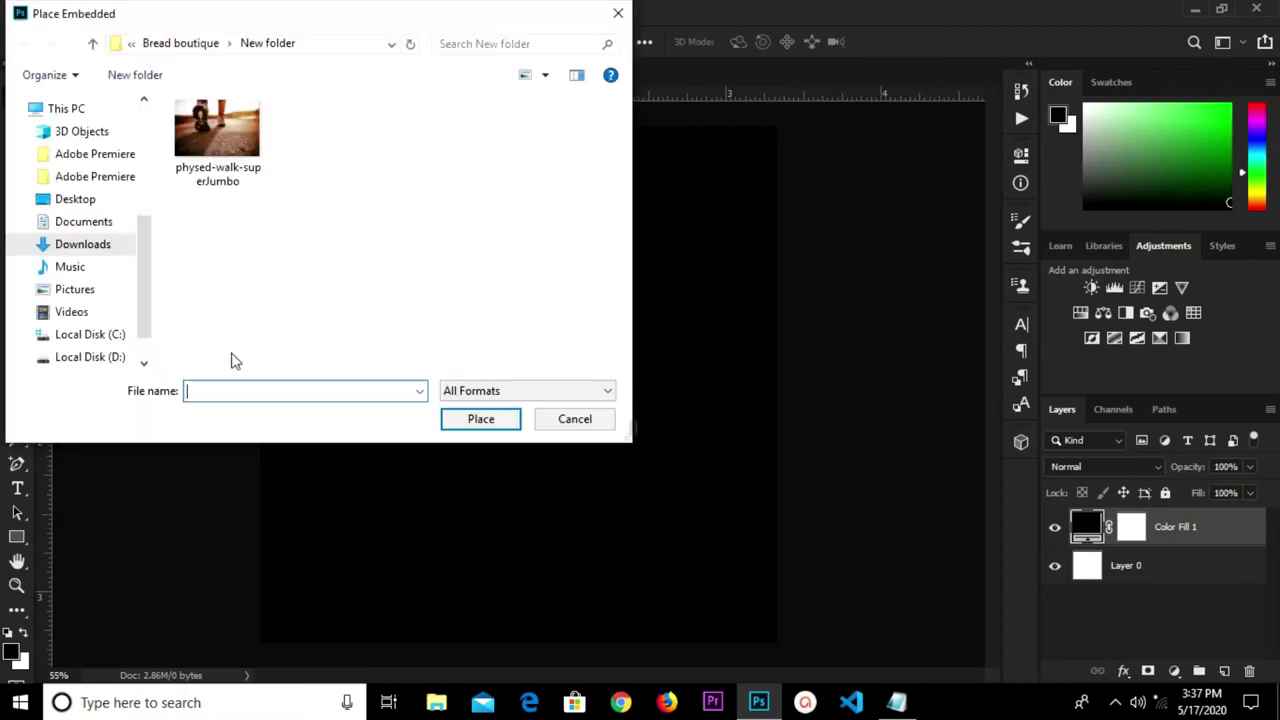
pyautogui.click(217, 140)
pyautogui.click(480, 419)
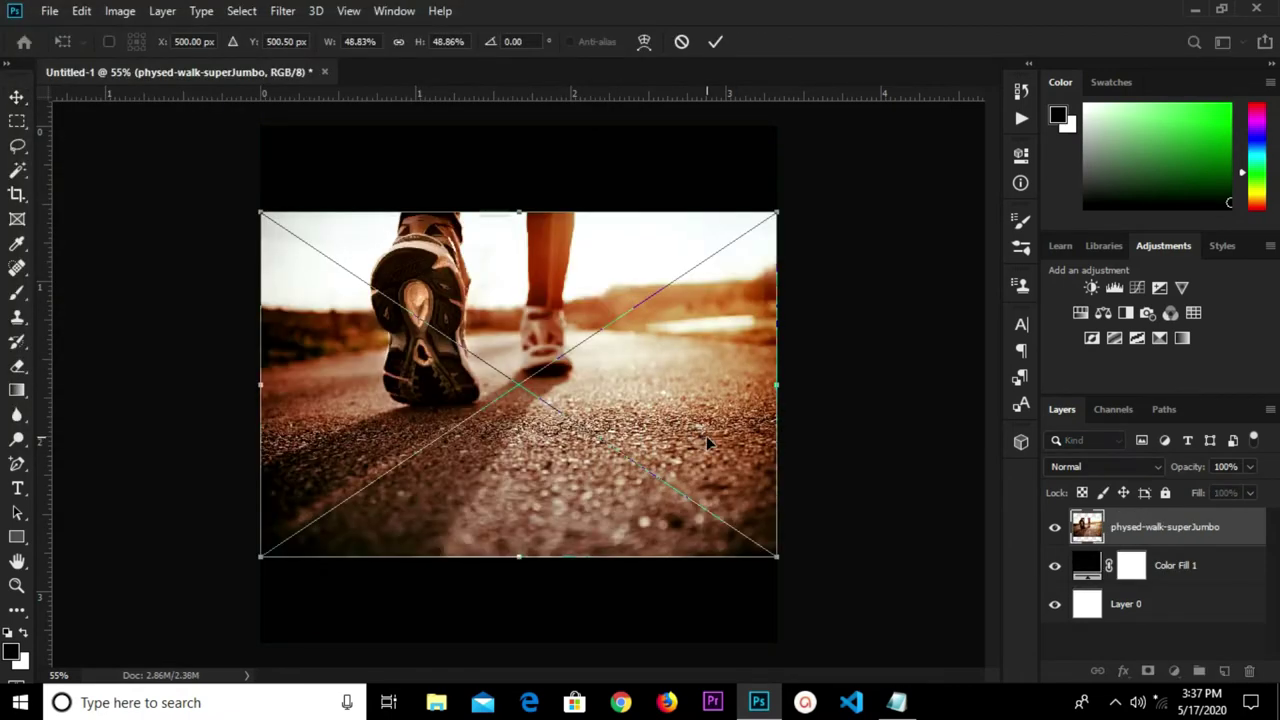
pyautogui.press('Return')
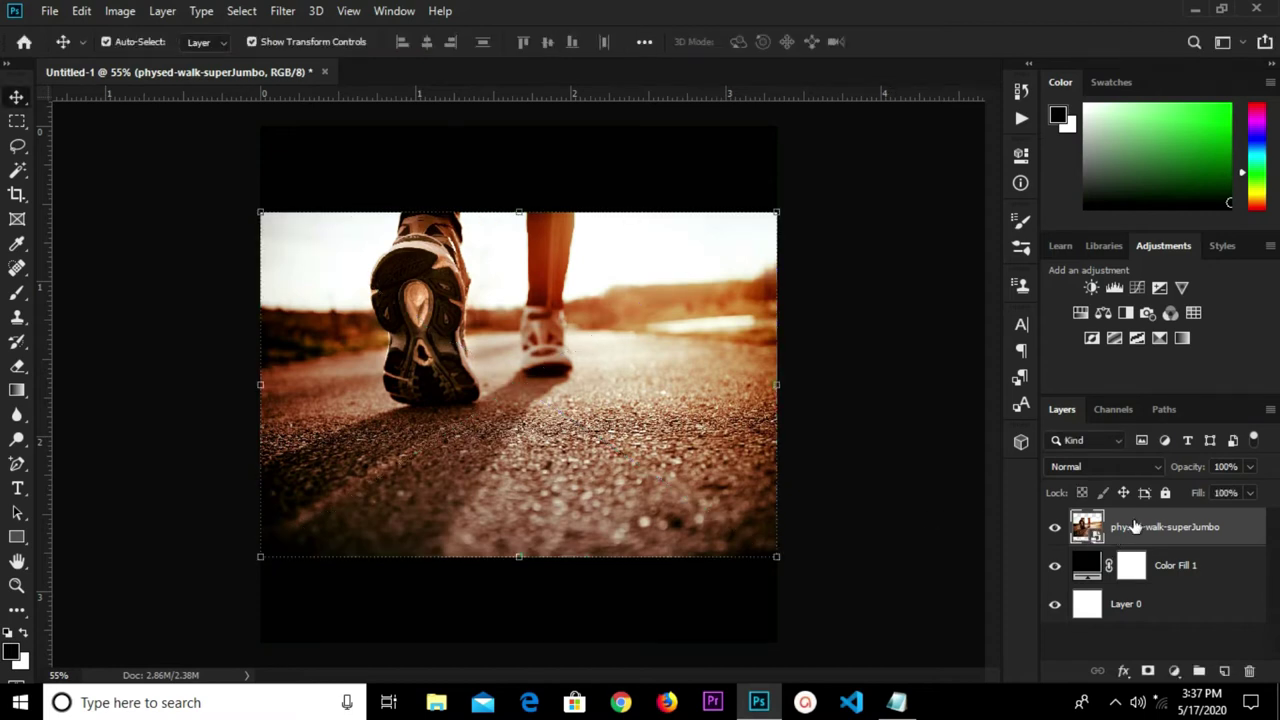
pyautogui.rightClick(1131, 516)
pyautogui.click(970, 196)
# Scale the photo to about 107% and move it up toward the canvas top.
pyautogui.hotkey('ctrl', 't')
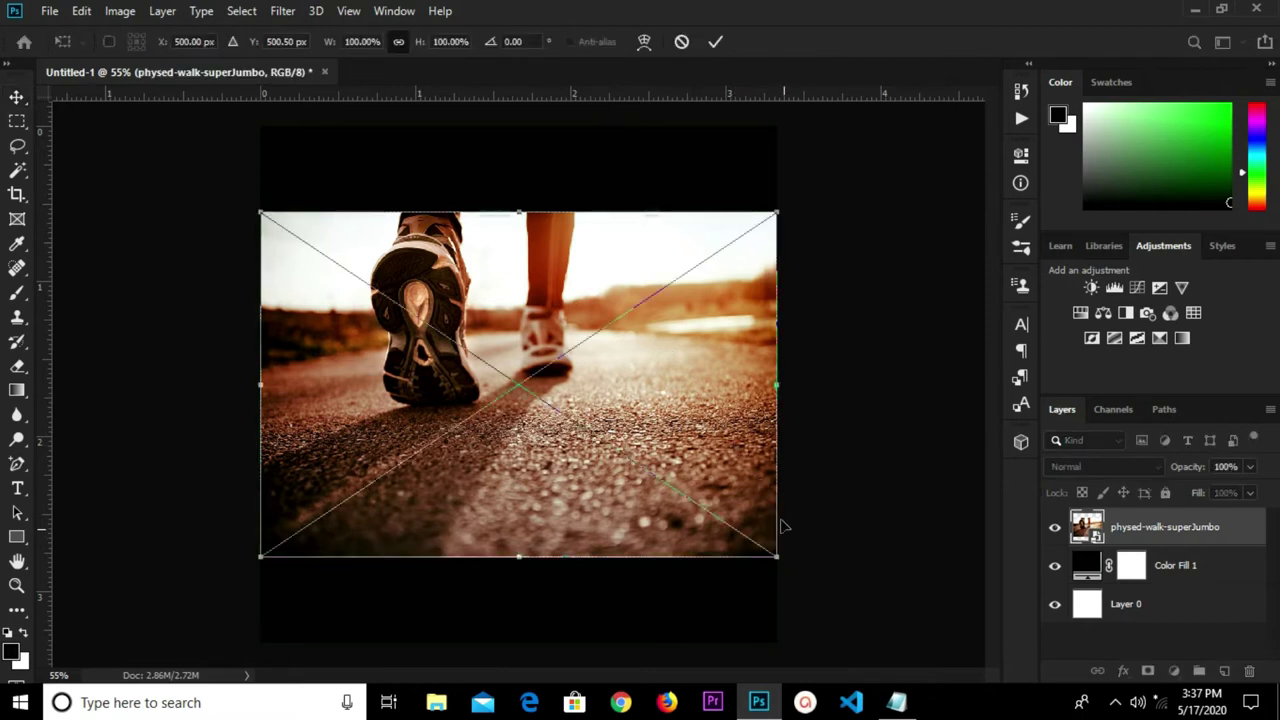
pyautogui.moveTo(770, 558); pyautogui.dragTo(812, 581)
pyautogui.moveTo(637, 496); pyautogui.dragTo(603, 328)
pyautogui.press('Up')
pyautogui.press('Up')
pyautogui.press('Up')
pyautogui.press('Up')
pyautogui.press('Up')
pyautogui.press('Up')
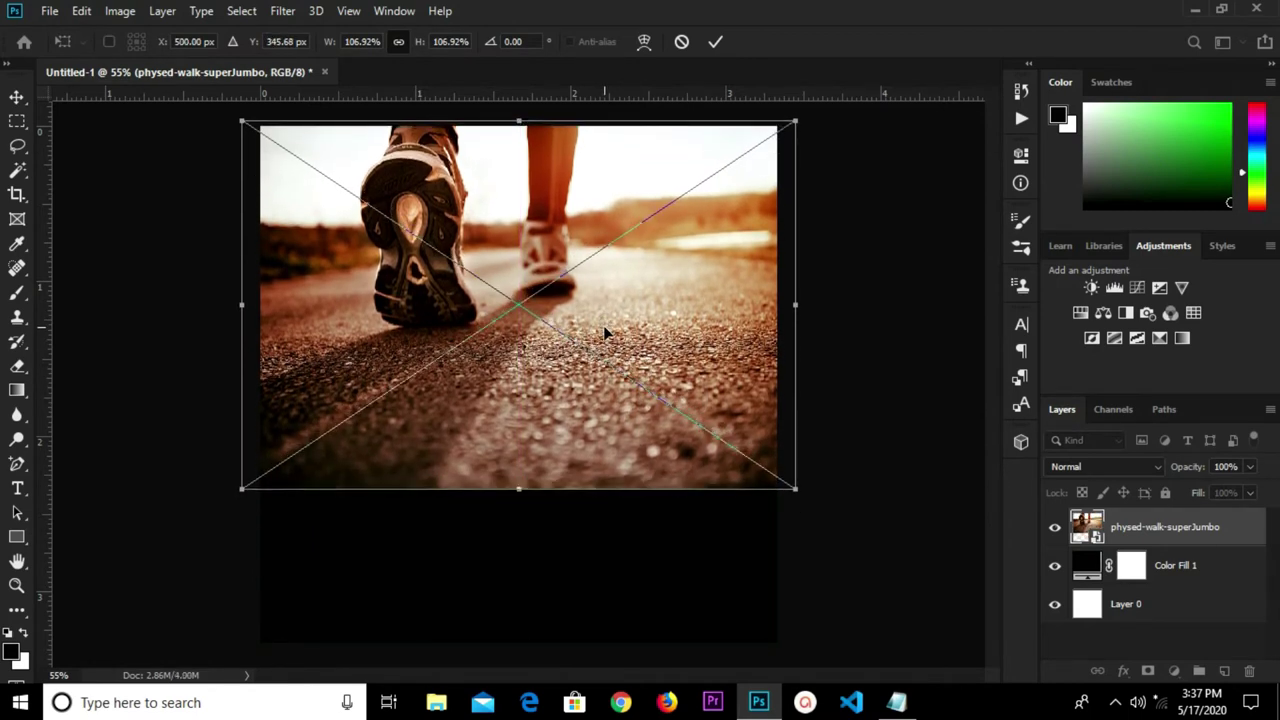
pyautogui.press('Return')
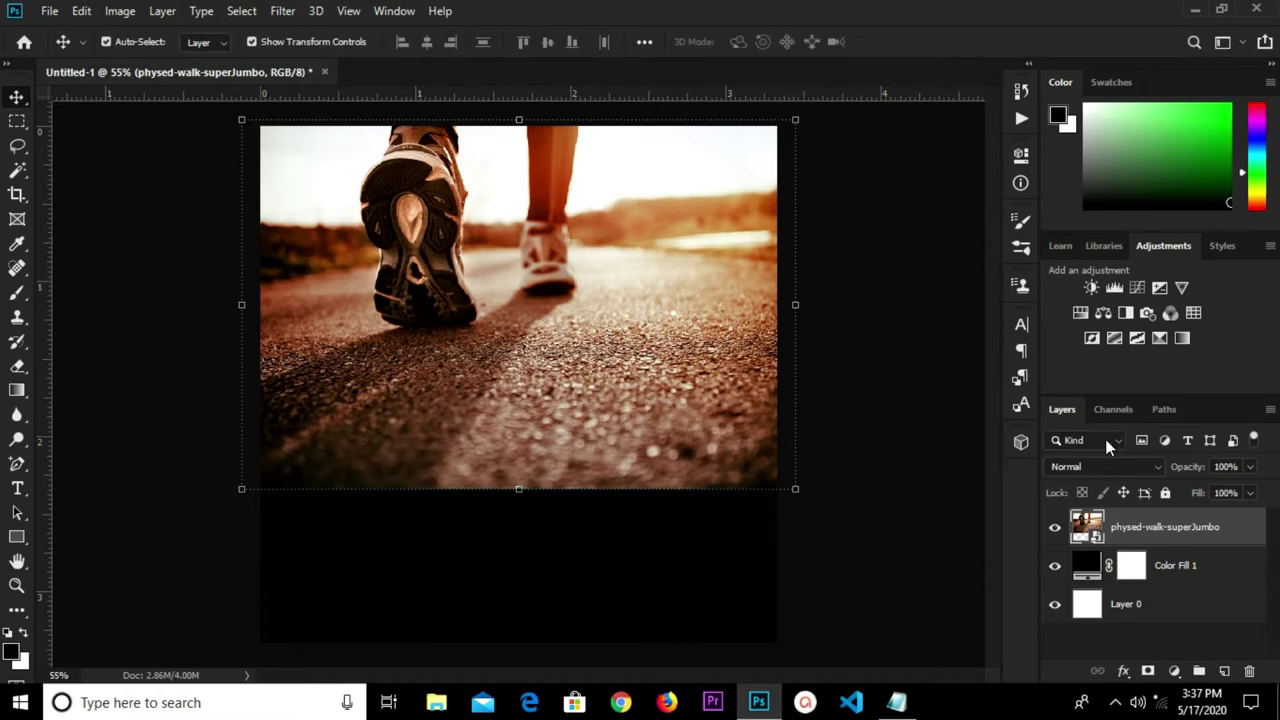
# Set the photo layer's blend mode to Color Dodge and add a layer mask.
pyautogui.click(1102, 470)
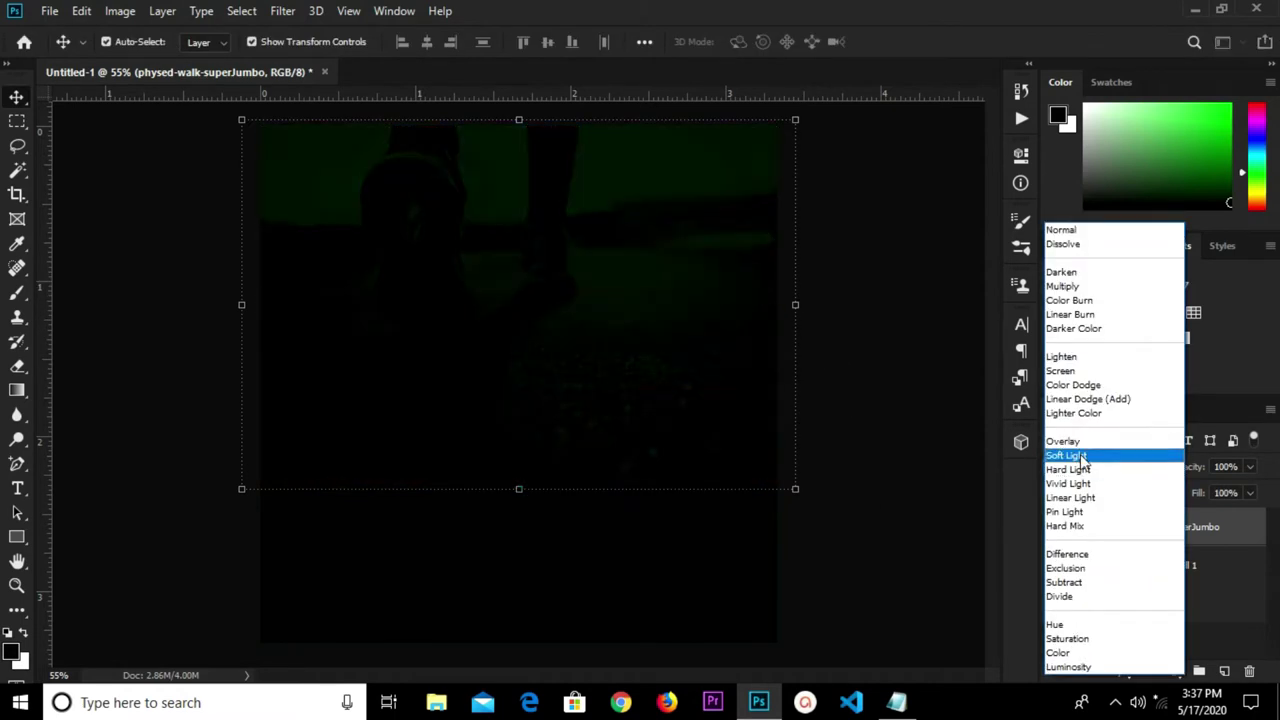
pyautogui.click(1075, 385)
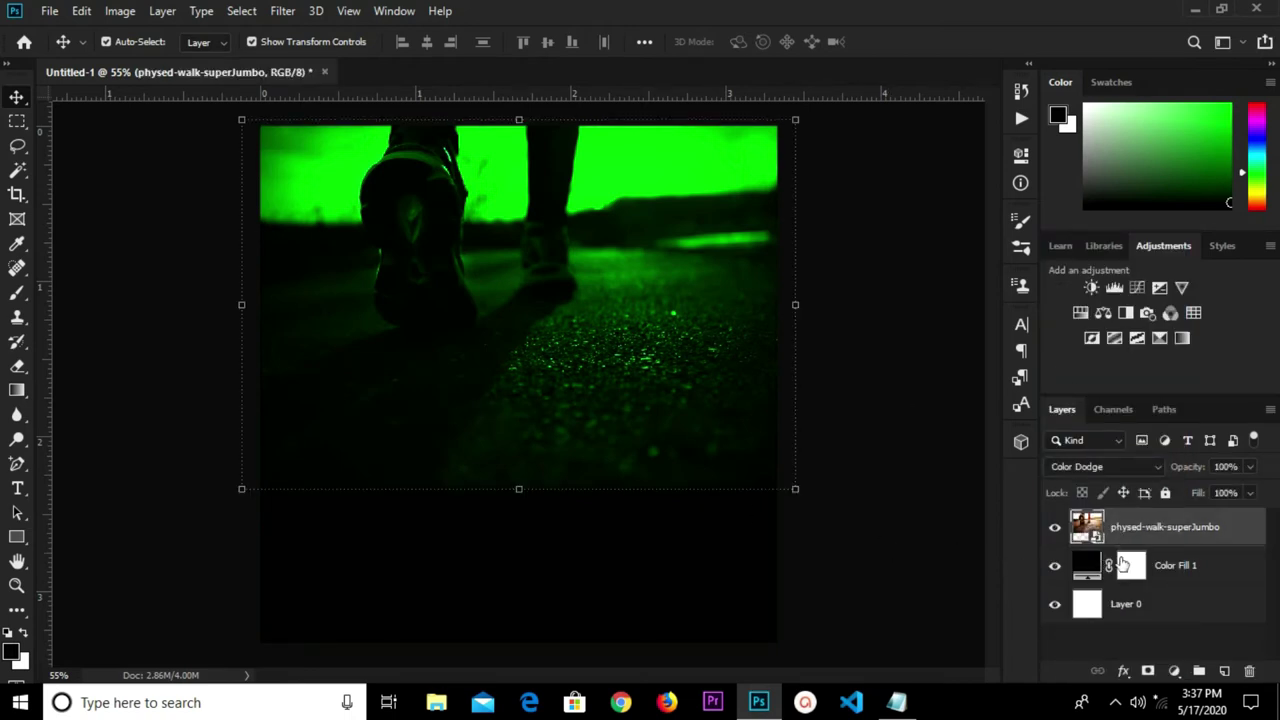
pyautogui.click(1148, 671)
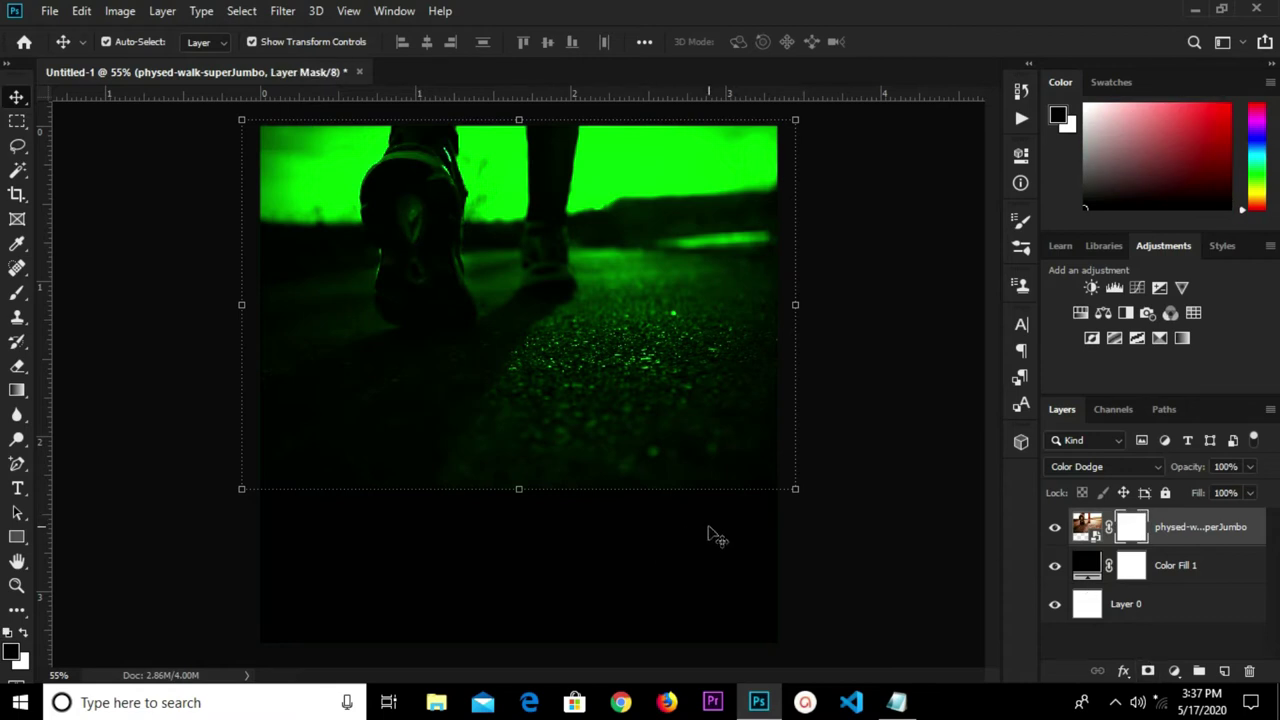
# Paint black on the mask with the Brush to hide the photo's lower part.
pyautogui.press('b')
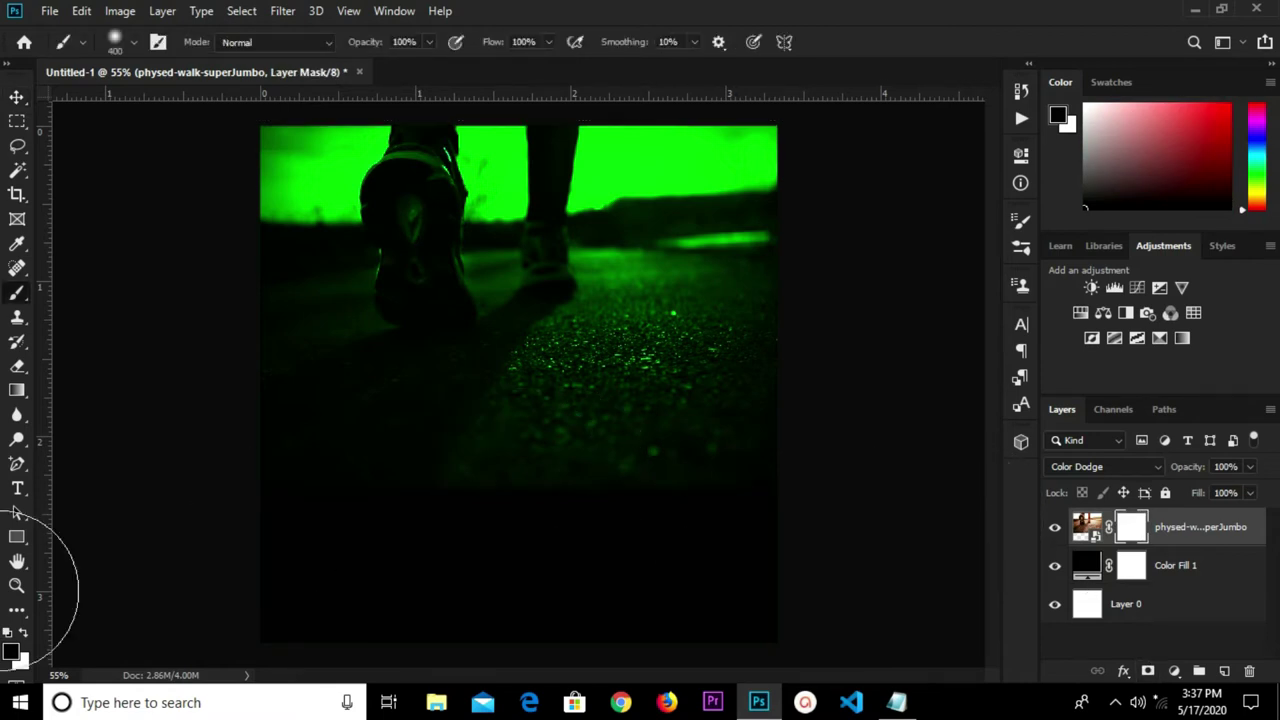
pyautogui.click(11, 651)
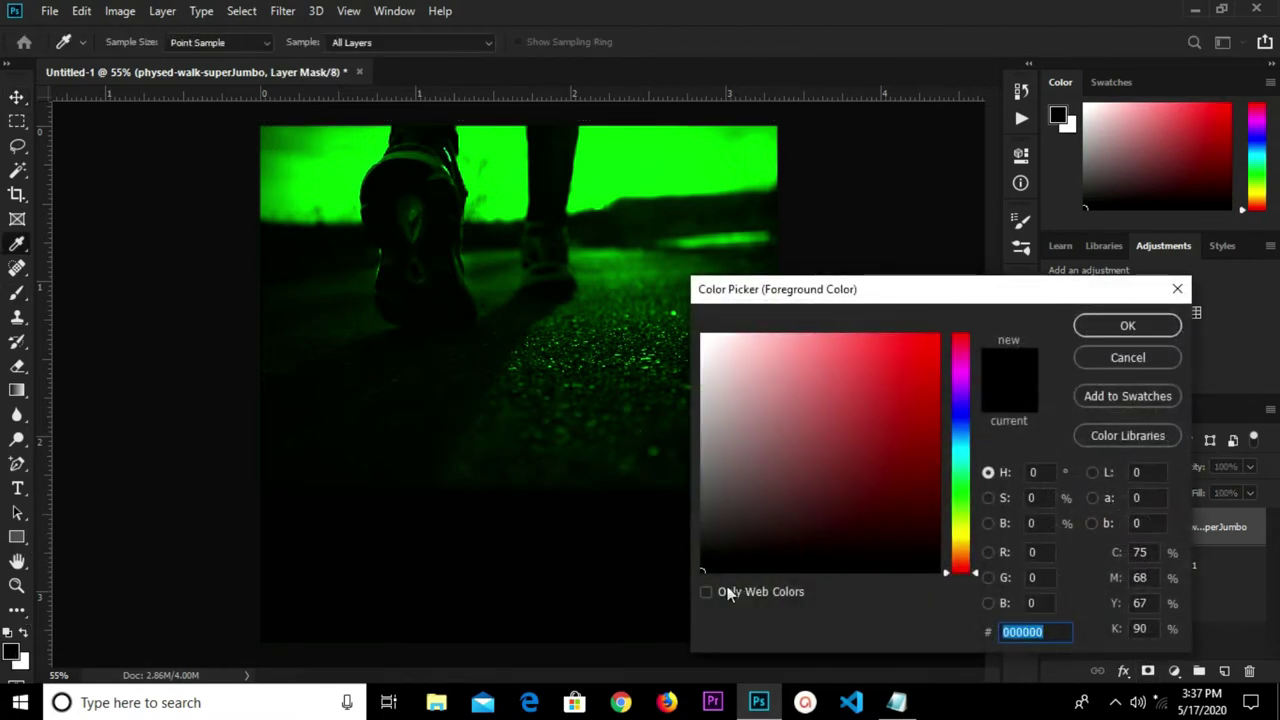
pyautogui.click(1131, 326)
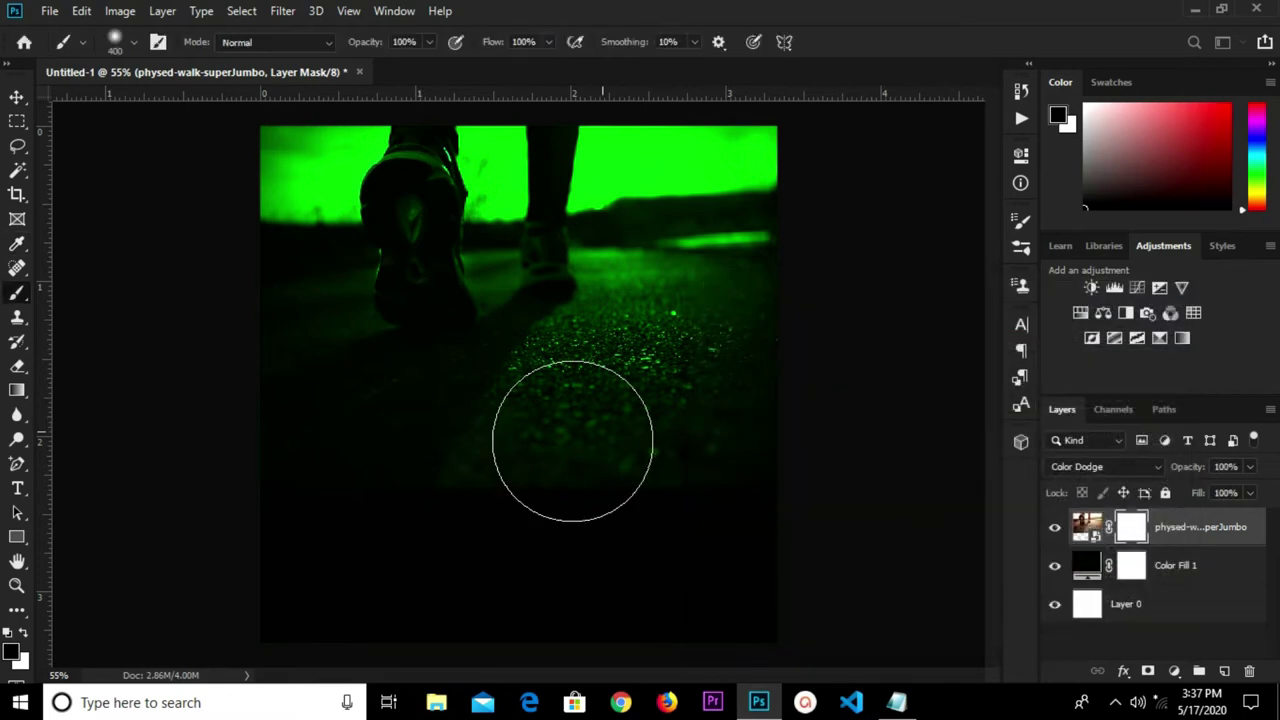
pyautogui.press('v')
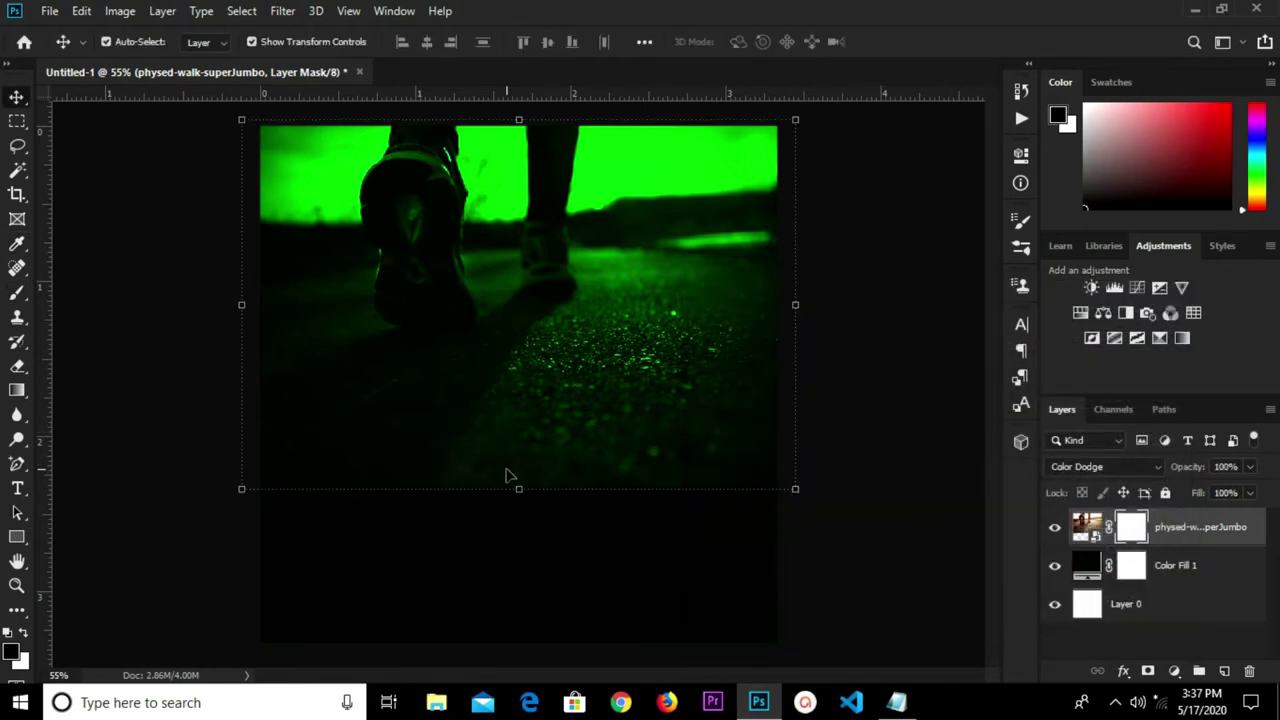
pyautogui.press('b')
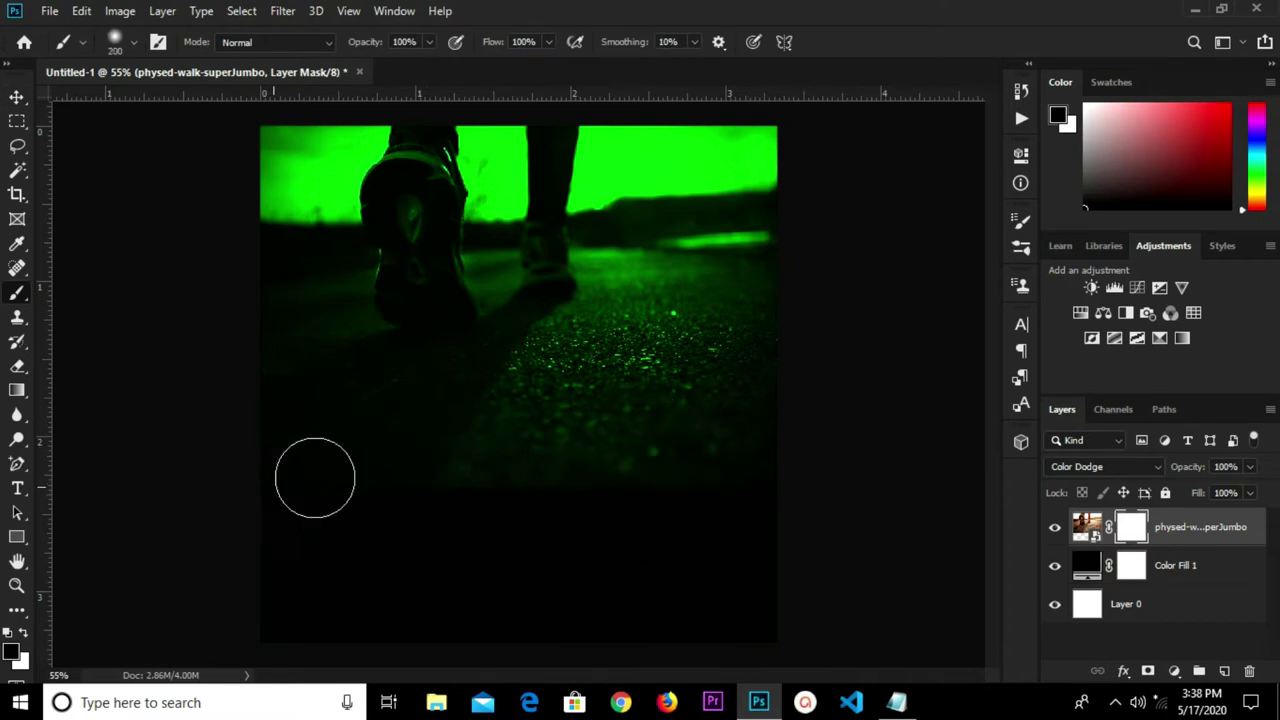
pyautogui.moveTo(747, 433)
pyautogui.mouseDown()
pyautogui.moveTo(783, 448)
pyautogui.moveTo(646, 484)
pyautogui.moveTo(774, 480)
pyautogui.moveTo(365, 501)
pyautogui.moveTo(350, 471)
pyautogui.moveTo(277, 453)
pyautogui.mouseUp()
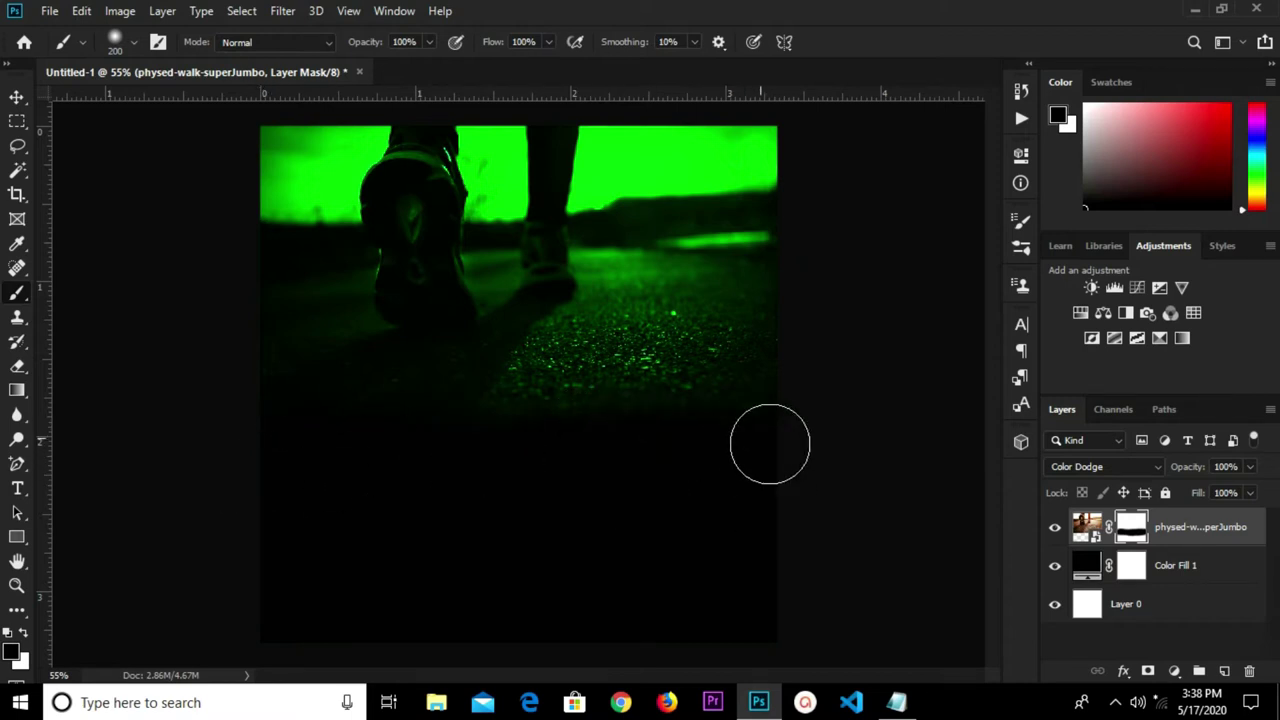
pyautogui.click(16, 97)
# Draw a white-filled rectangle across the top of the photo.
pyautogui.click(119, 250)
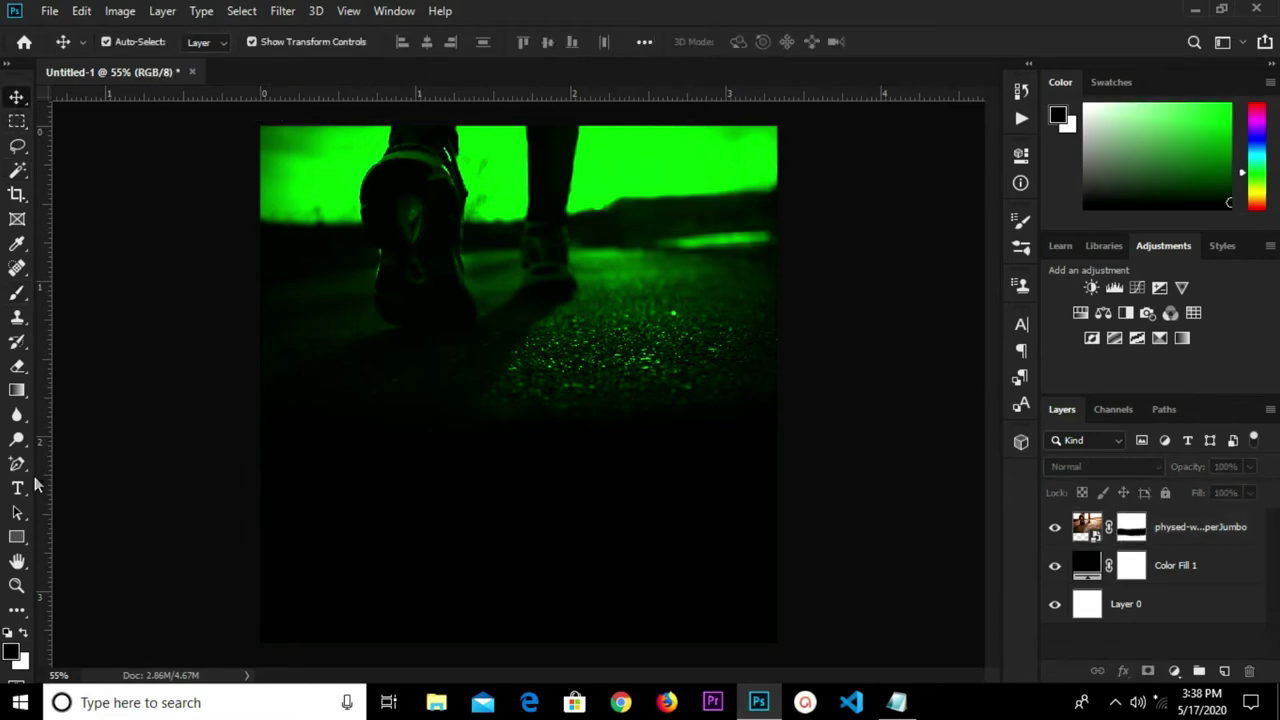
pyautogui.click(16, 537)
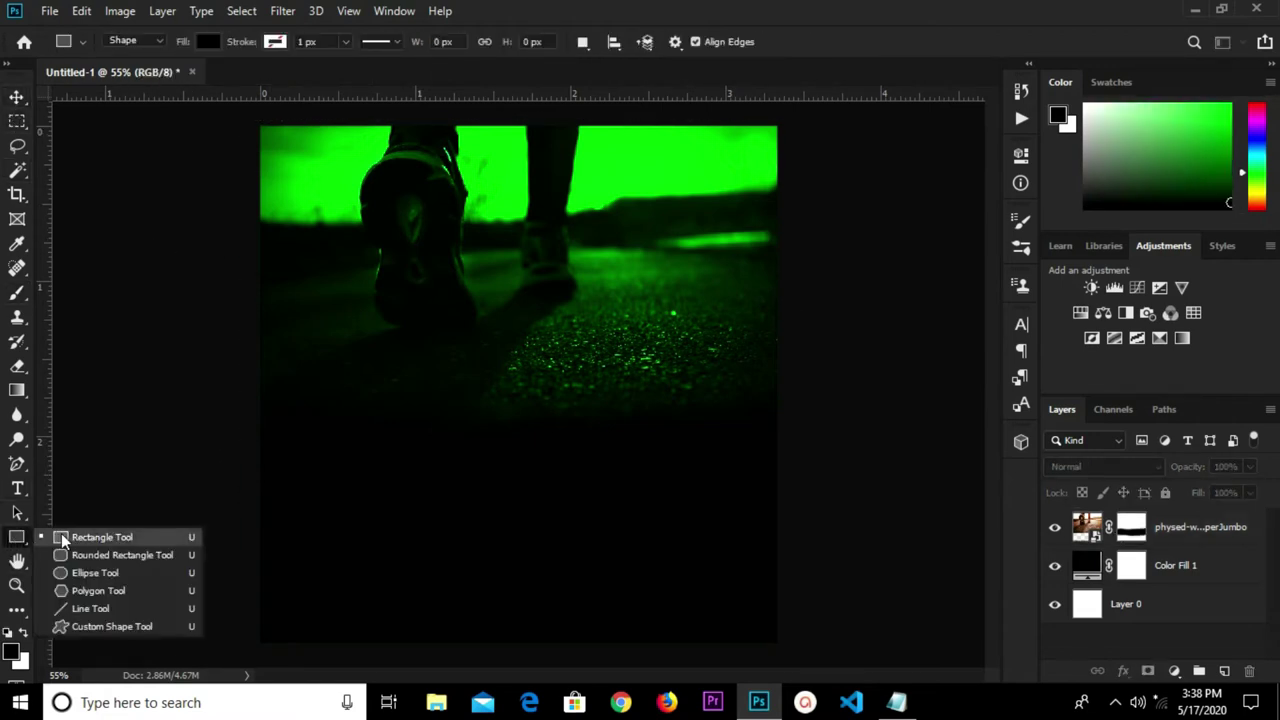
pyautogui.click(61, 533)
pyautogui.scroll(-2, 538, 114)
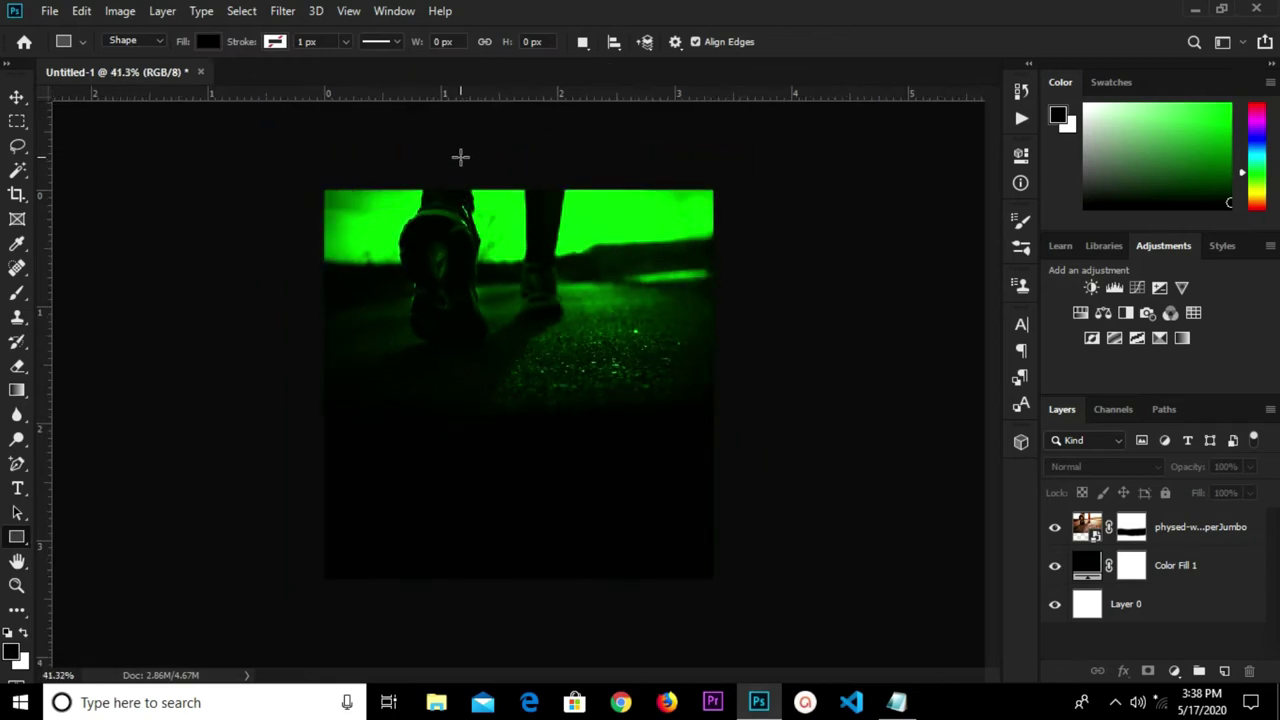
pyautogui.moveTo(426, 175); pyautogui.dragTo(612, 233)
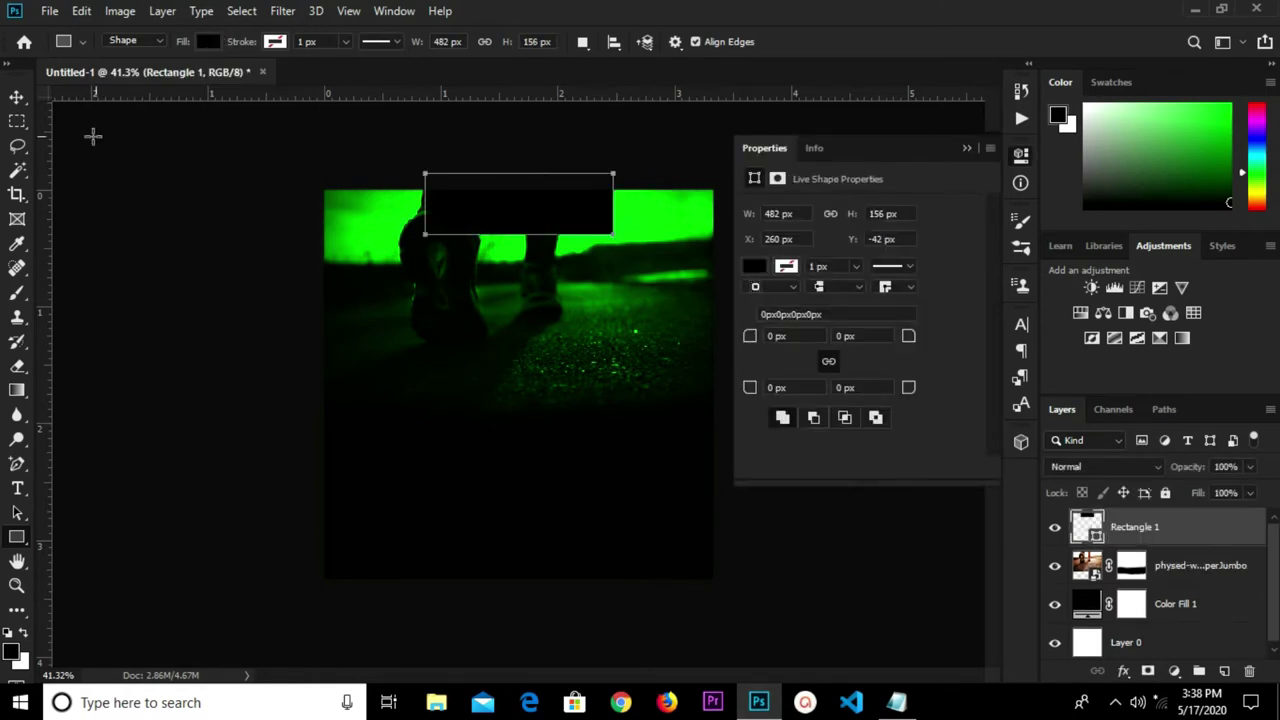
pyautogui.click(206, 41)
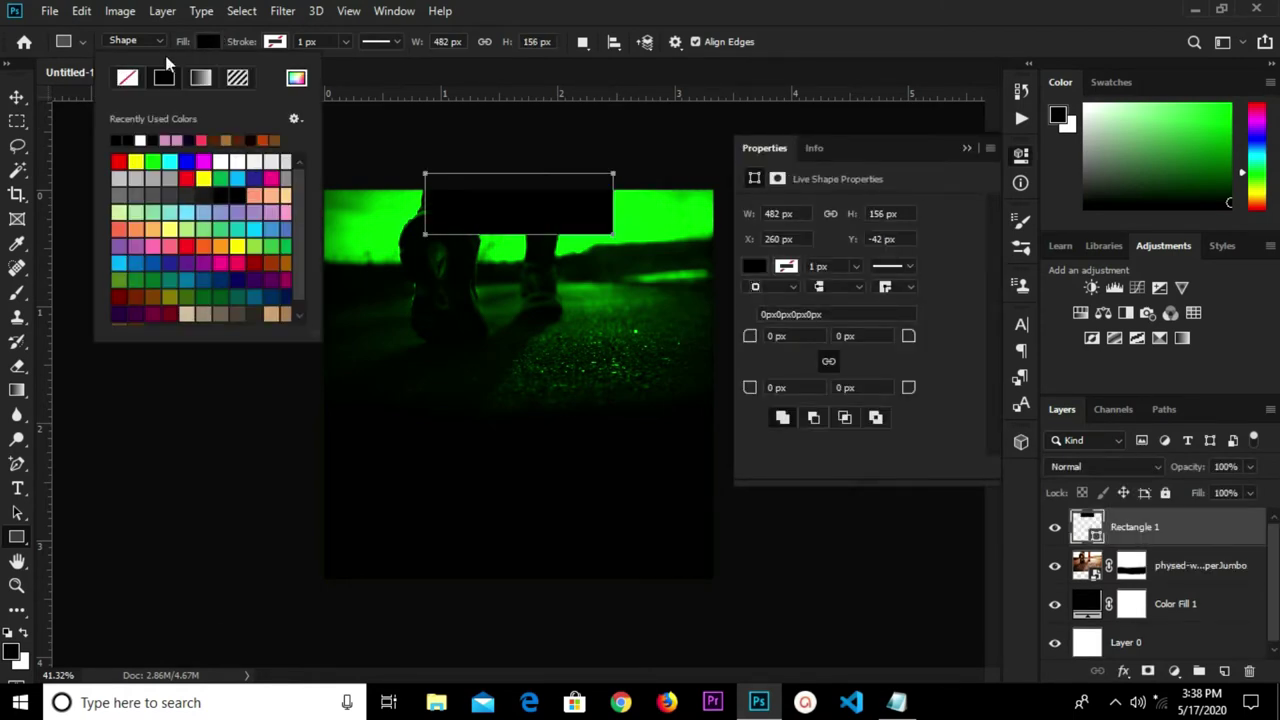
pyautogui.click(141, 140)
# Round all the rectangle's corners to a 40 px radius.
pyautogui.click(17, 99)
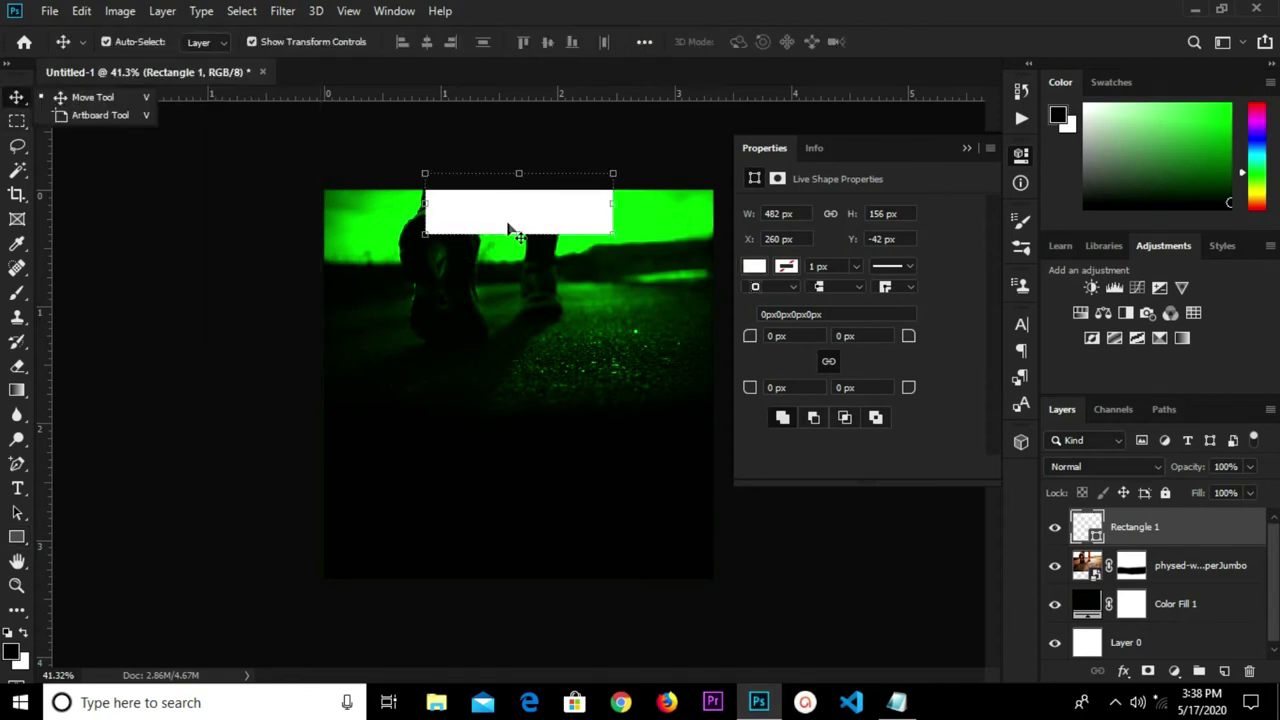
pyautogui.moveTo(907, 340); pyautogui.dragTo(936, 329)
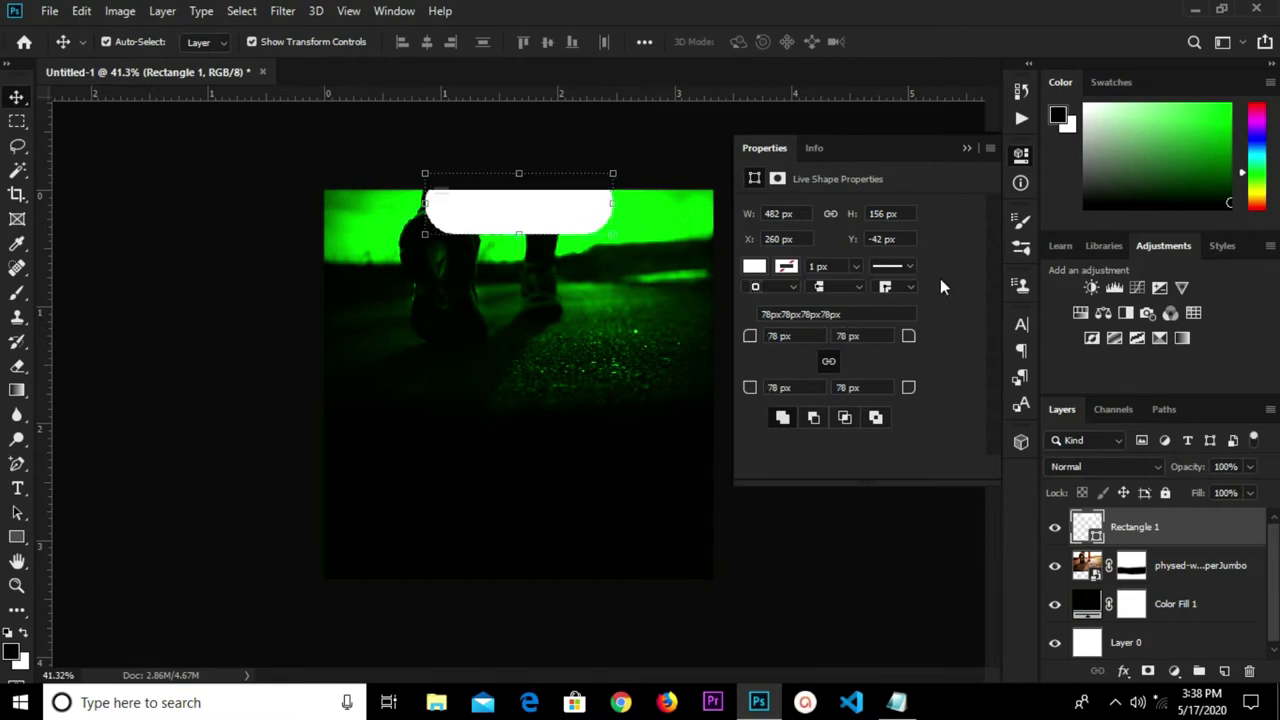
pyautogui.moveTo(913, 343); pyautogui.dragTo(893, 343)
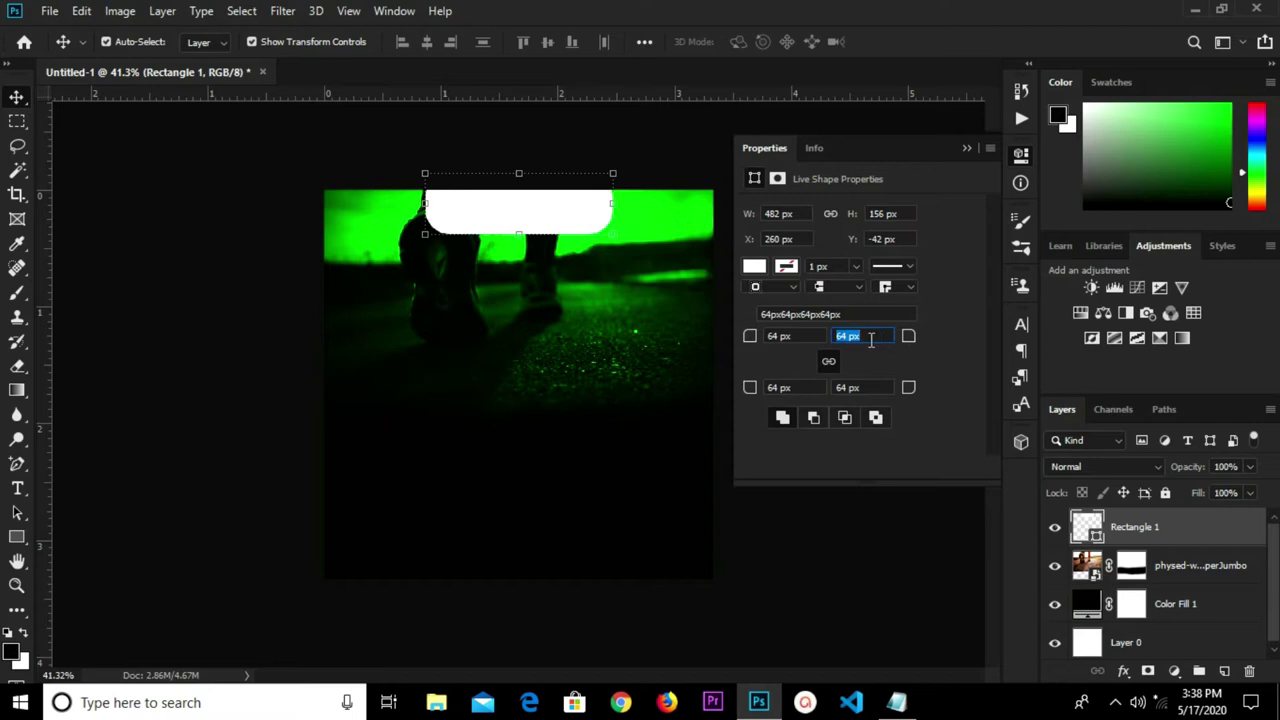
pyautogui.write('40')
pyautogui.press('Return')
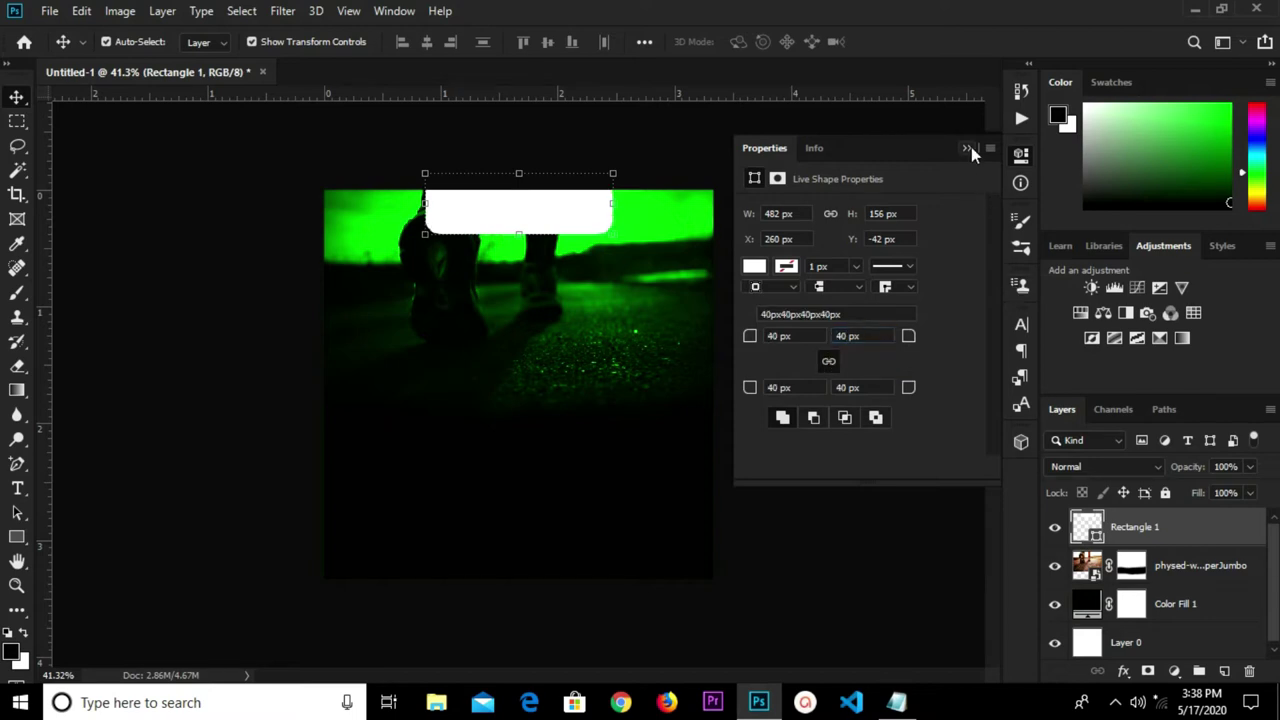
pyautogui.click(966, 148)
# Shrink the white rectangle slightly and move it up against the top edge.
pyautogui.click(763, 200)
pyautogui.hotkey('ctrl', '+')
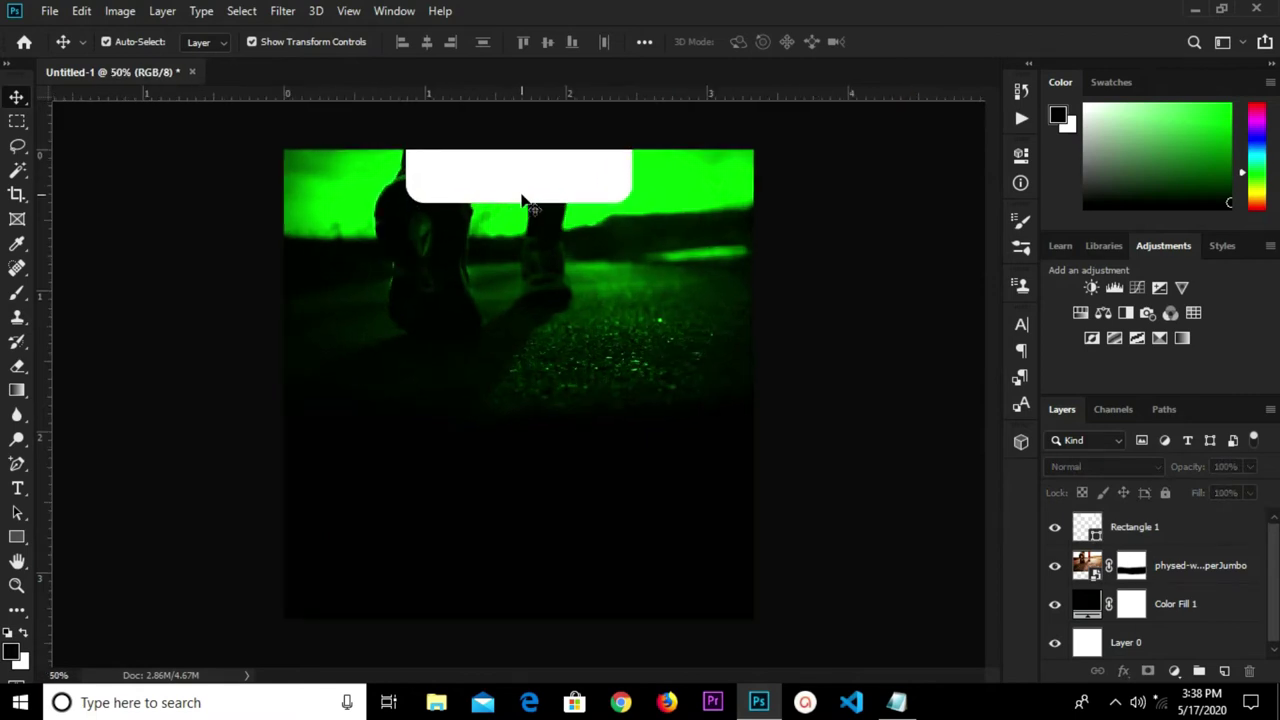
pyautogui.click(522, 198)
pyautogui.hotkey('ctrl', 'a')
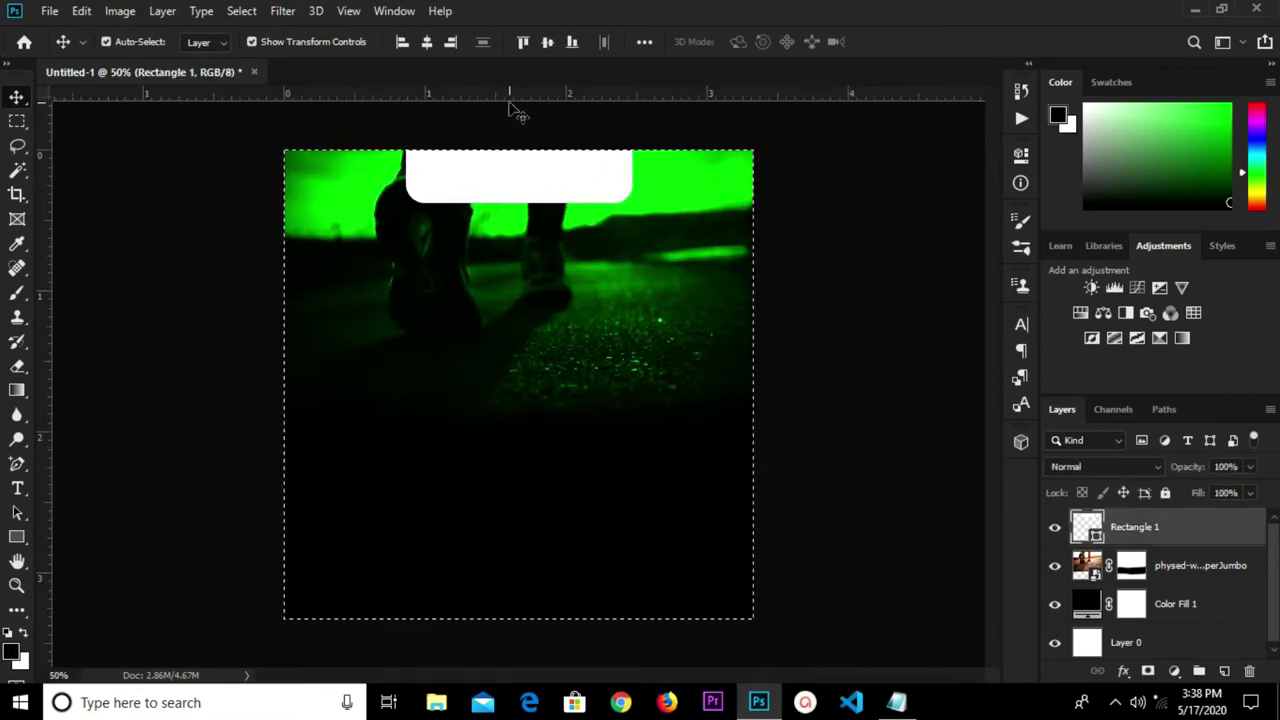
pyautogui.click(427, 42)
pyautogui.hotkey('ctrl', 'd')
pyautogui.moveTo(633, 131); pyautogui.dragTo(614, 140)
pyautogui.moveTo(491, 194); pyautogui.dragTo(518, 185)
pyautogui.press('Return')
# Centre the rectangle horizontally on the canvas with Align horizontal centers.
pyautogui.hotkey('ctrl', 'a')
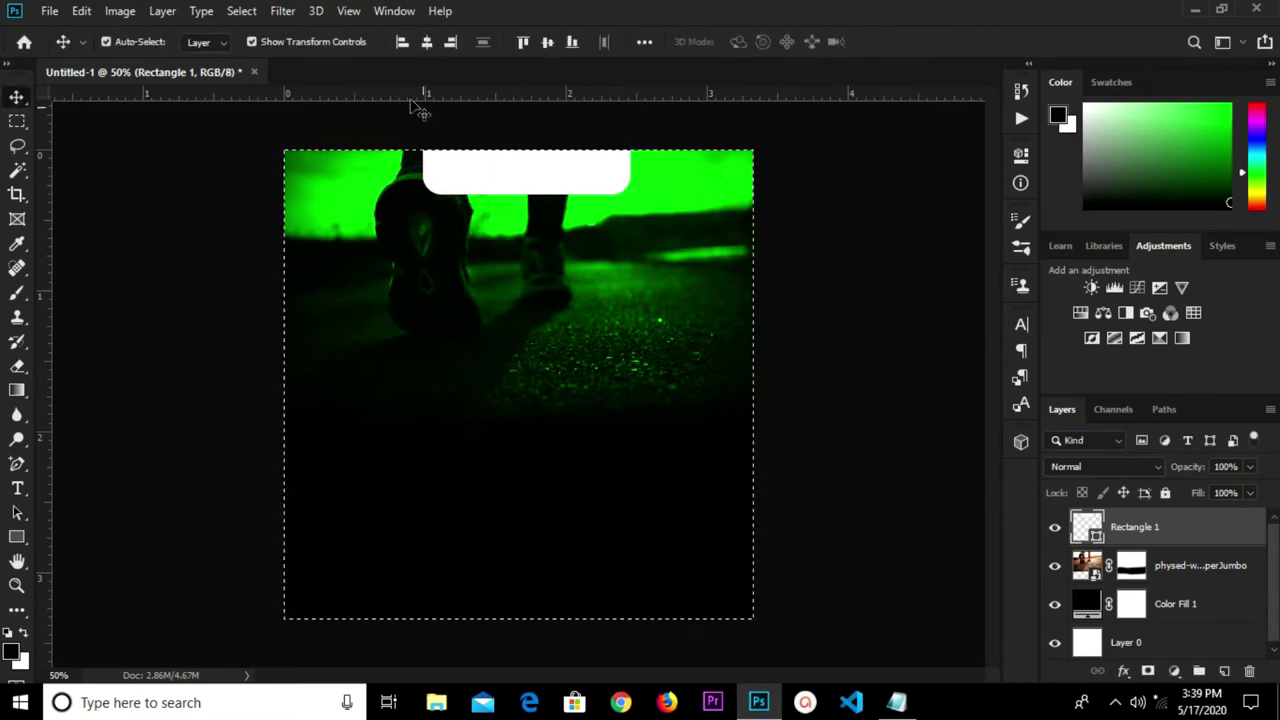
pyautogui.click(426, 42)
pyautogui.hotkey('ctrl', 'd')
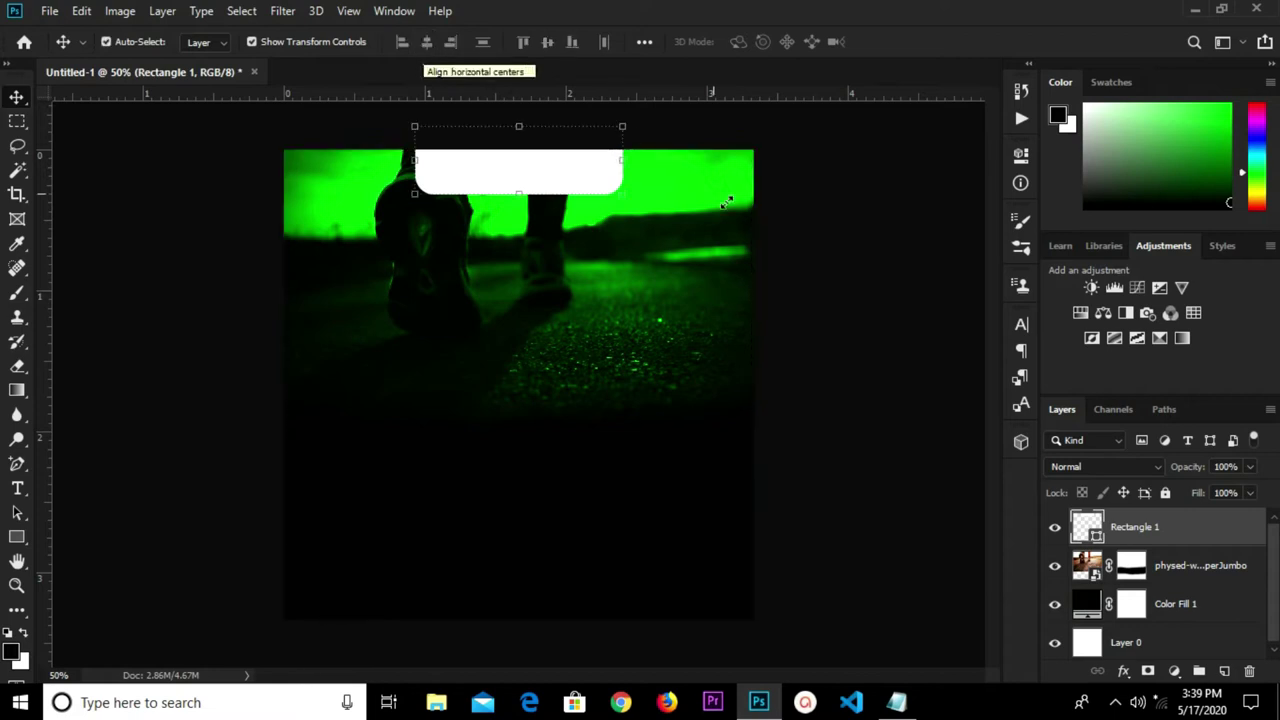
pyautogui.click(812, 240)
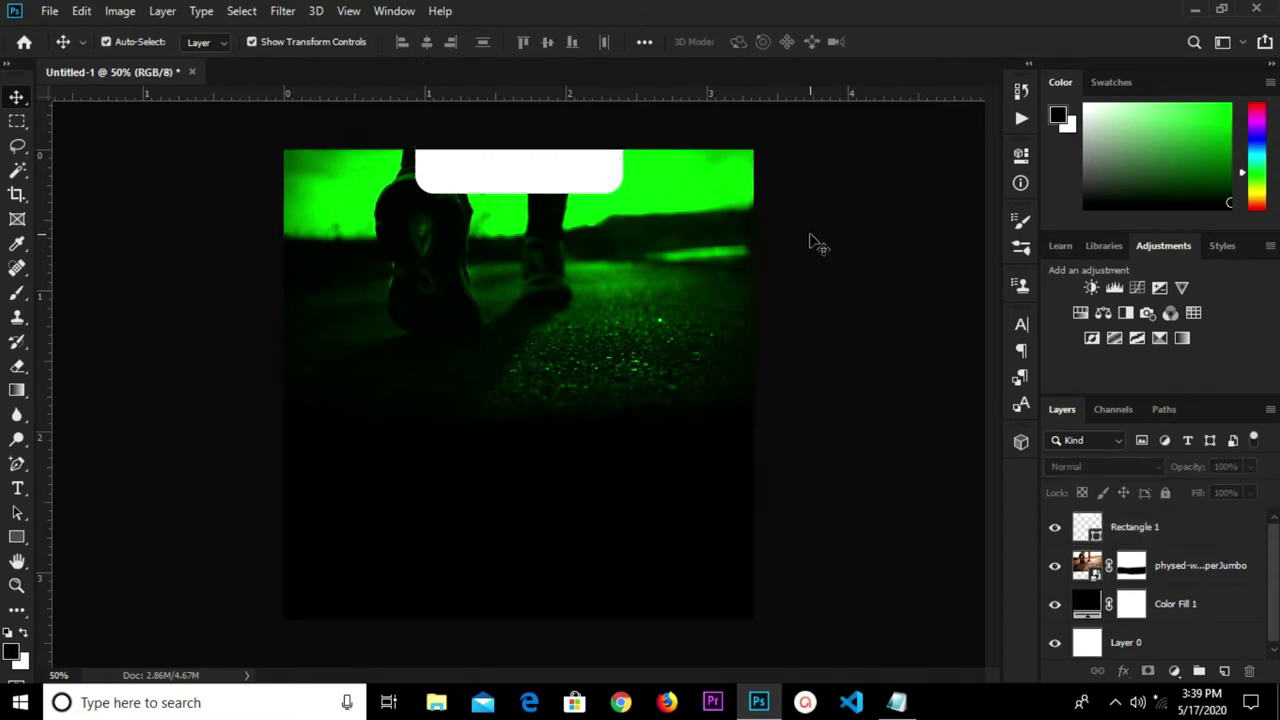
pyautogui.click(866, 620)
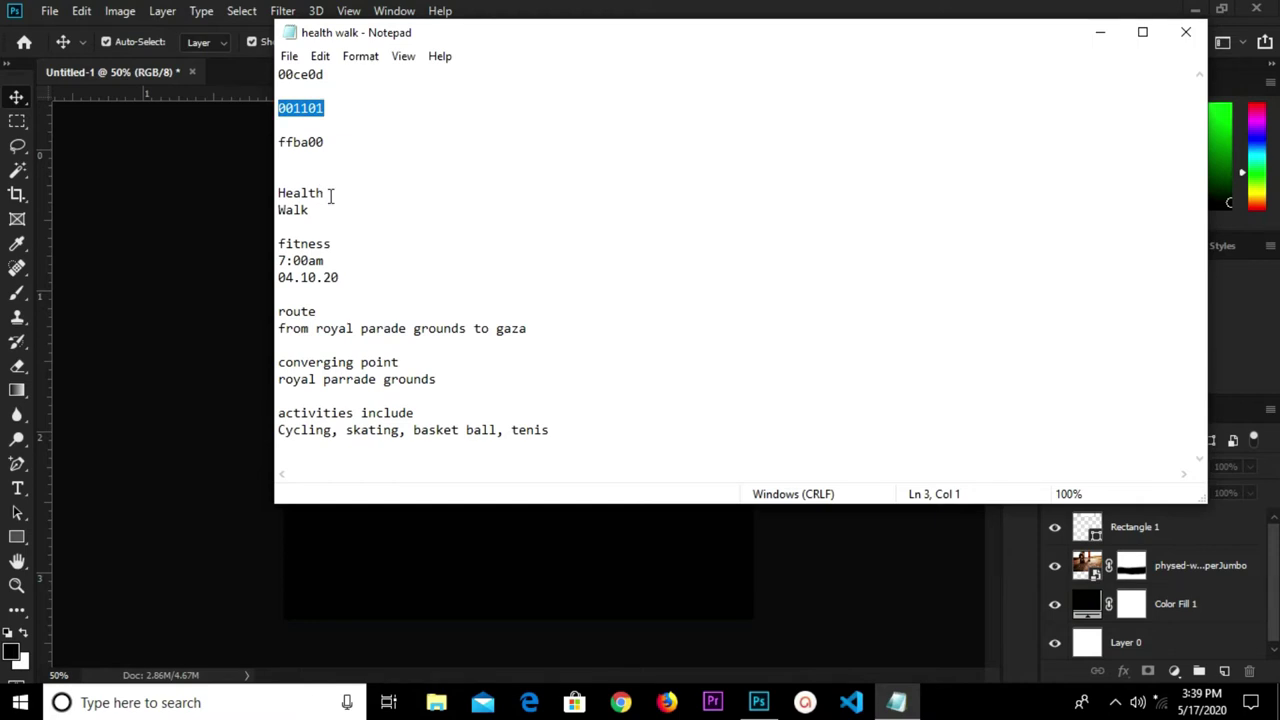
# Type 'Design LIBRARY' as a new text layer at the canvas centre.
pyautogui.click(456, 596)
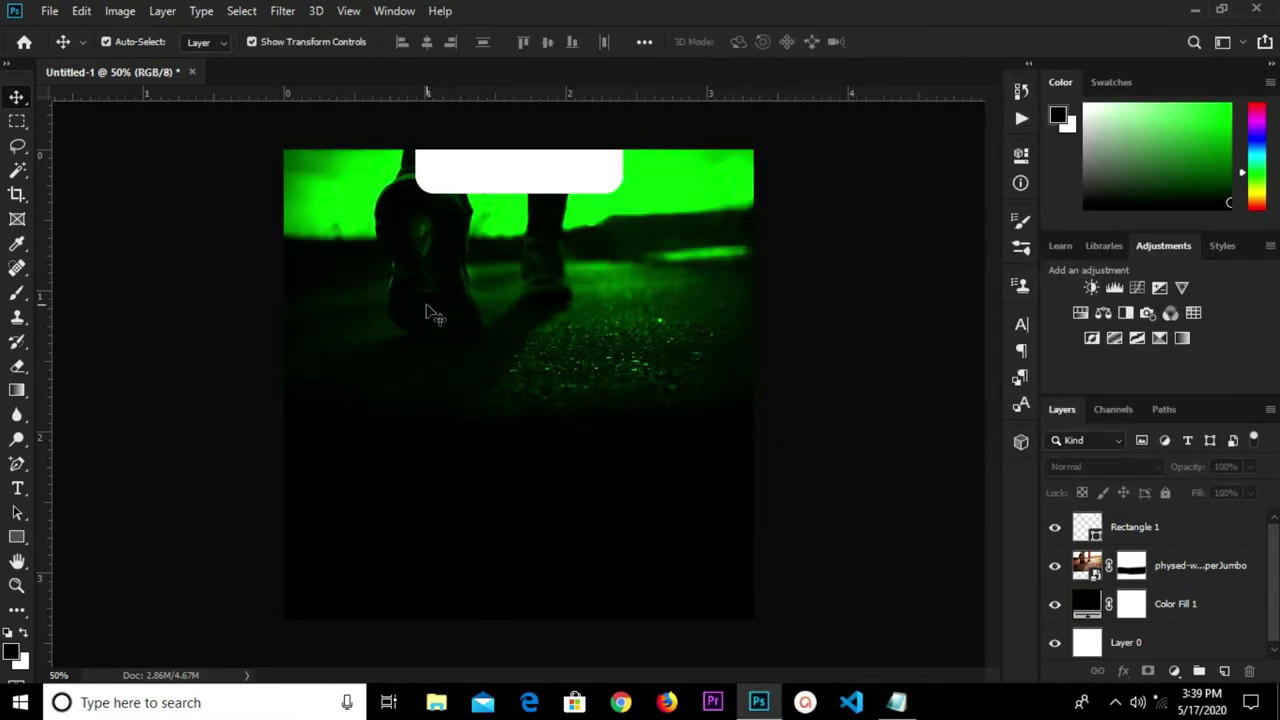
pyautogui.press('t')
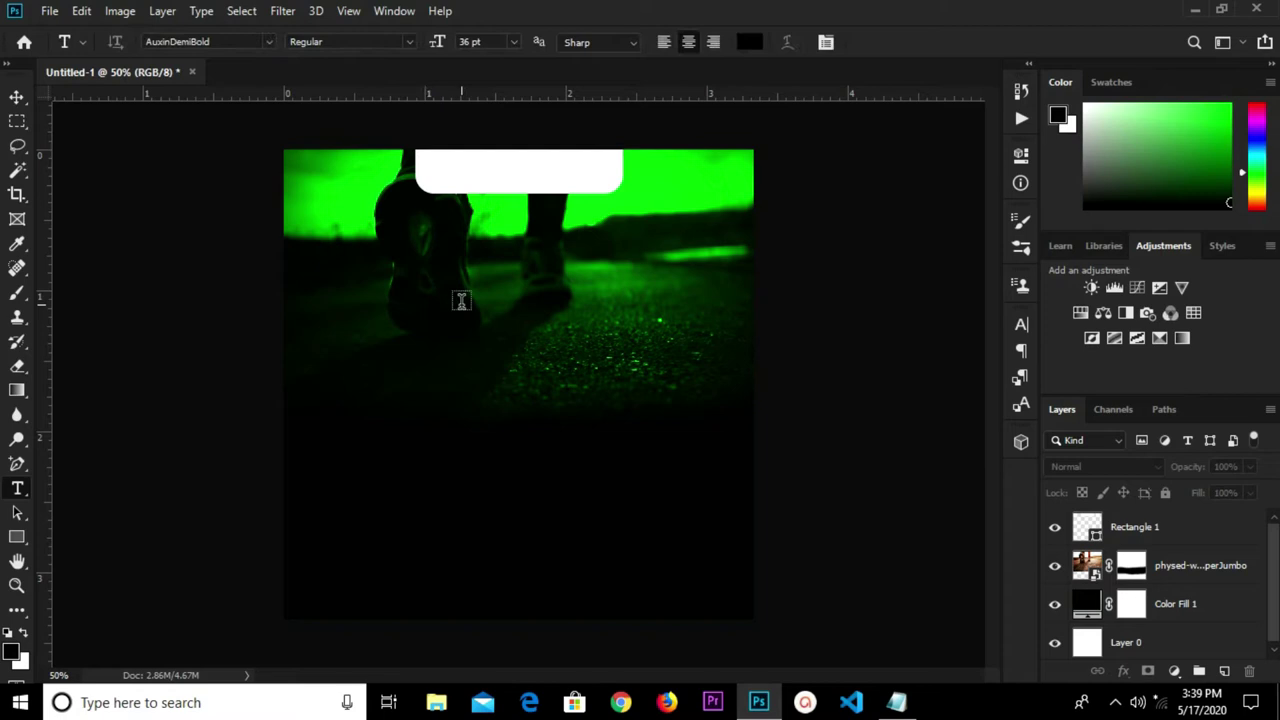
pyautogui.click(461, 300)
pyautogui.hotkey('ctrl', '+')
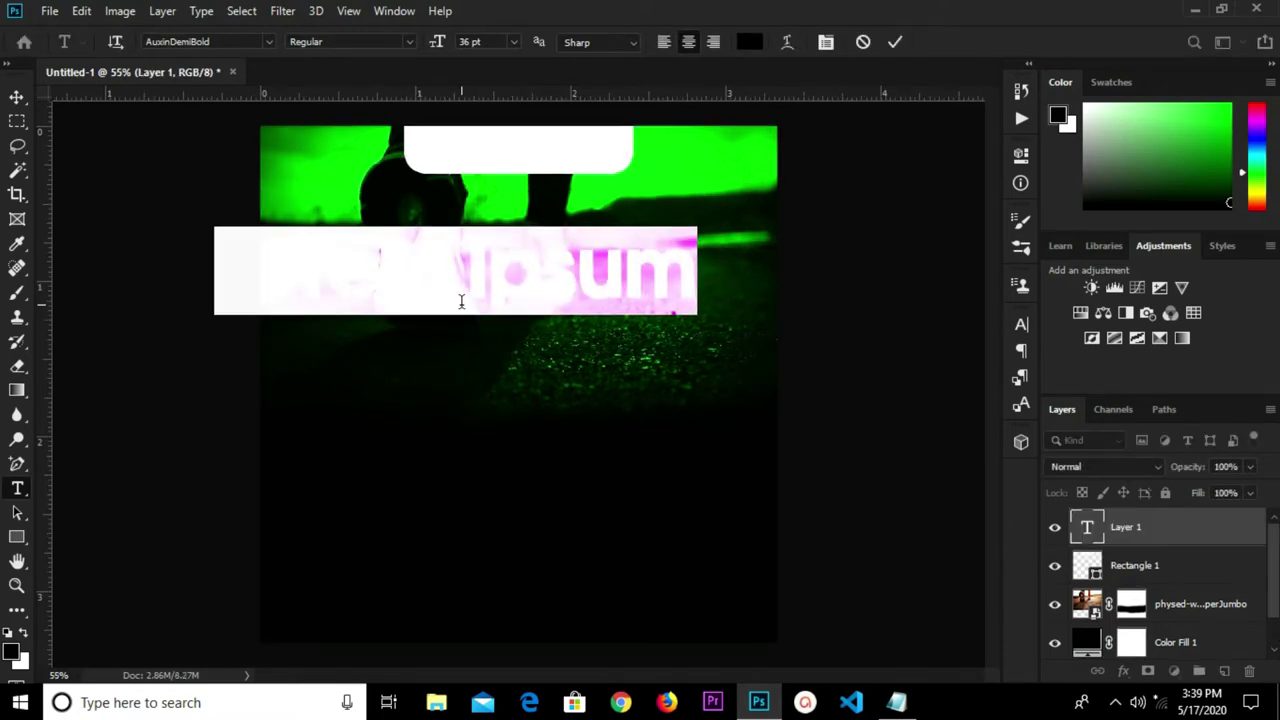
pyautogui.press('BackSpace')
pyautogui.write('Dublab')
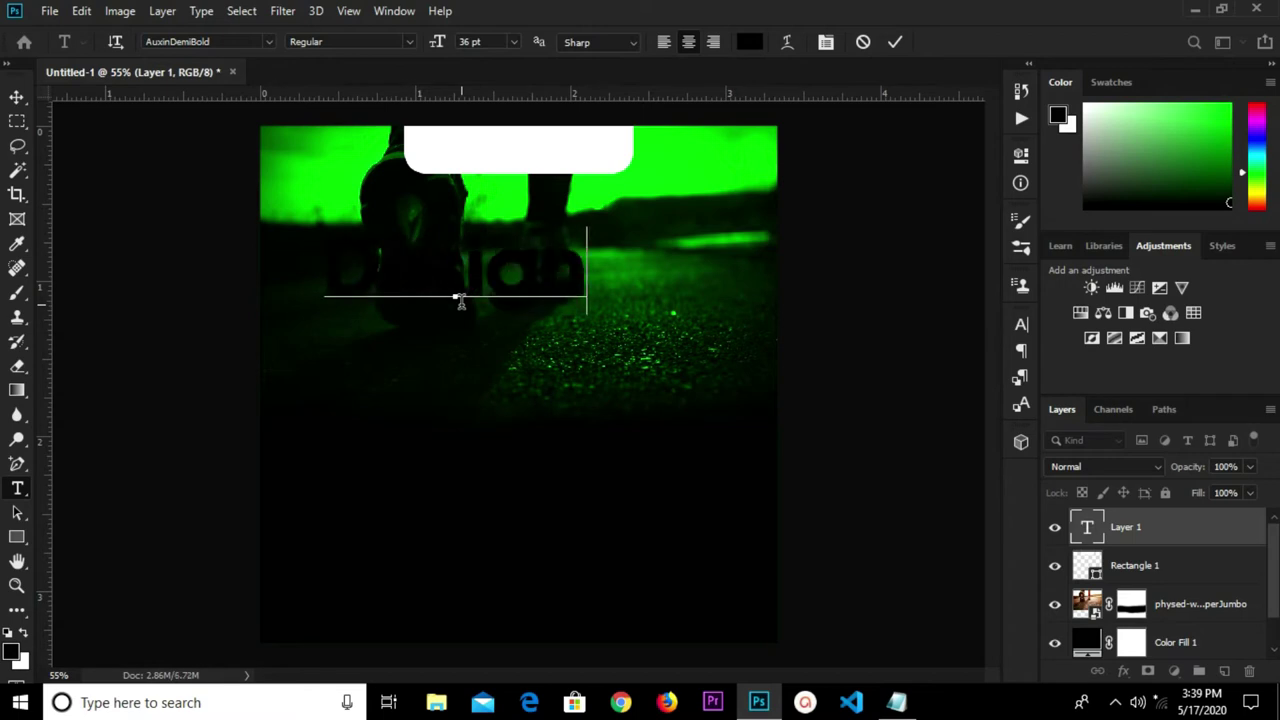
pyautogui.write('ds')
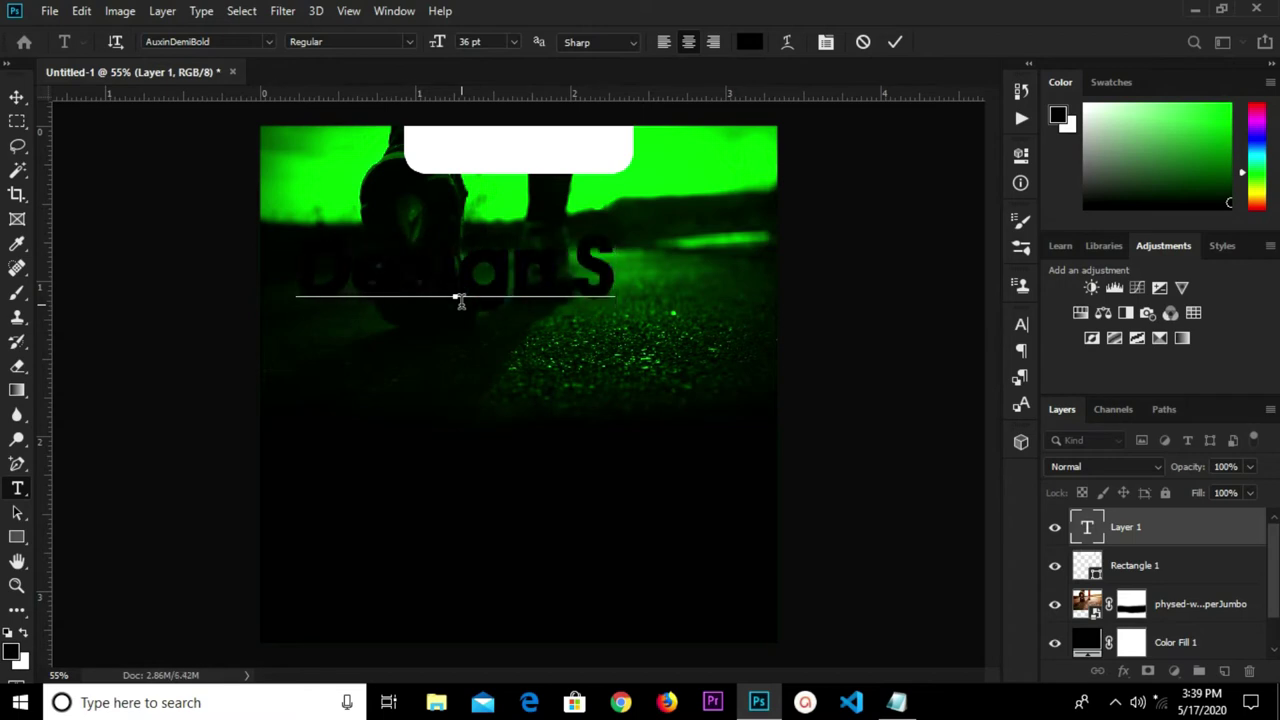
pyautogui.press('BackSpace')
pyautogui.press('BackSpace')
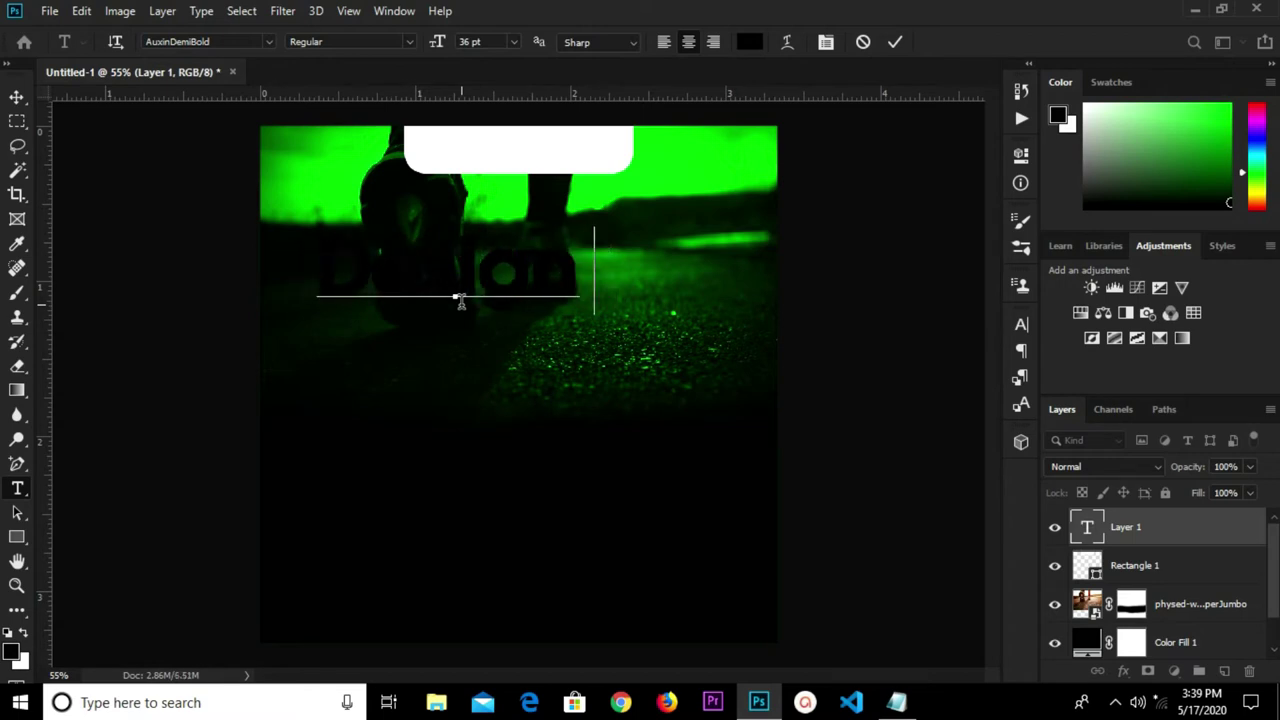
pyautogui.write('LA')
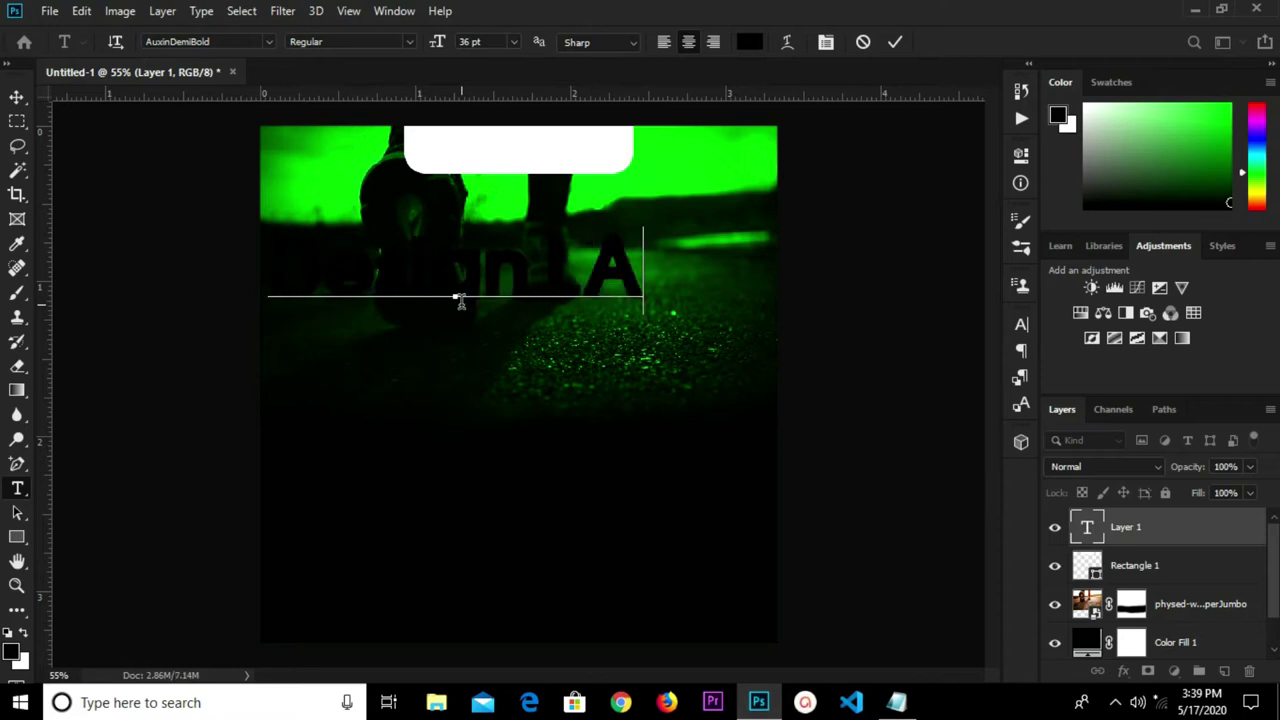
pyautogui.press('BackSpace')
pyautogui.write('BAR')
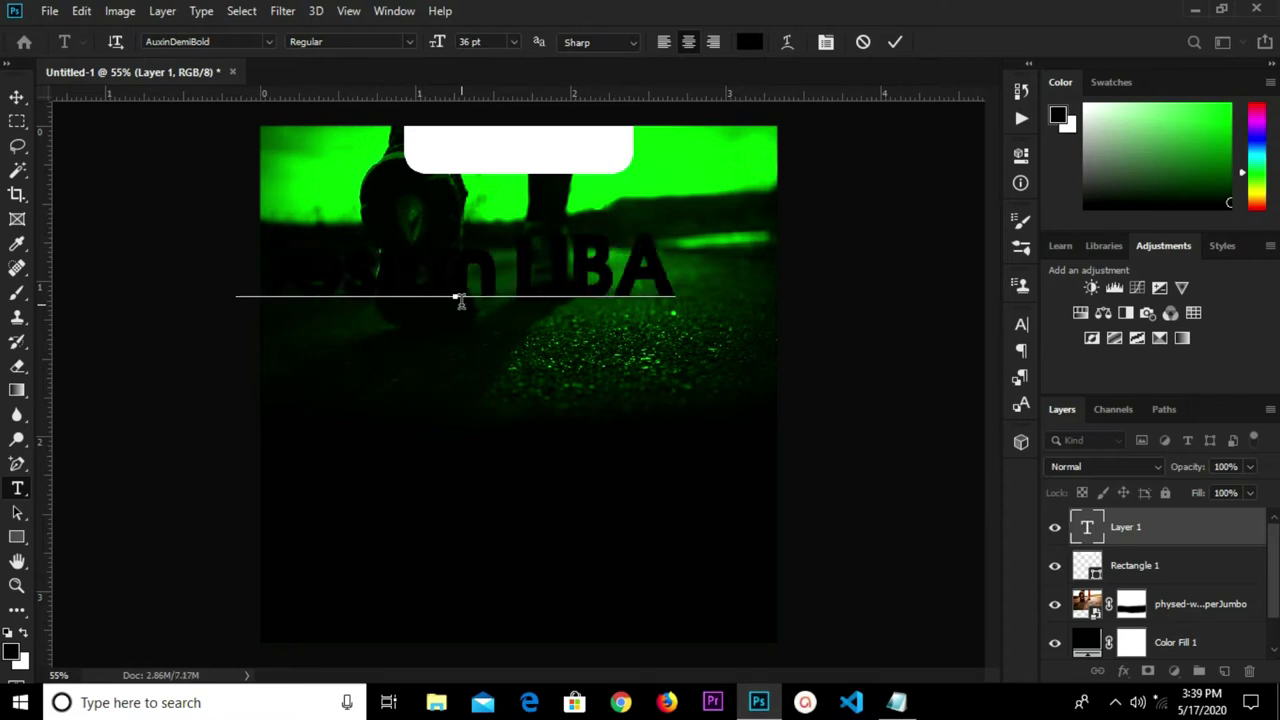
pyautogui.press('BackSpace')
pyautogui.press('BackSpace')
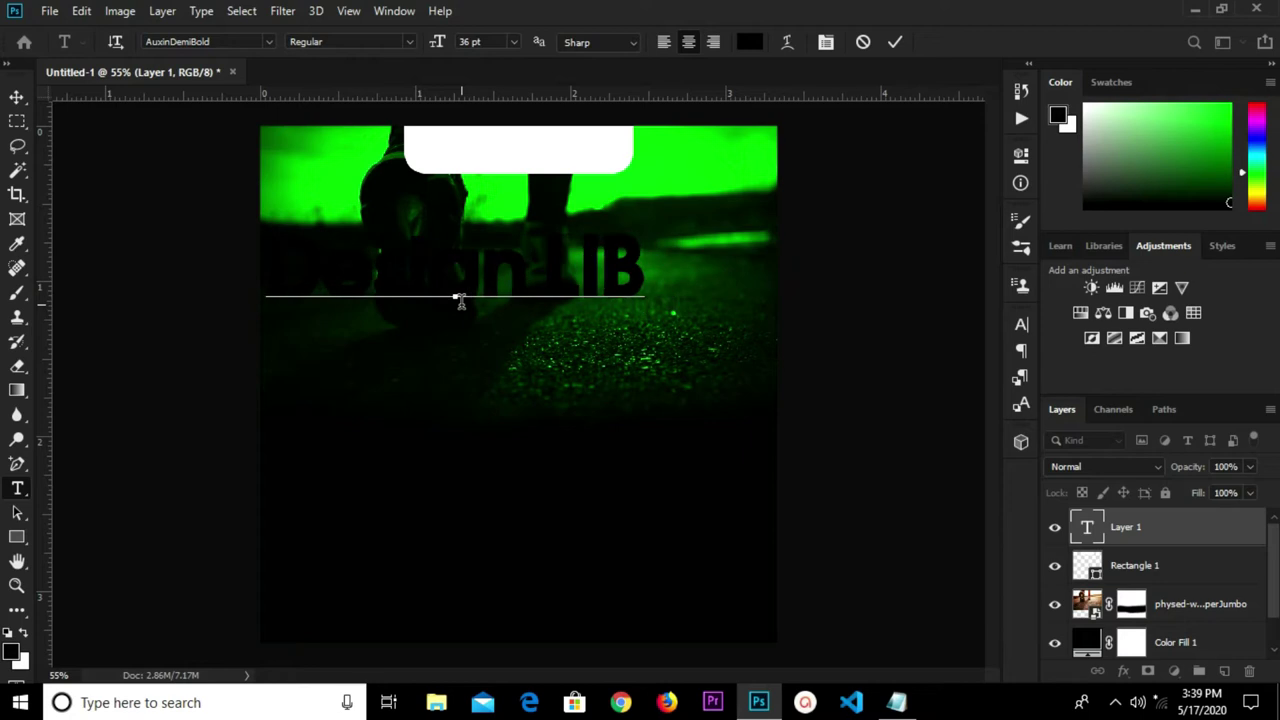
pyautogui.write('RARY')
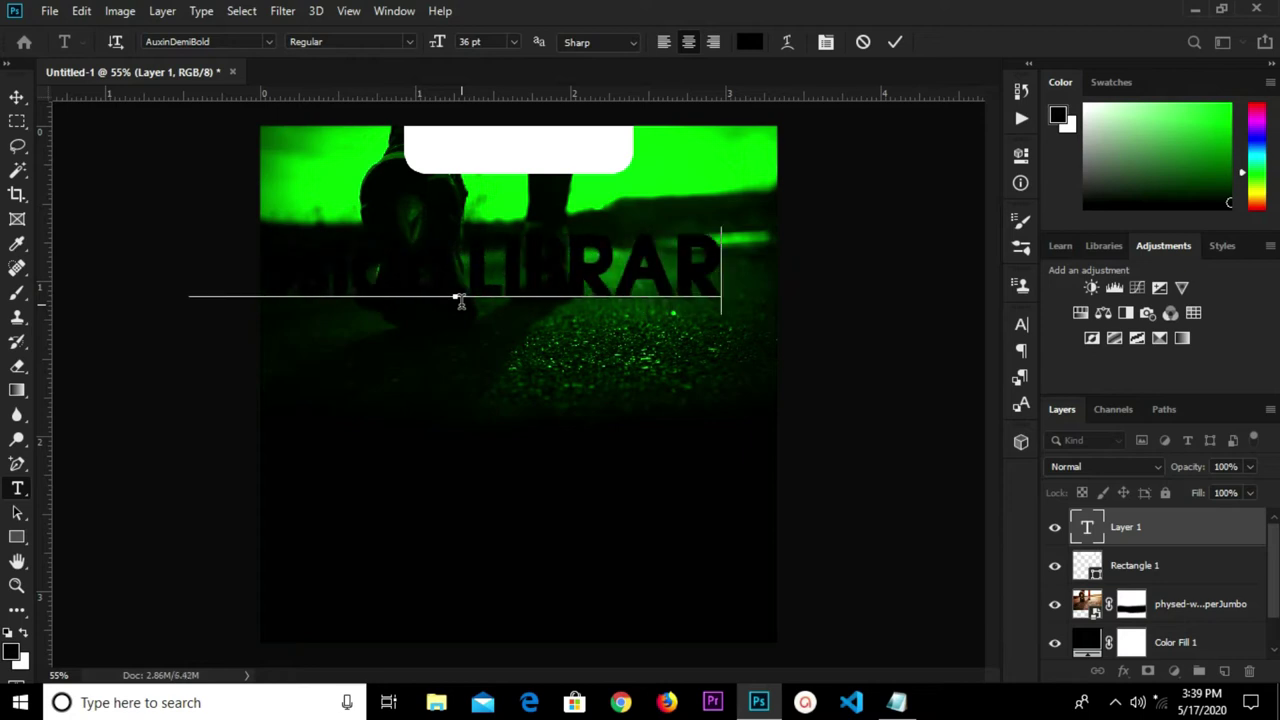
pyautogui.click(894, 42)
# Make the text 9 pt, colour #001101 and Faux Bold.
pyautogui.click(512, 42)
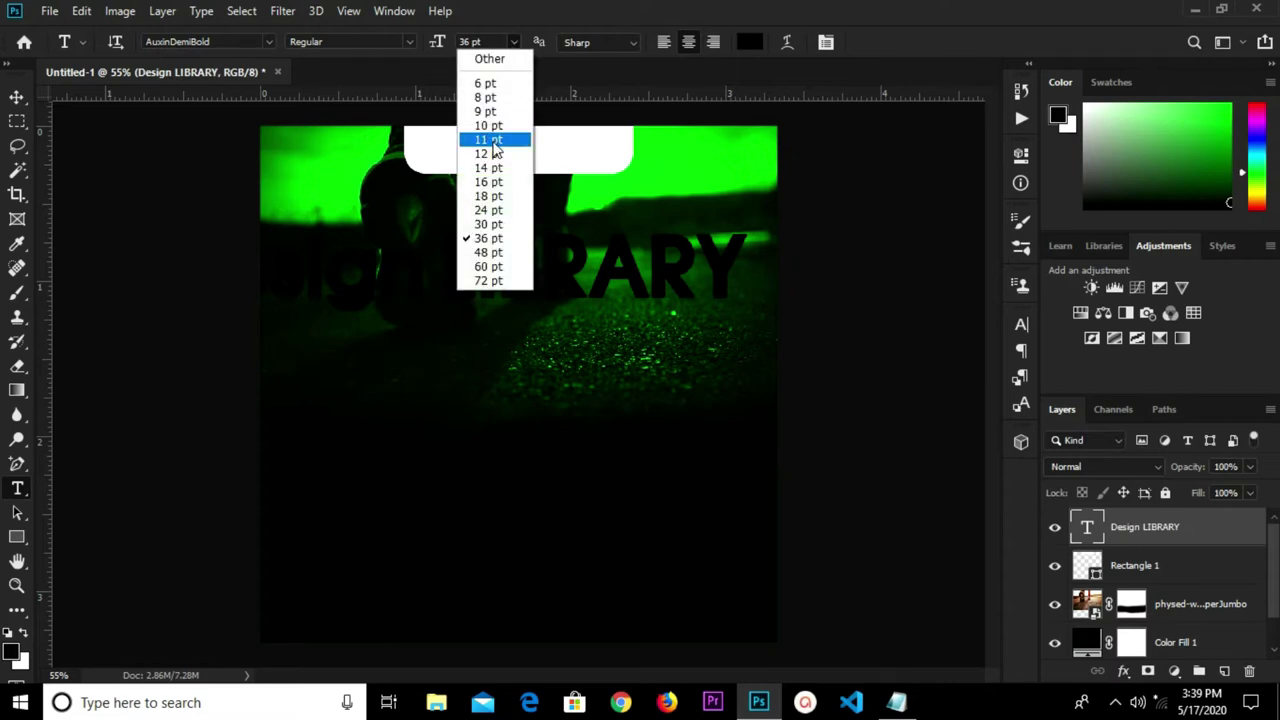
pyautogui.click(493, 112)
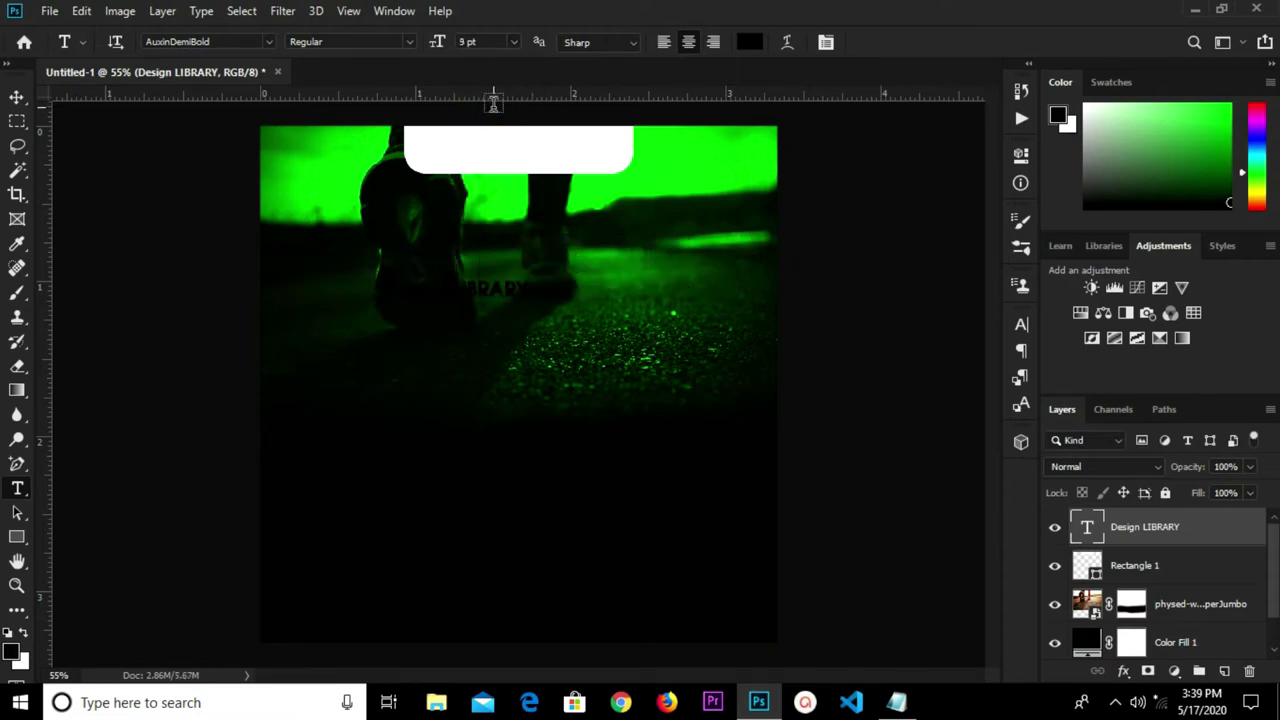
pyautogui.click(745, 43)
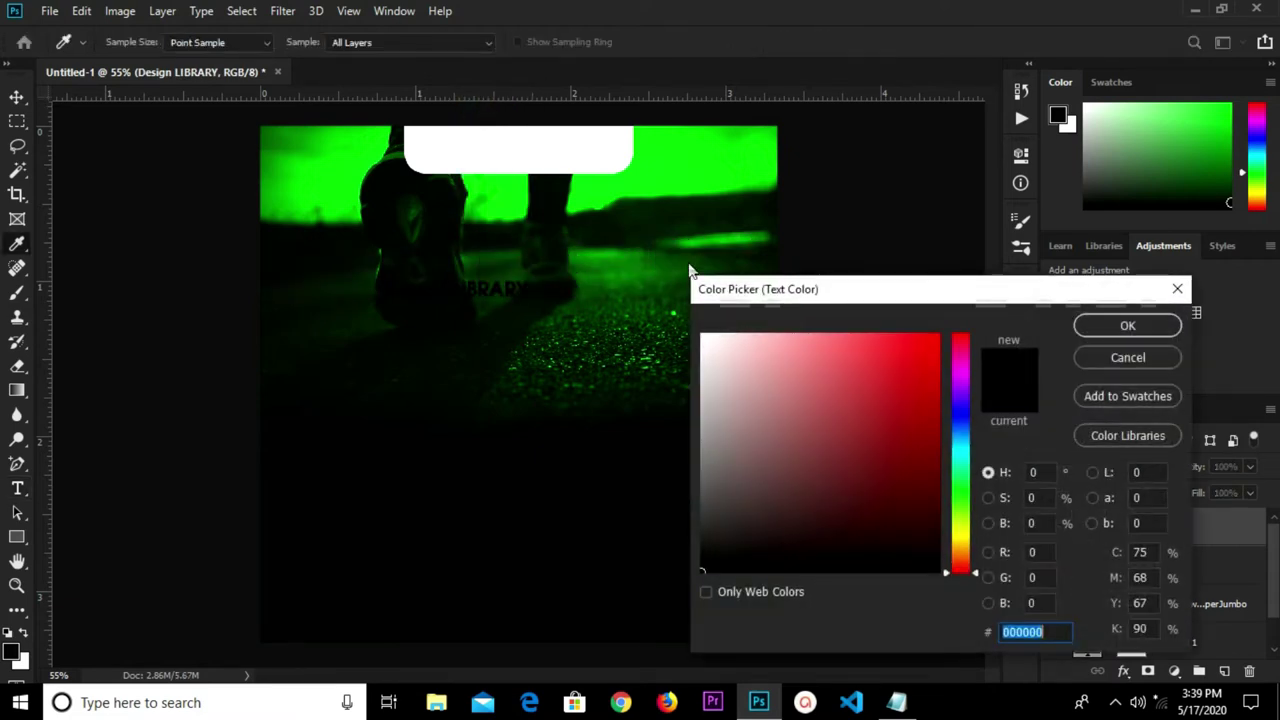
pyautogui.click(557, 535)
pyautogui.click(1110, 328)
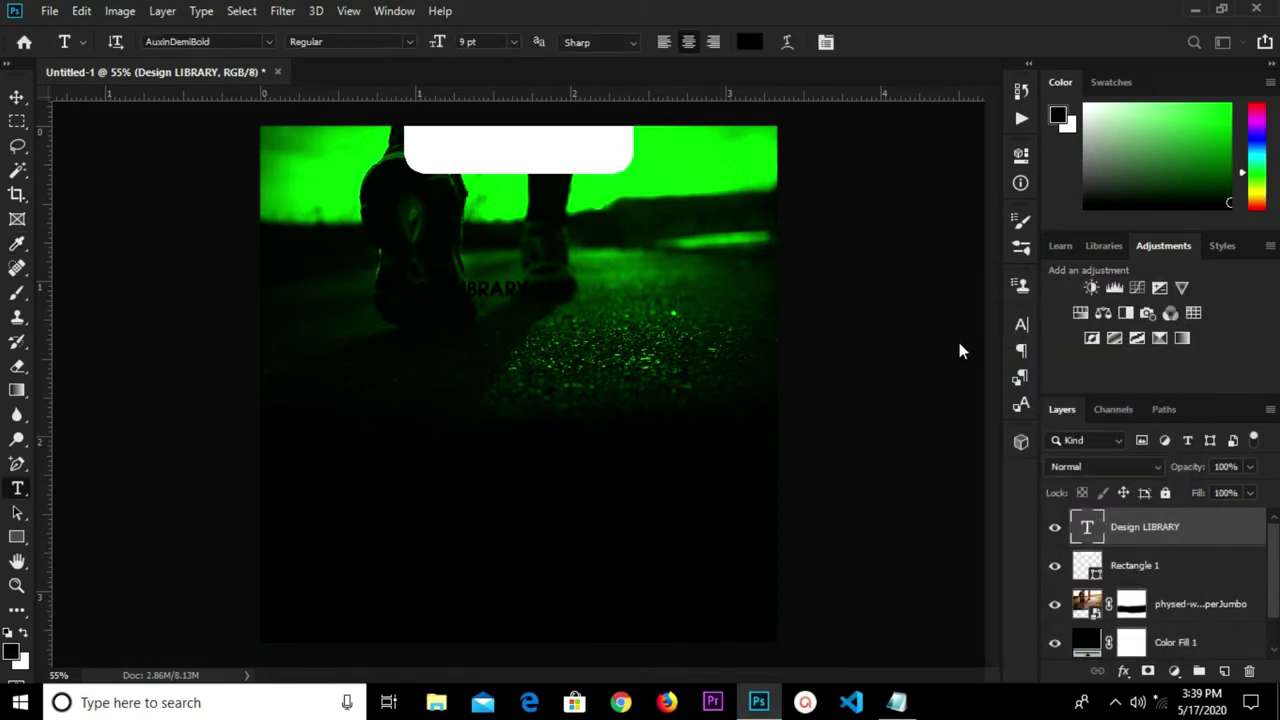
pyautogui.click(1020, 325)
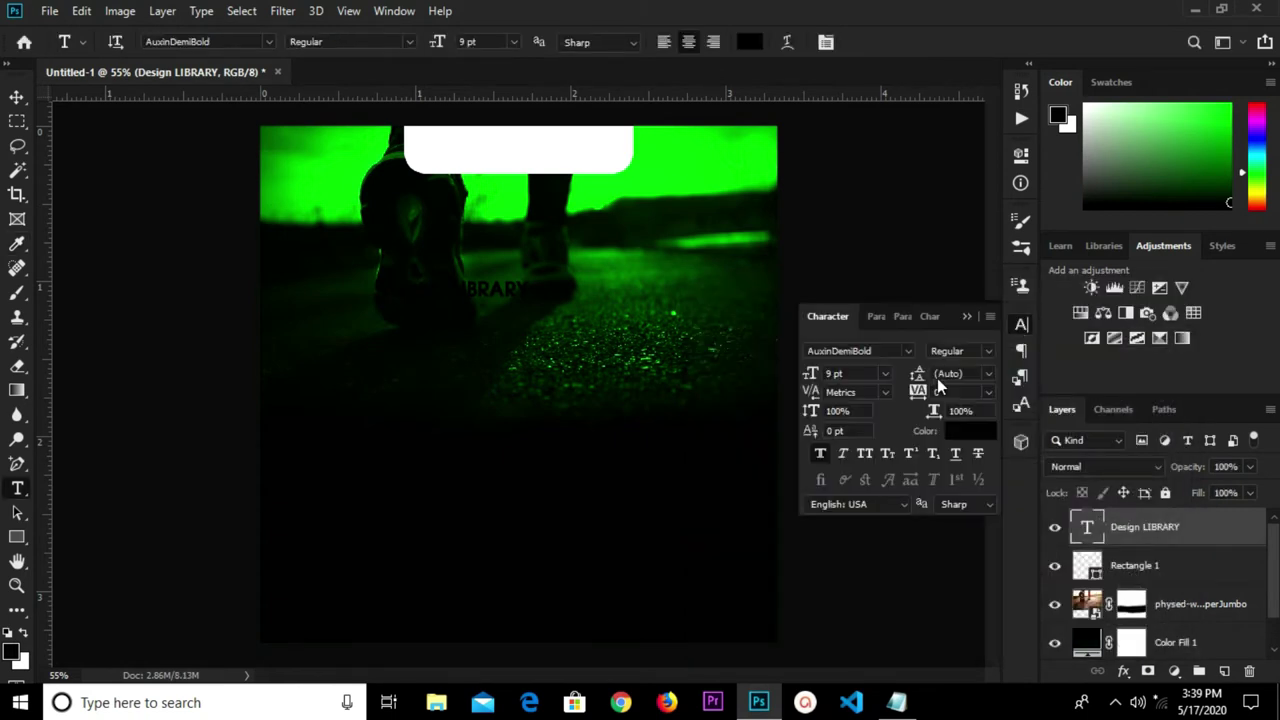
pyautogui.click(820, 455)
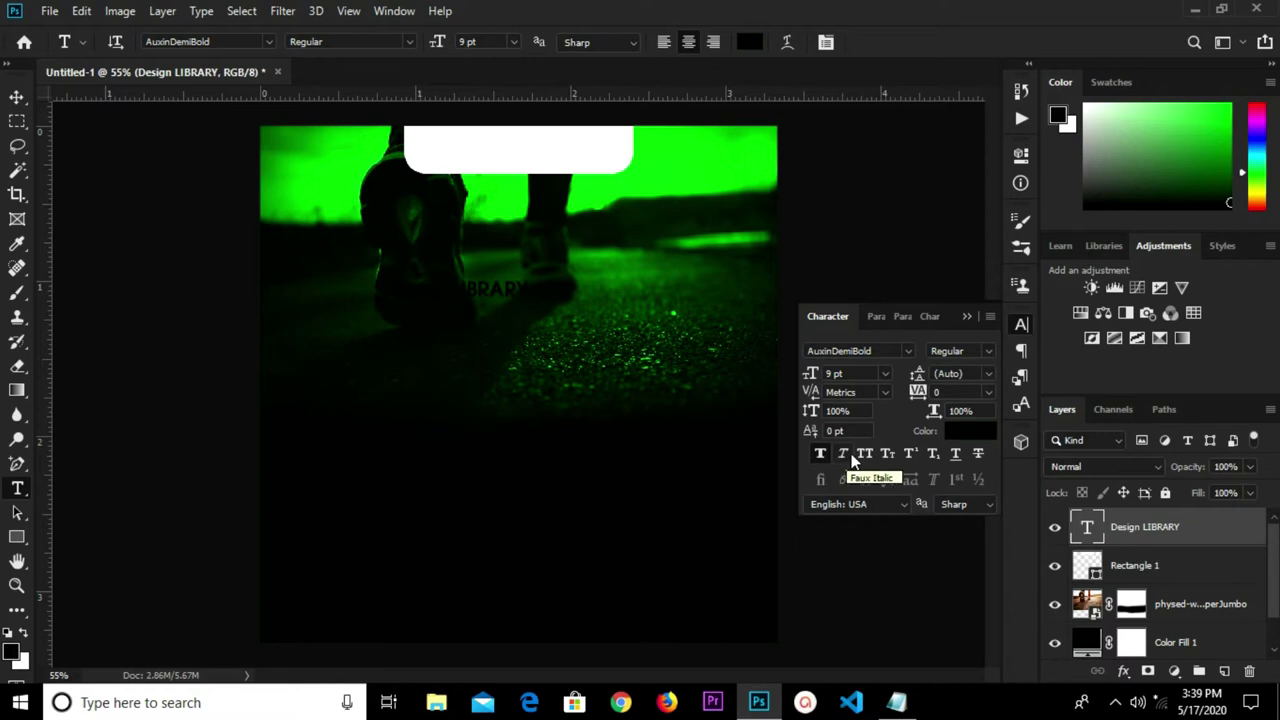
pyautogui.click(963, 316)
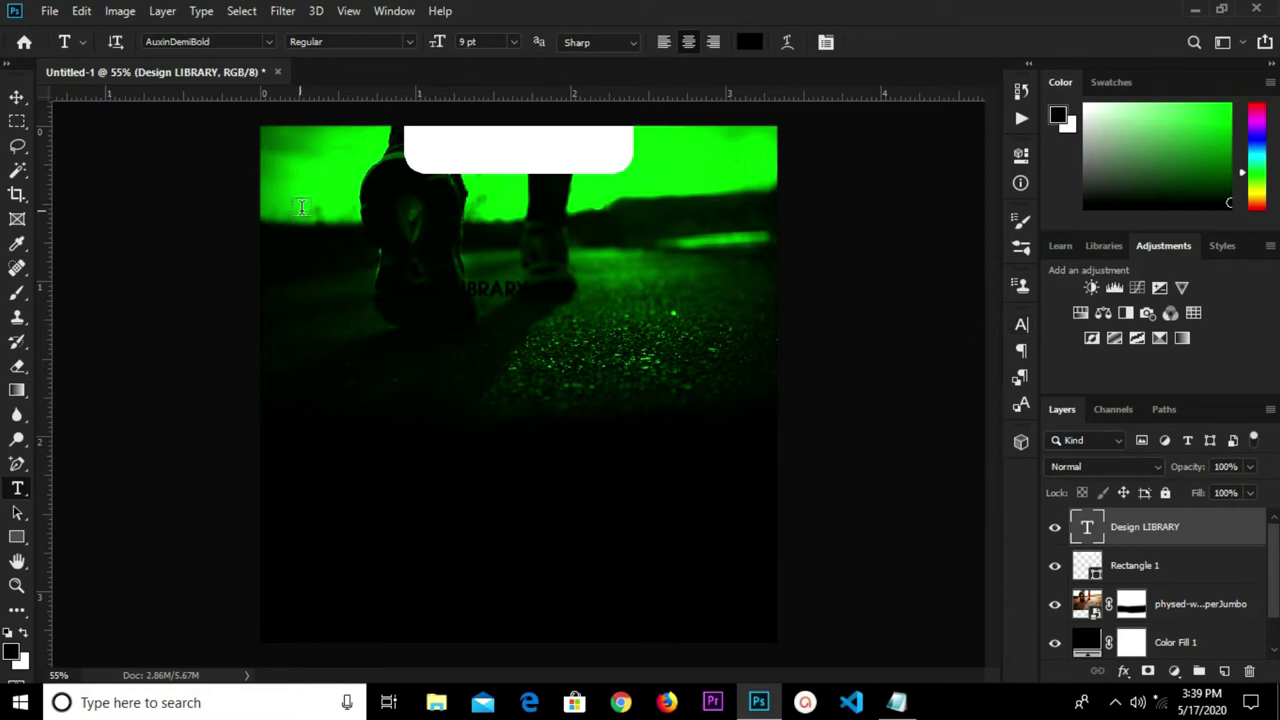
# Move the Design LIBRARY text into the white bar.
pyautogui.press('v')
pyautogui.moveTo(477, 298); pyautogui.dragTo(539, 148)
pyautogui.scroll(3, 539, 148)
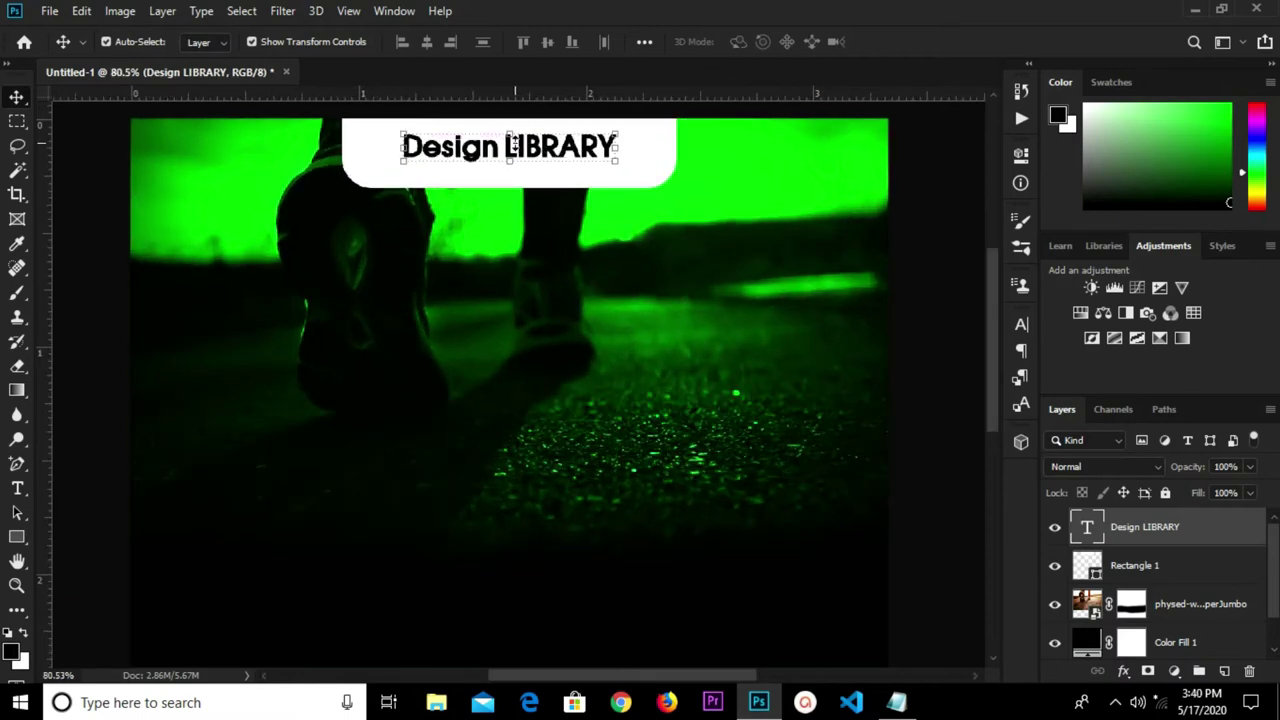
# Select the word LIBRARY in the title text and check the Character panel.
pyautogui.press('t')
pyautogui.moveTo(506, 146); pyautogui.dragTo(630, 146)
pyautogui.click(1021, 325)
pyautogui.click(1021, 325)
pyautogui.click(1020, 324)
pyautogui.click(1020, 324)
pyautogui.click(1020, 325)
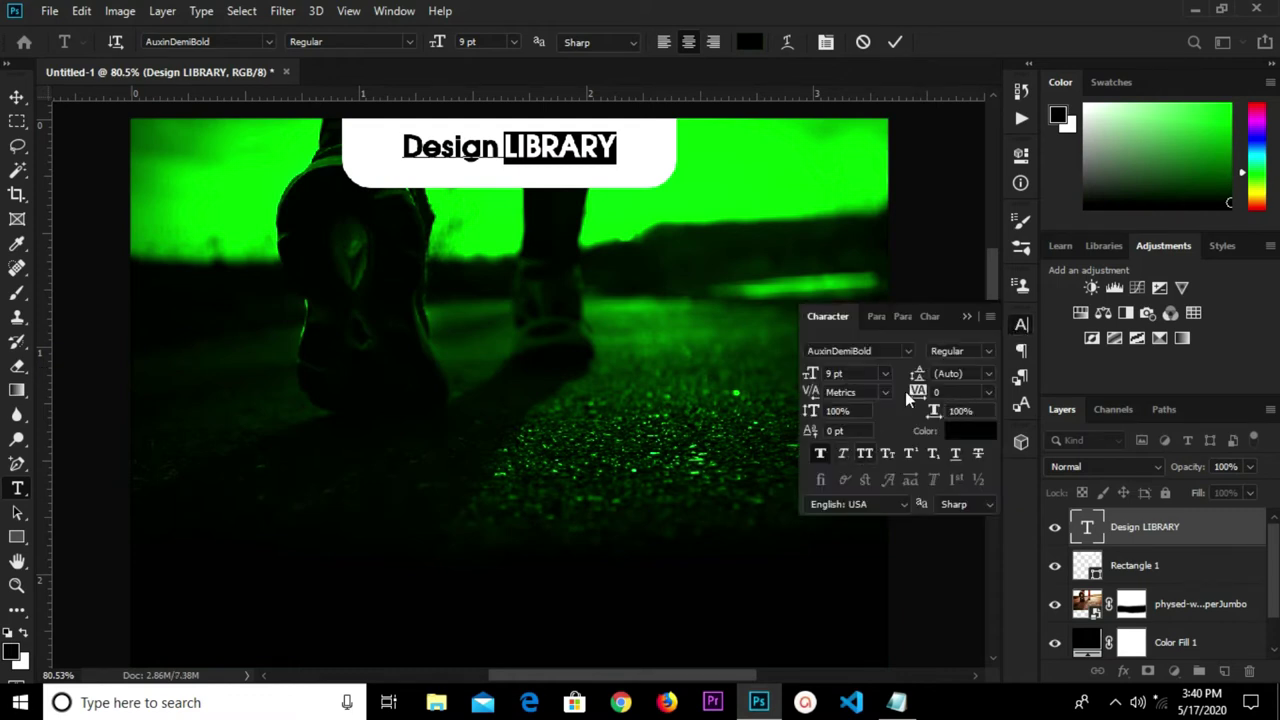
pyautogui.click(969, 316)
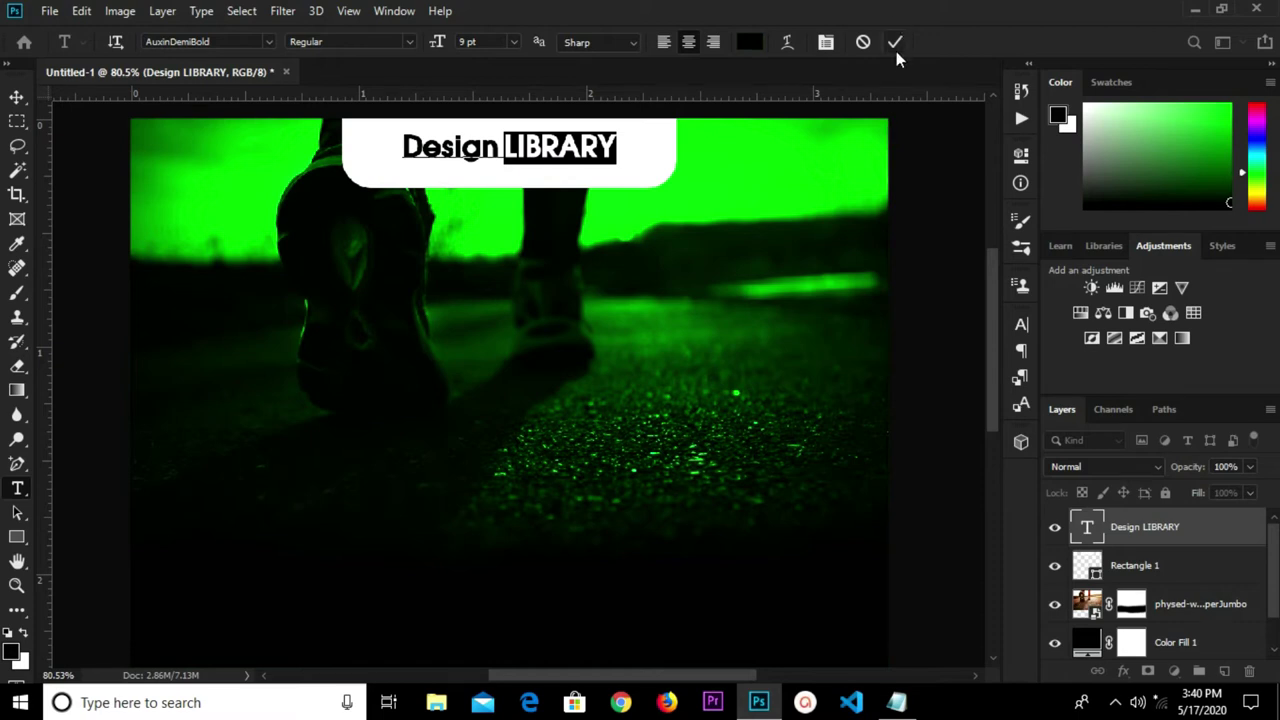
# Retype the title as 'Design Library' and commit it.
pyautogui.click(521, 148)
pyautogui.moveTo(540, 148); pyautogui.dragTo(623, 139)
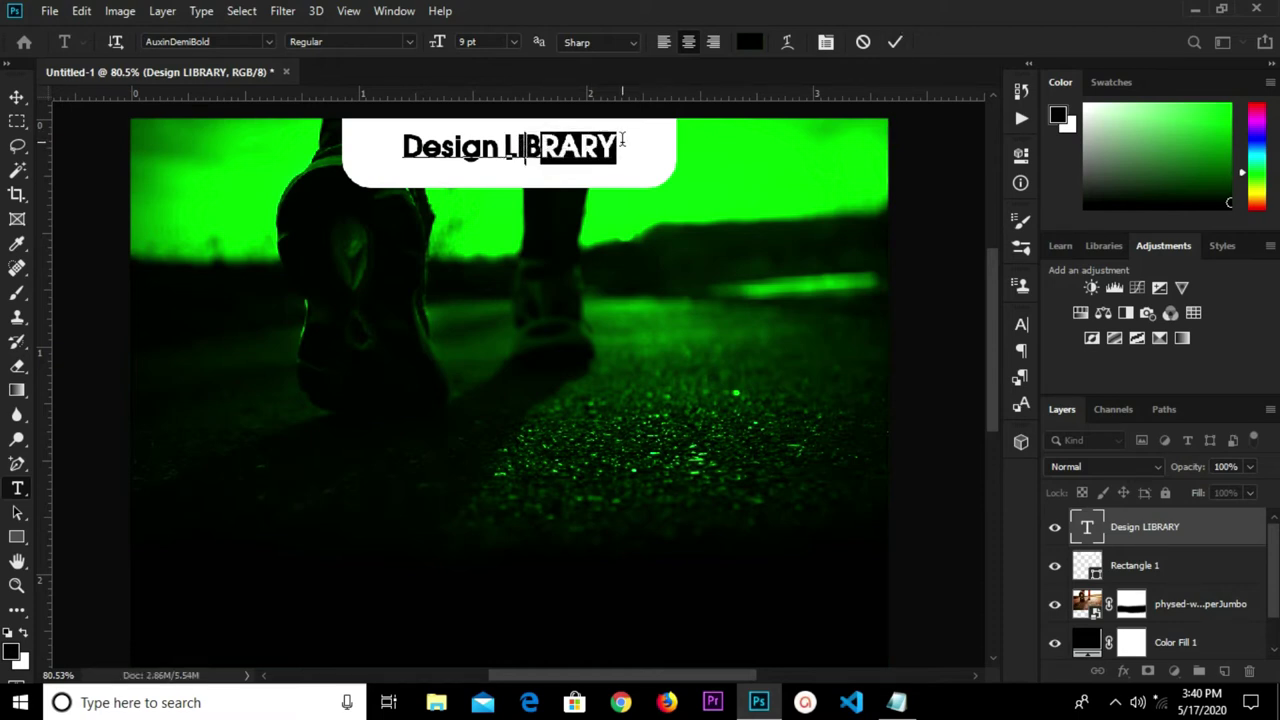
pyautogui.press('BackSpace')
pyautogui.press('BackSpace')
pyautogui.press('BackSpace')
pyautogui.press('BackSpace')
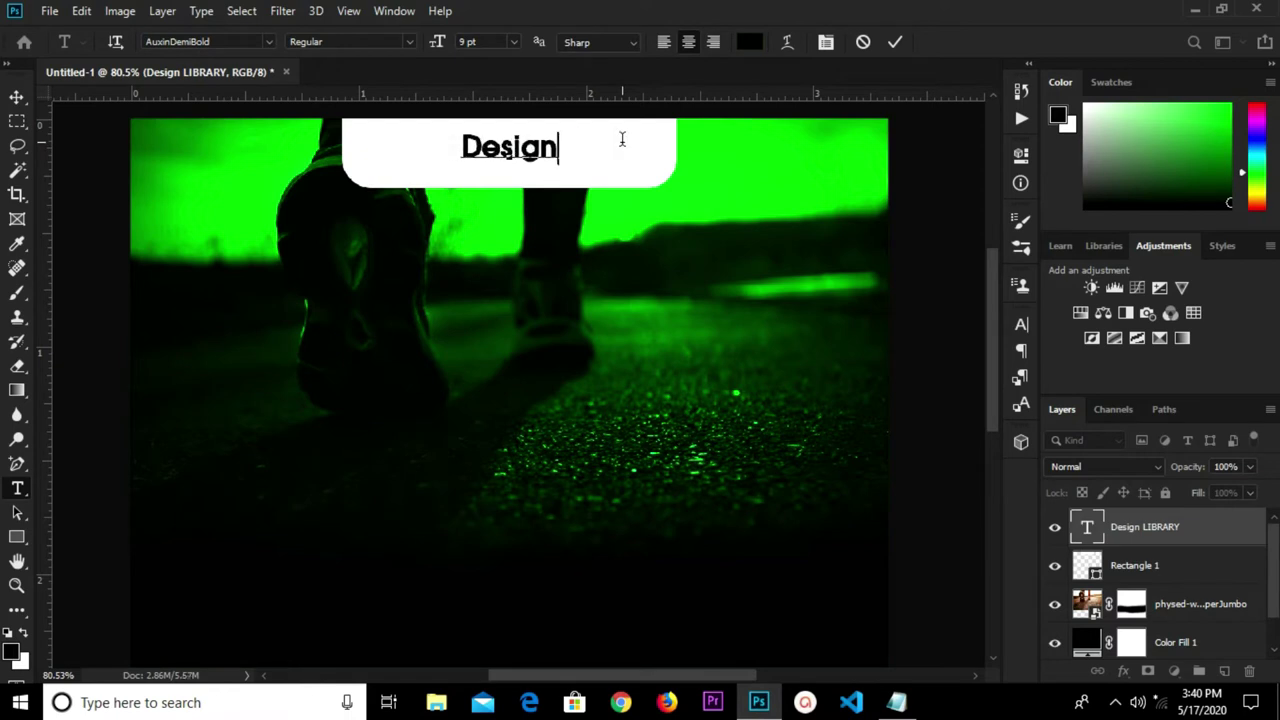
pyautogui.write('L')
pyautogui.press('BackSpace')
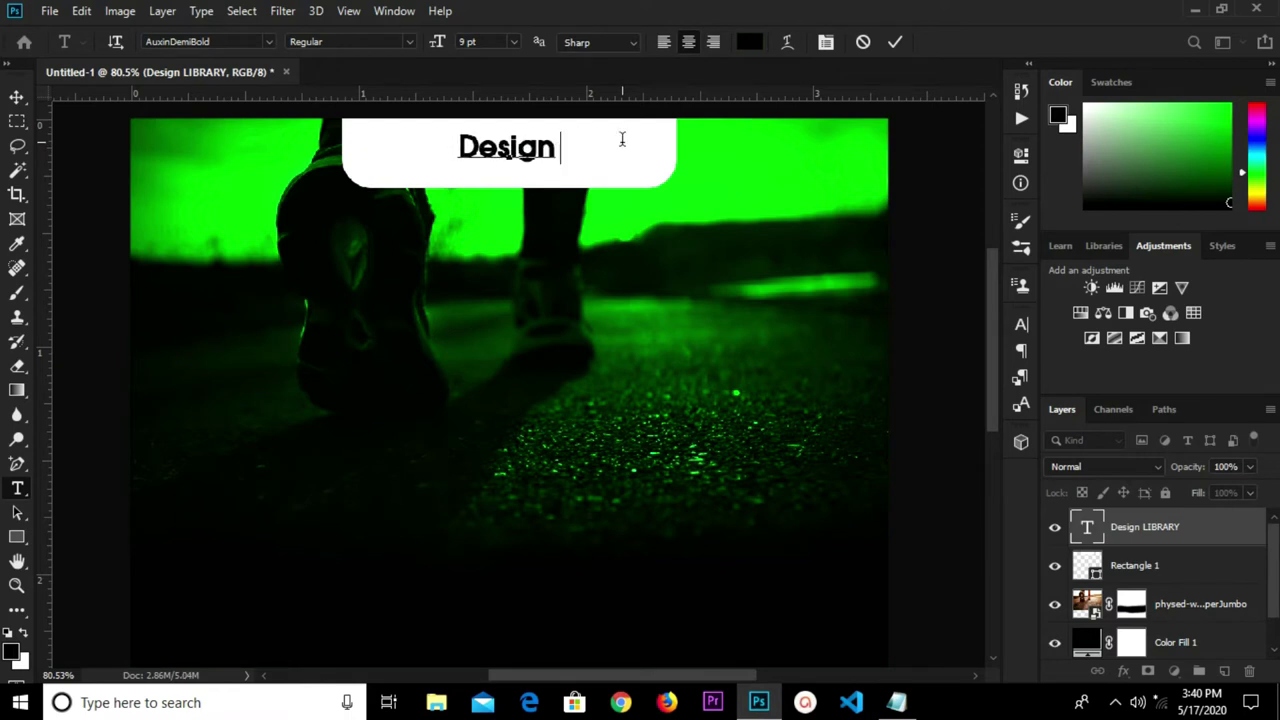
pyautogui.write('Library')
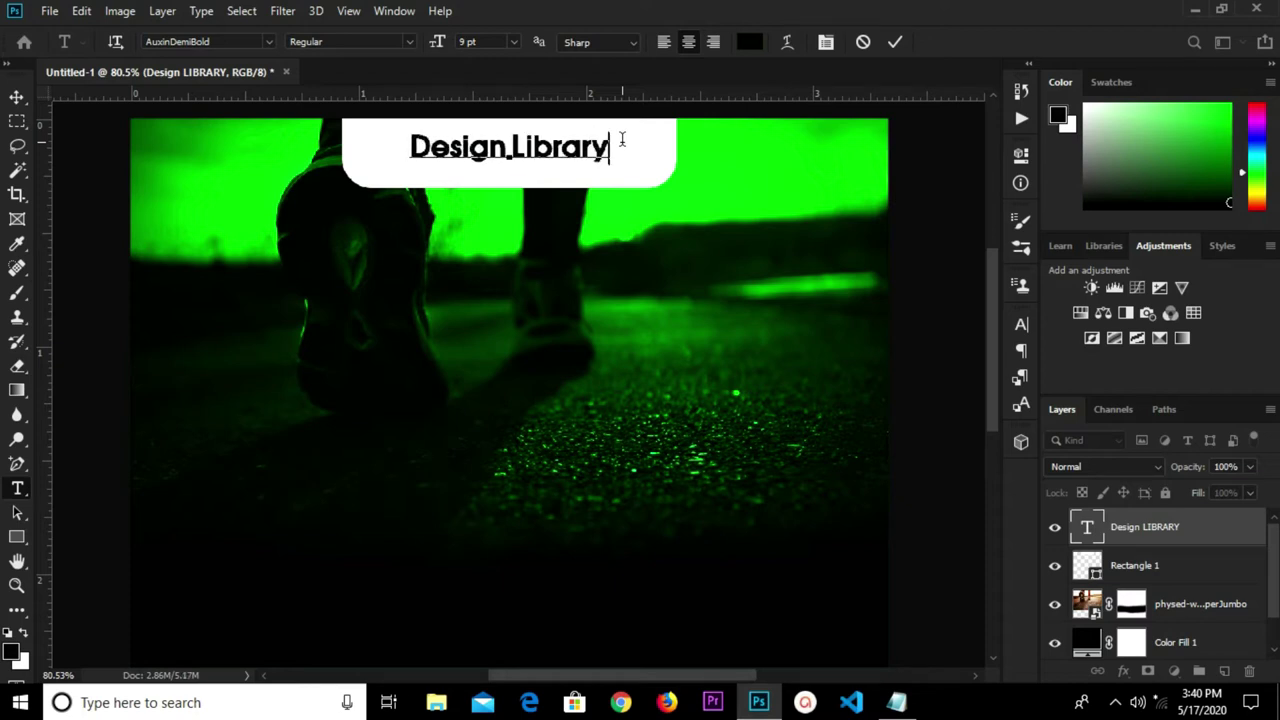
pyautogui.click(894, 43)
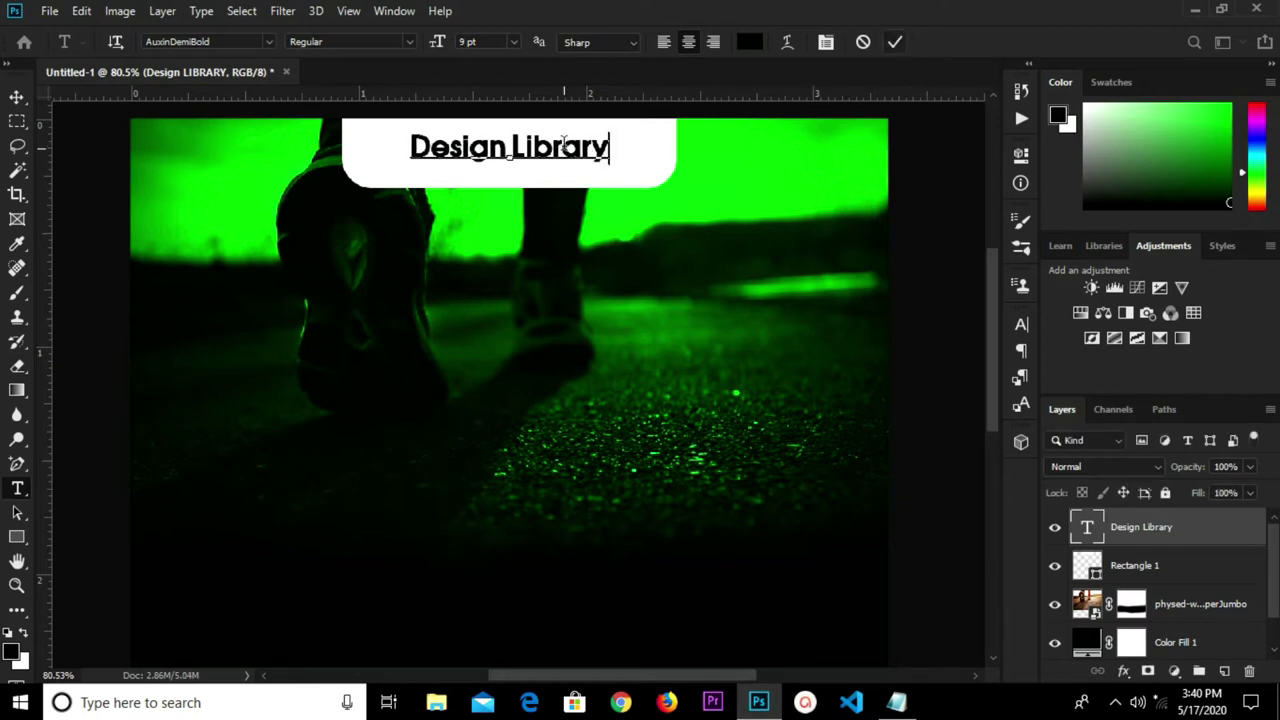
# Nudge the title up and Alt-drag a duplicate just below it.
pyautogui.press('v')
pyautogui.scroll(1, 513, 149)
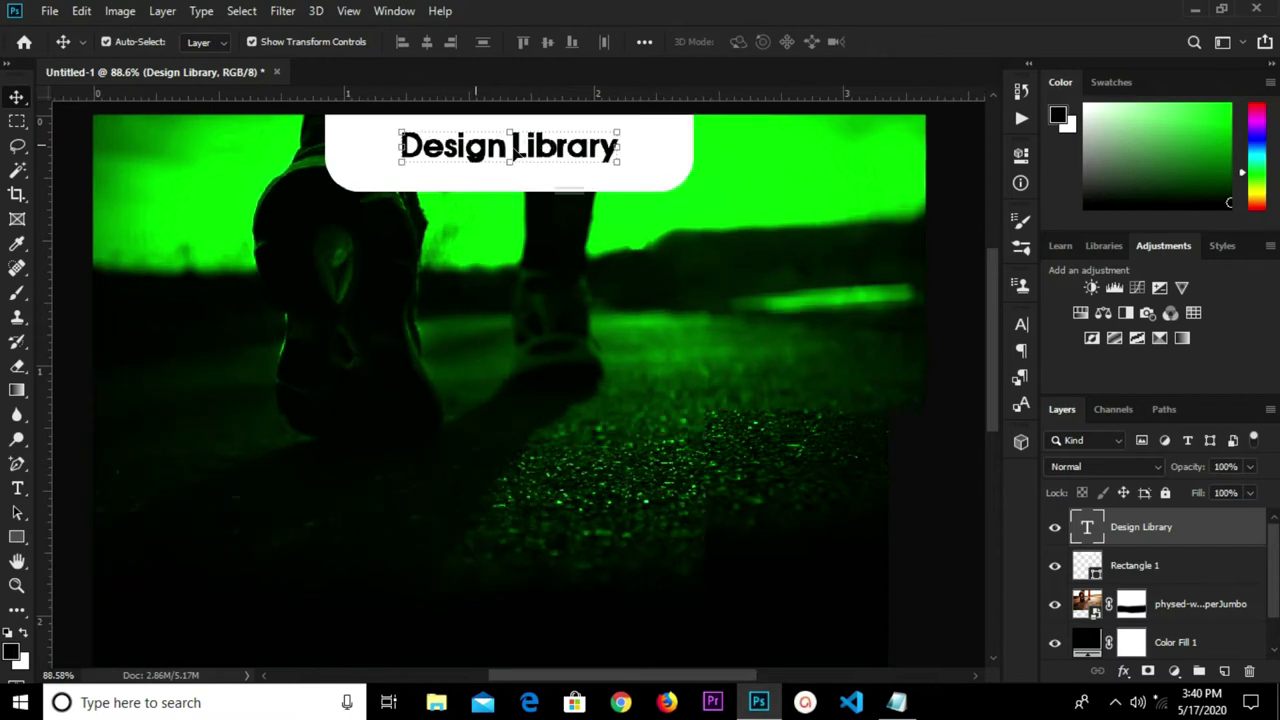
pyautogui.press('Up')
pyautogui.press('Up')
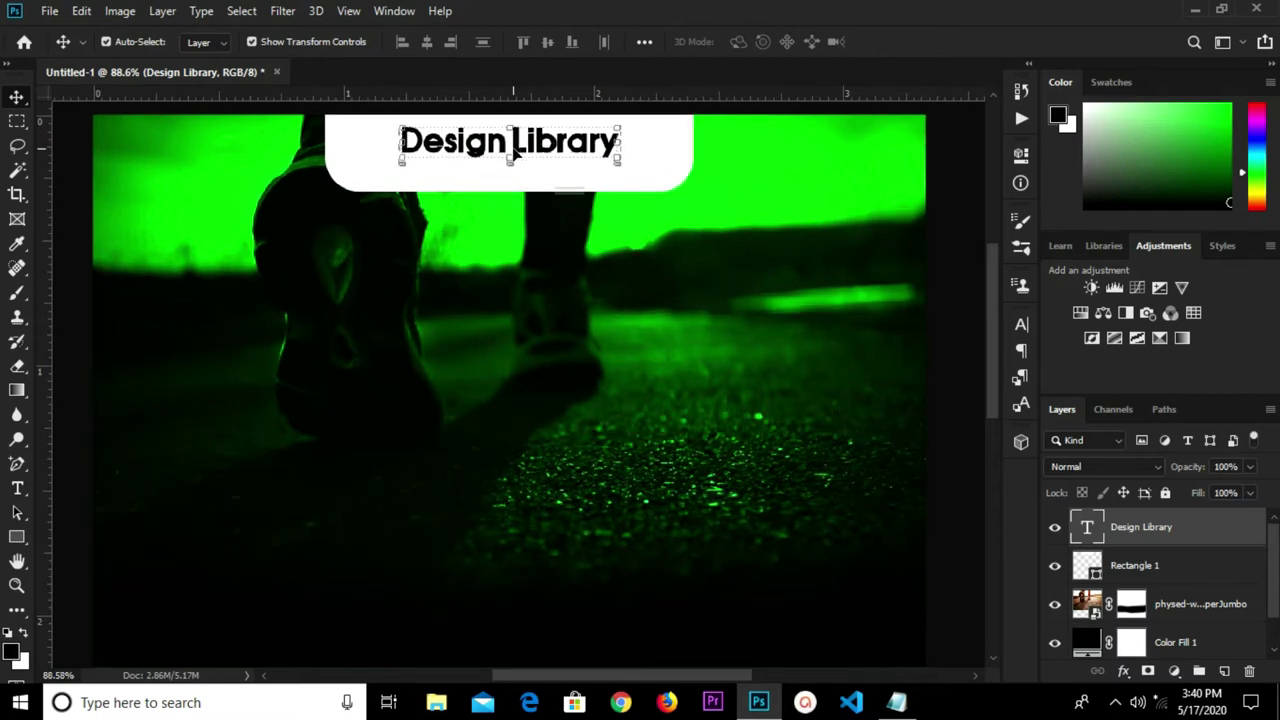
pyautogui.moveTo(546, 145); pyautogui.dragTo(548, 170)
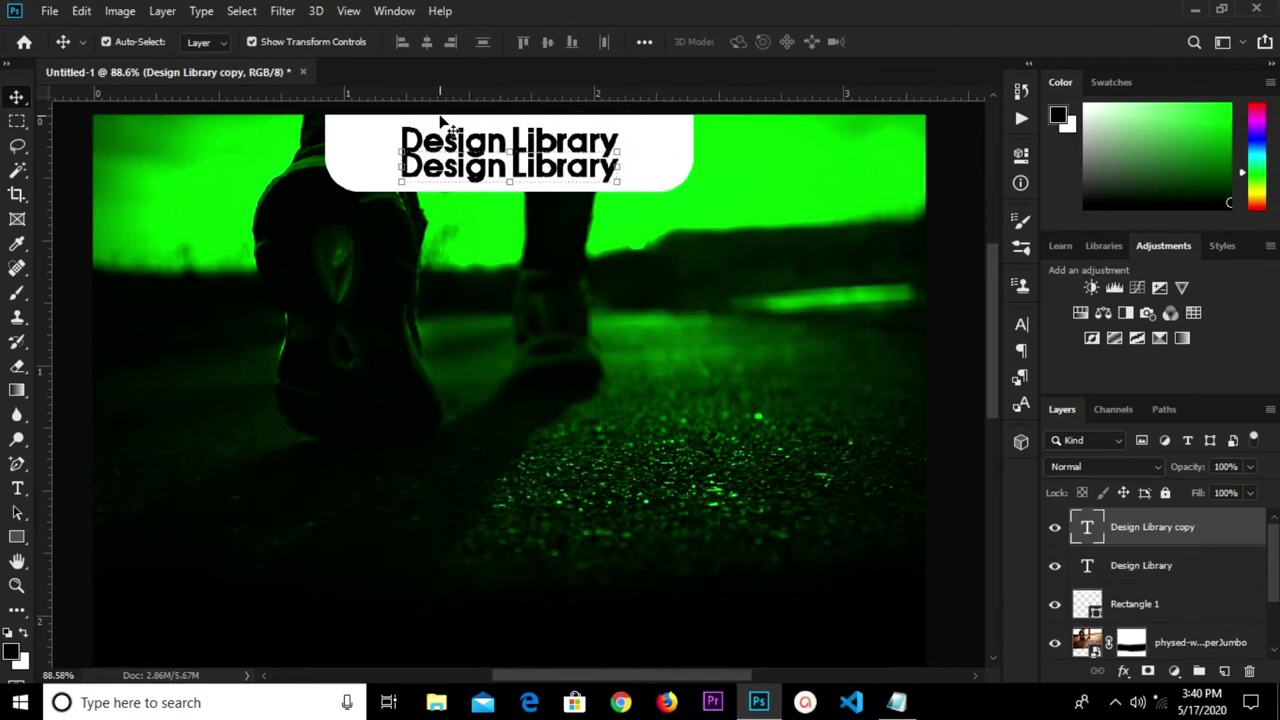
# Replace the duplicated line's text with 'Presents'.
pyautogui.press('t')
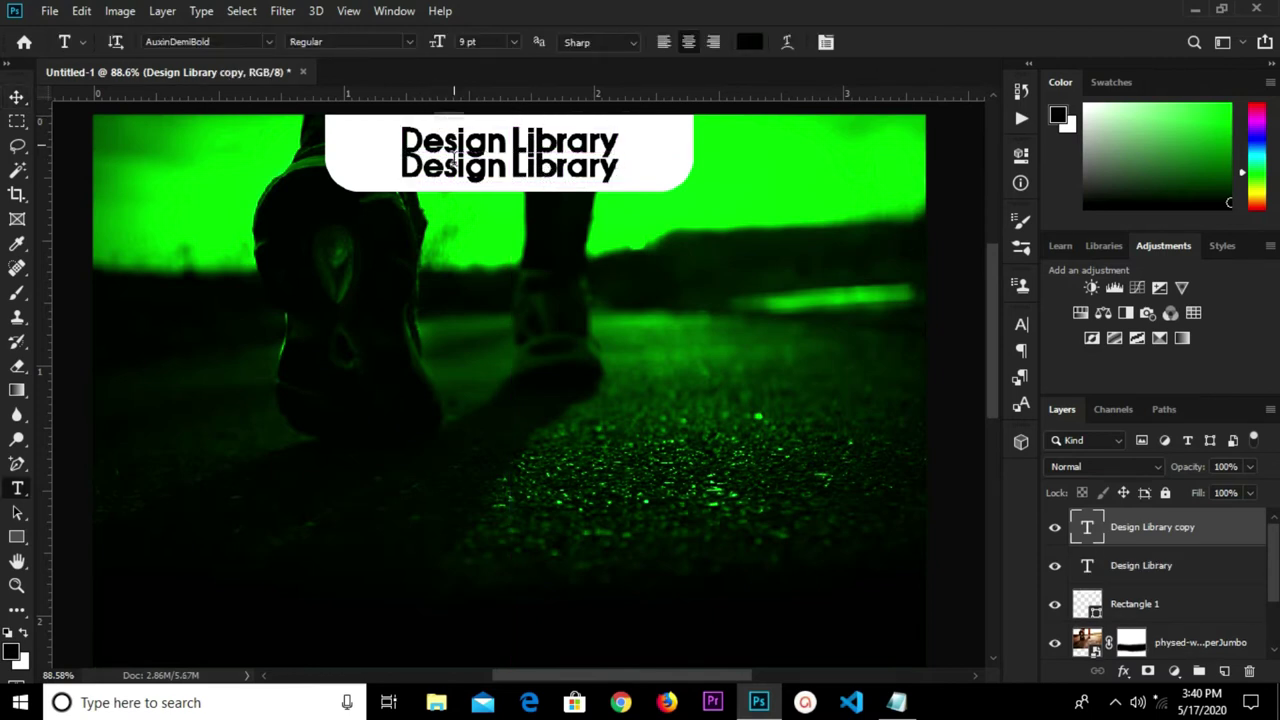
pyautogui.click(453, 168)
pyautogui.hotkey('ctrl', 'a')
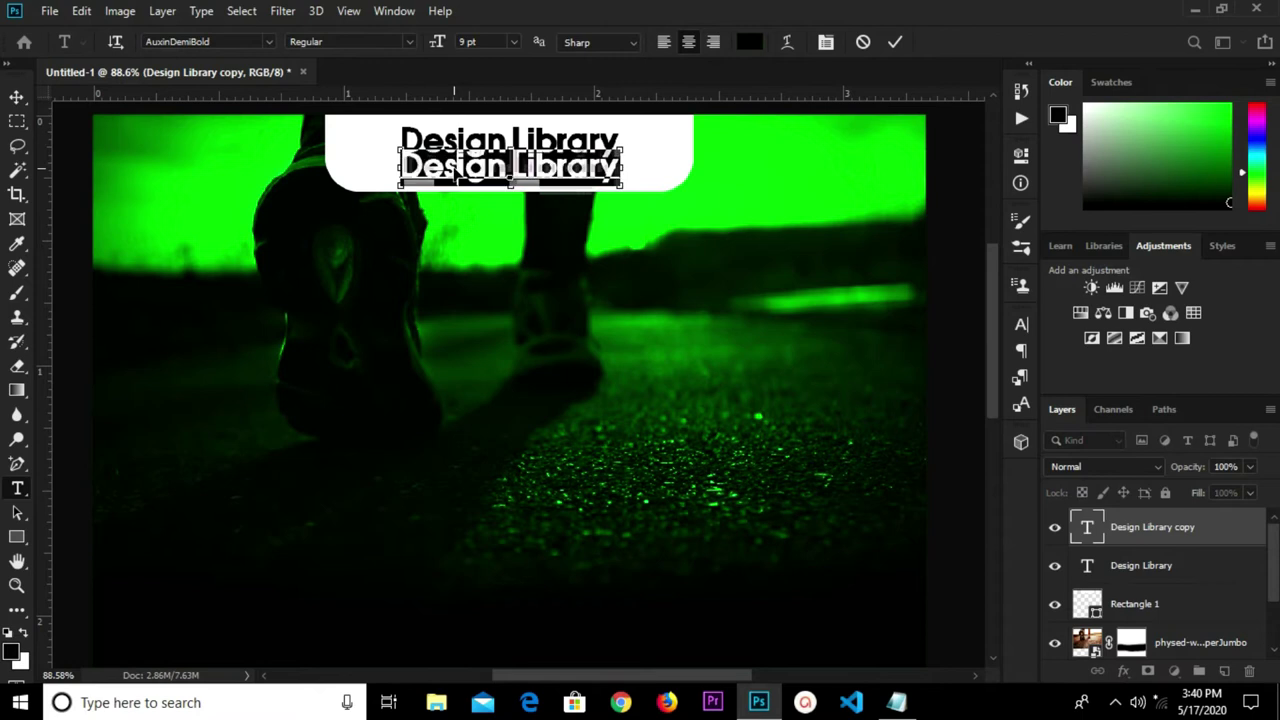
pyautogui.write('Pres')
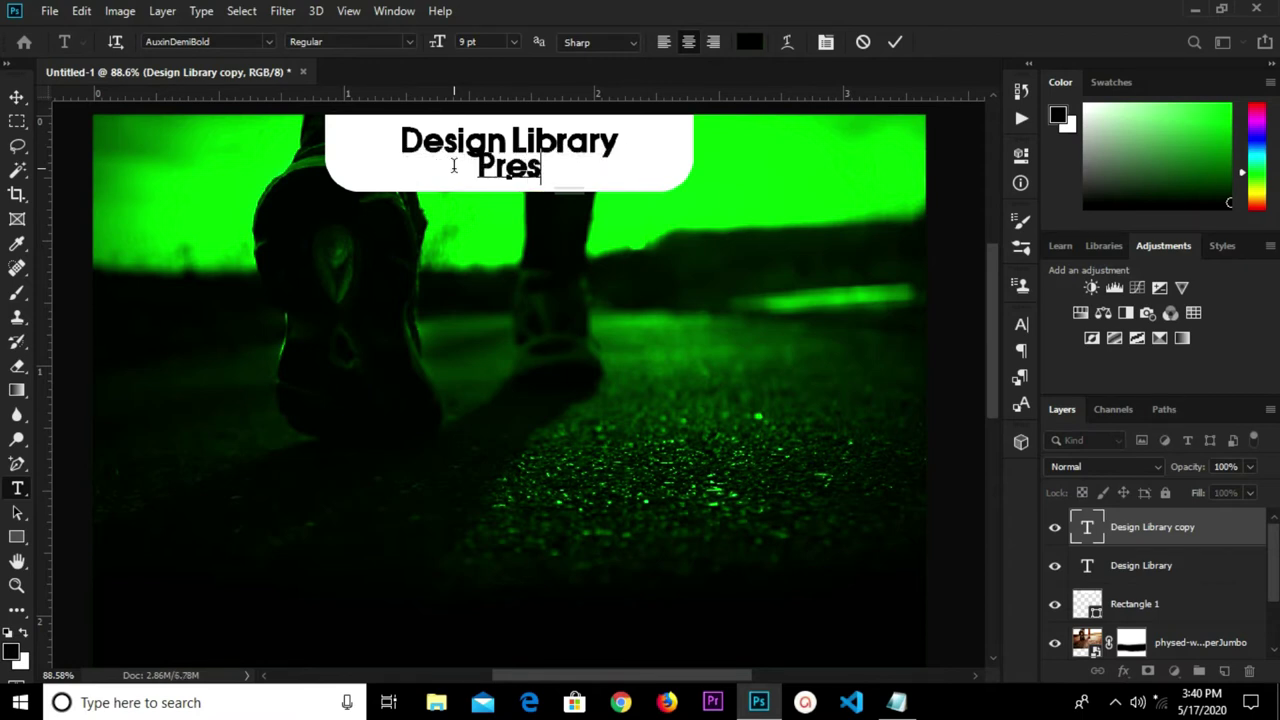
pyautogui.write('ents')
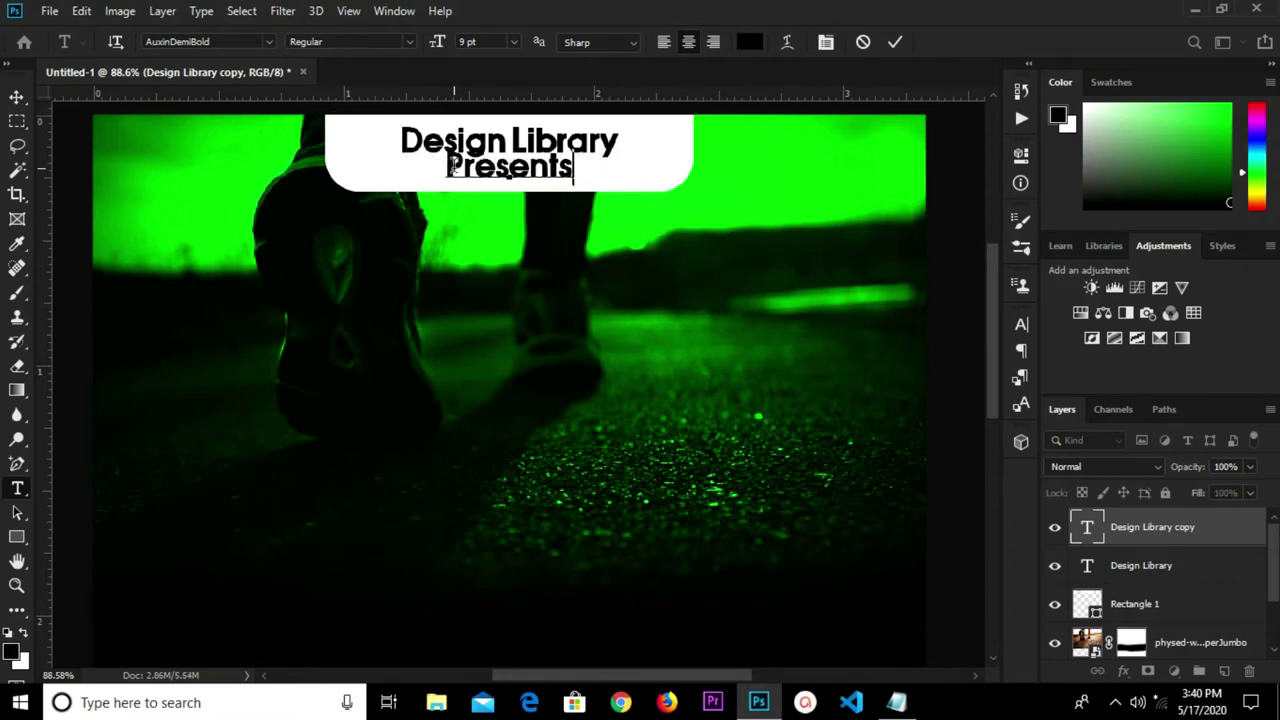
pyautogui.click(891, 41)
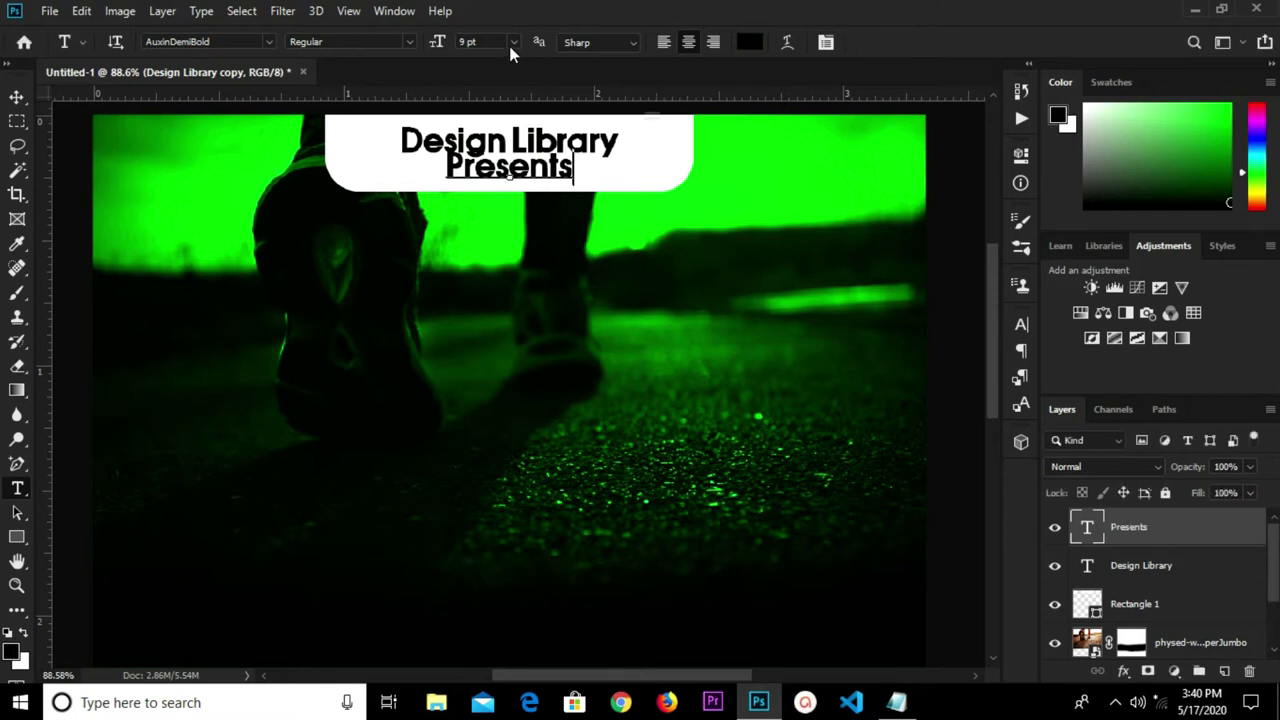
# Set 'Presents' to 6 pt and Faux Italic.
pyautogui.click(512, 41)
pyautogui.click(505, 84)
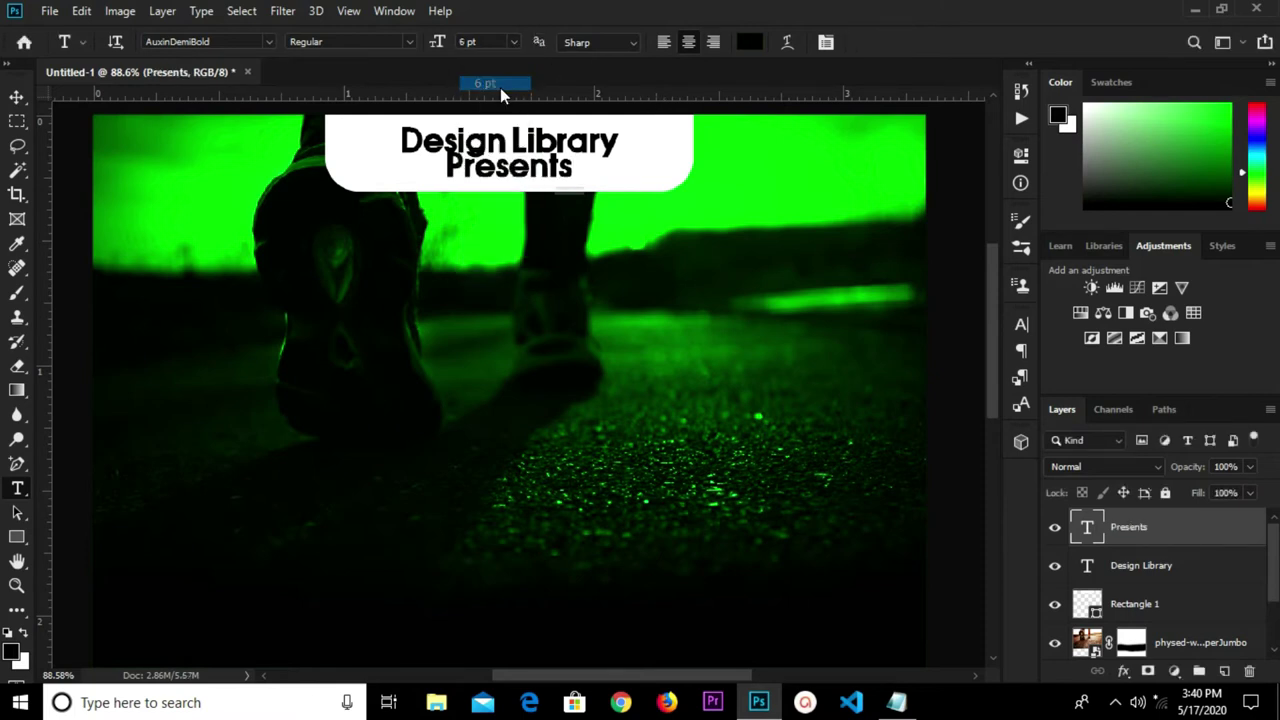
pyautogui.press('v')
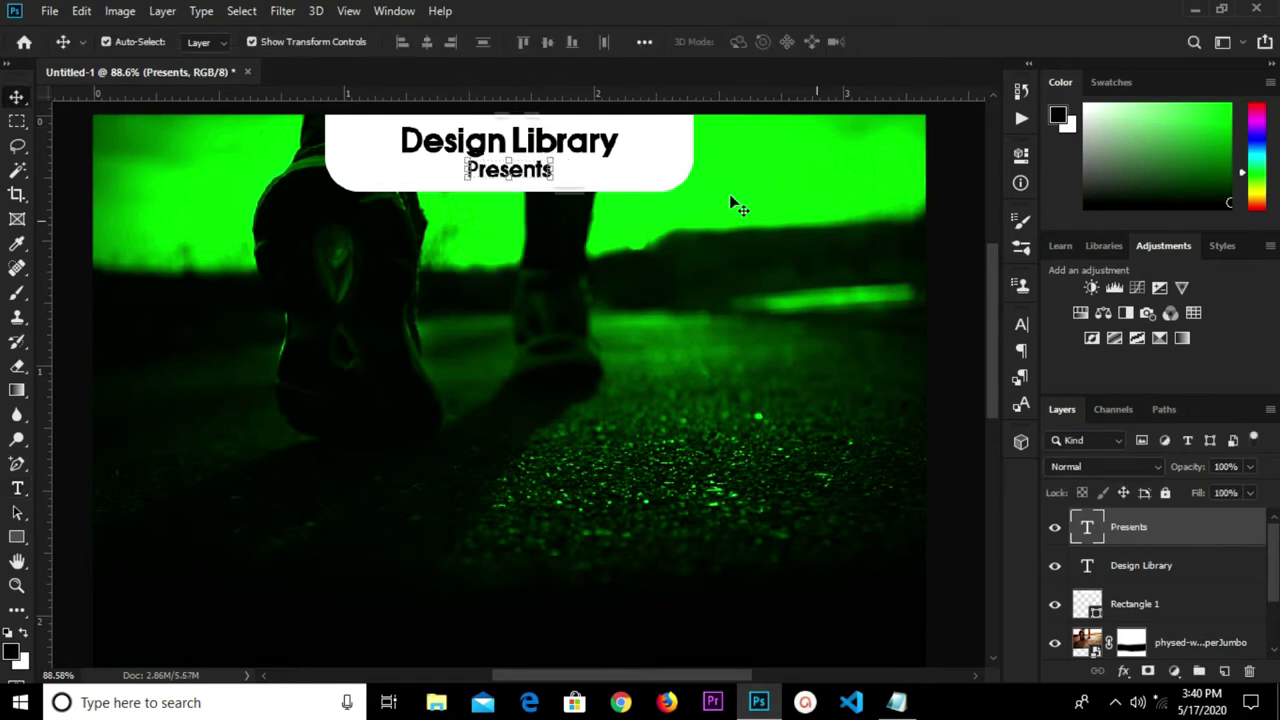
pyautogui.click(1021, 324)
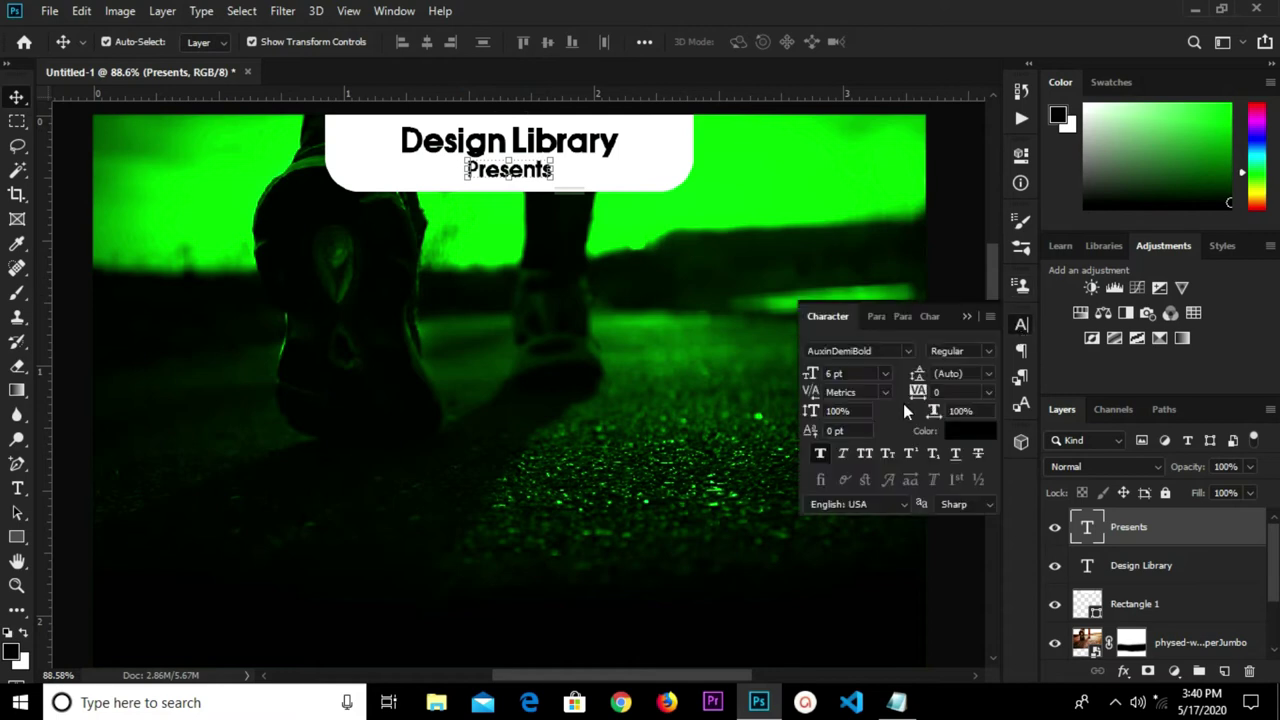
pyautogui.click(844, 454)
pyautogui.click(967, 317)
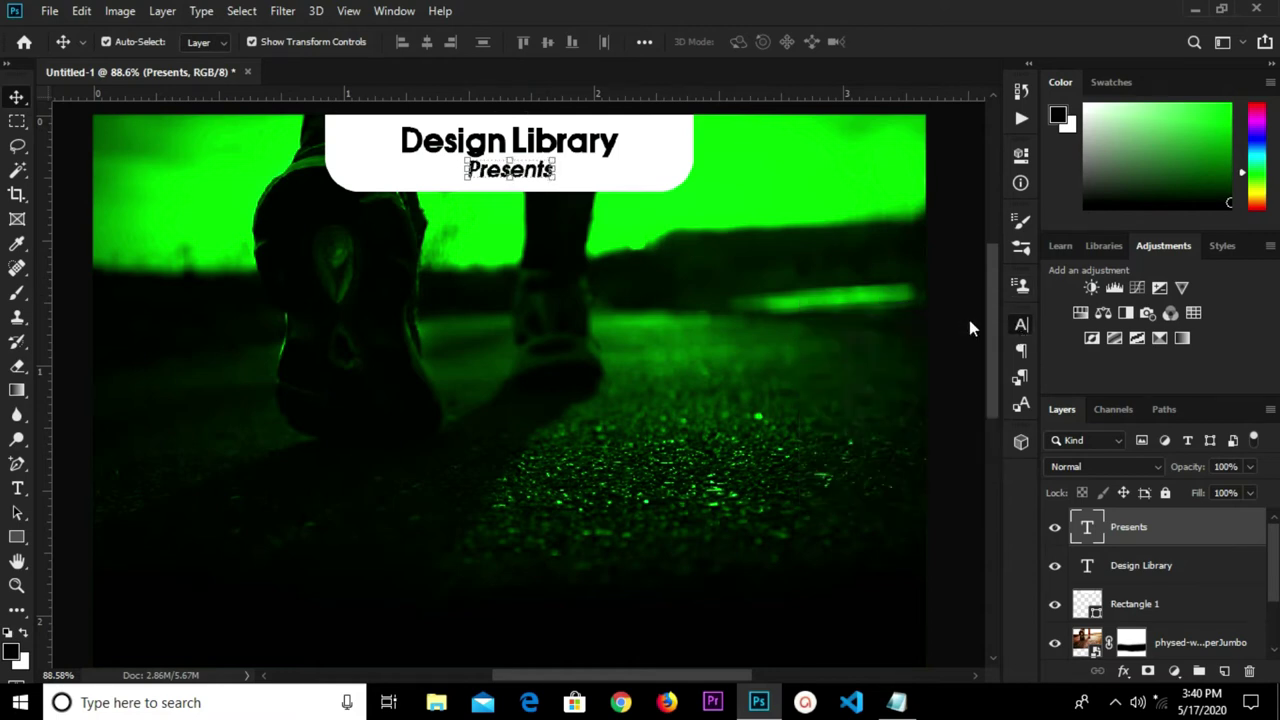
pyautogui.click(963, 323)
pyautogui.scroll(-3, 666, 257)
pyautogui.scroll(-2, 664, 253)
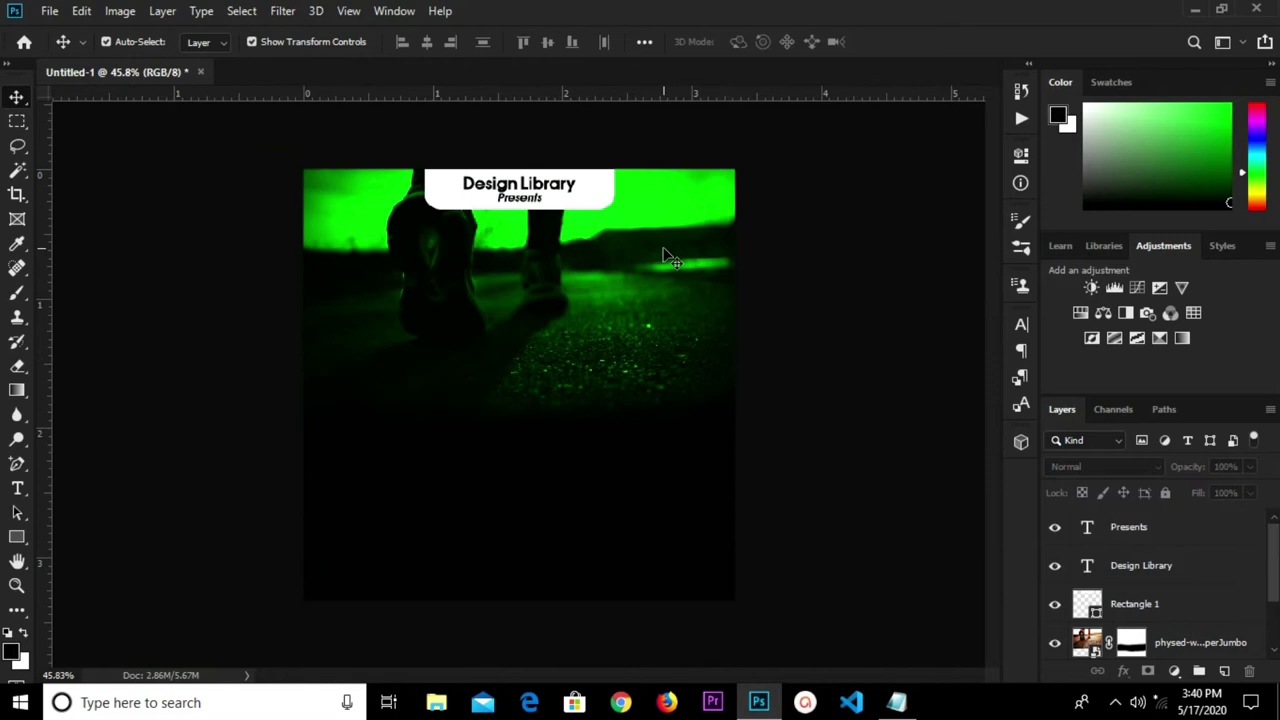
pyautogui.scroll(1, 690, 262)
# Copy the text 'Health Walk' from the Notepad health walk notes and return to the flyer.
pyautogui.moveTo(915, 706)
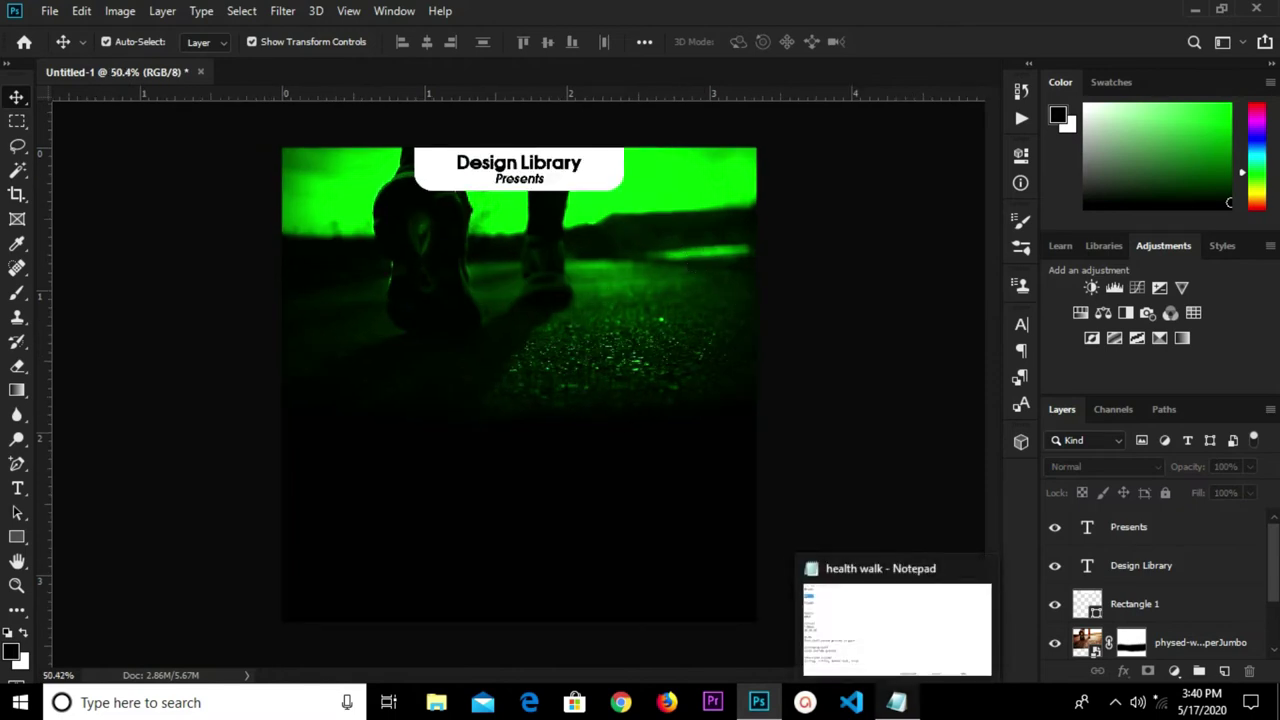
pyautogui.click(909, 614)
pyautogui.moveTo(324, 193); pyautogui.dragTo(179, 198)
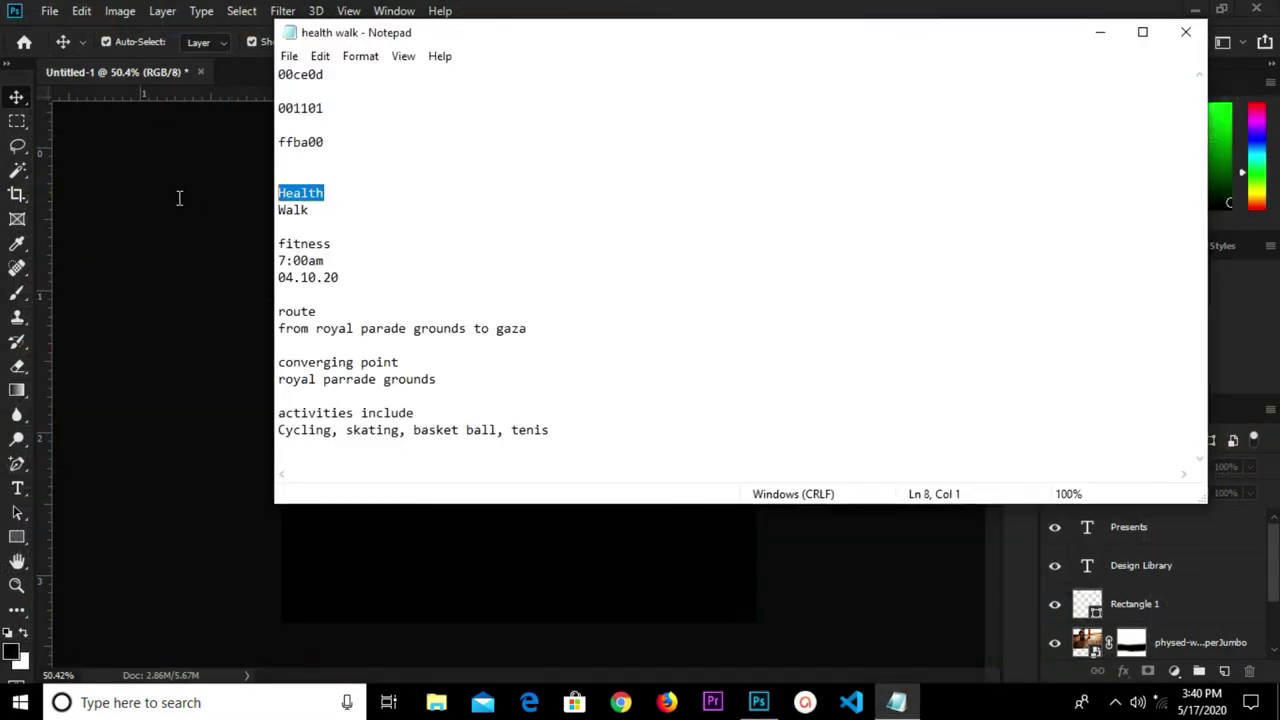
pyautogui.click(259, 204)
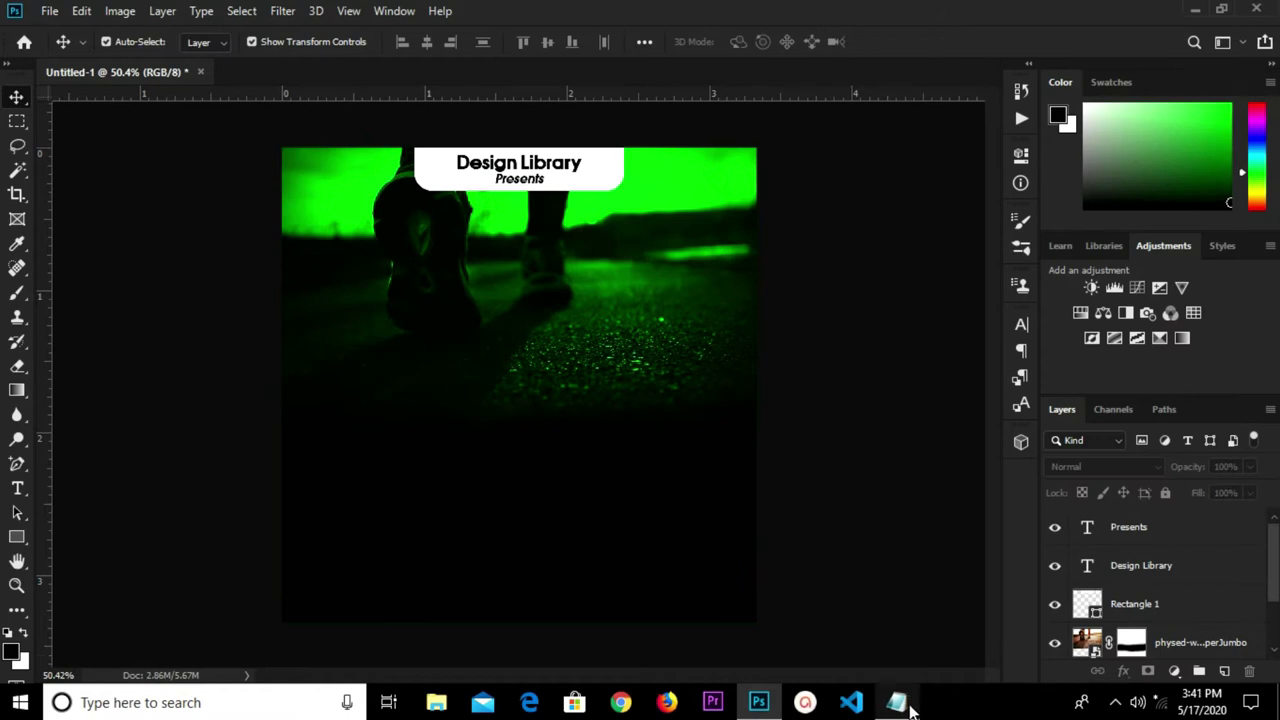
pyautogui.moveTo(896, 702)
pyautogui.click(900, 615)
pyautogui.moveTo(276, 193); pyautogui.dragTo(295, 225)
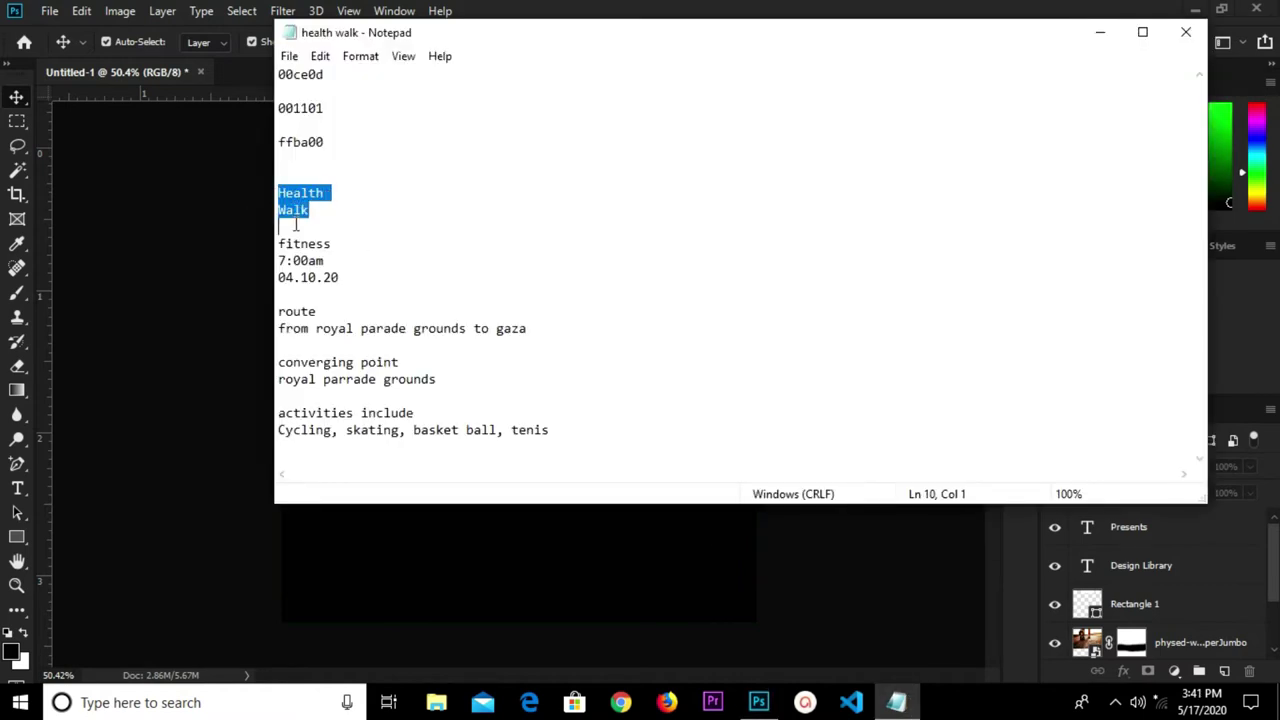
pyautogui.rightClick(297, 193)
pyautogui.click(357, 251)
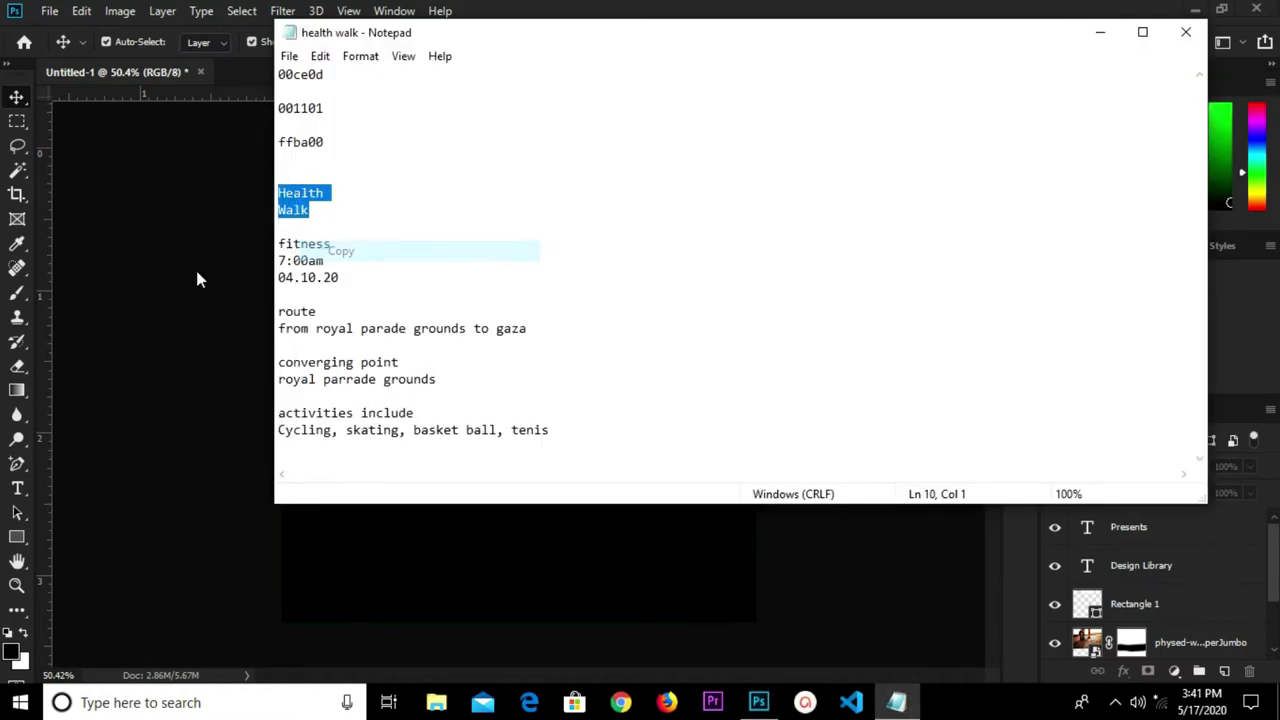
pyautogui.click(197, 280)
# Paste 'Health Walk' as a new text layer on the photo and colour it white (ffffff).
pyautogui.scroll(1, 471, 334)
pyautogui.press('t')
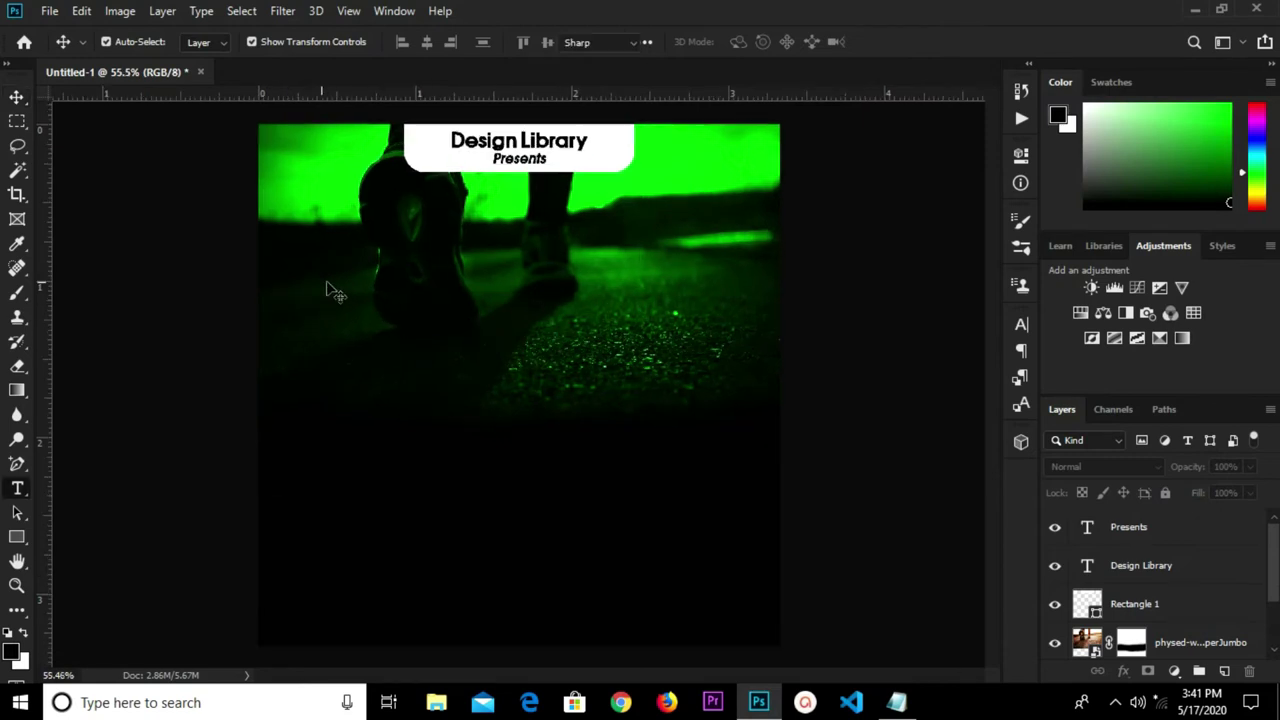
pyautogui.click(380, 264)
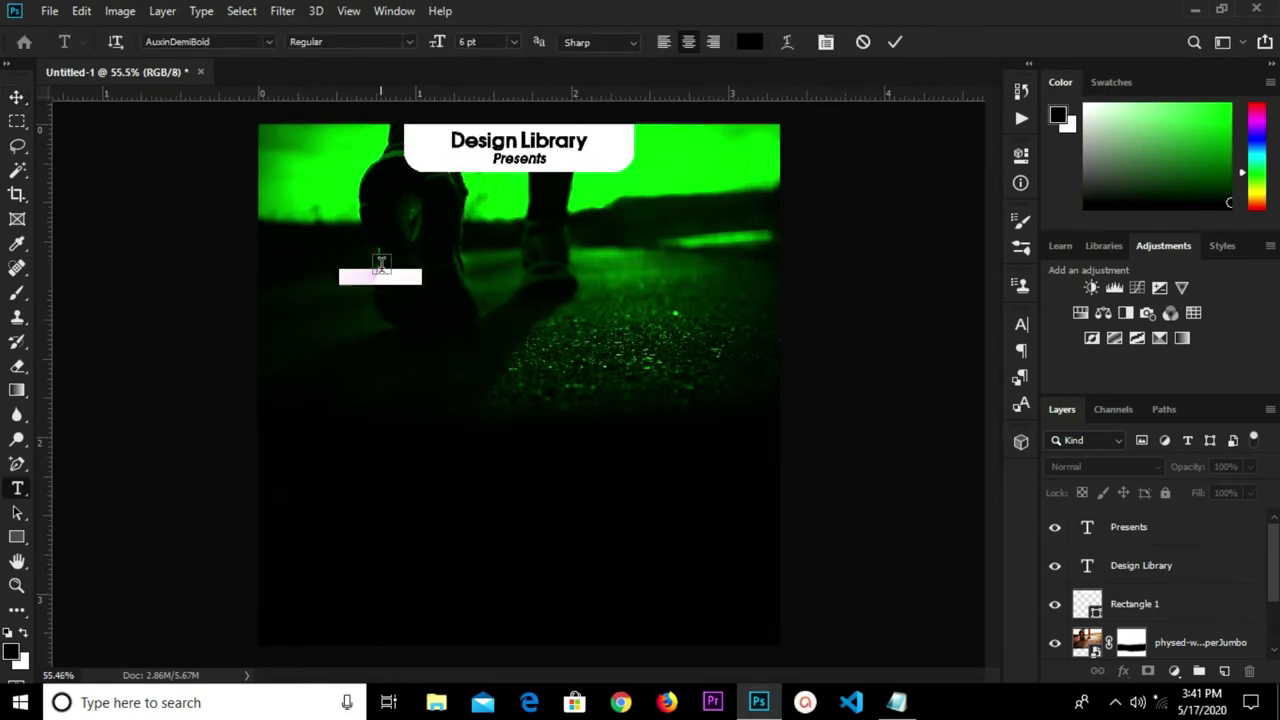
pyautogui.hotkey('ctrl', 'v')
pyautogui.click(893, 44)
pyautogui.click(749, 42)
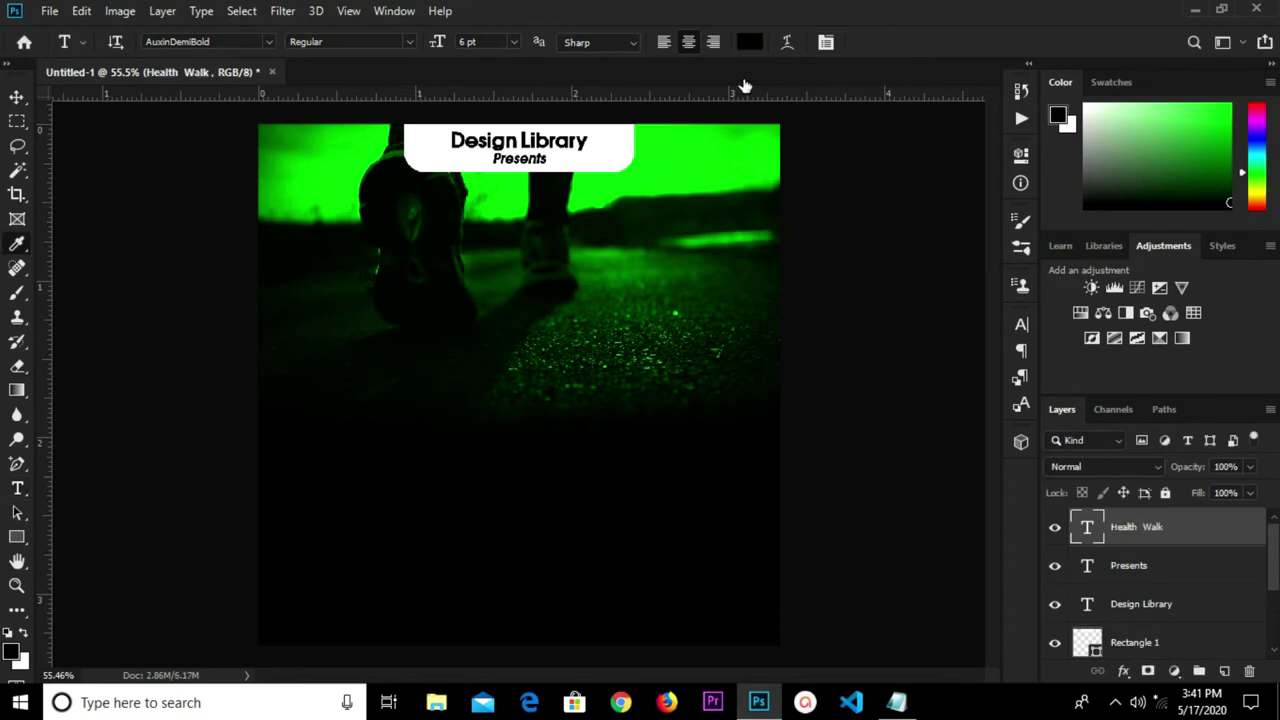
pyautogui.write('ffffff')
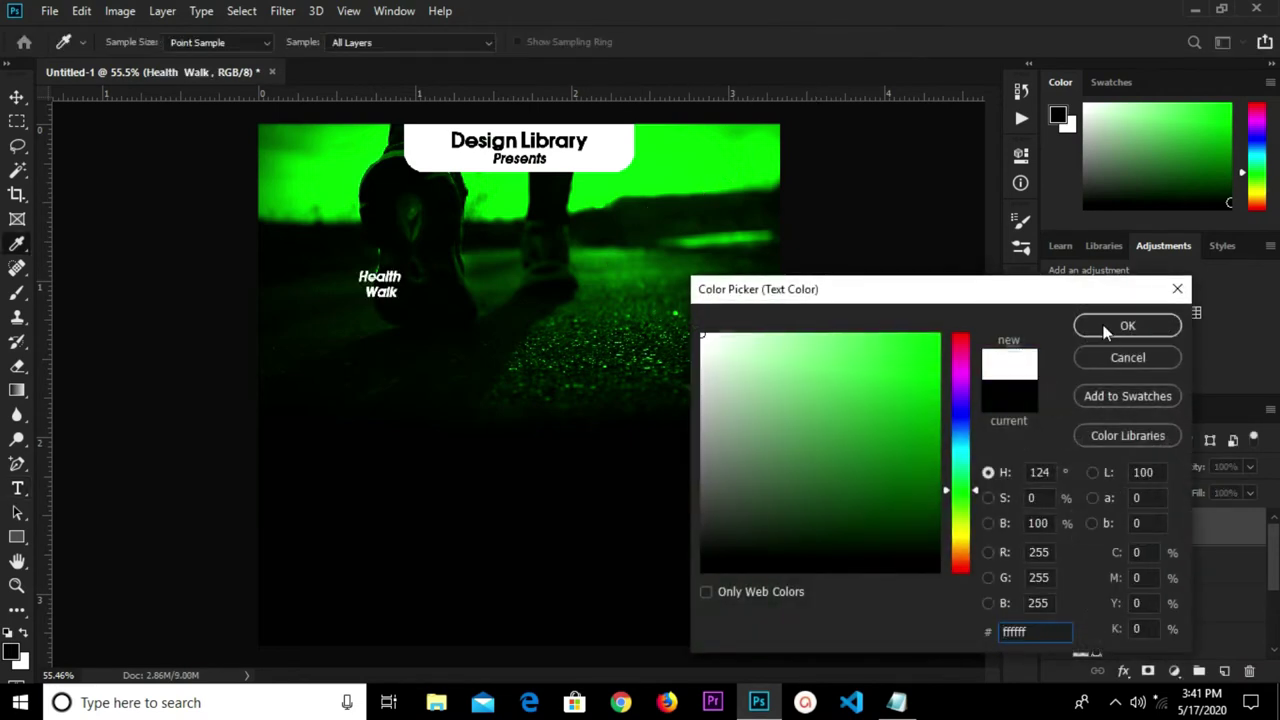
pyautogui.press('Return')
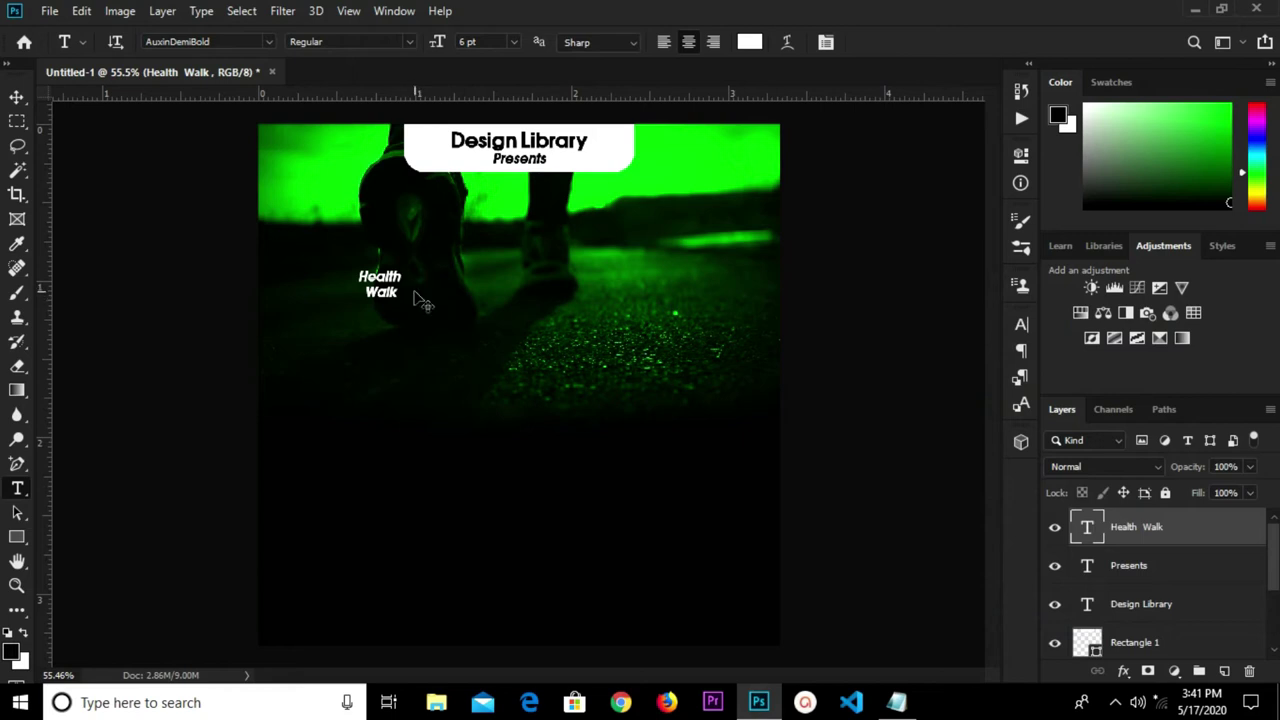
# Enlarge the Health Walk text to about 362%, move it lower, then select the word Health.
pyautogui.press('v')
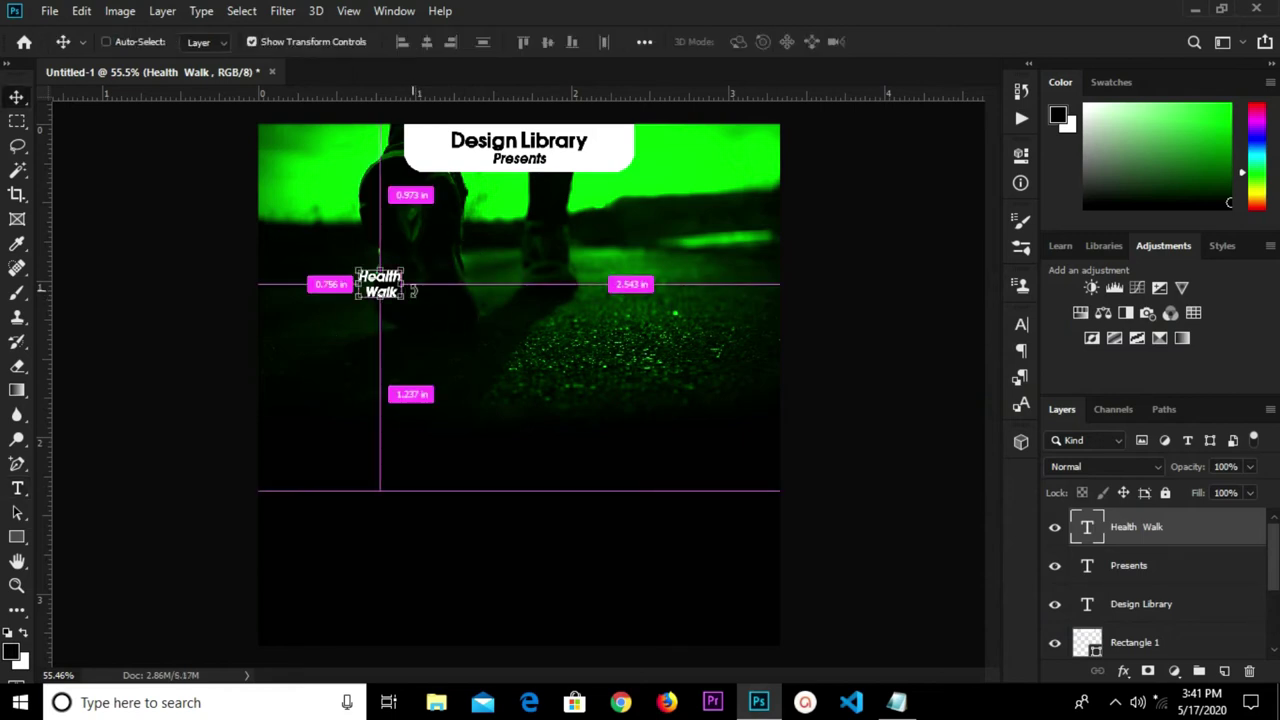
pyautogui.hotkey('ctrl', 't')
pyautogui.moveTo(410, 315)
pyautogui.mouseDown()
pyautogui.moveTo(521, 437)
pyautogui.moveTo(465, 378)
pyautogui.moveTo(465, 394)
pyautogui.mouseUp()
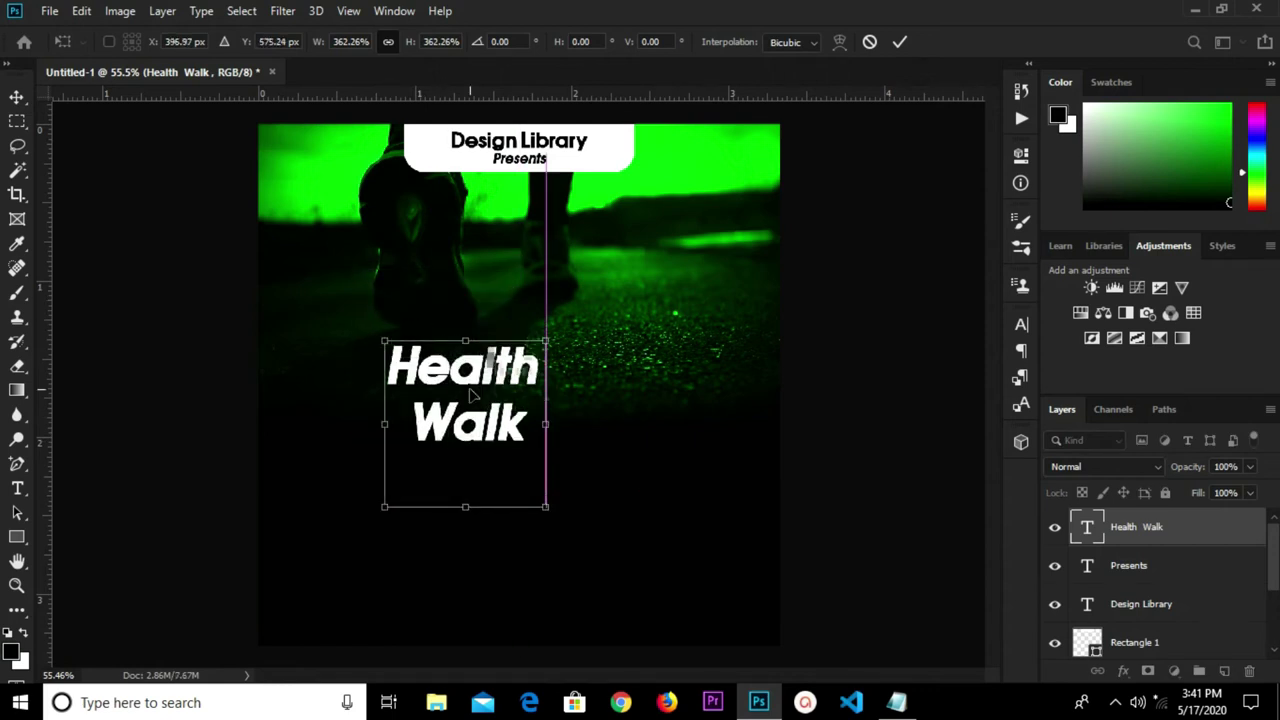
pyautogui.click(898, 43)
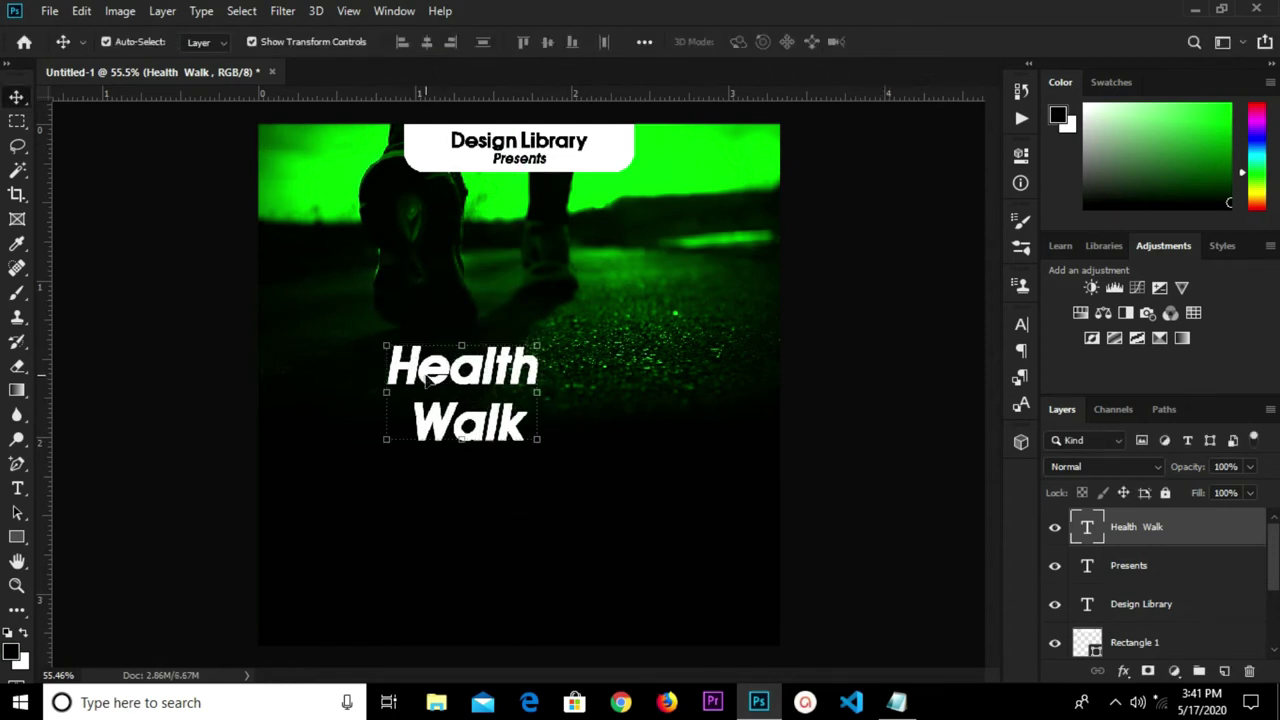
pyautogui.press('t')
pyautogui.moveTo(390, 368); pyautogui.dragTo(538, 368)
# Delete Health from the title, leaving Walk, and paste Health as a new text layer.
pyautogui.press('BackSpace')
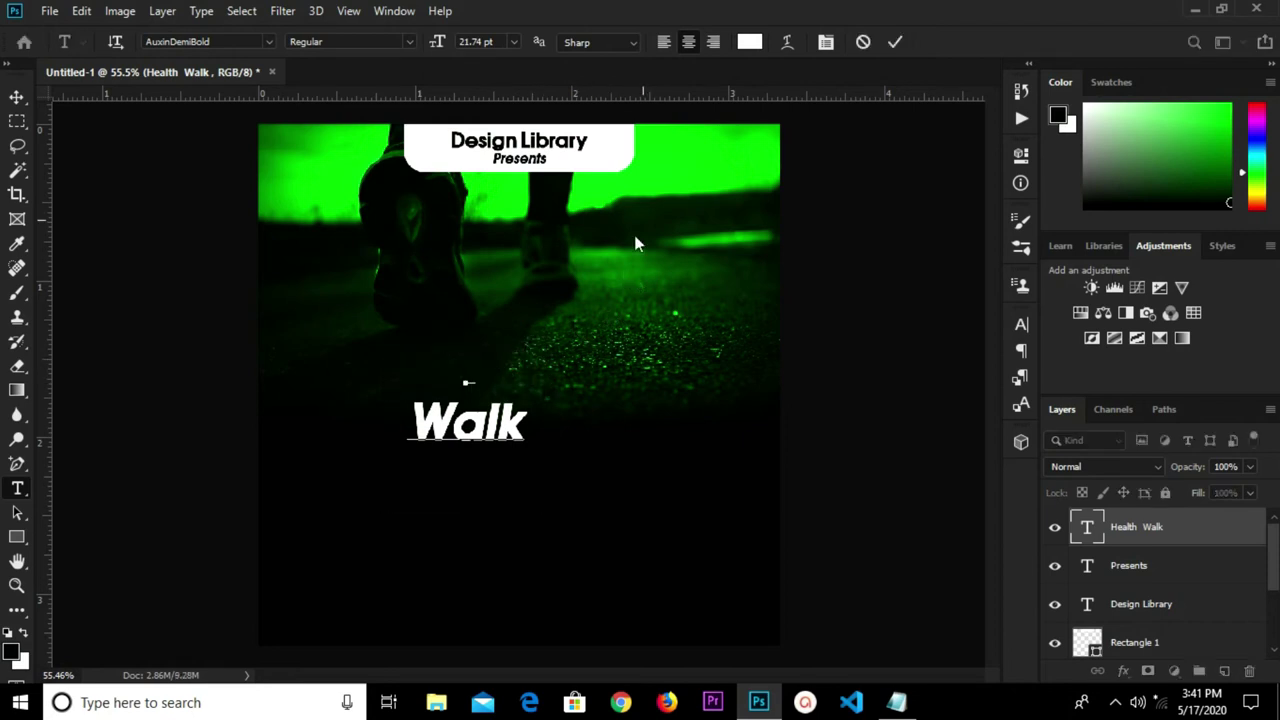
pyautogui.click(895, 42)
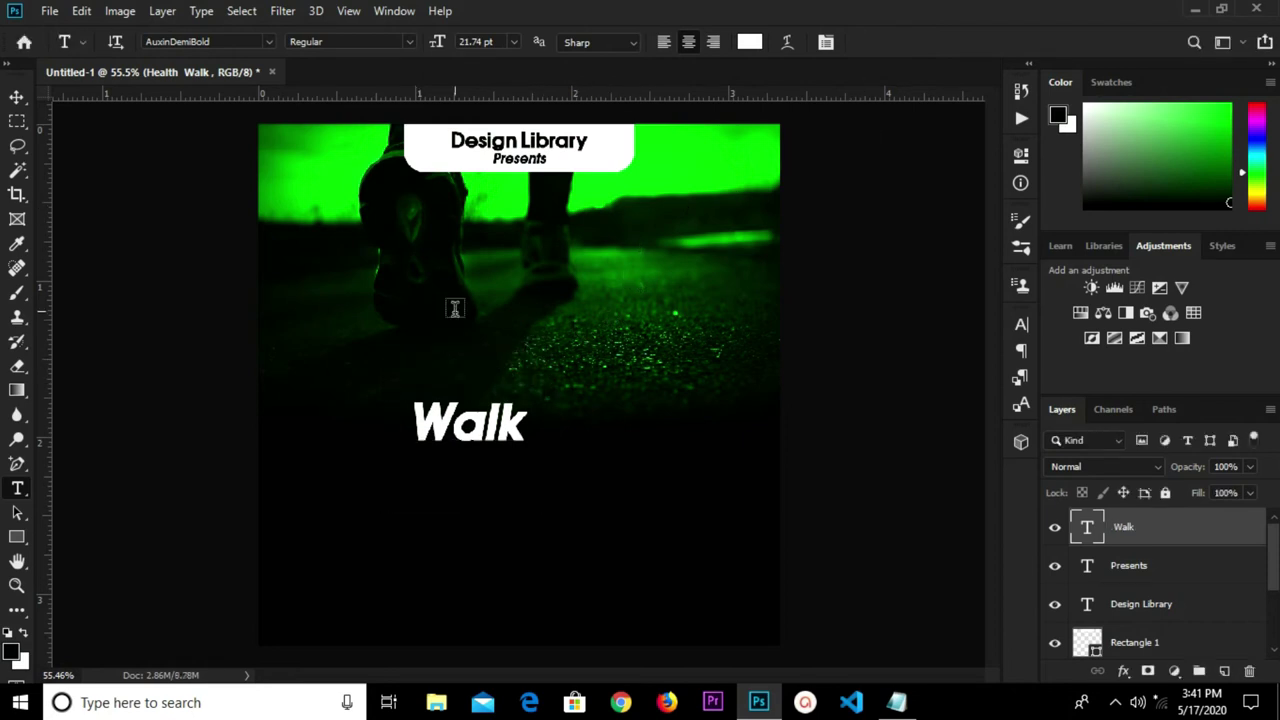
pyautogui.click(524, 270)
pyautogui.hotkey('ctrl', 'v')
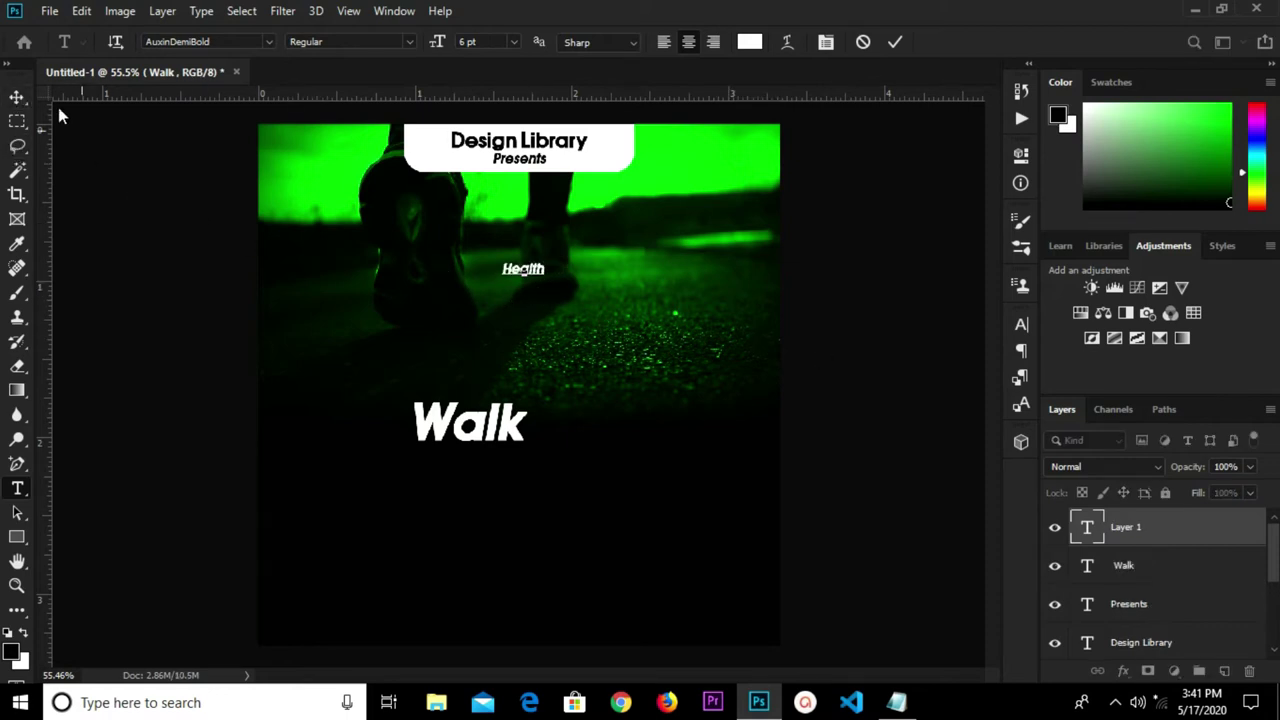
pyautogui.click(16, 96)
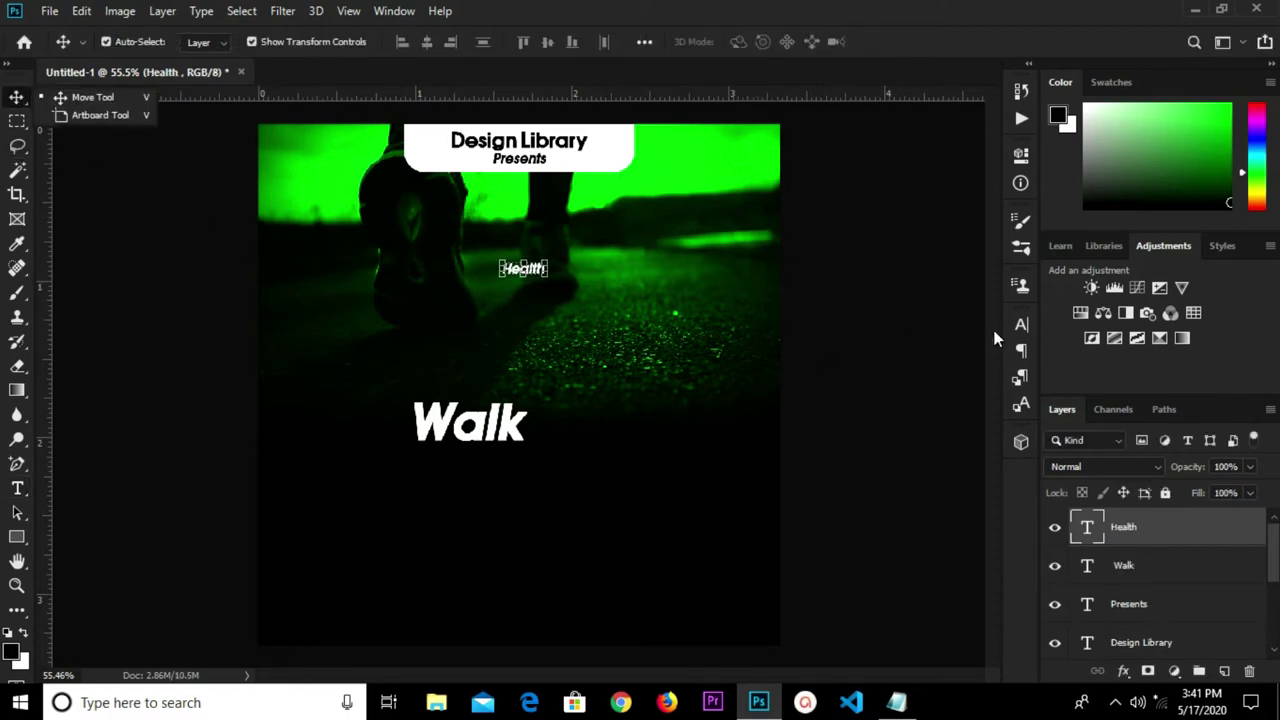
# Set the Health text to BengasiBold at 33 pt in the Character panel.
pyautogui.click(1021, 326)
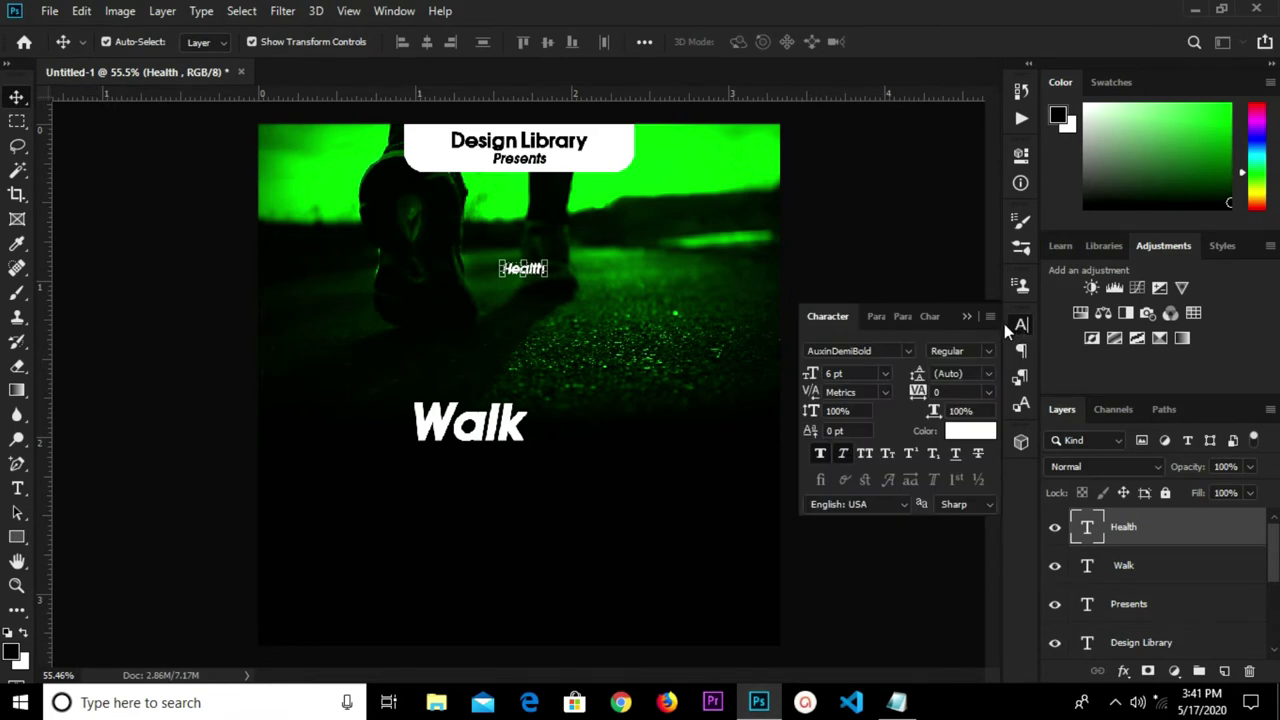
pyautogui.click(865, 351)
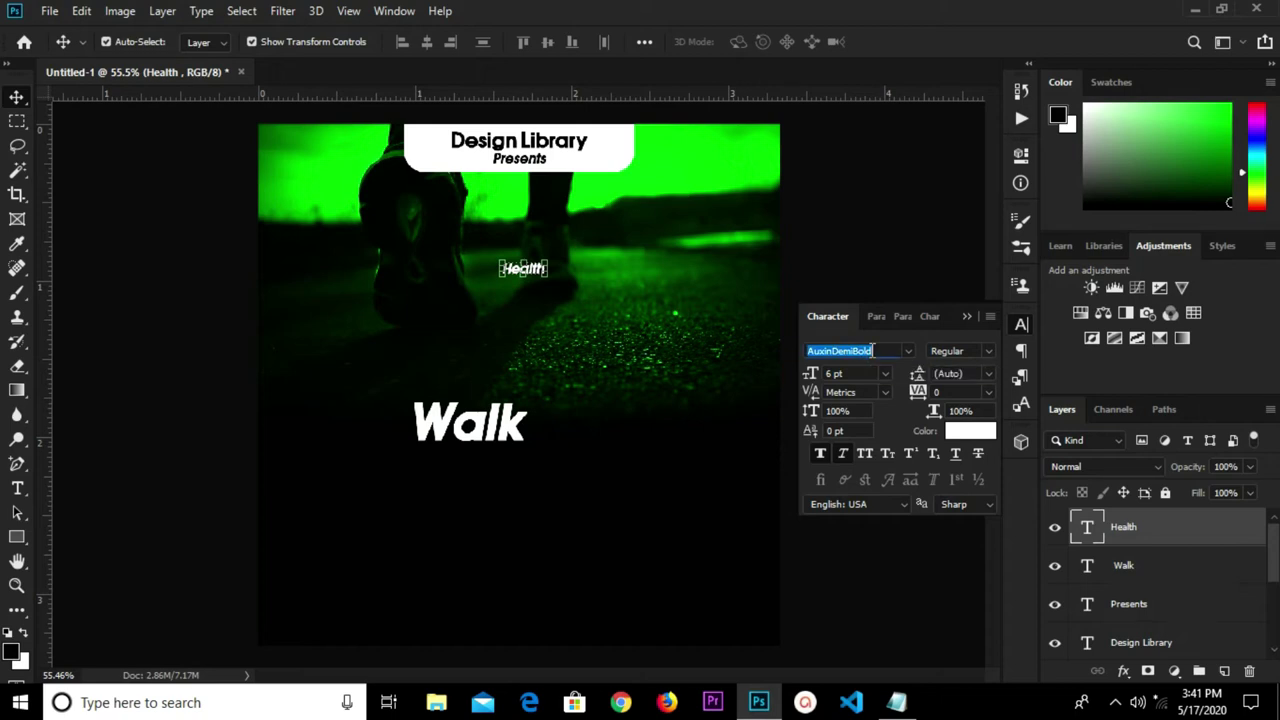
pyautogui.click(872, 351)
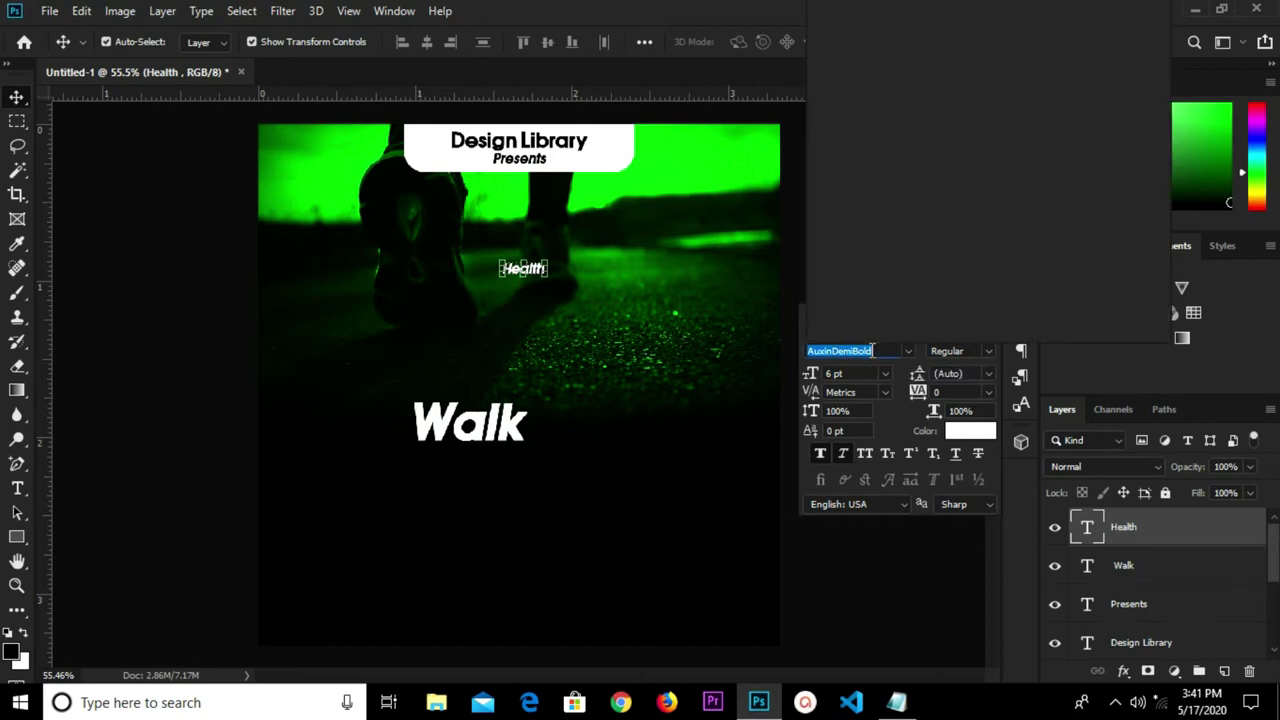
pyautogui.write('b')
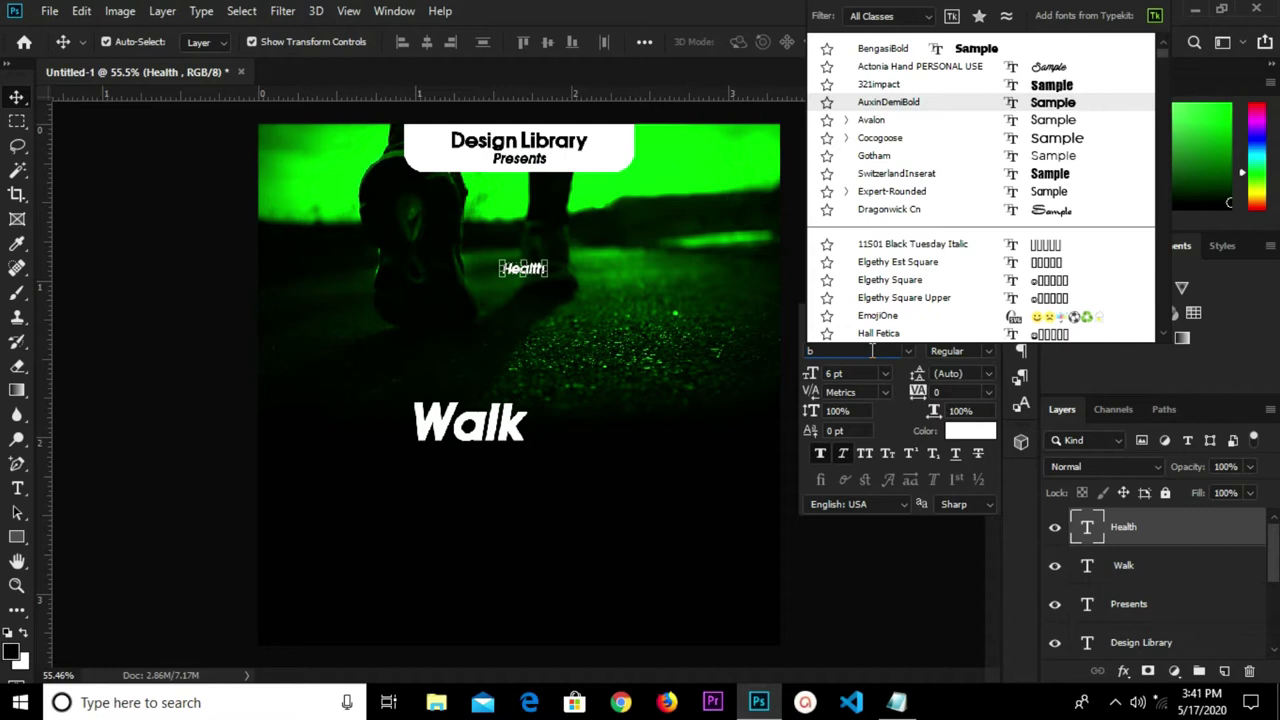
pyautogui.write('a')
pyautogui.press('BackSpace')
pyautogui.write('e')
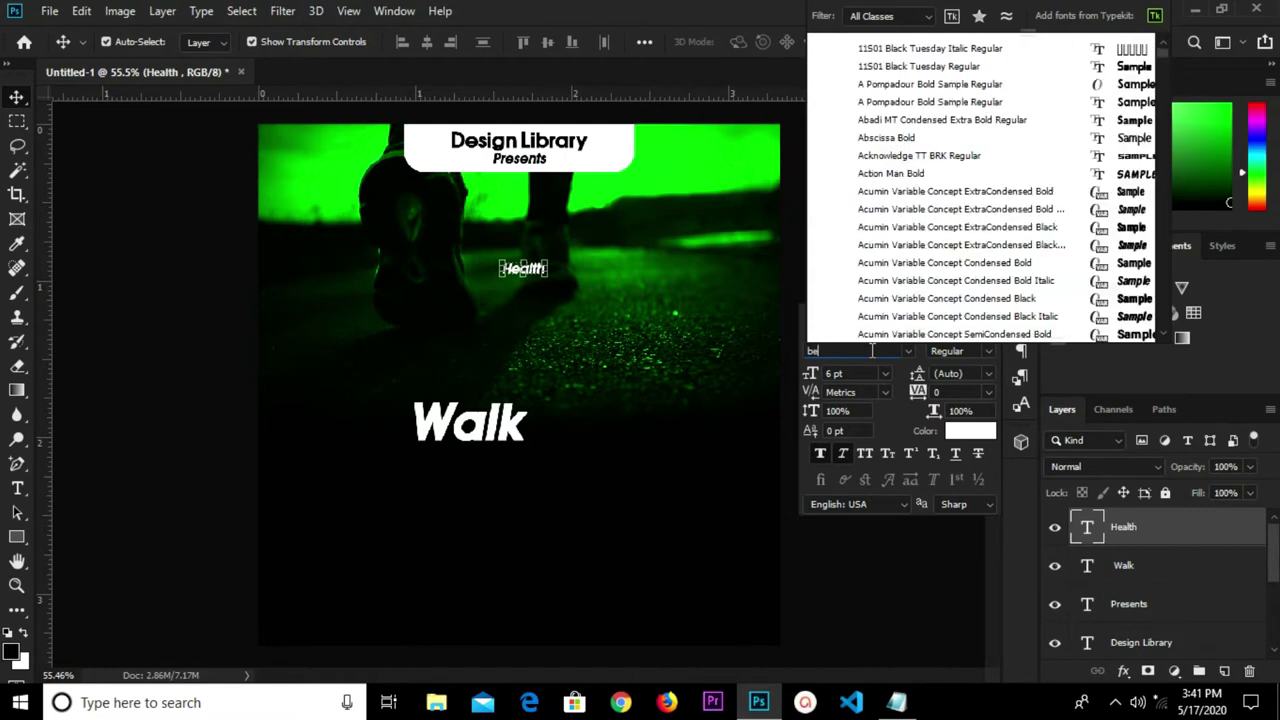
pyautogui.write('ngasiBold')
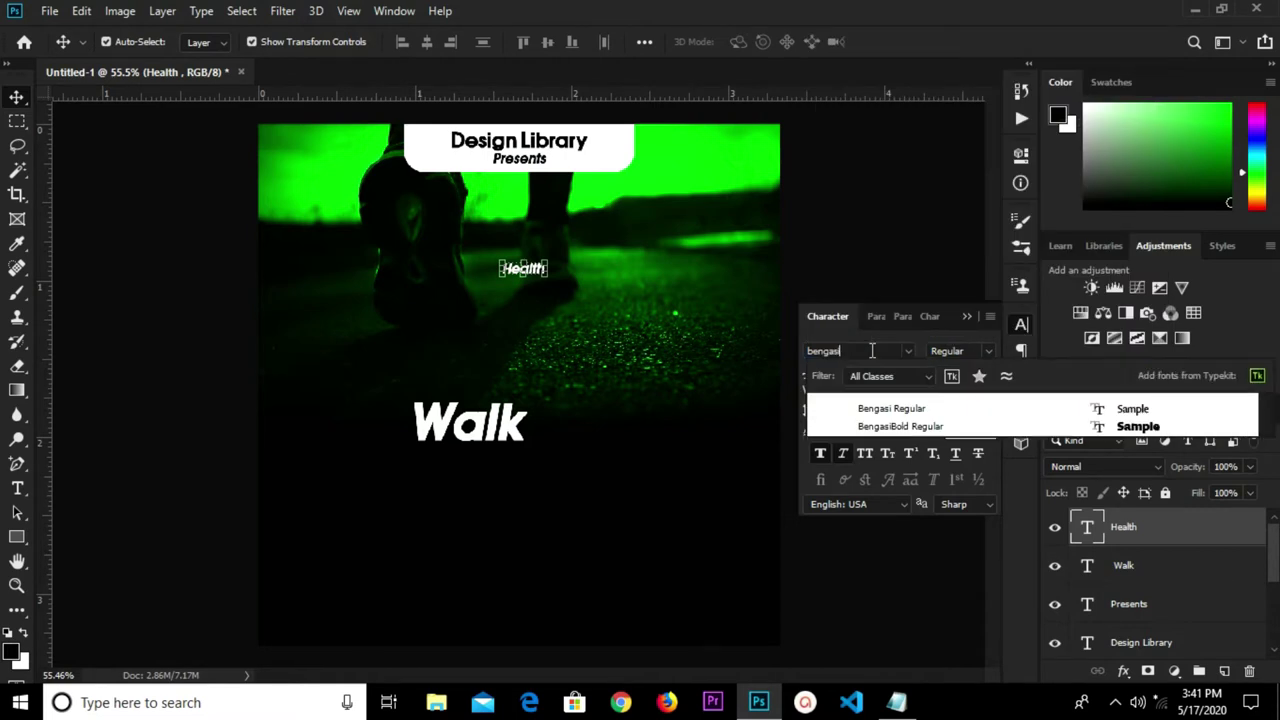
pyautogui.click(902, 427)
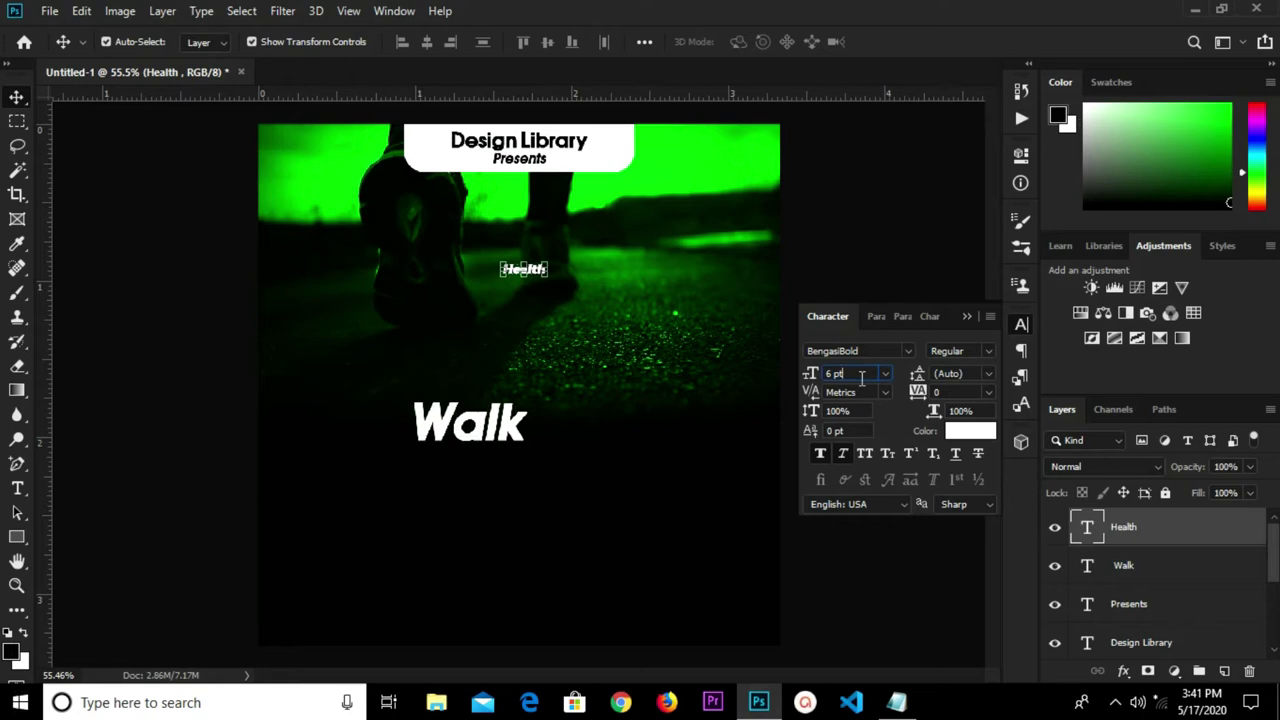
pyautogui.write('33')
pyautogui.press('Return')
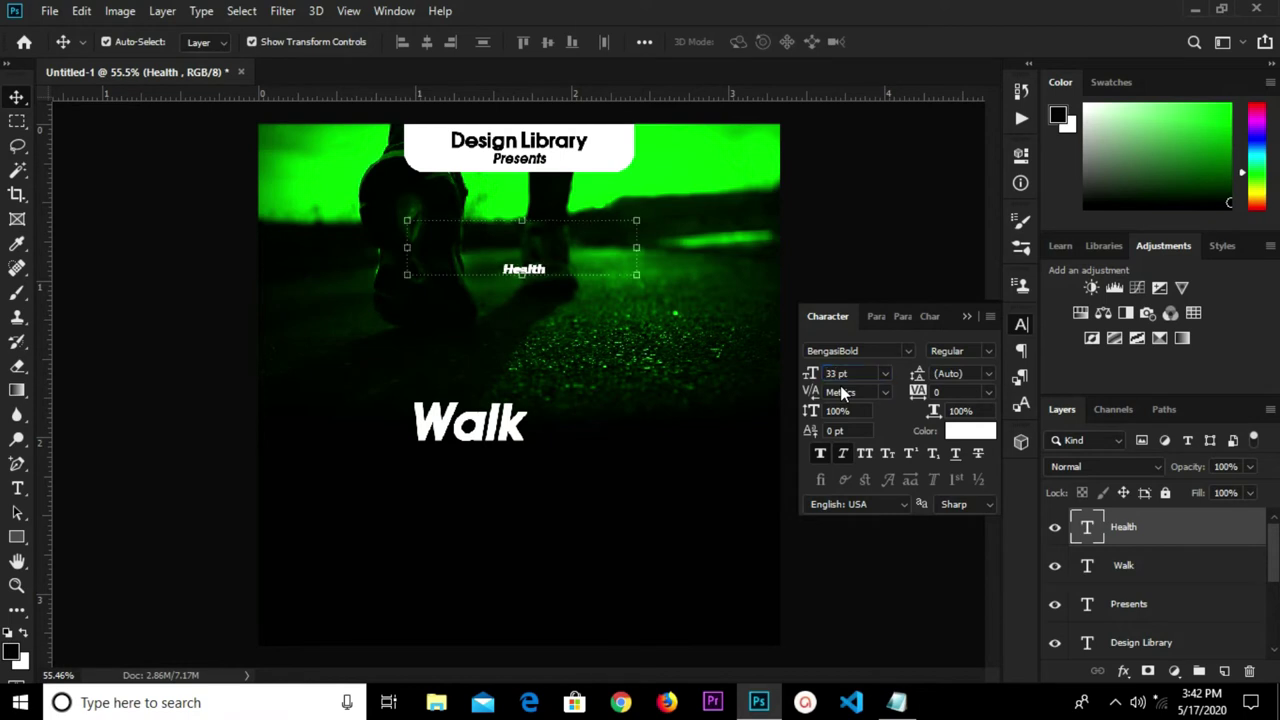
# Position the Health text just above Walk.
pyautogui.moveTo(561, 250); pyautogui.dragTo(561, 278)
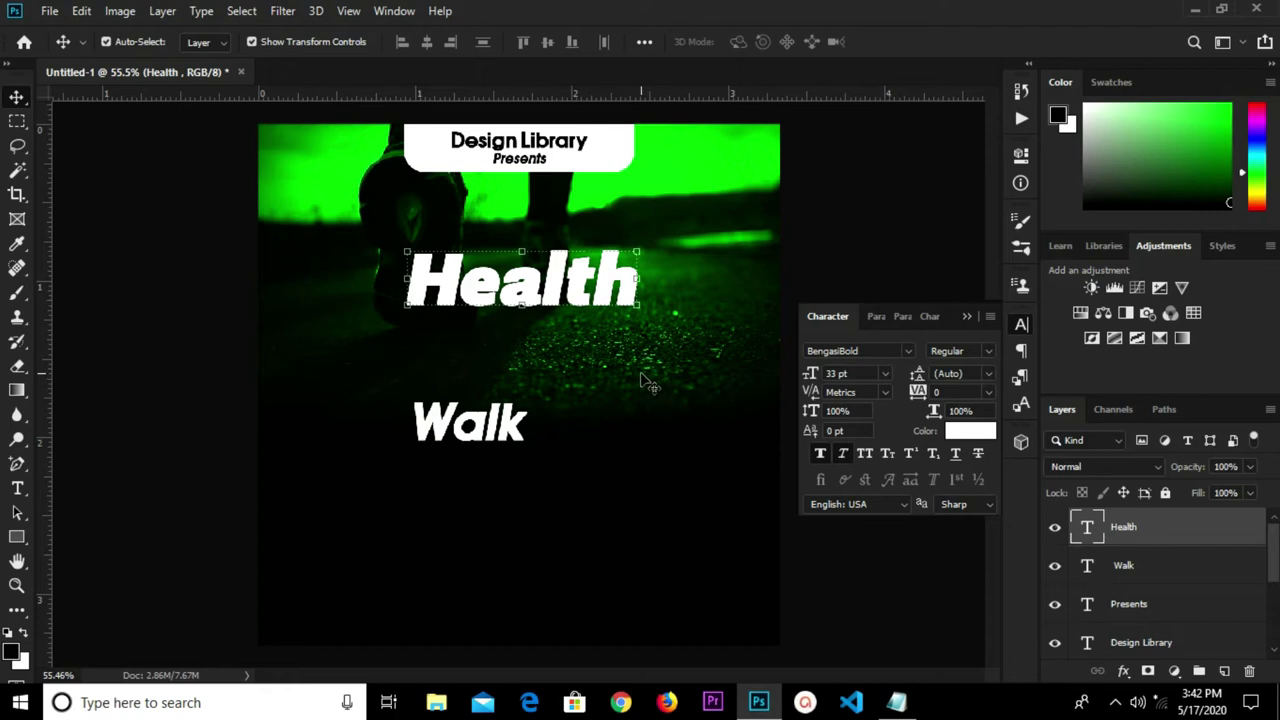
pyautogui.click(622, 335)
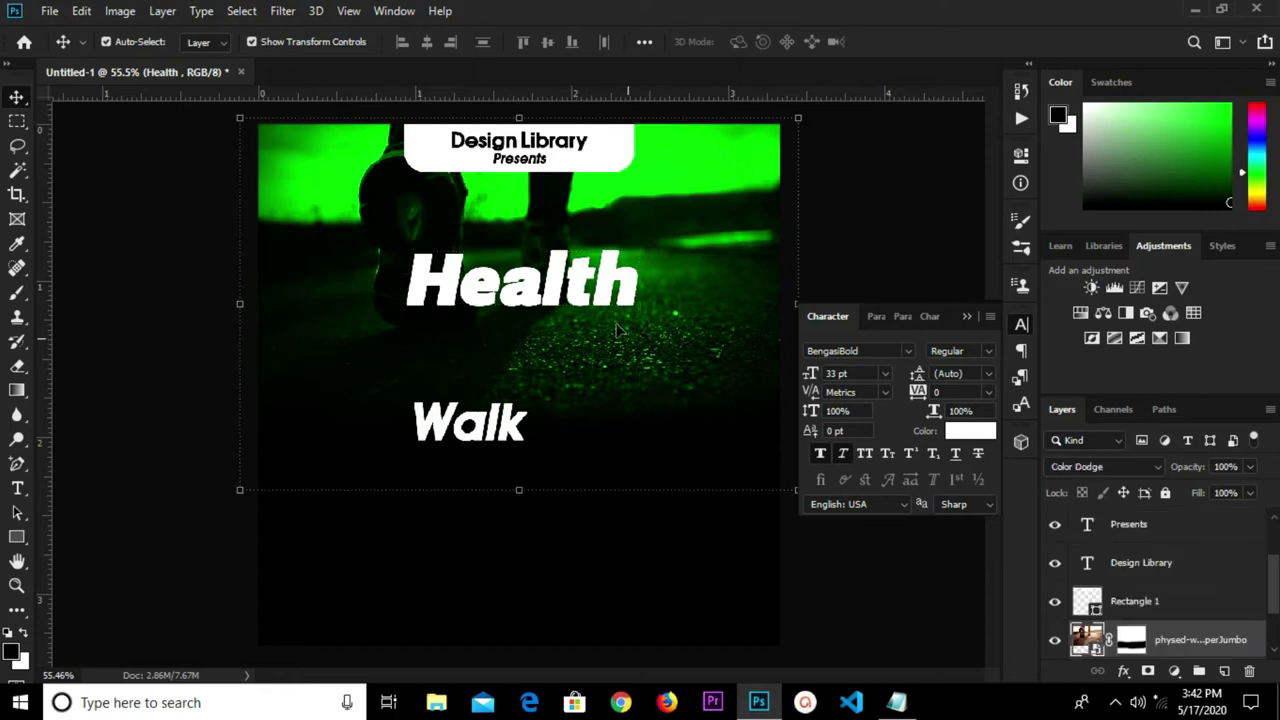
pyautogui.click(568, 296)
pyautogui.moveTo(564, 290); pyautogui.dragTo(561, 300)
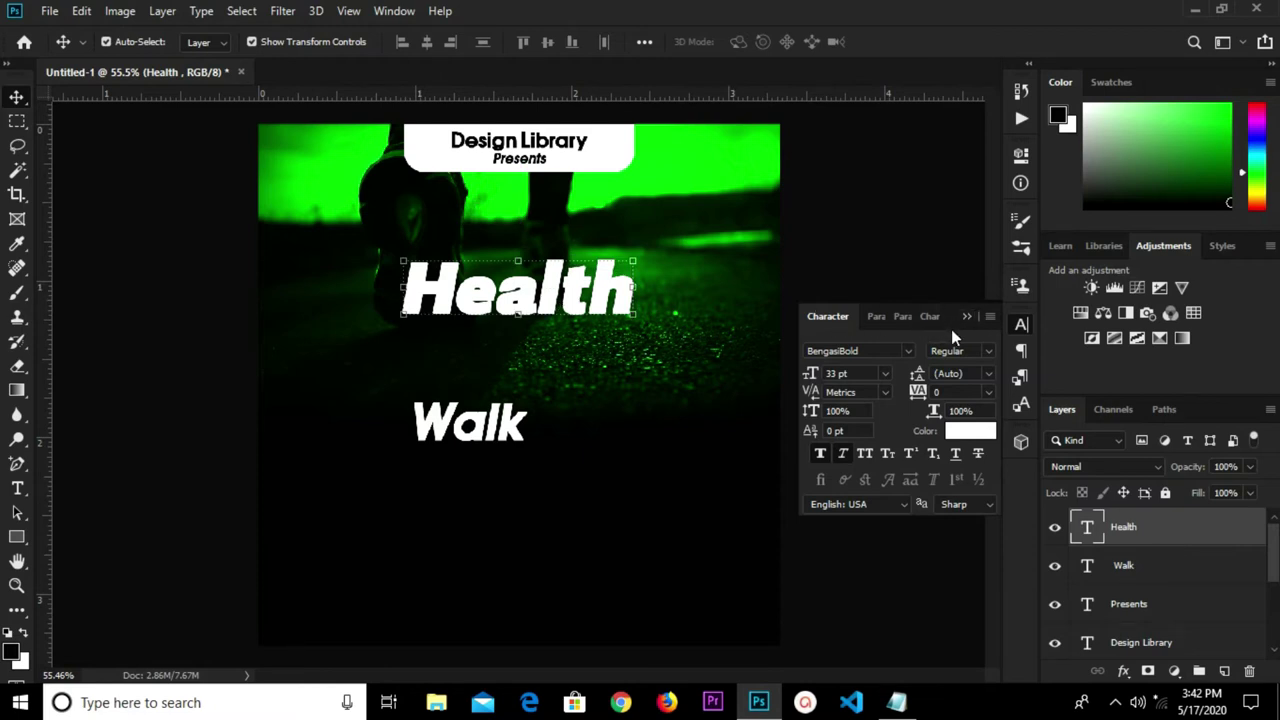
pyautogui.click(964, 317)
pyautogui.click(704, 420)
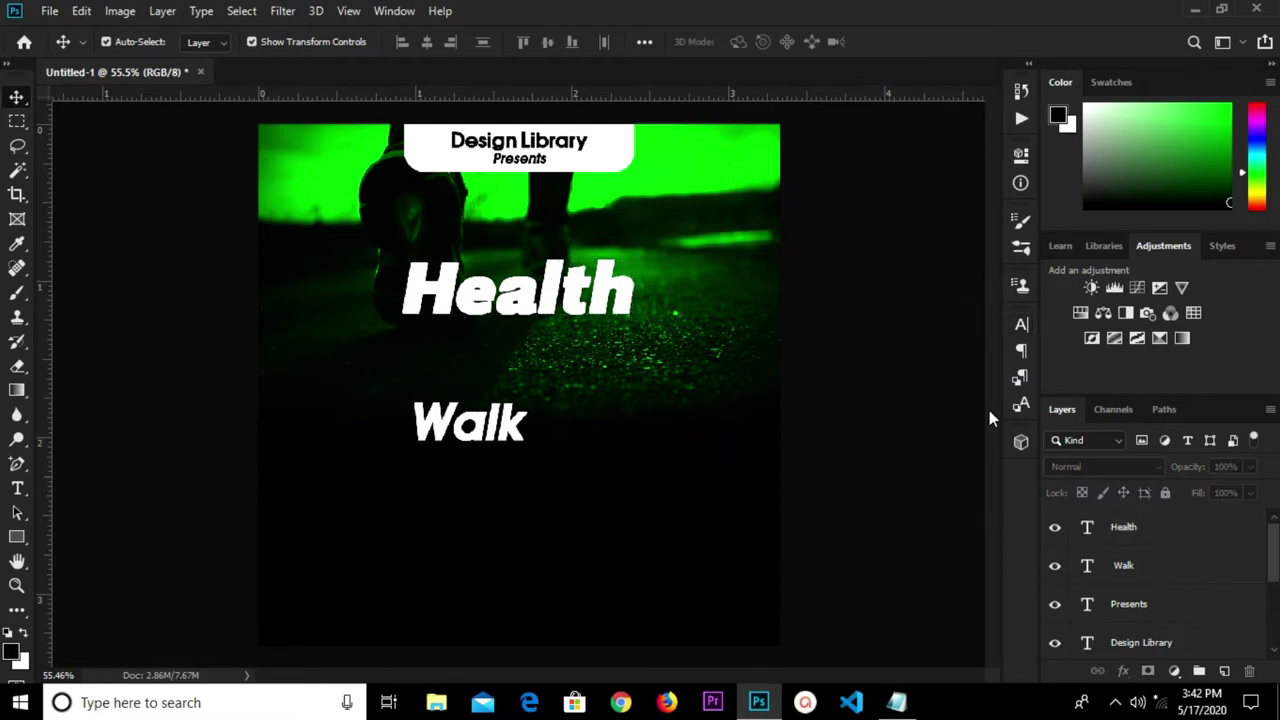
pyautogui.click(430, 305)
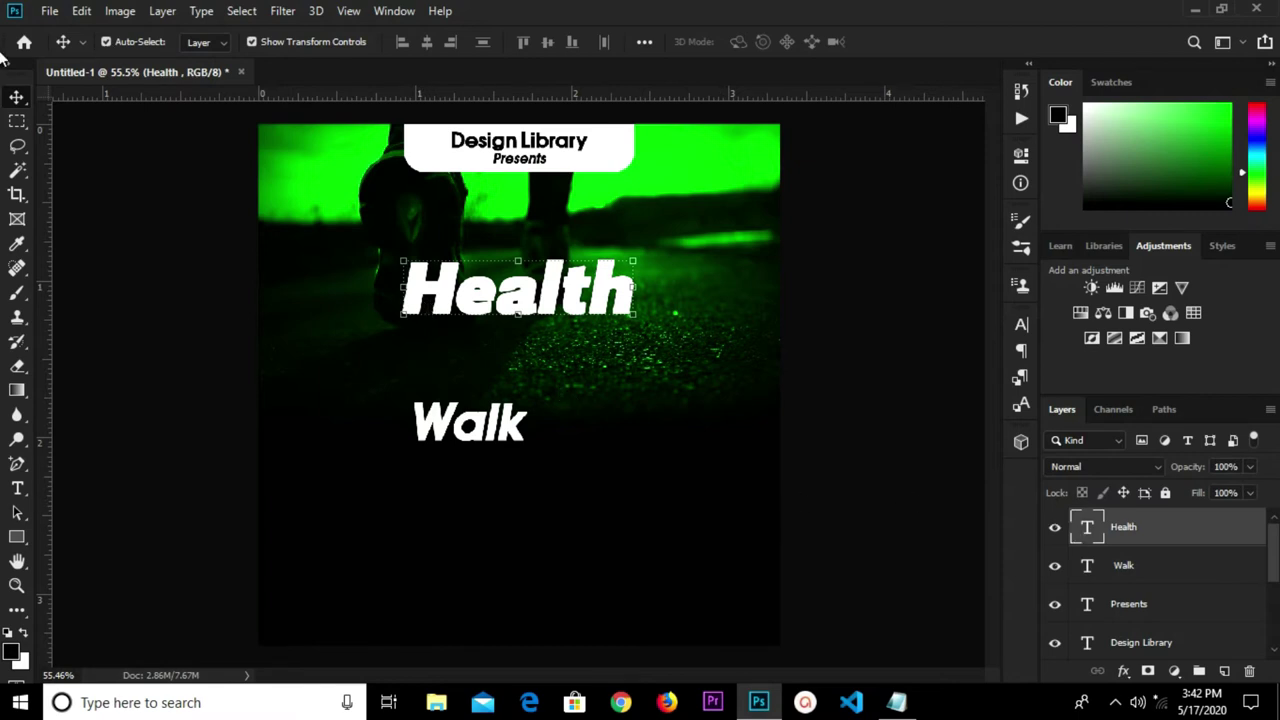
# Draw a rectangular marquee across the top of Health and start Transform Selection.
pyautogui.click(17, 121)
pyautogui.click(84, 122)
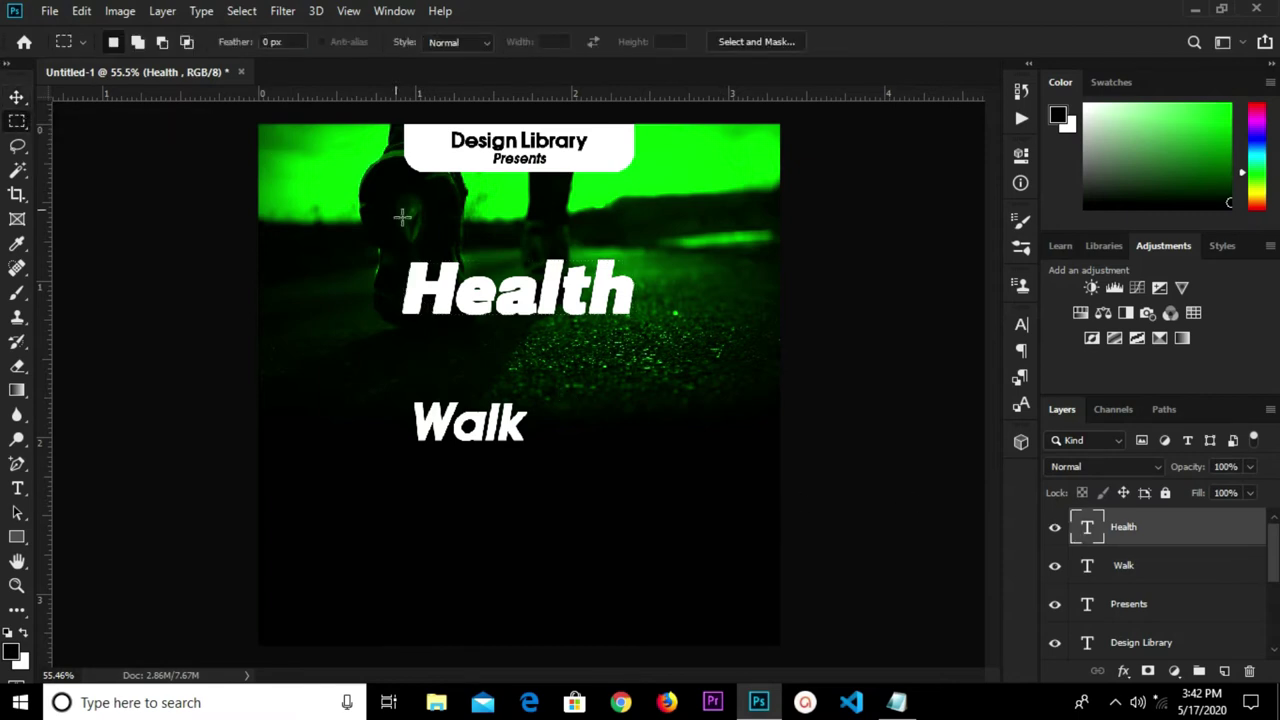
pyautogui.moveTo(392, 260)
pyautogui.mouseDown()
pyautogui.moveTo(553, 274)
pyautogui.moveTo(589, 290)
pyautogui.mouseUp()
pyautogui.rightClick(548, 286)
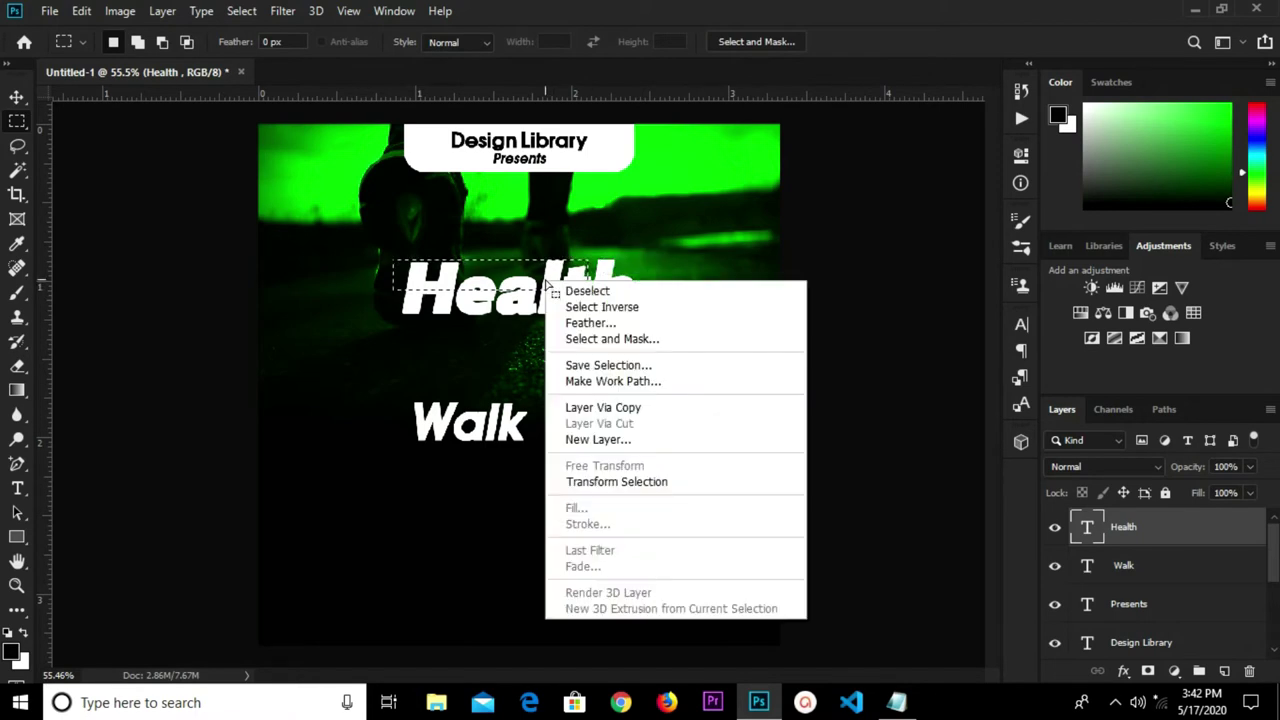
pyautogui.click(610, 482)
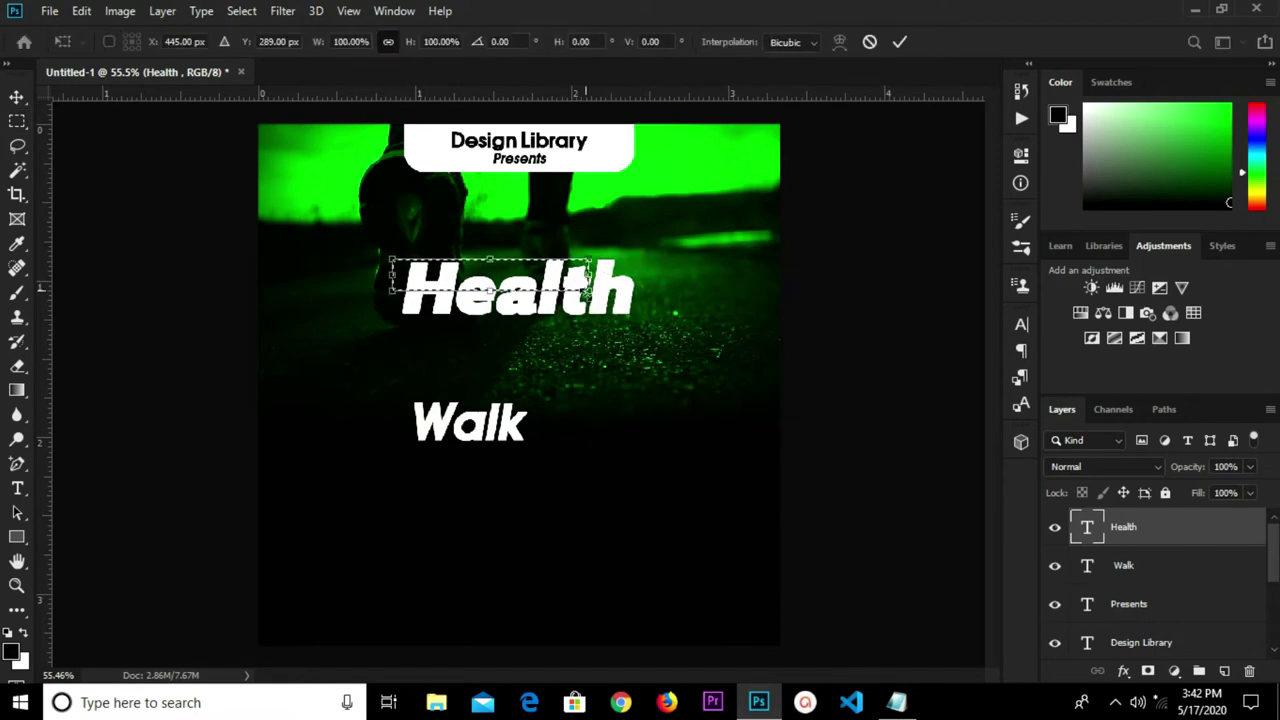
# Rotate the selection to about -5.6° and position it over Health's top.
pyautogui.moveTo(592, 257); pyautogui.dragTo(603, 236)
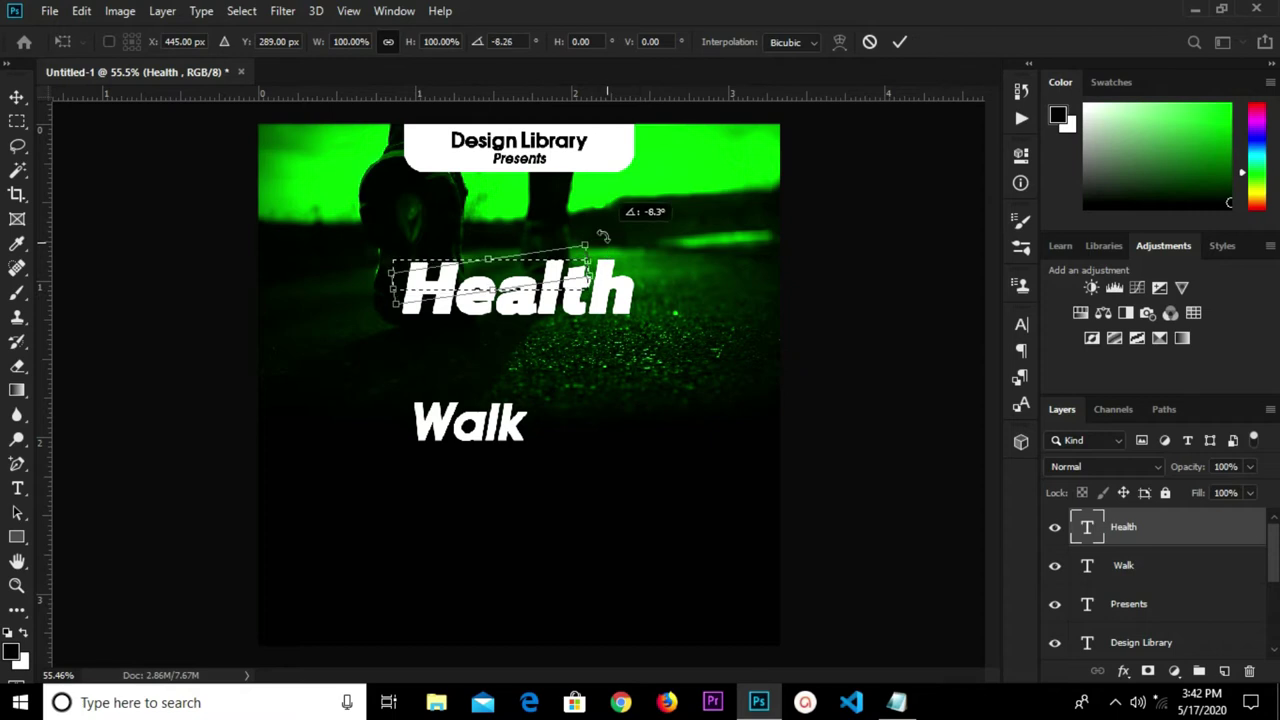
pyautogui.scroll(2, 489, 284)
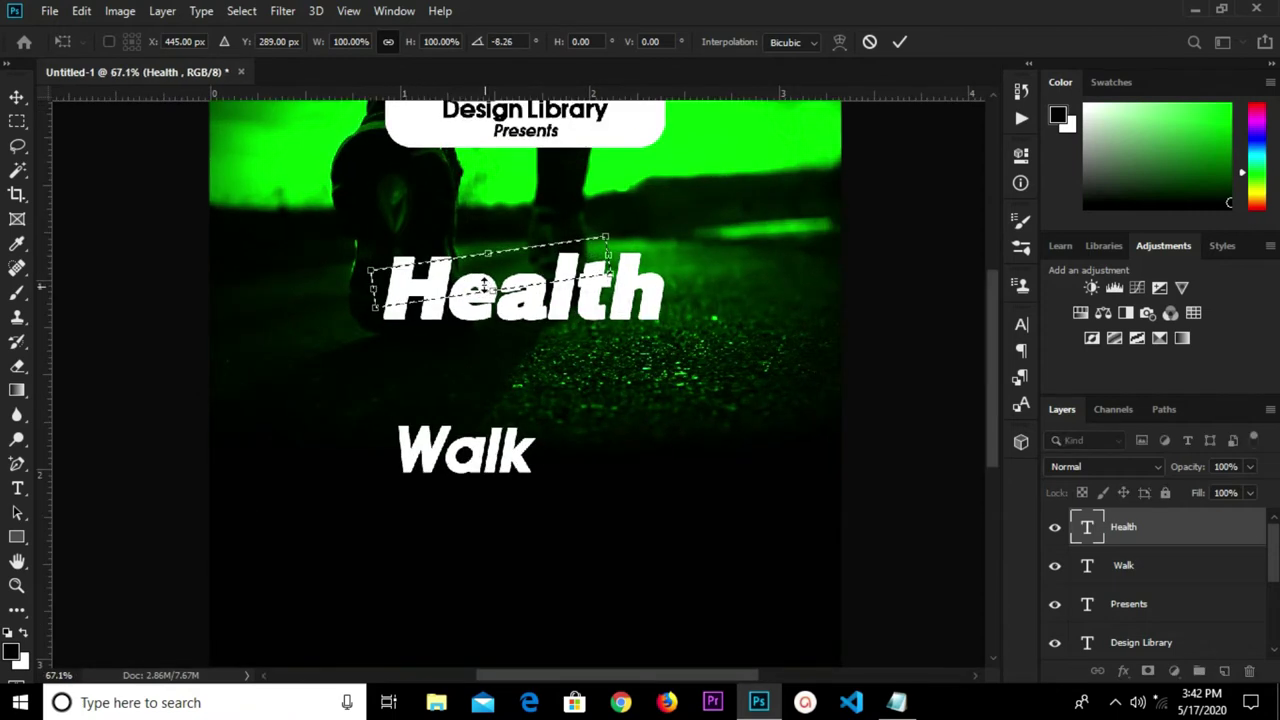
pyautogui.moveTo(478, 285); pyautogui.dragTo(474, 267)
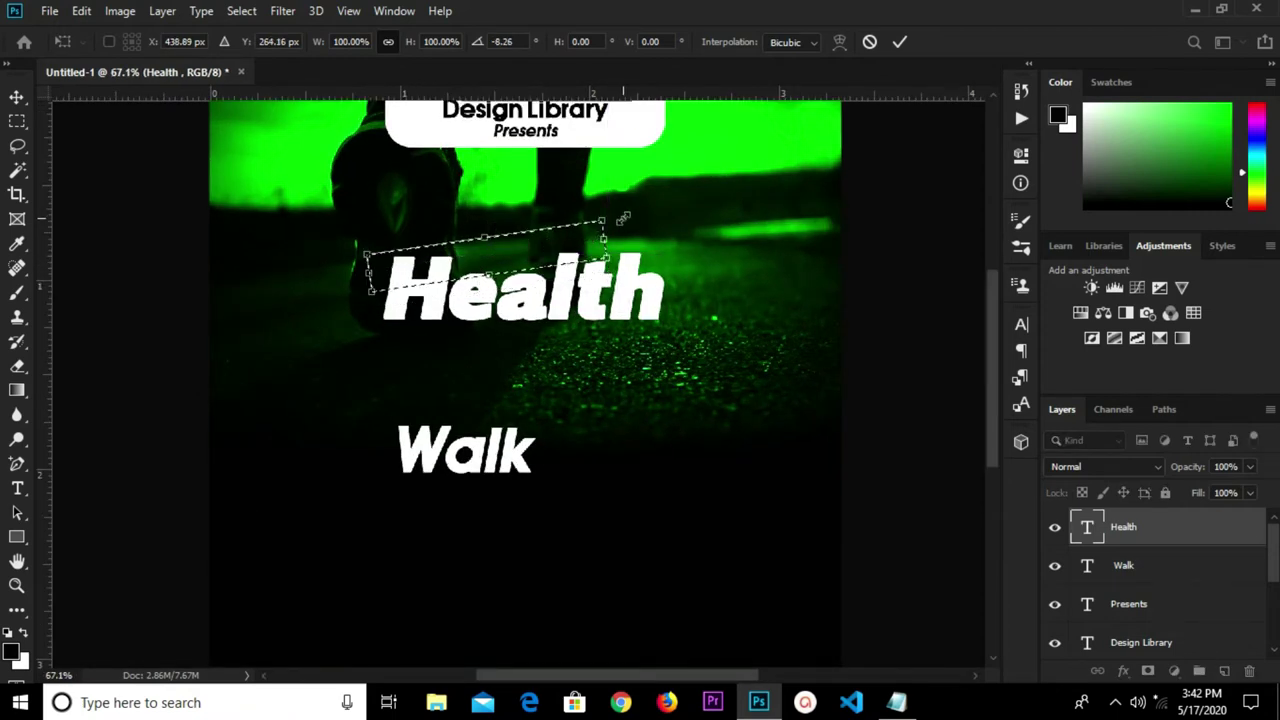
pyautogui.moveTo(614, 210); pyautogui.dragTo(617, 215)
pyautogui.moveTo(471, 256); pyautogui.dragTo(471, 268)
pyautogui.scroll(1, 474, 268)
pyautogui.press('Up')
pyautogui.press('Up')
pyautogui.press('Up')
pyautogui.press('Up')
pyautogui.press('Up')
pyautogui.press('Up')
pyautogui.press('Up')
pyautogui.press('Up')
pyautogui.press('Up')
pyautogui.press('Up')
pyautogui.press('Up')
pyautogui.press('Up')
pyautogui.press('Up')
pyautogui.press('Up')
pyautogui.press('Up')
pyautogui.press('Up')
pyautogui.press('Up')
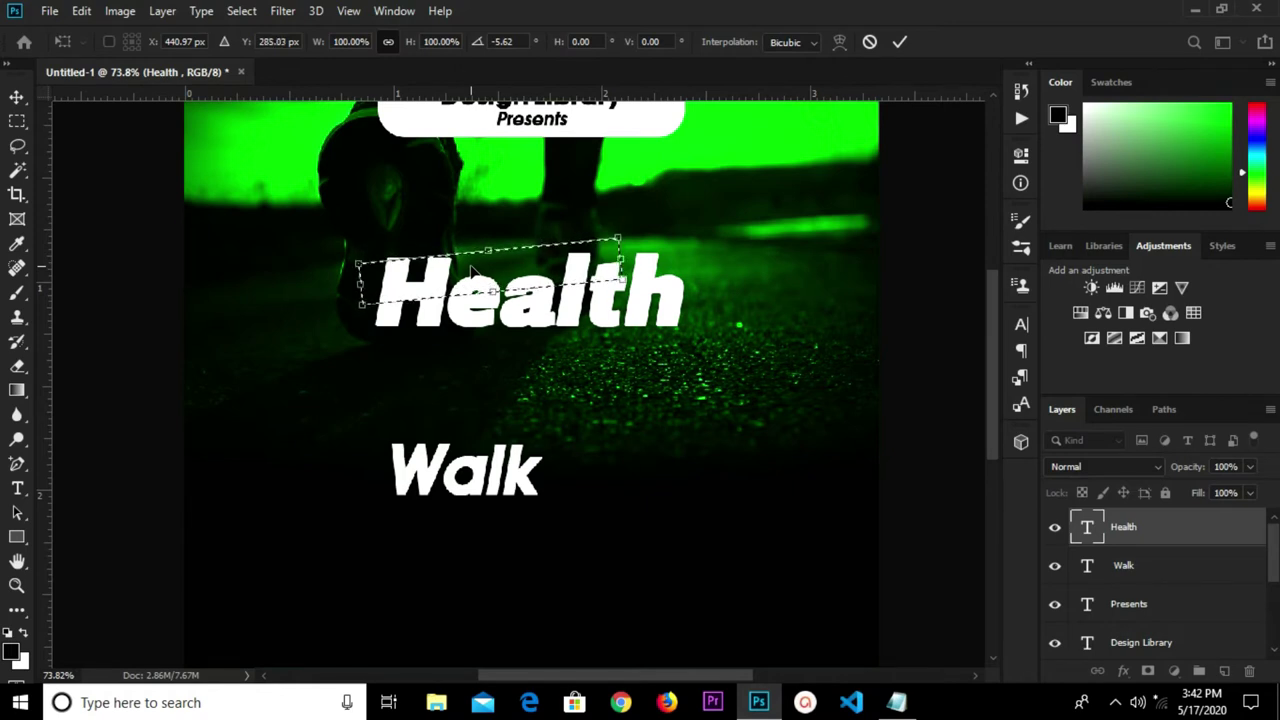
# Mask Health to the tilted selection, duplicate it as Health copy, and reselect the original Health layer.
pyautogui.click(898, 43)
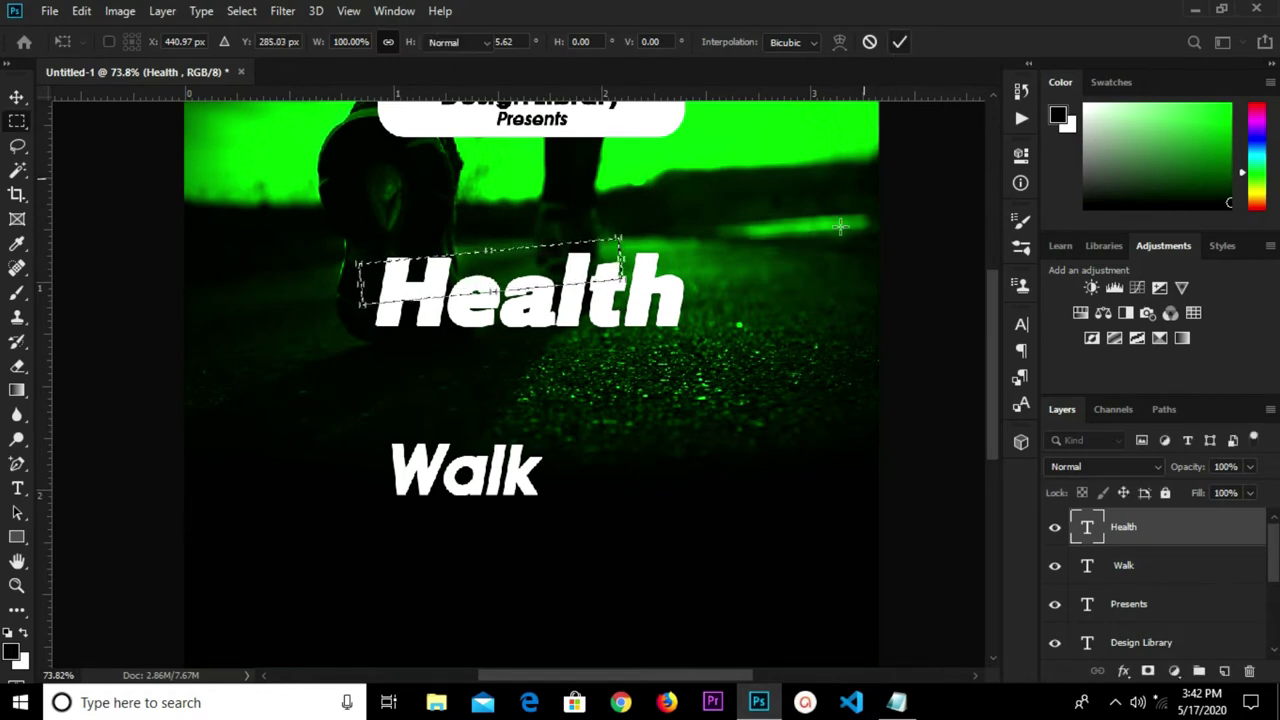
pyautogui.click(1147, 670)
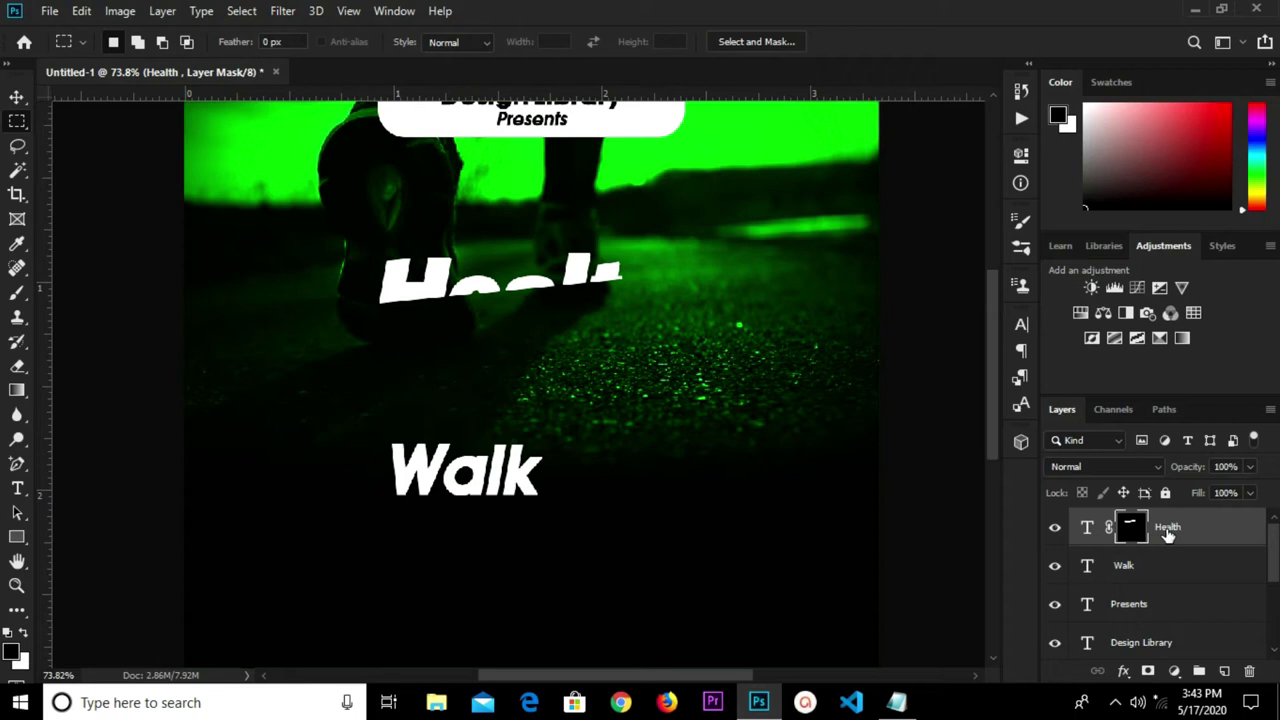
pyautogui.hotkey('ctrl', 'j')
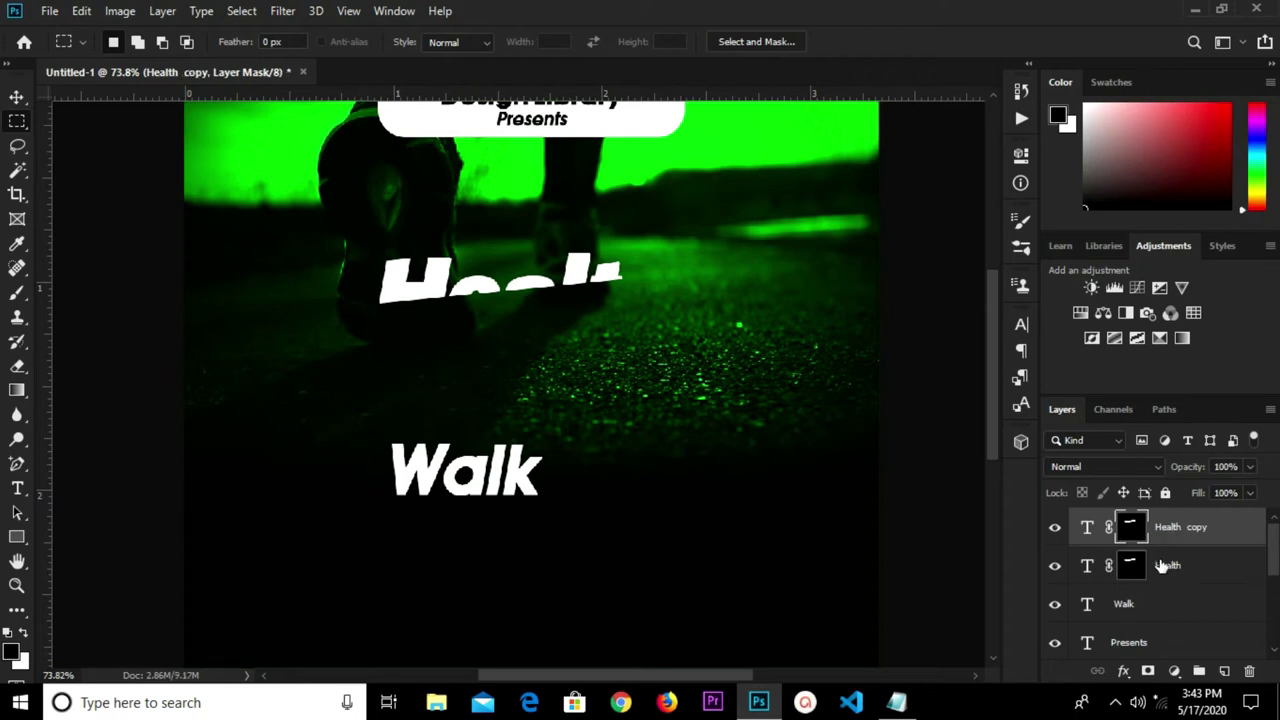
pyautogui.click(1164, 566)
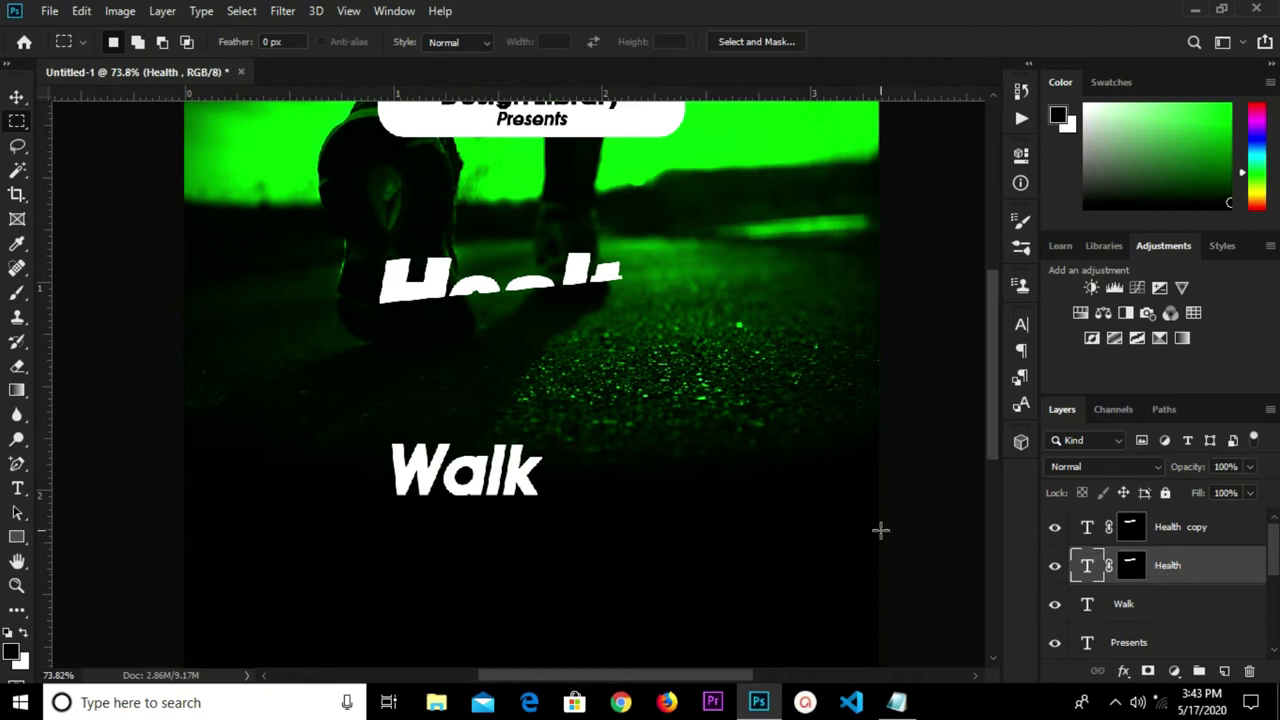
pyautogui.click(20, 95)
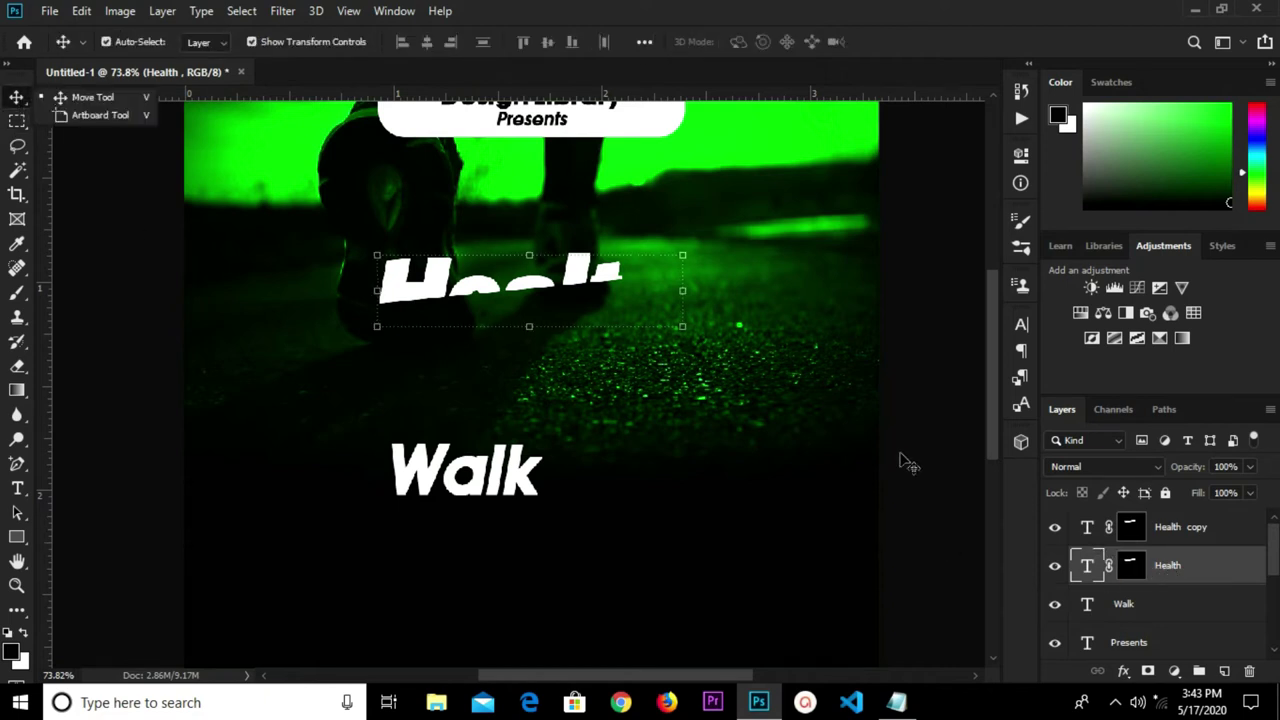
pyautogui.click(1190, 565)
pyautogui.press('ctrl')
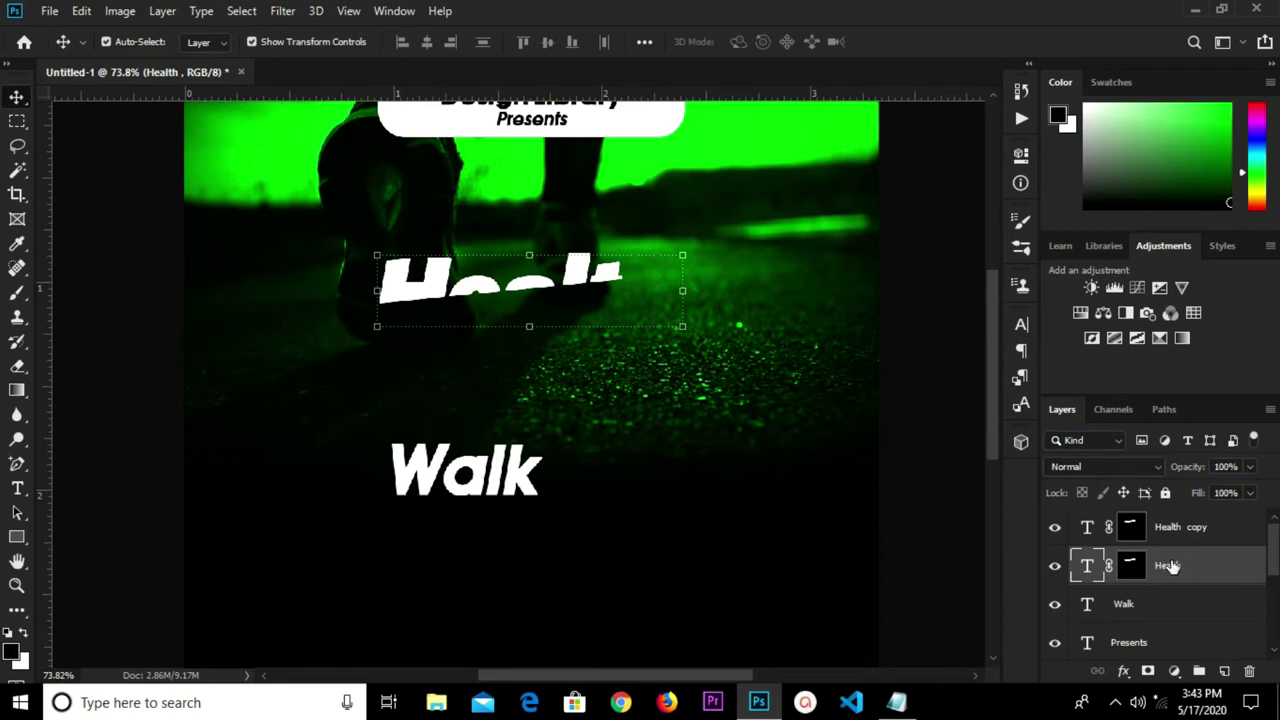
# Invert the Health copy layer mask and toggle its visibility to check the result.
pyautogui.click(1175, 530)
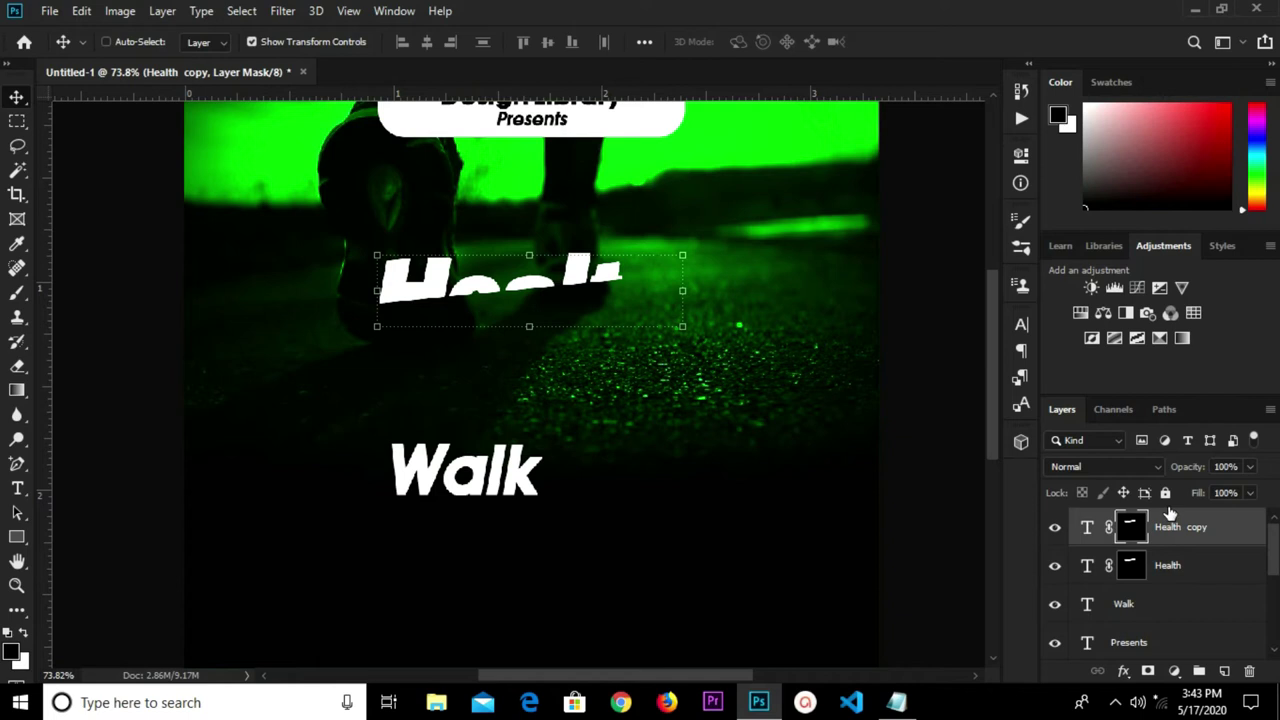
pyautogui.hotkey('ctrl', 'i')
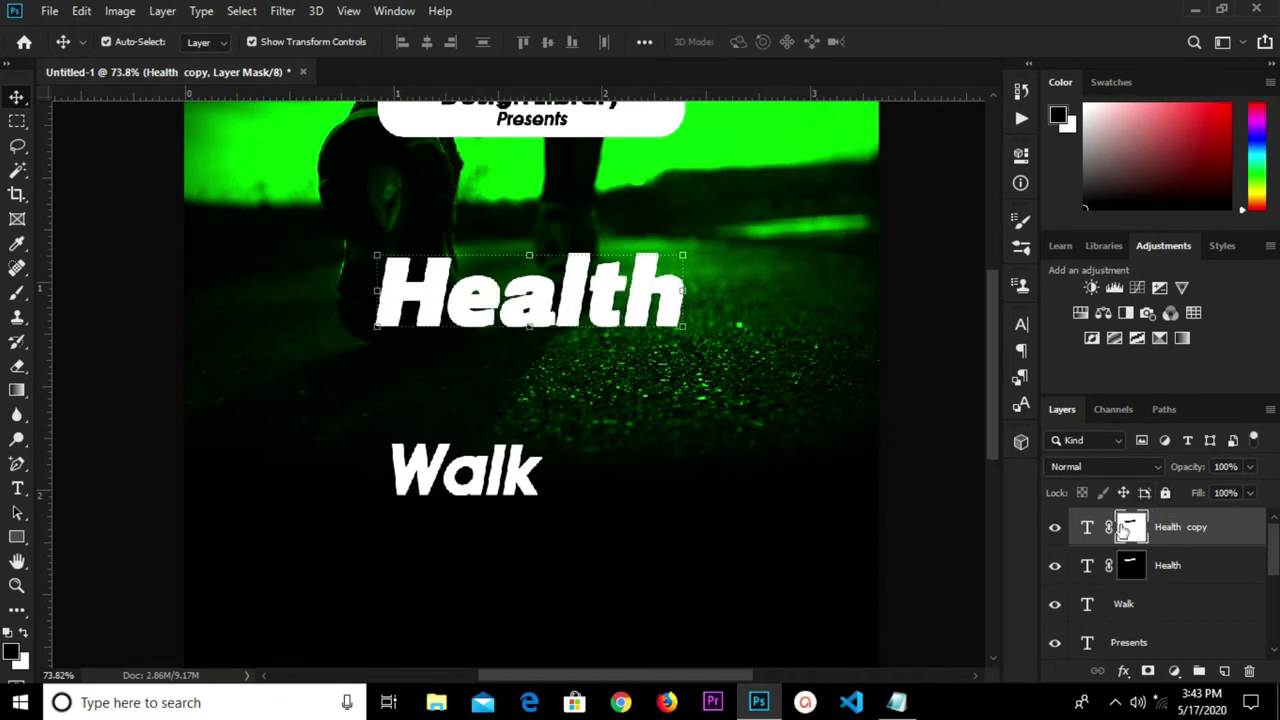
pyautogui.click(1053, 528)
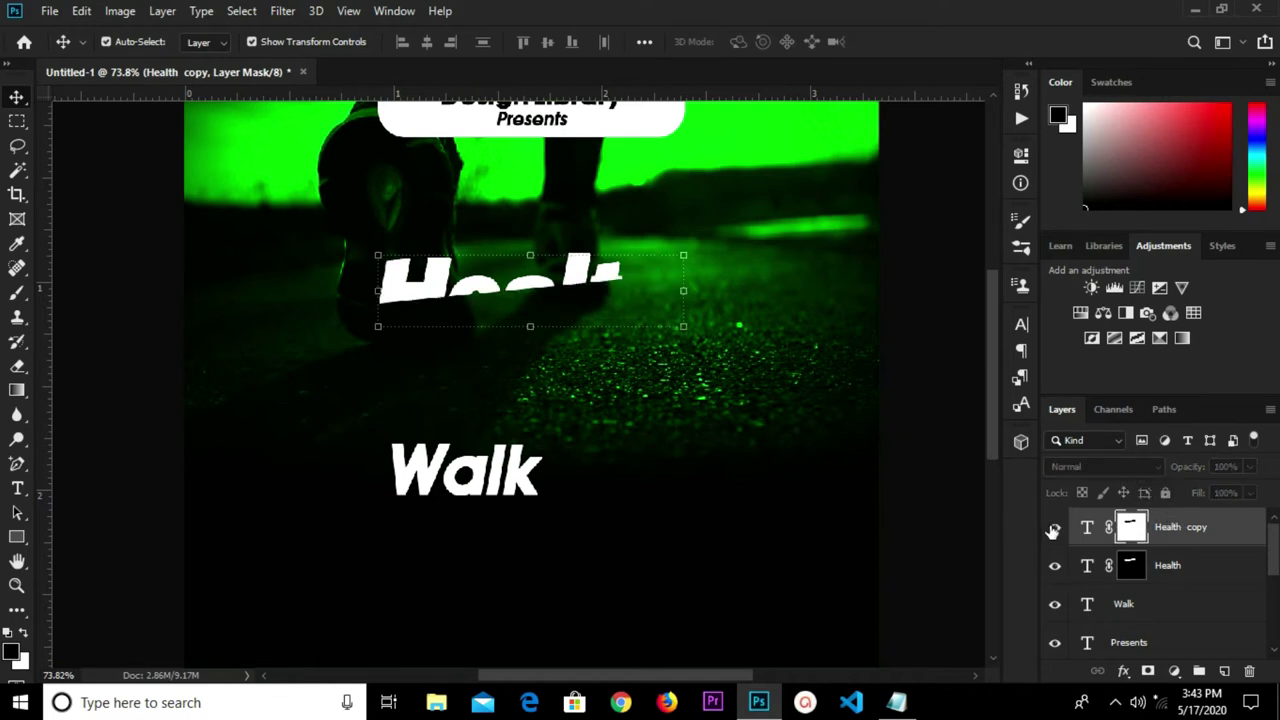
pyautogui.click(1053, 528)
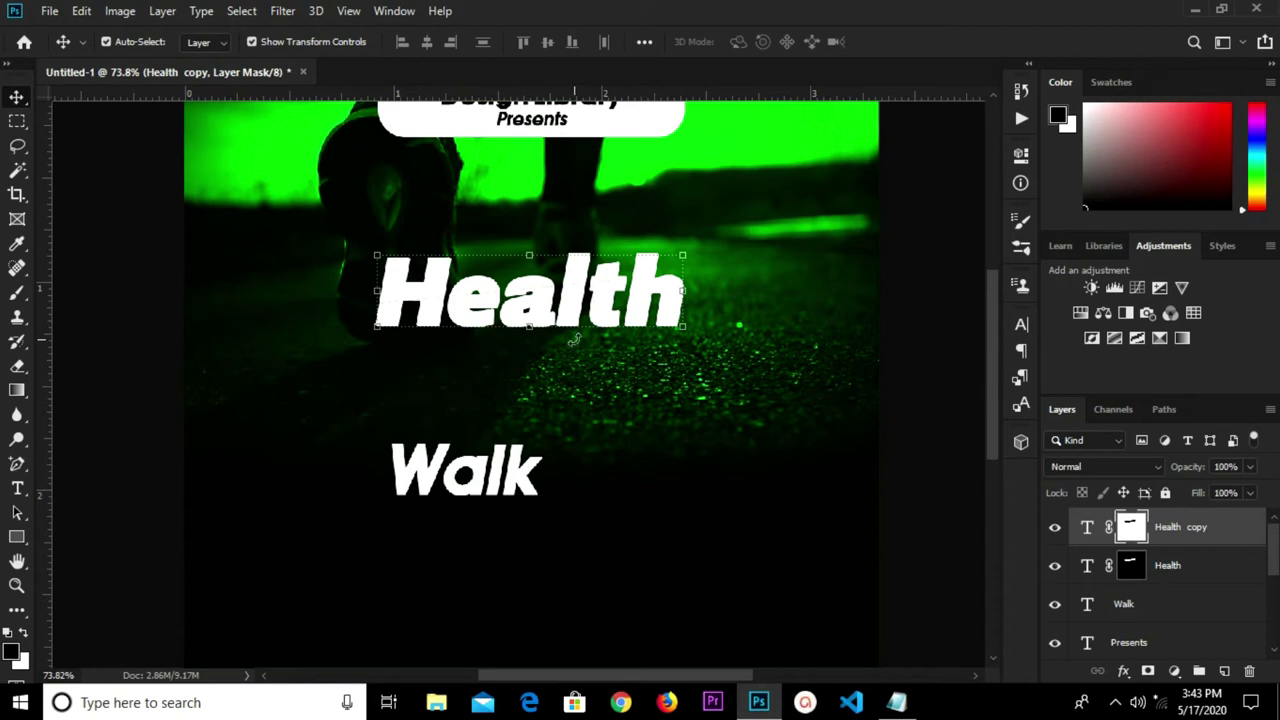
# Nudge Health copy a few pixels with arrow keys to offset it from Health below.
pyautogui.press('Right')
pyautogui.press('Right')
pyautogui.press('Right')
pyautogui.press('Right')
pyautogui.press('Down')
pyautogui.press('Down')
pyautogui.press('Down')
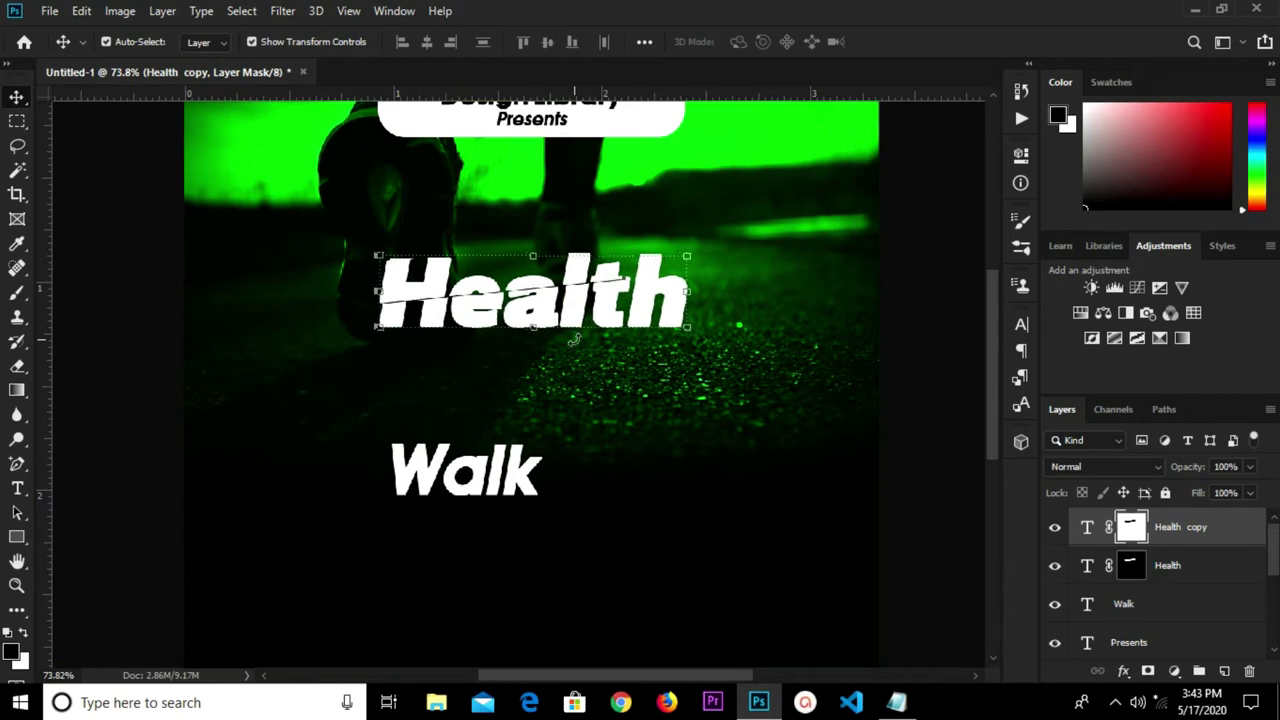
pyautogui.press('Right')
pyautogui.press('Right')
pyautogui.press('Down')
pyautogui.press('Down')
pyautogui.press('Down')
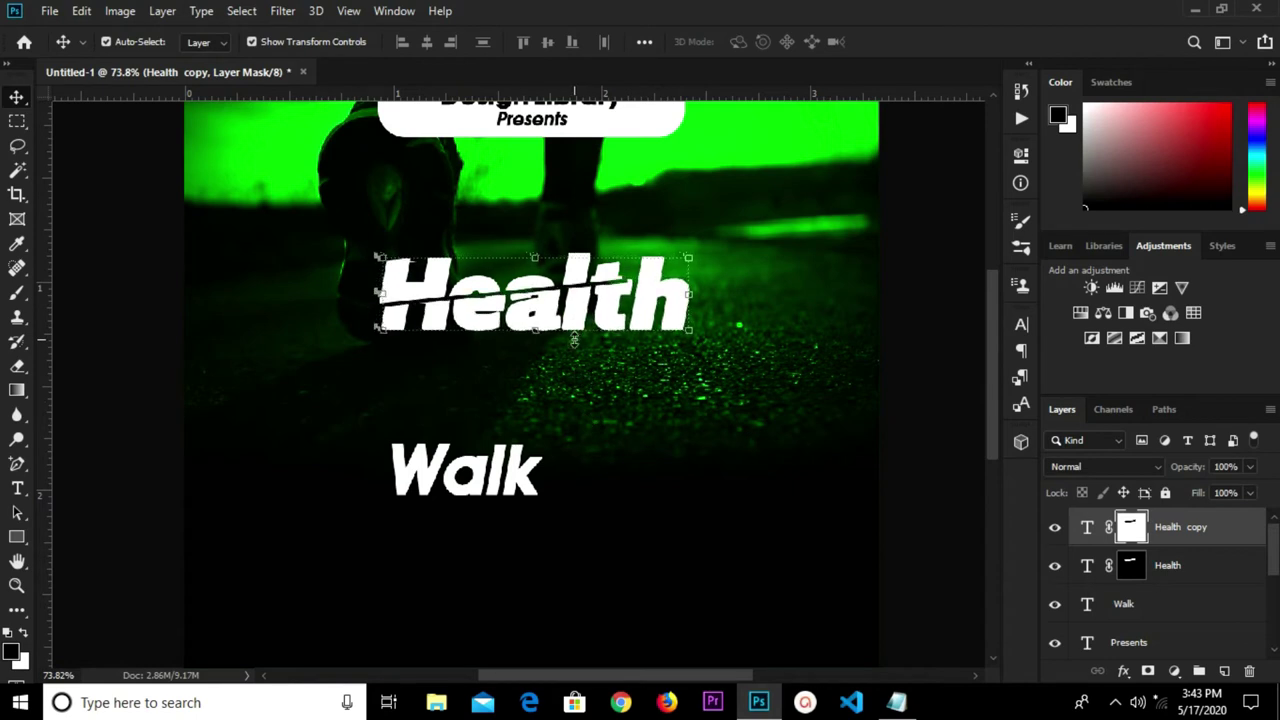
pyautogui.hotkey('ctrl', 'z')
pyautogui.hotkey('ctrl', 'z')
pyautogui.hotkey('ctrl', 'z')
pyautogui.hotkey('ctrl', 'z')
pyautogui.hotkey('ctrl', 'z')
pyautogui.hotkey('ctrl', 'z')
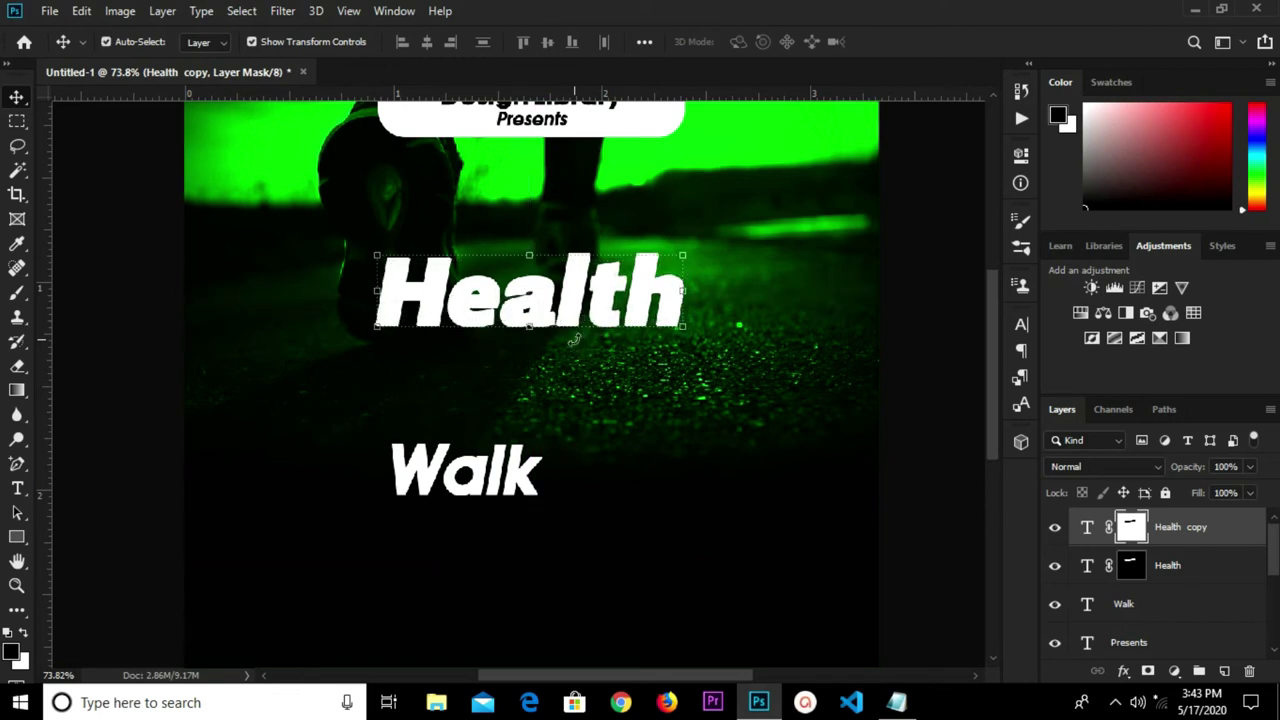
pyautogui.press('Left')
pyautogui.press('Left')
pyautogui.press('Left')
pyautogui.press('Left')
pyautogui.press('Left')
pyautogui.press('Left')
pyautogui.press('Down')
pyautogui.press('Down')
pyautogui.press('Down')
pyautogui.press('Right')
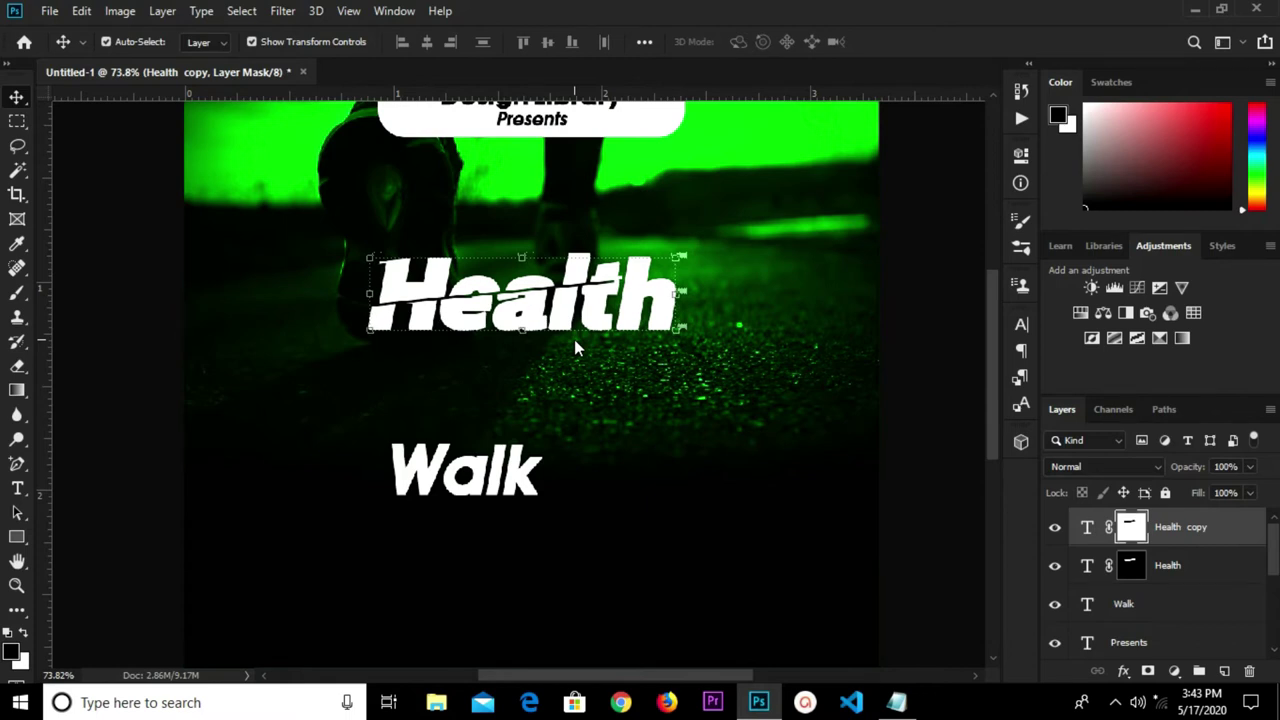
pyautogui.press('Right')
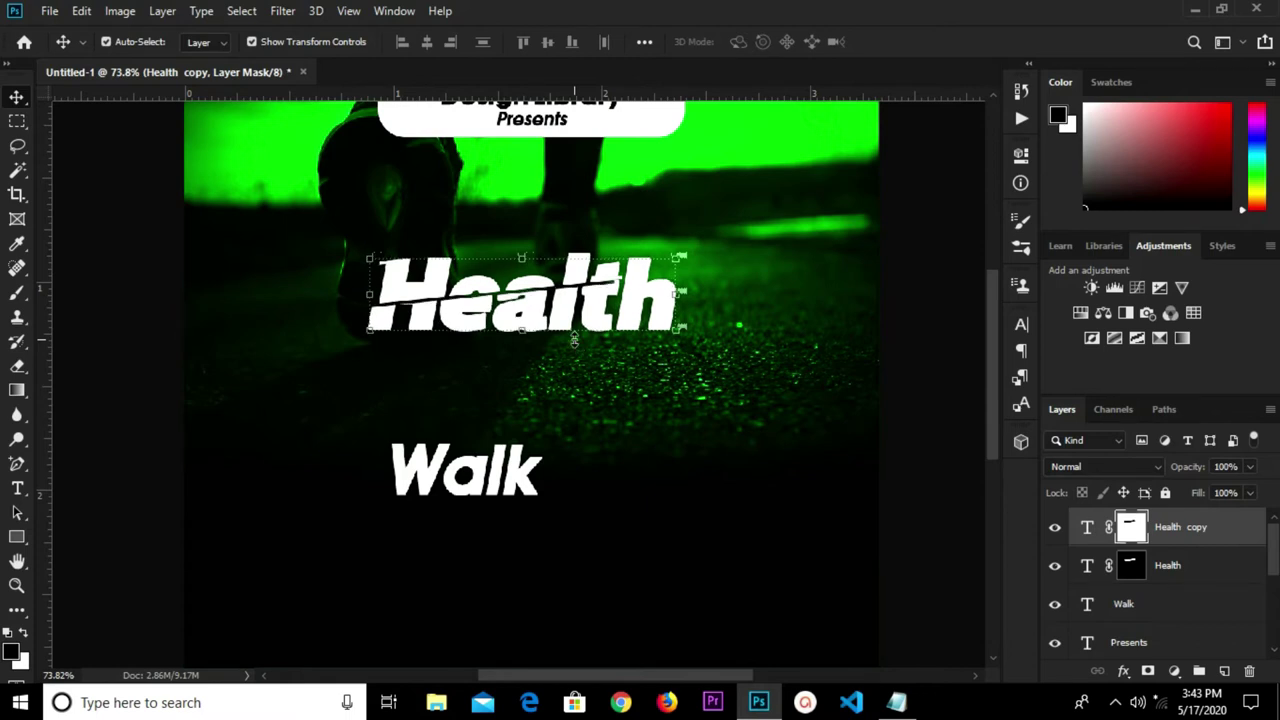
pyautogui.scroll(-2, 482, 394)
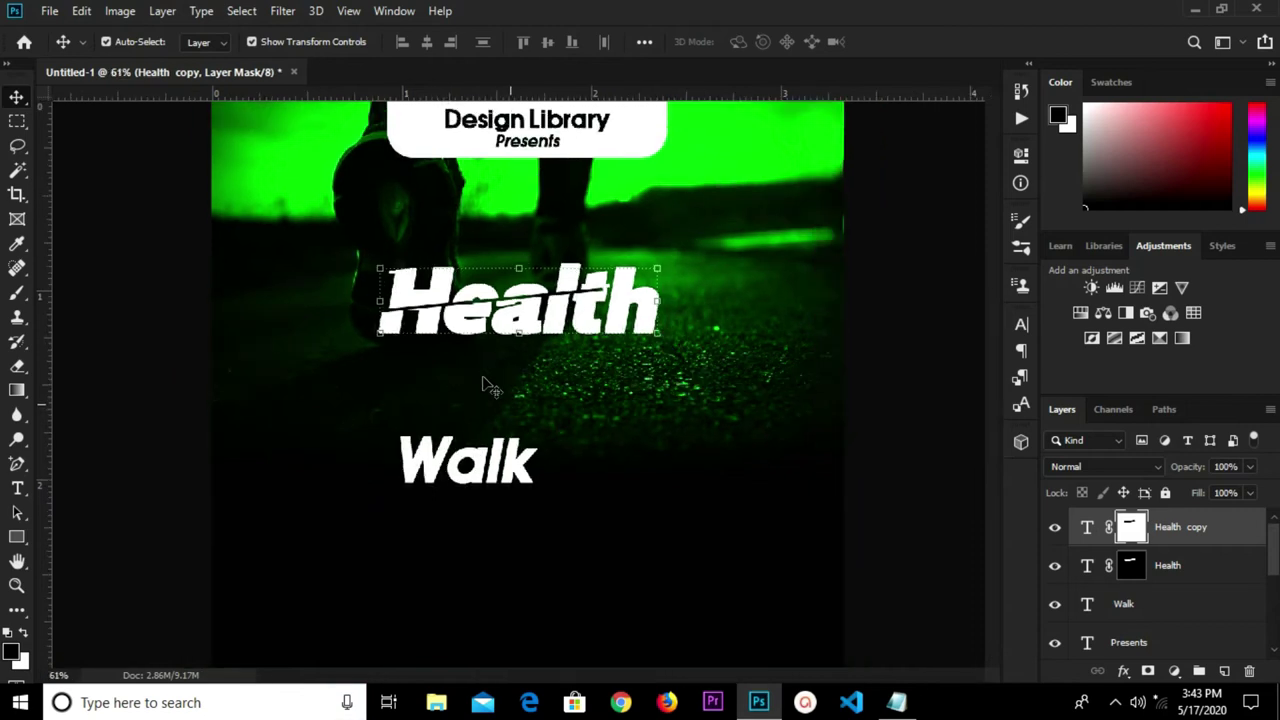
pyautogui.click(367, 411)
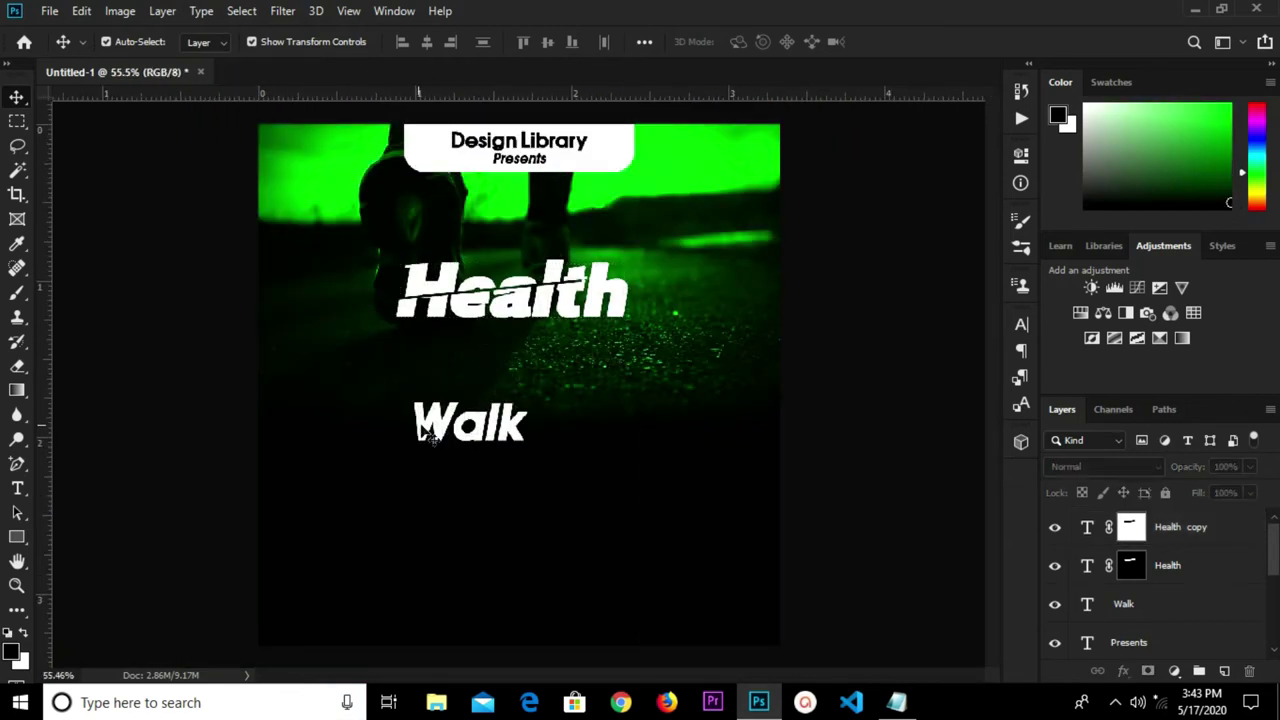
# Change the Walk font to 321impact and turn off Faux Italic.
pyautogui.click(460, 432)
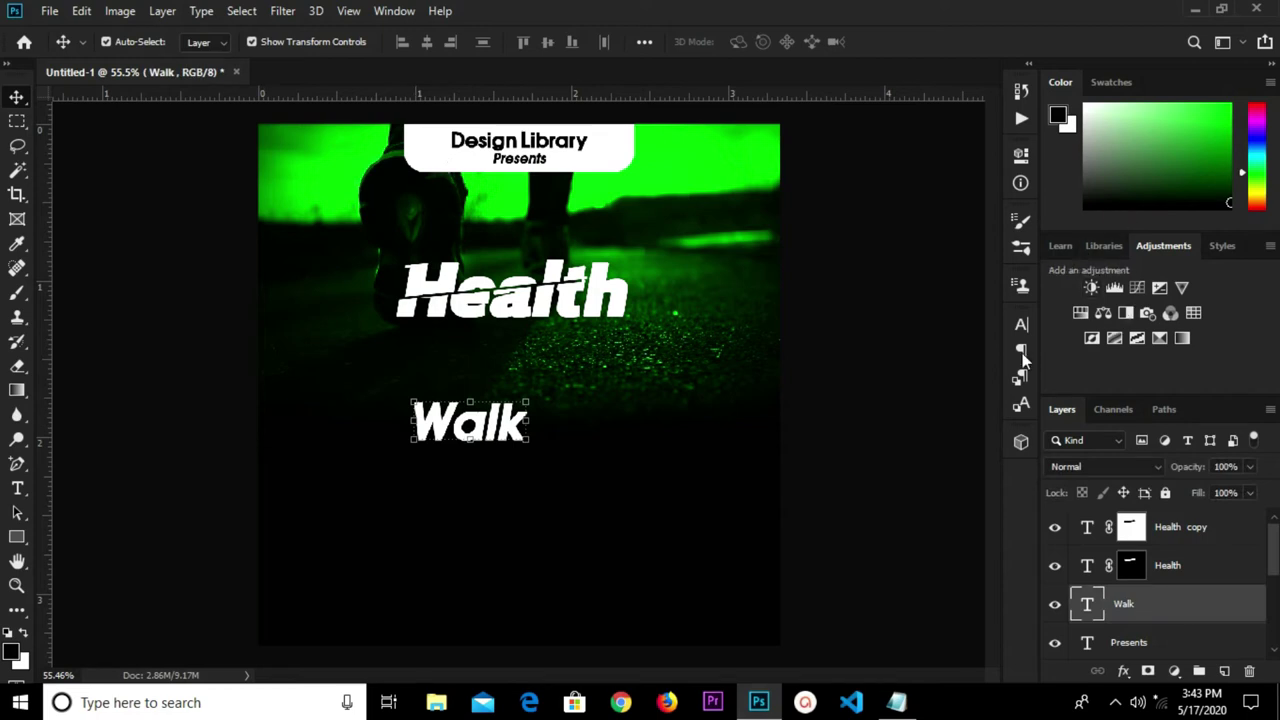
pyautogui.click(1020, 326)
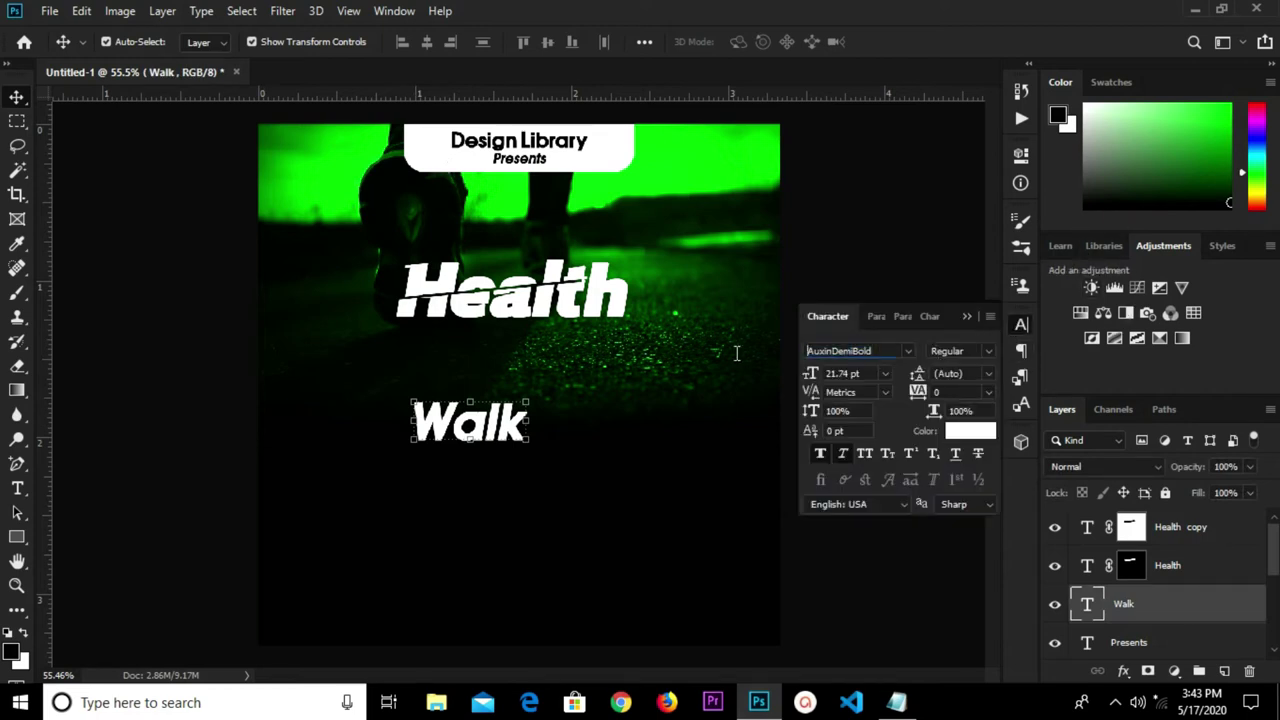
pyautogui.moveTo(880, 349); pyautogui.dragTo(801, 363)
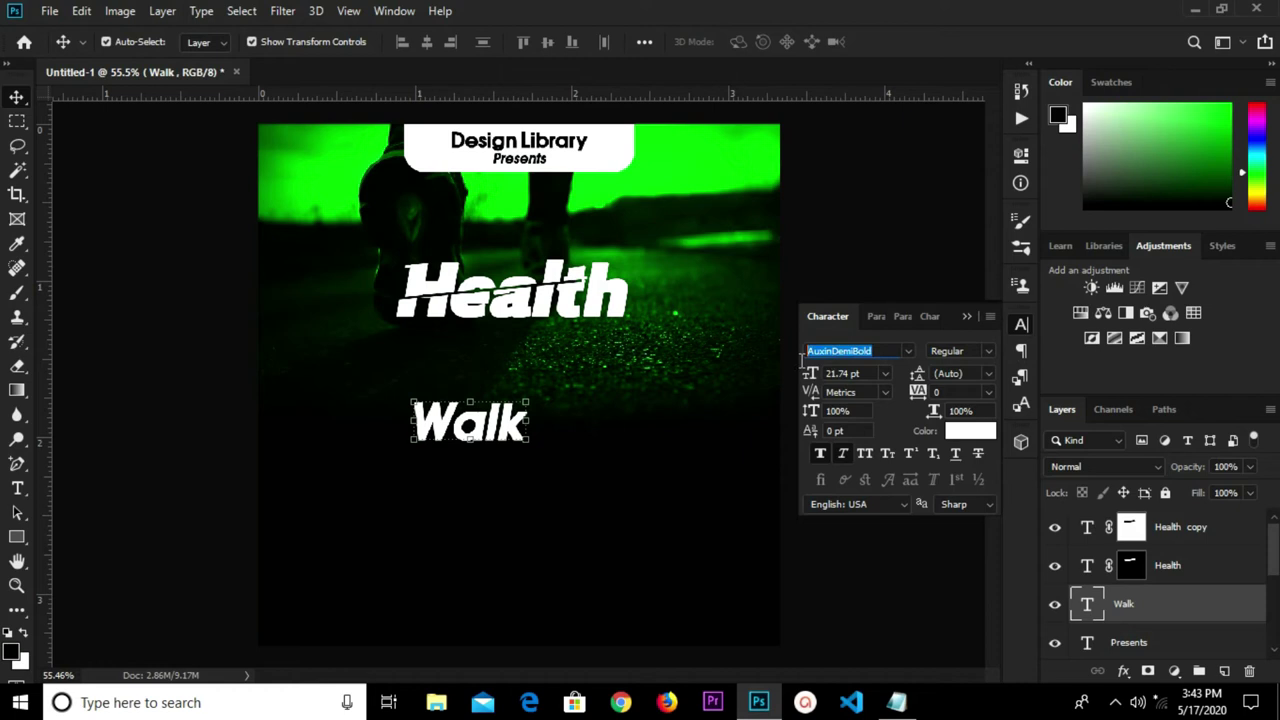
pyautogui.write('321')
pyautogui.click(905, 408)
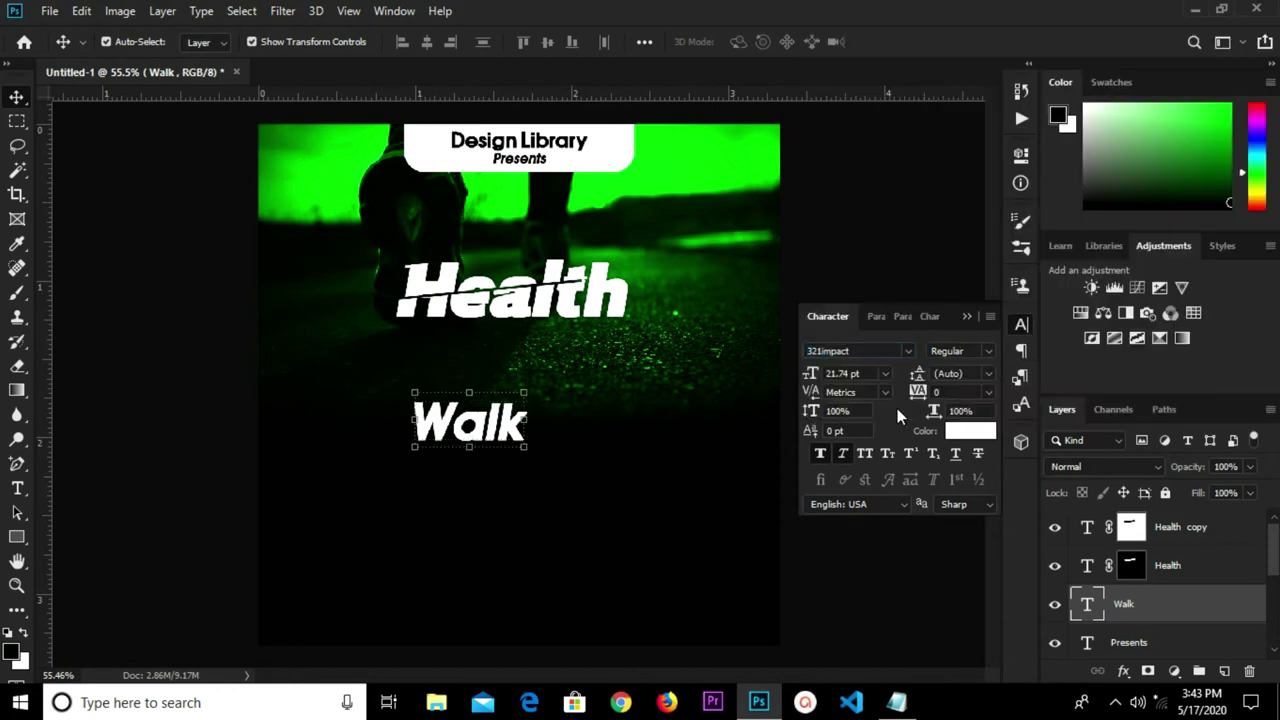
pyautogui.click(842, 456)
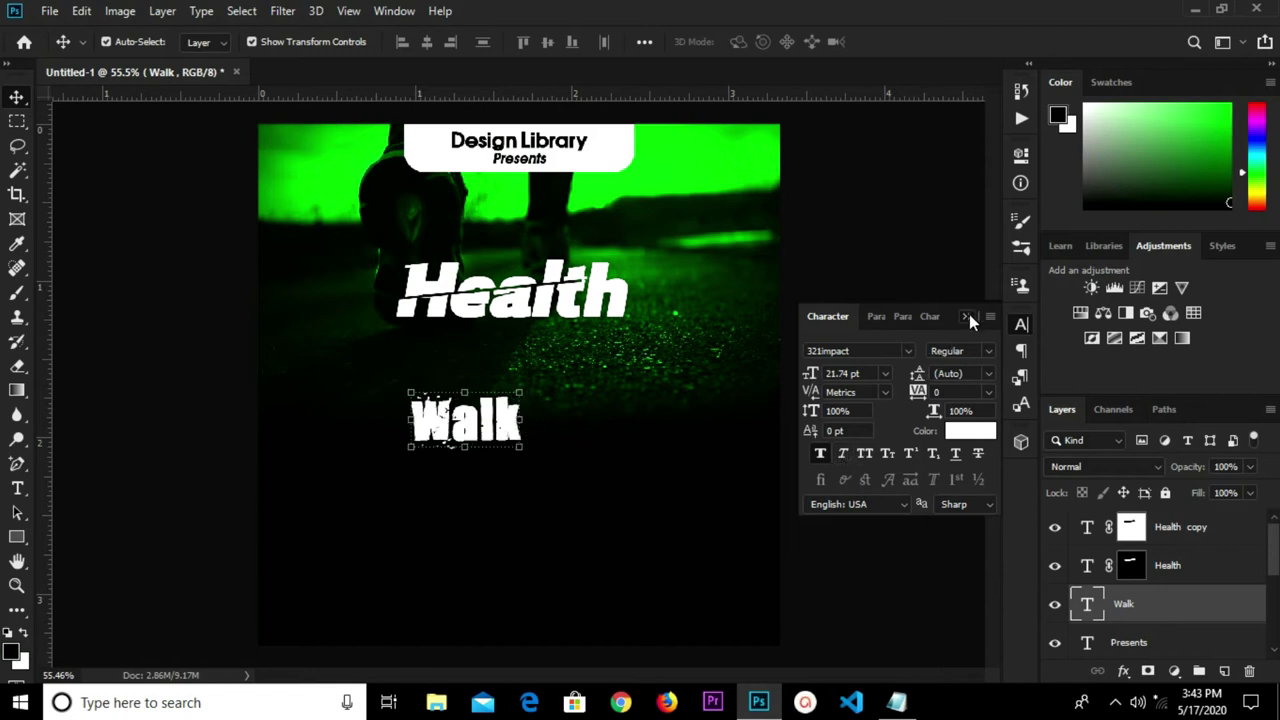
pyautogui.click(968, 316)
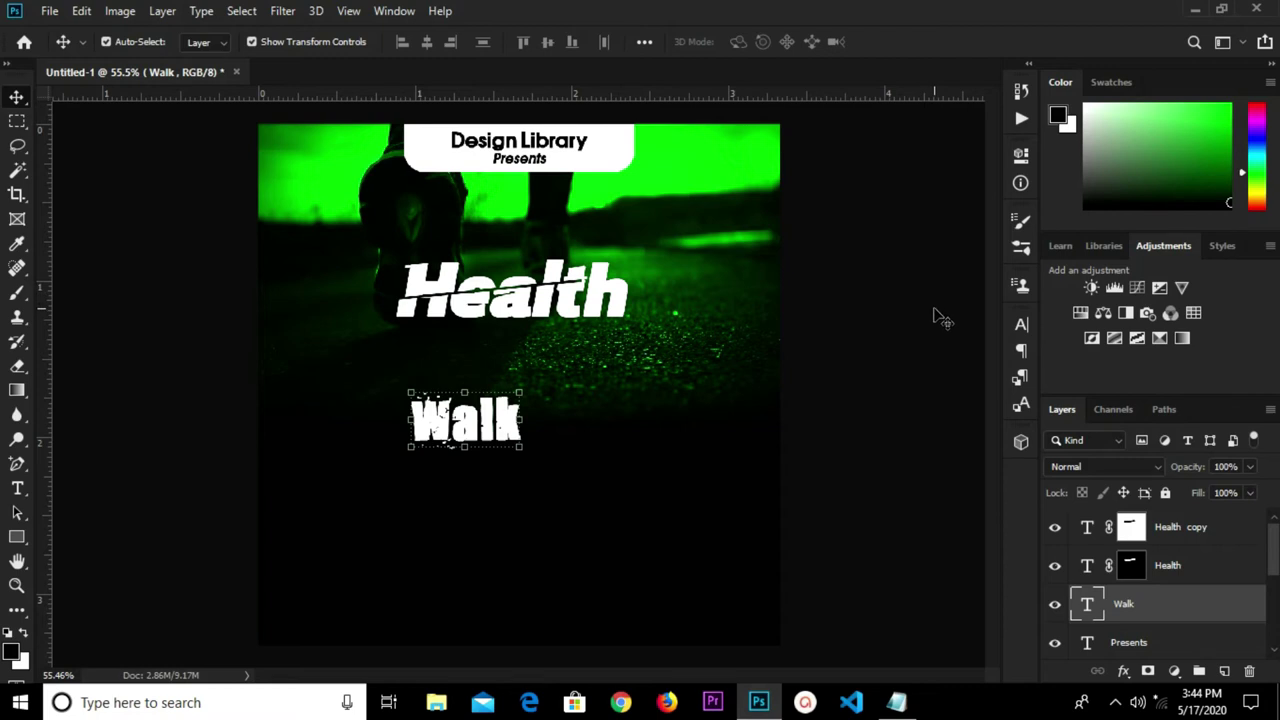
# Set the Walk font size to 52 pt.
pyautogui.click(1021, 323)
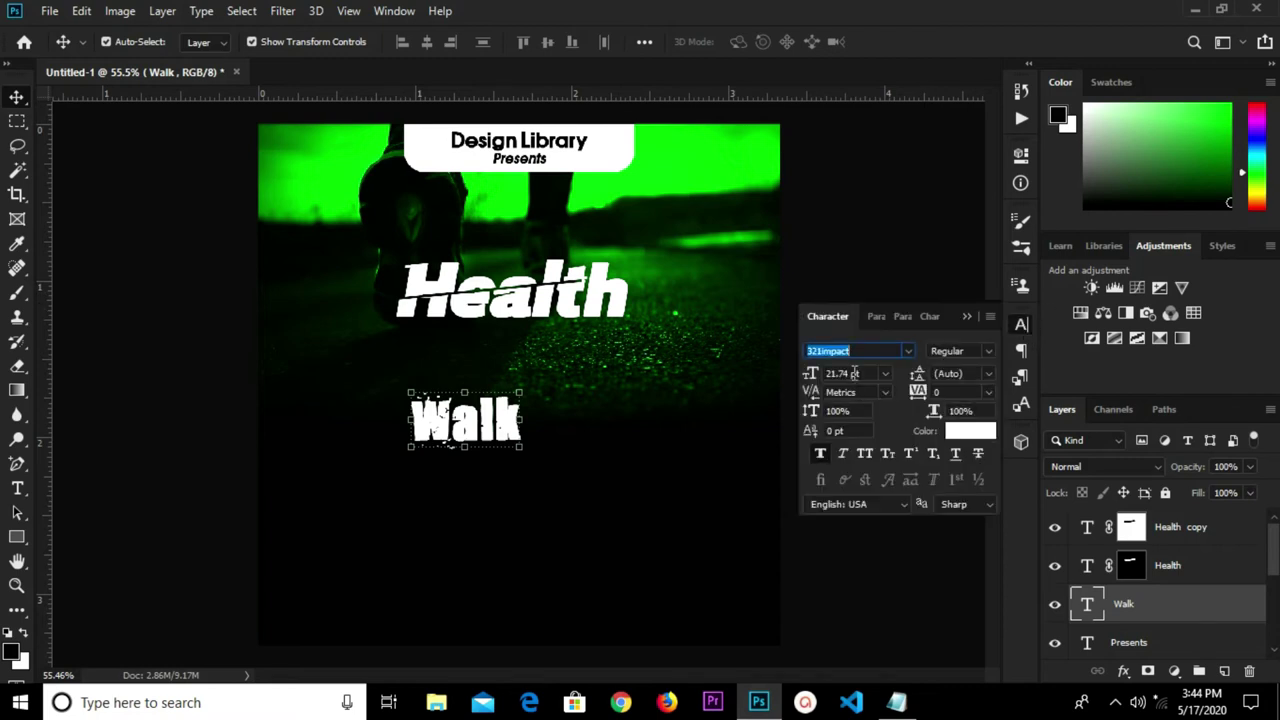
pyautogui.click(822, 372)
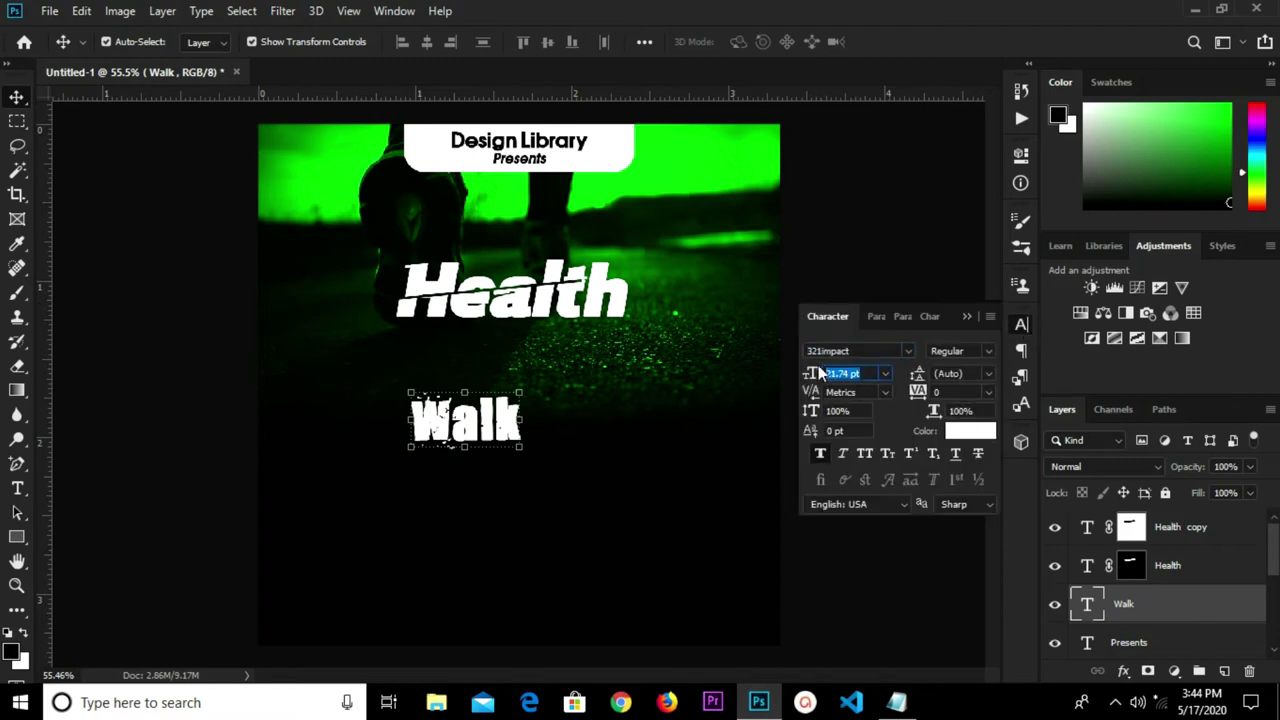
pyautogui.write('52')
pyautogui.press('Return')
pyautogui.click(966, 317)
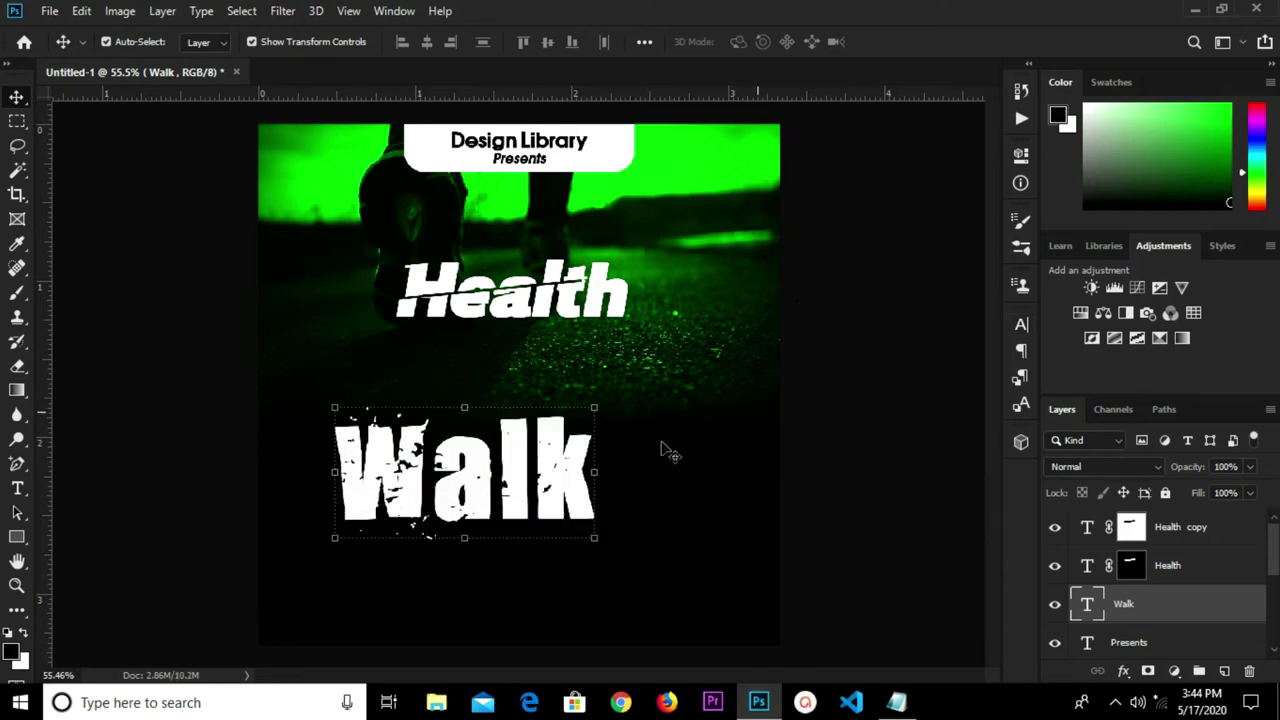
# Move Walk up to sit directly beneath the Health title.
pyautogui.moveTo(520, 477)
pyautogui.mouseDown()
pyautogui.moveTo(551, 448)
pyautogui.moveTo(575, 392)
pyautogui.mouseUp()
pyautogui.press('Up')
pyautogui.press('Up')
pyautogui.press('Up')
pyautogui.press('Up')
pyautogui.press('Up')
pyautogui.press('Up')
pyautogui.press('Up')
pyautogui.press('Up')
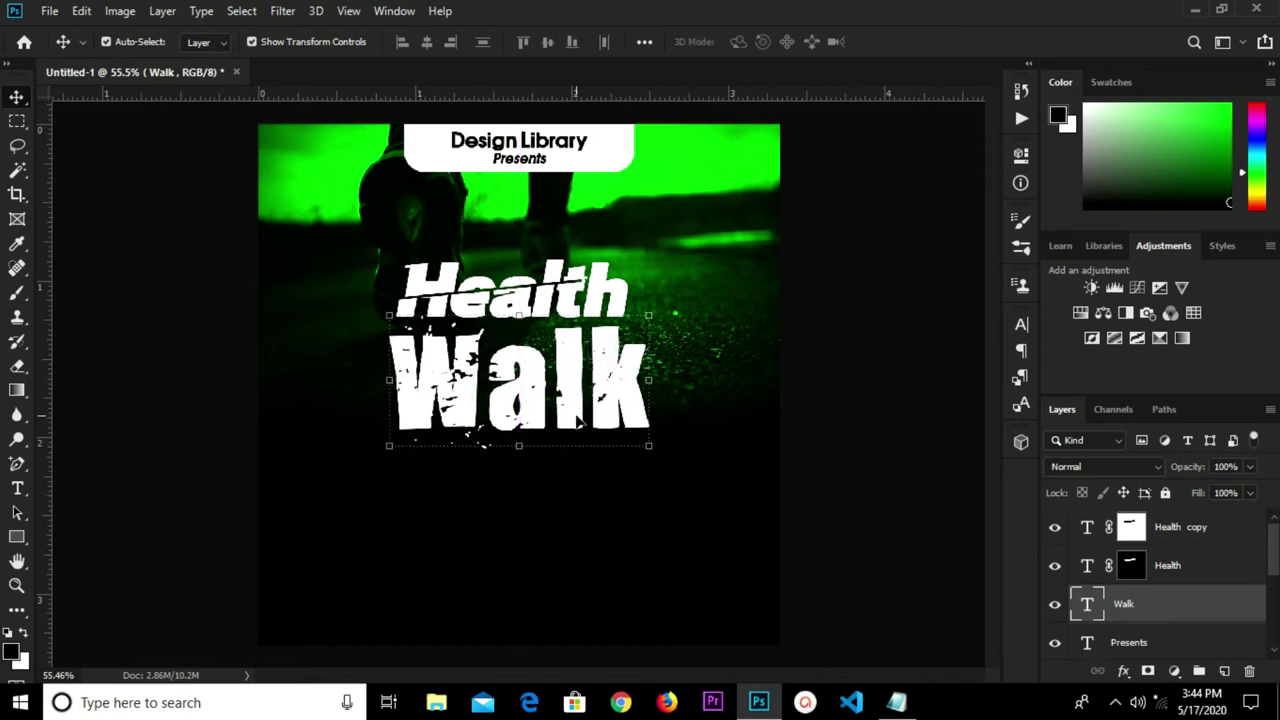
pyautogui.click(846, 395)
pyautogui.click(533, 405)
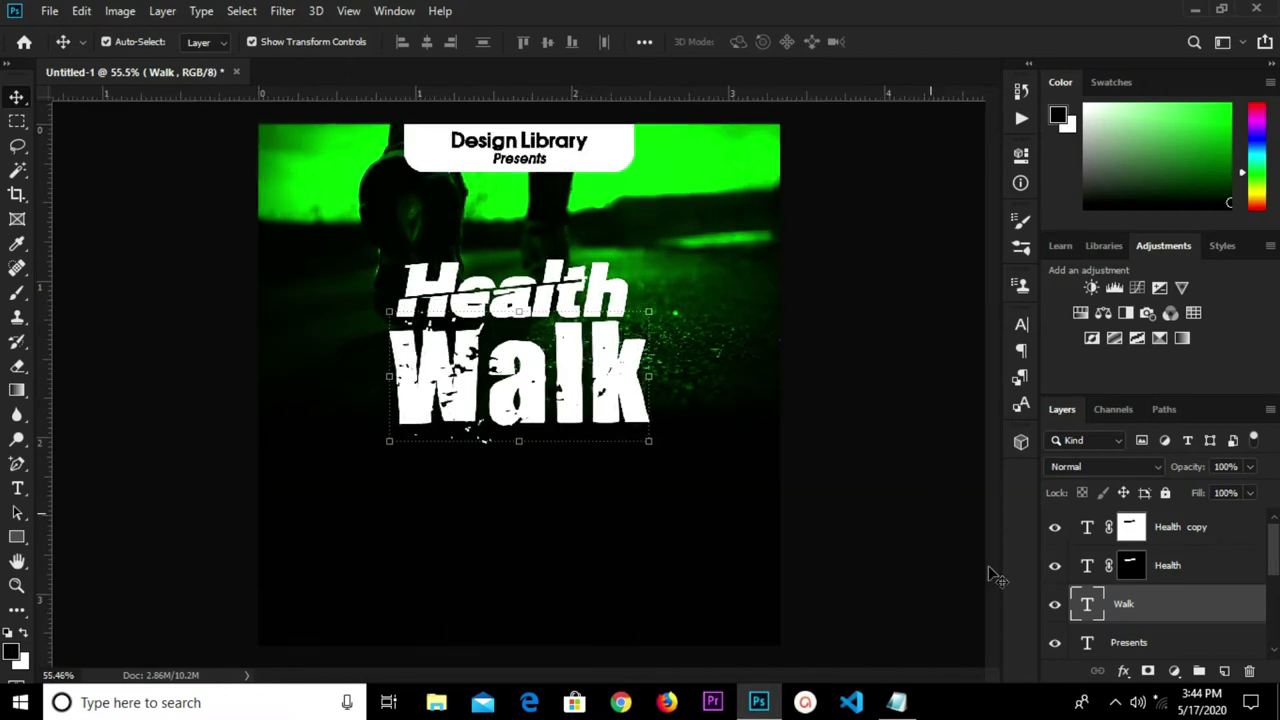
# Add a green-to-black Gradient Overlay effect to the Walk layer.
pyautogui.click(1124, 671)
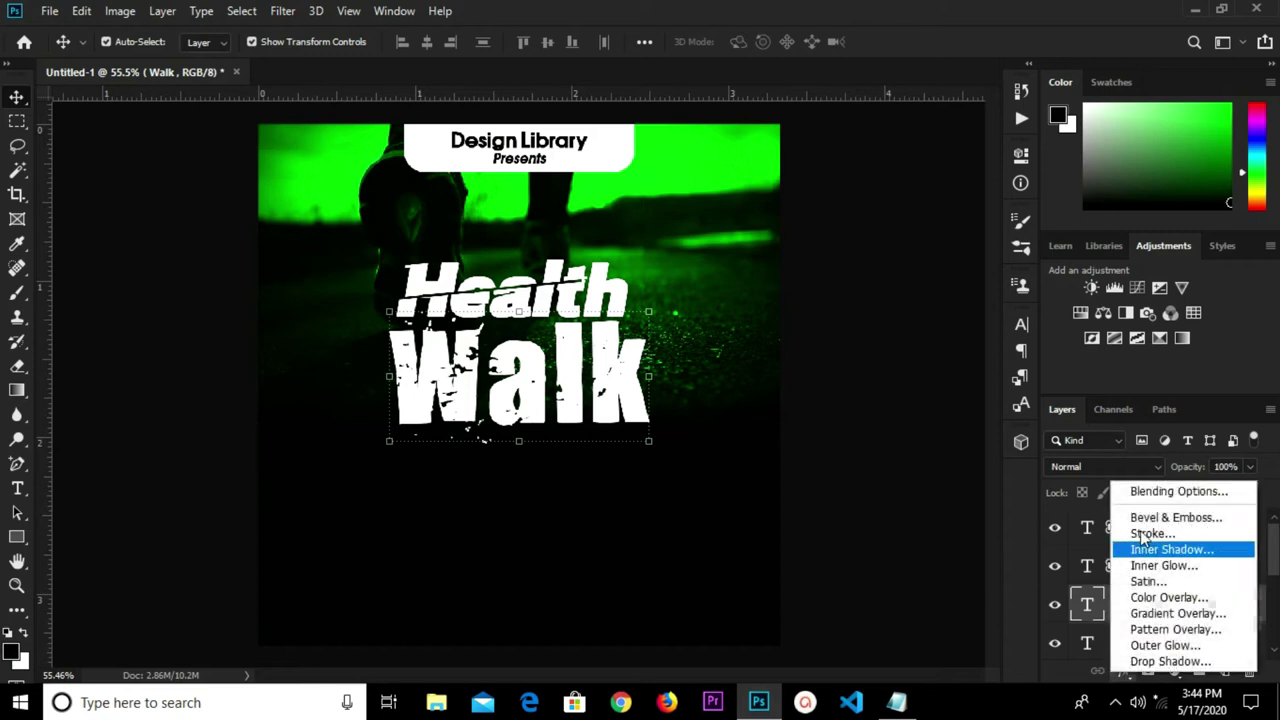
pyautogui.click(1155, 616)
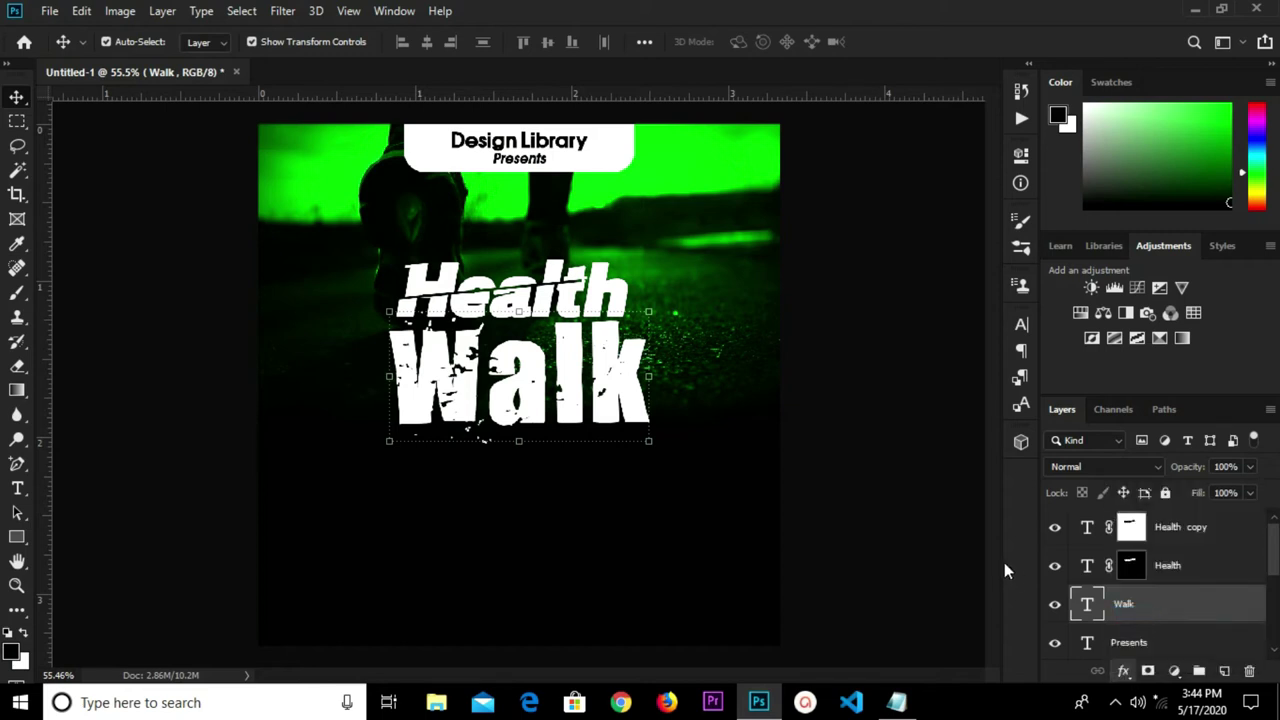
pyautogui.moveTo(697, 229)
pyautogui.mouseDown()
pyautogui.moveTo(861, 231)
pyautogui.moveTo(717, 242)
pyautogui.mouseUp()
pyautogui.click(966, 344)
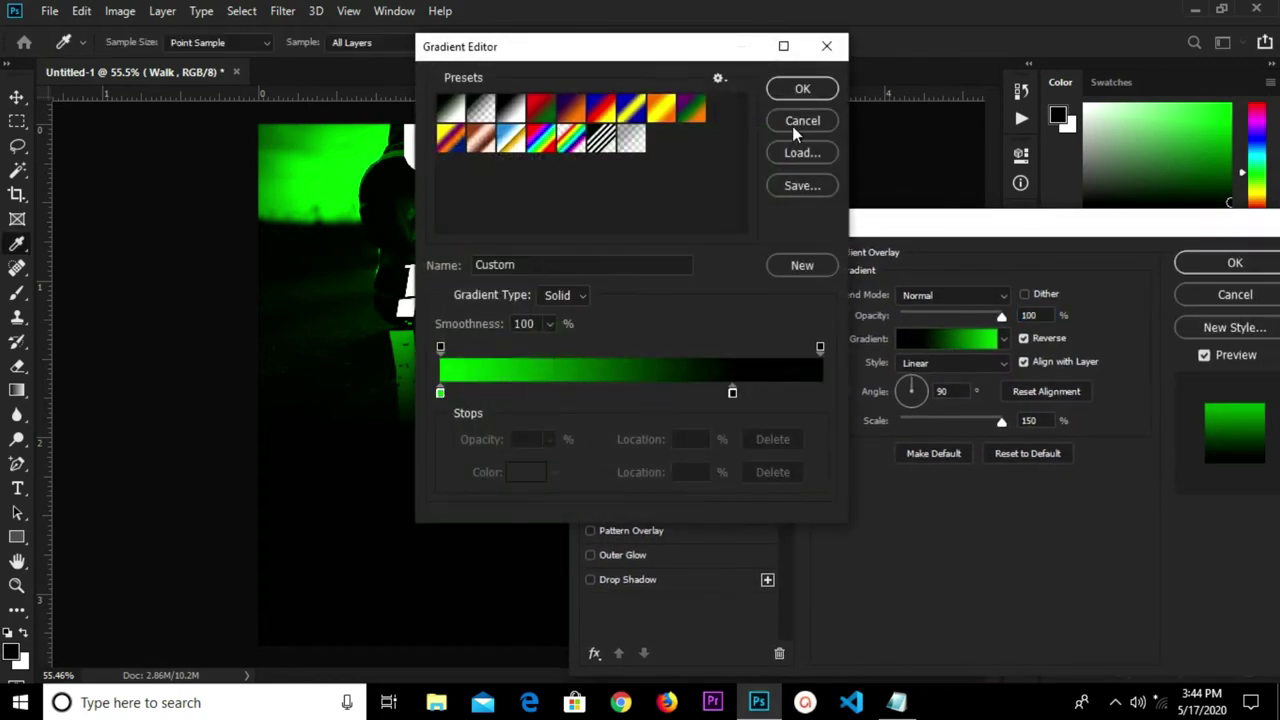
pyautogui.click(802, 90)
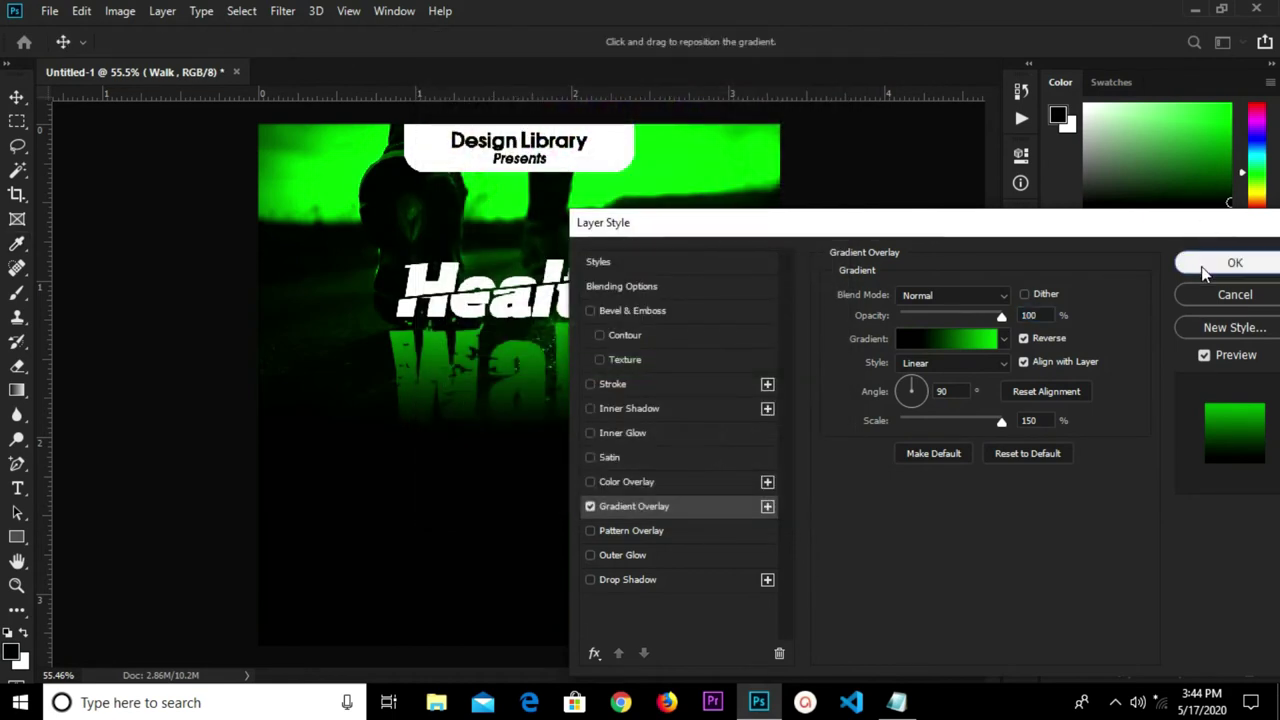
pyautogui.click(1235, 263)
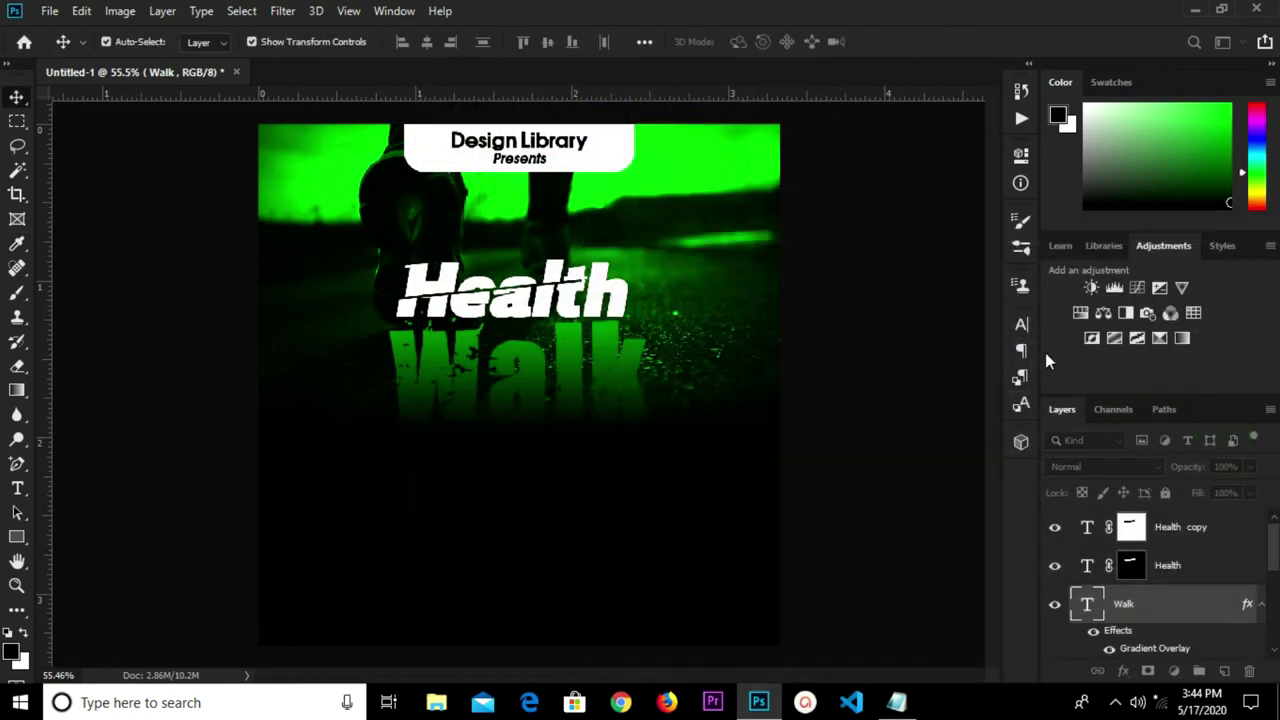
# Add a thin white inside Stroke effect to the Walk layer.
pyautogui.click(1124, 671)
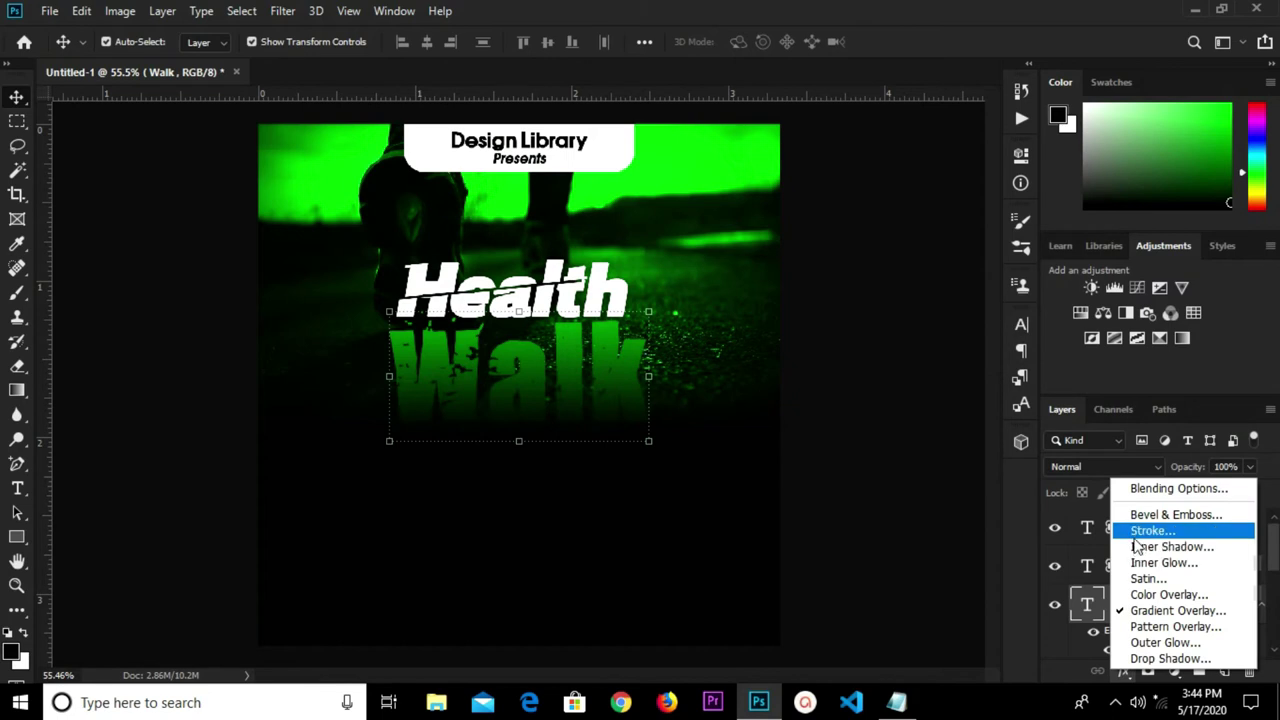
pyautogui.click(1150, 530)
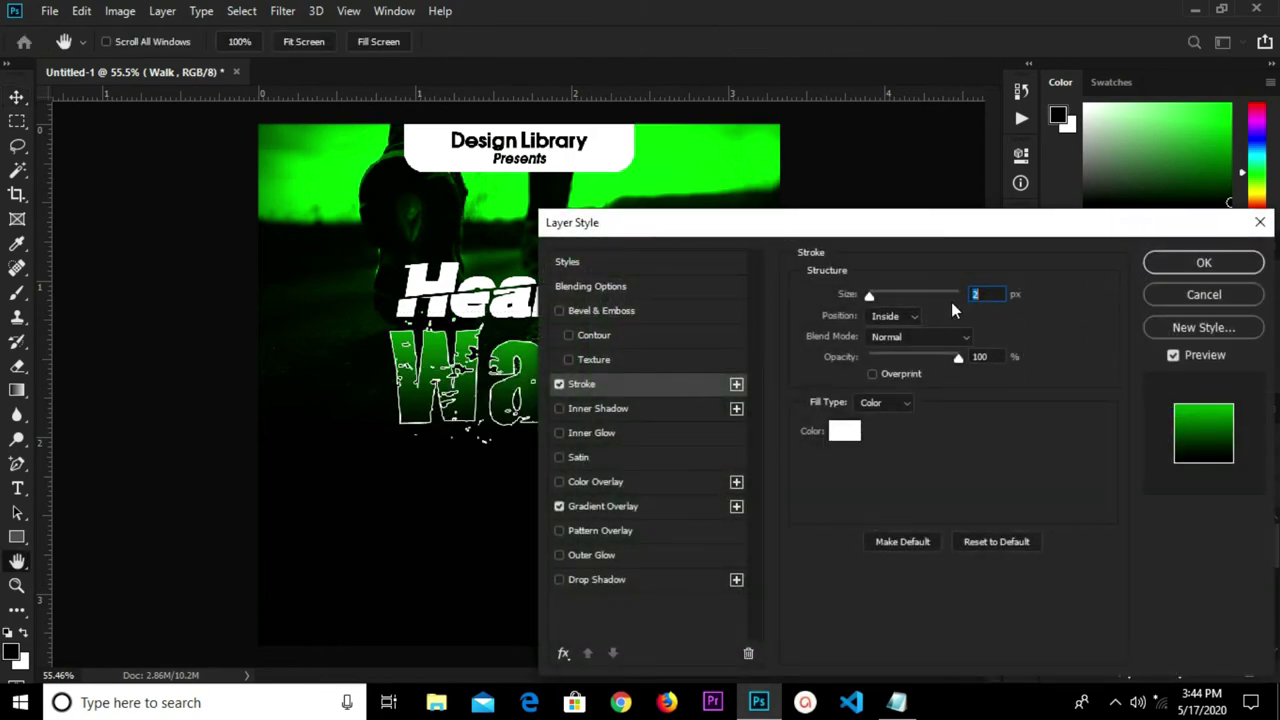
pyautogui.write('1')
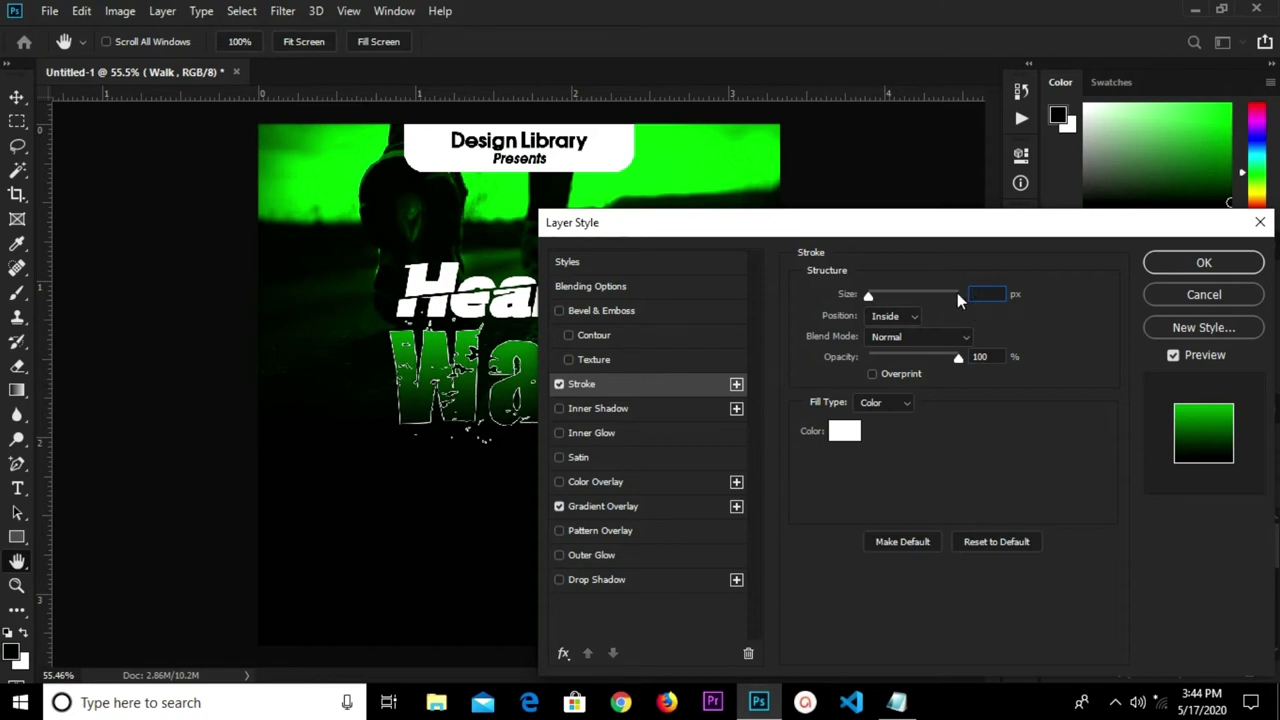
pyautogui.write('2')
pyautogui.moveTo(939, 238); pyautogui.dragTo(736, 197)
pyautogui.click(968, 228)
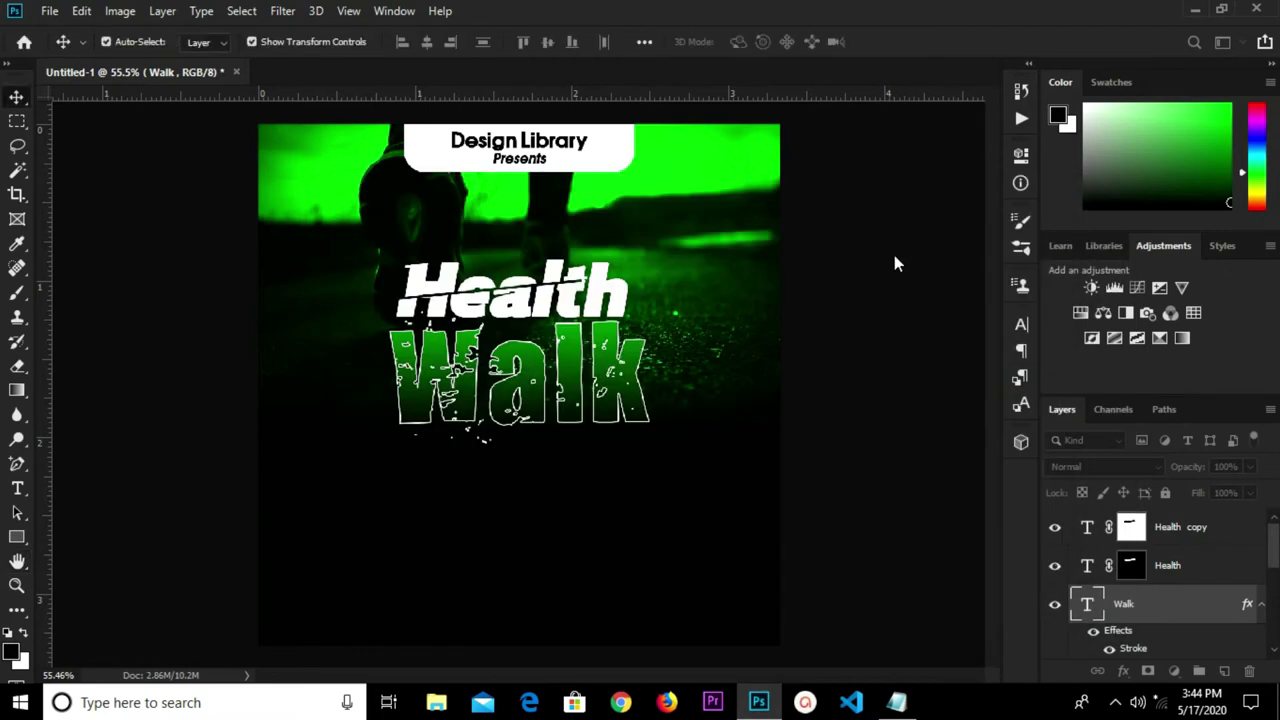
pyautogui.click(836, 373)
# Type 'AND' below Walk as a new text layer in AuxinDemiBold.
pyautogui.scroll(1, 831, 374)
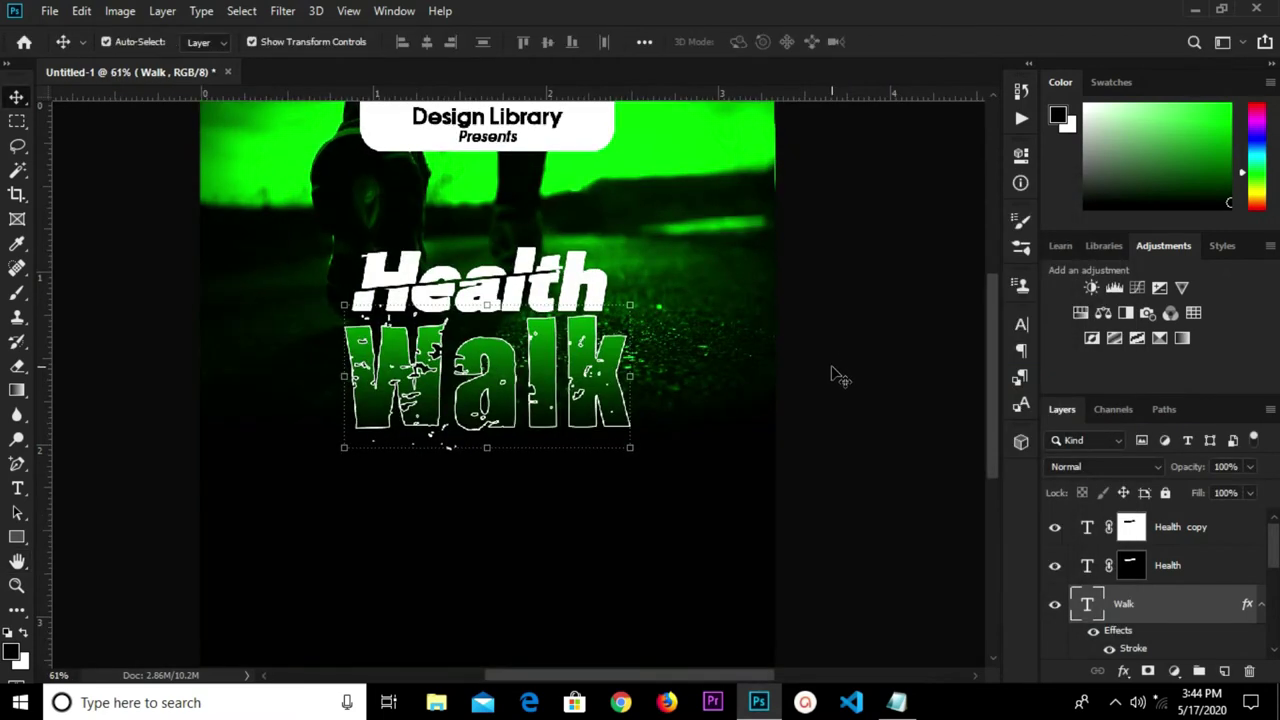
pyautogui.moveTo(17, 490); pyautogui.dragTo(123, 489)
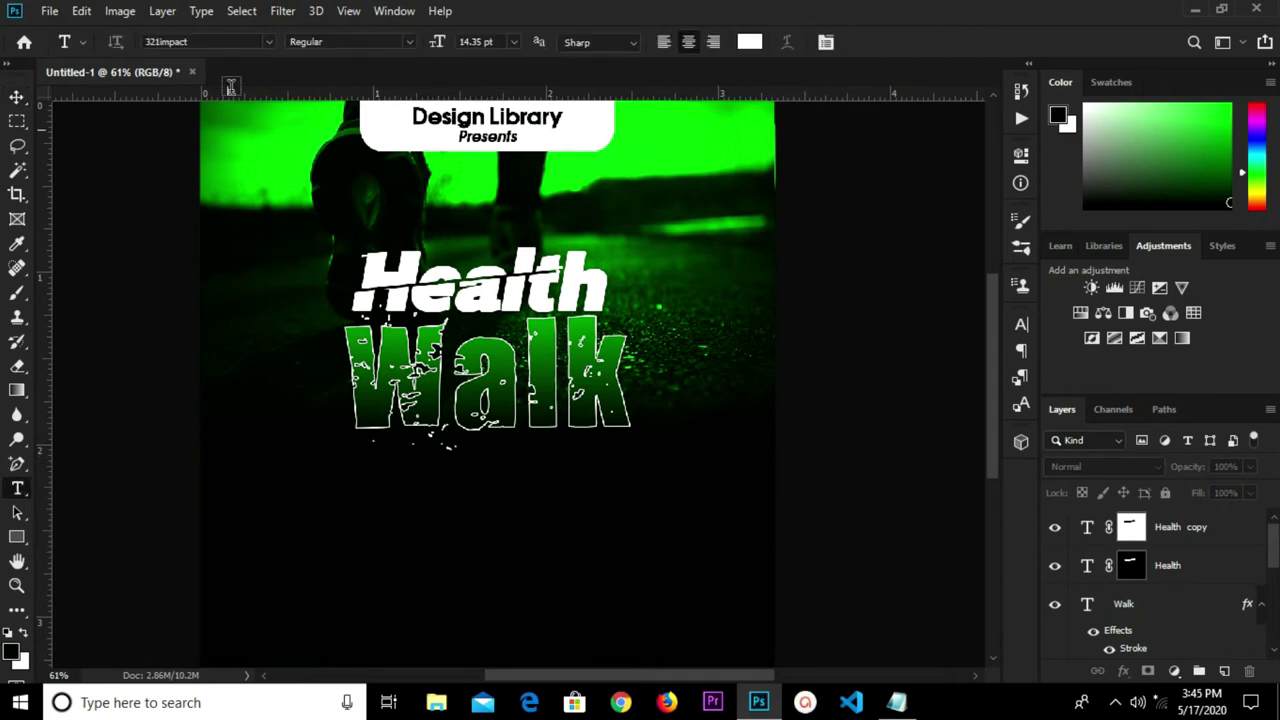
pyautogui.click(269, 44)
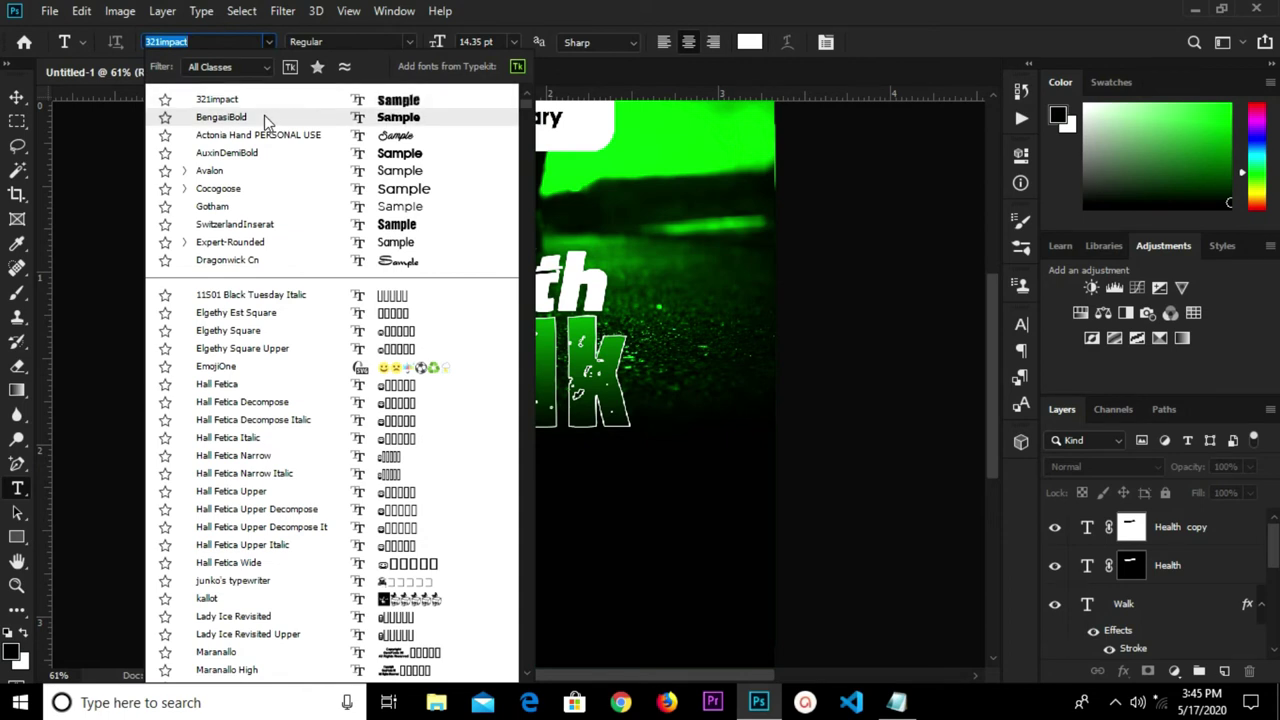
pyautogui.click(264, 154)
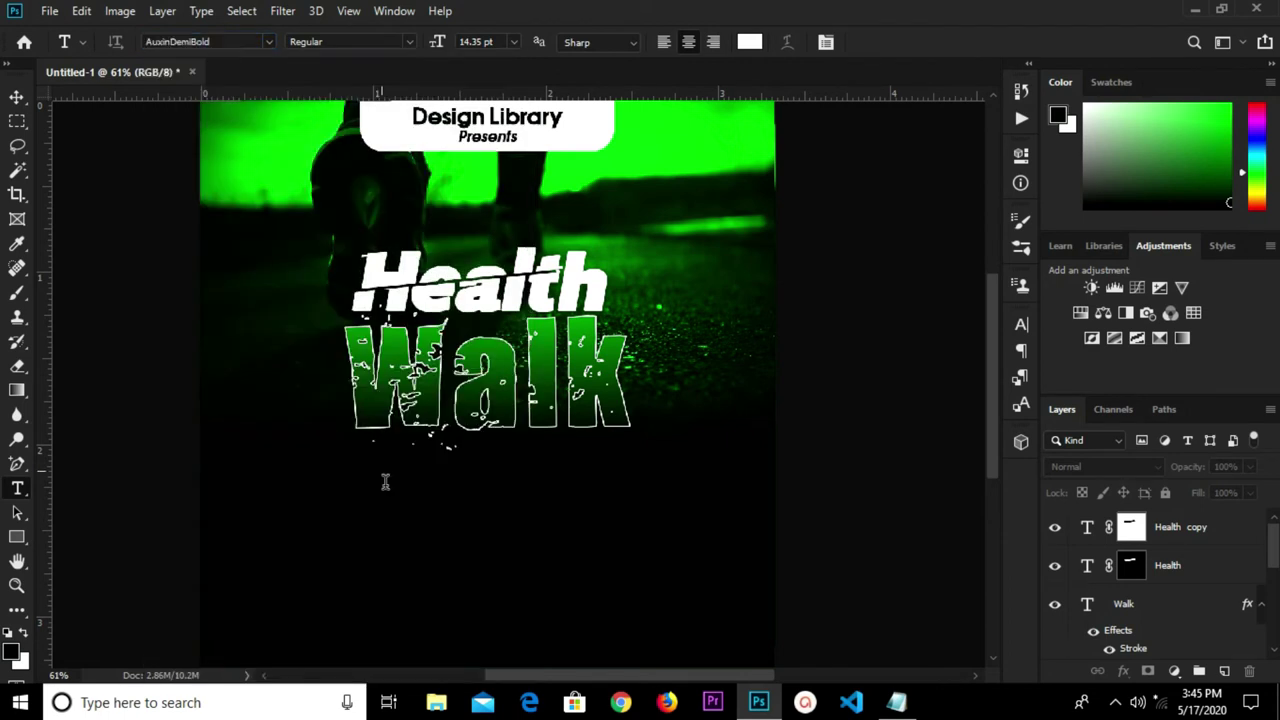
pyautogui.click(408, 495)
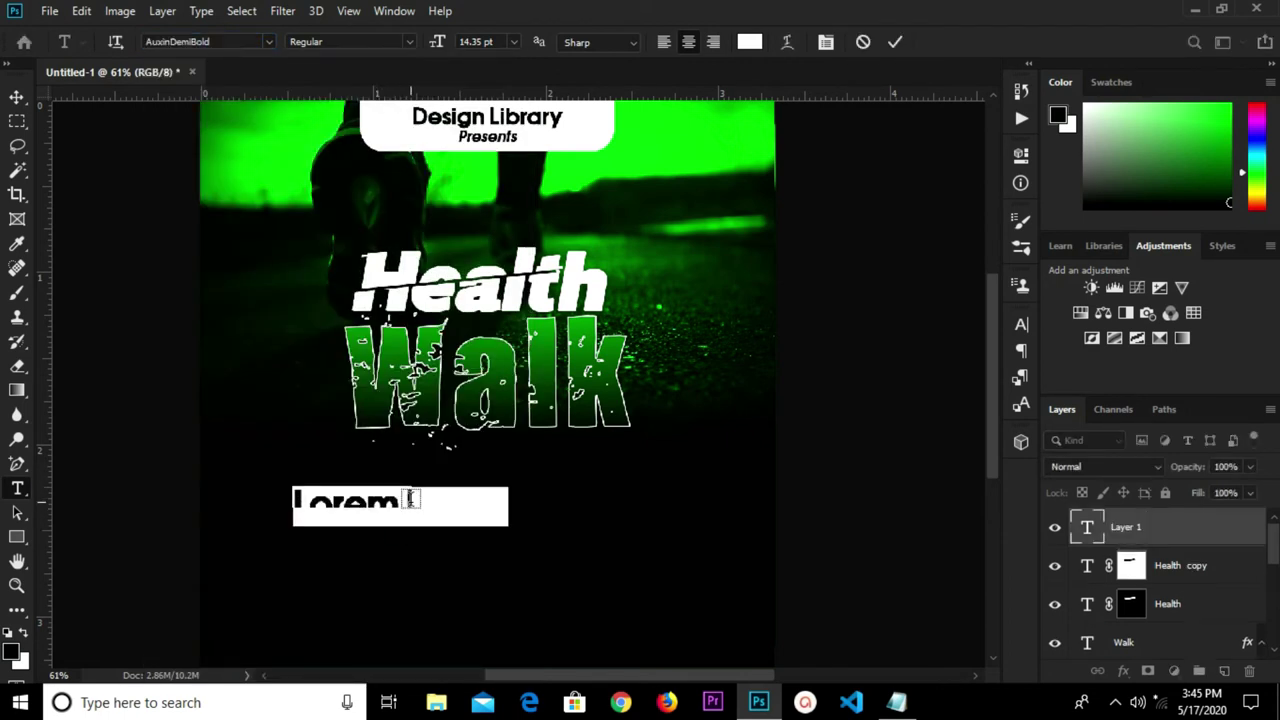
pyautogui.write('AND')
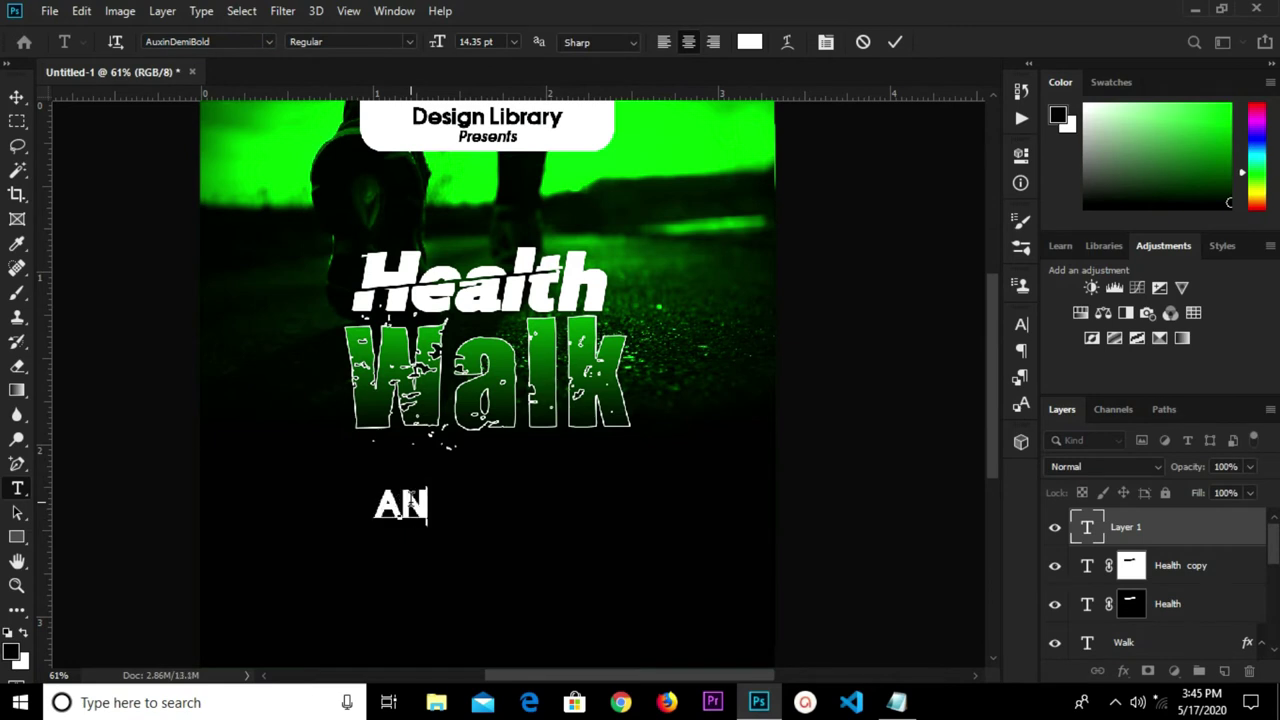
pyautogui.click(893, 44)
pyautogui.click(793, 151)
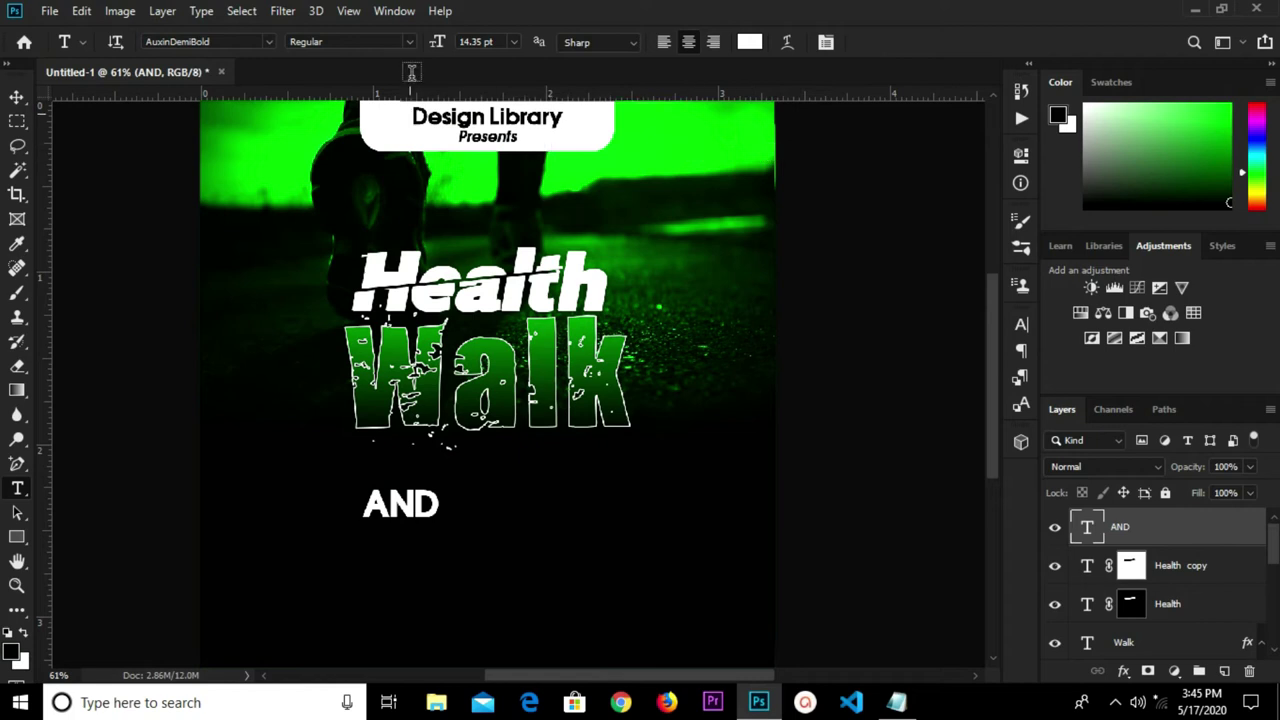
# Set the AND text size to 8 pt.
pyautogui.click(513, 42)
pyautogui.click(508, 114)
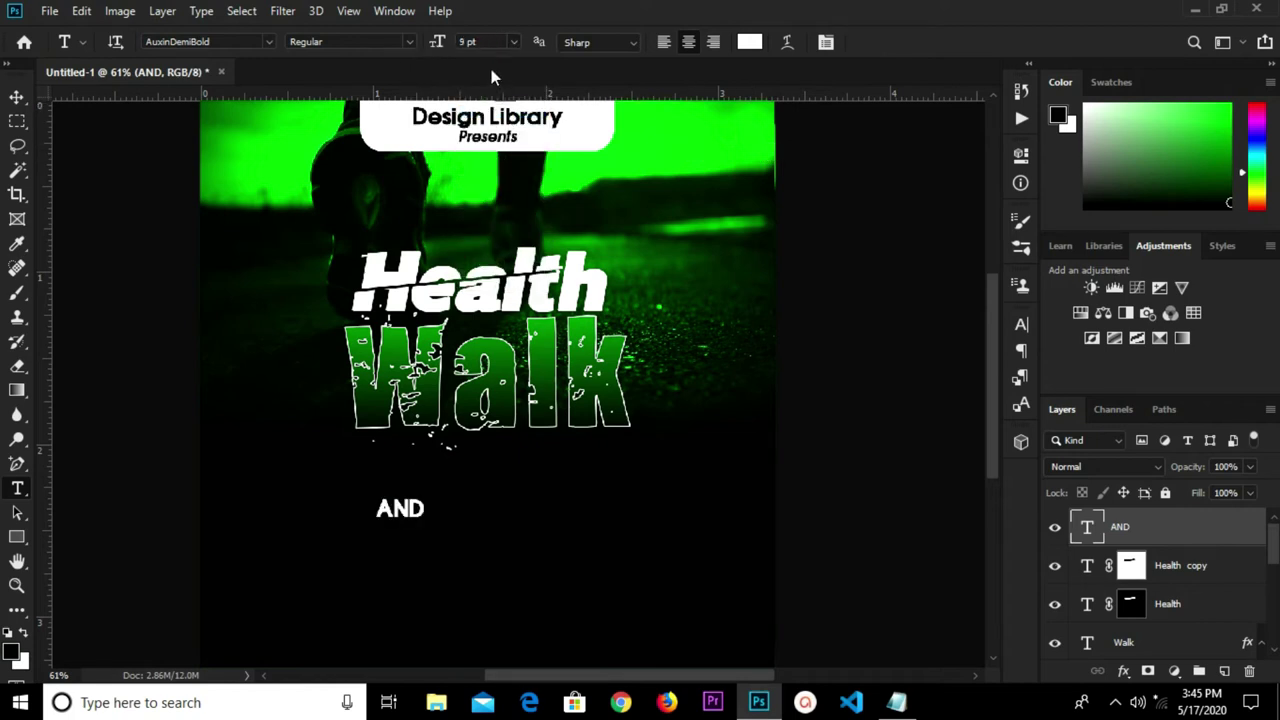
pyautogui.click(513, 43)
pyautogui.click(503, 98)
# Centre AND horizontally on the canvas and move it just under Walk.
pyautogui.press('v')
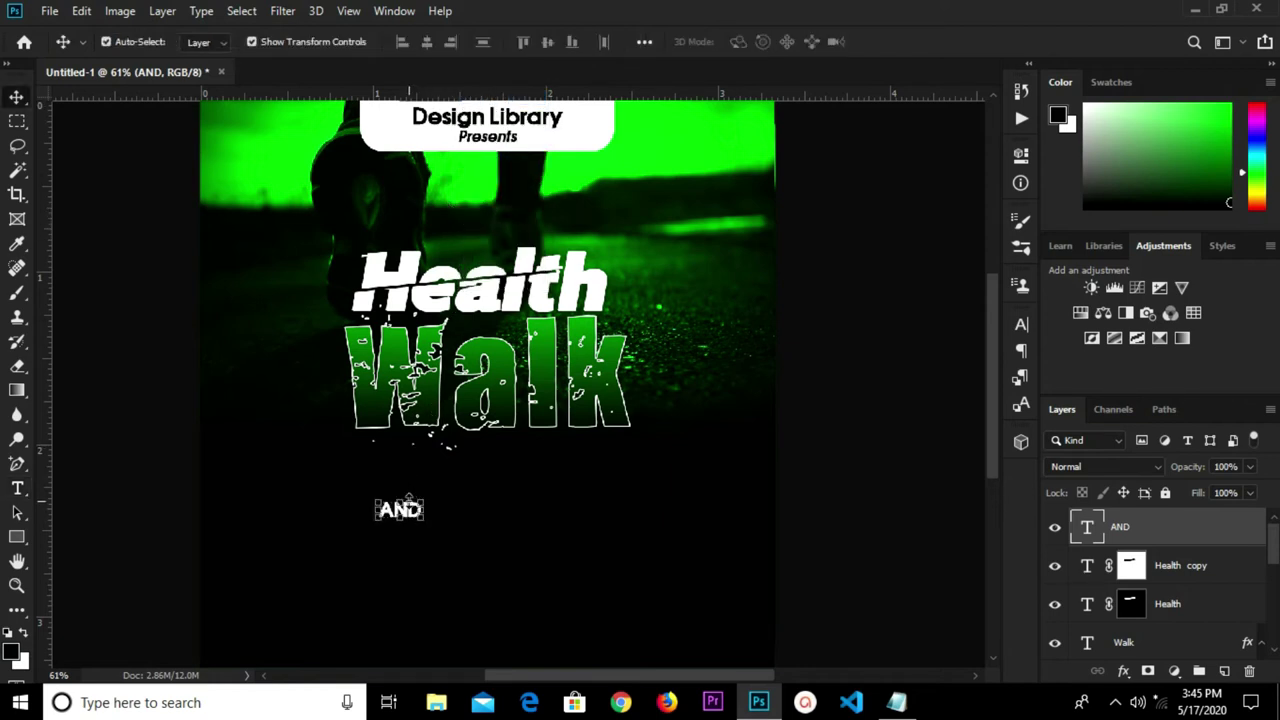
pyautogui.click(412, 512)
pyautogui.hotkey('ctrl', 'a')
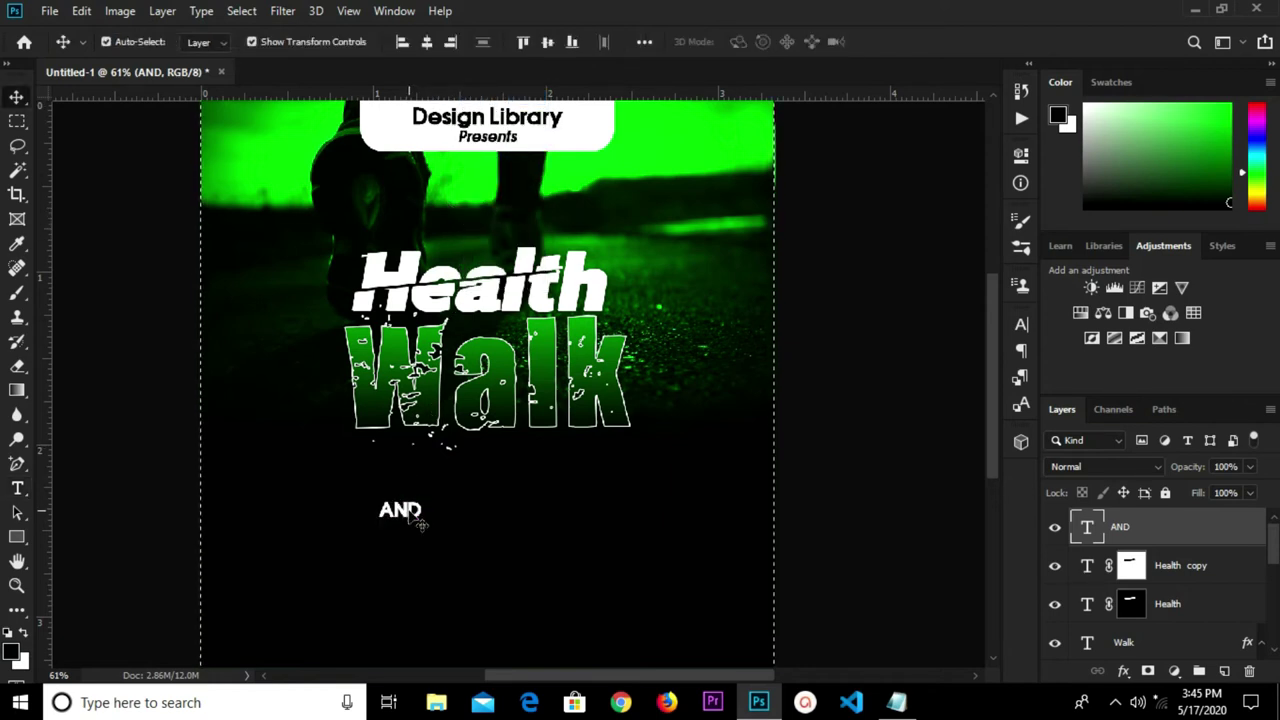
pyautogui.click(427, 42)
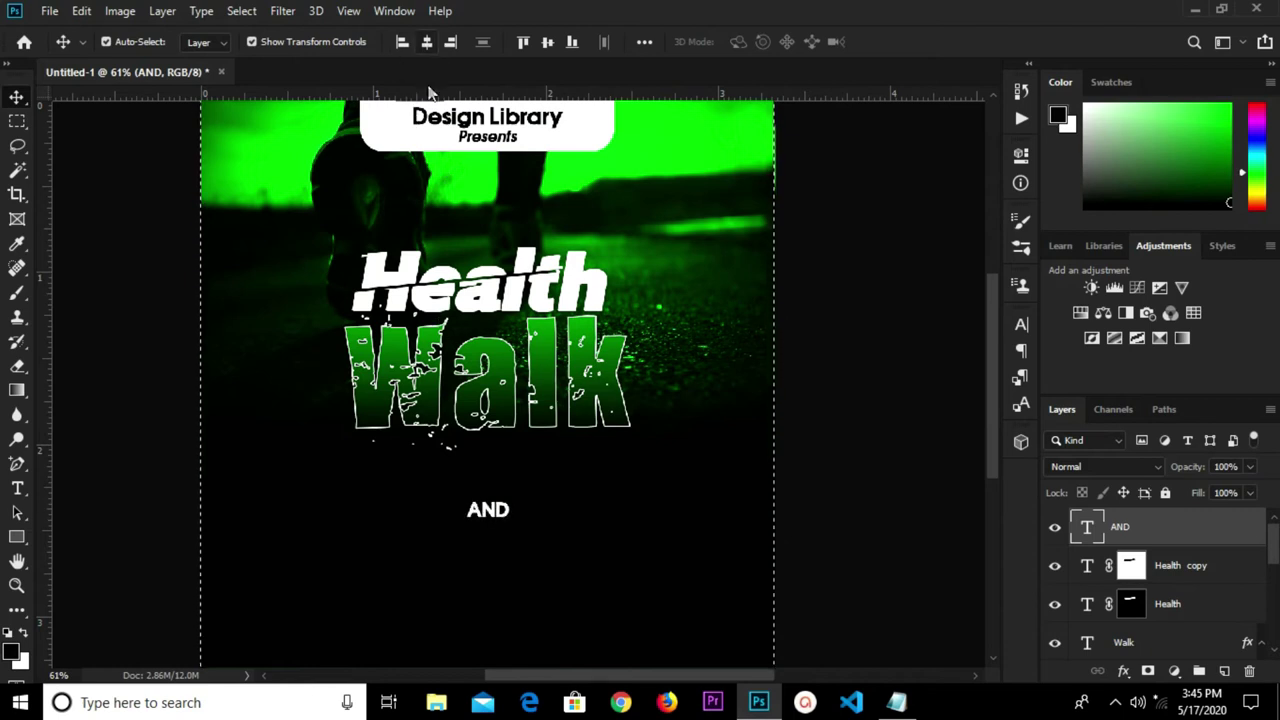
pyautogui.hotkey('ctrl', 'd')
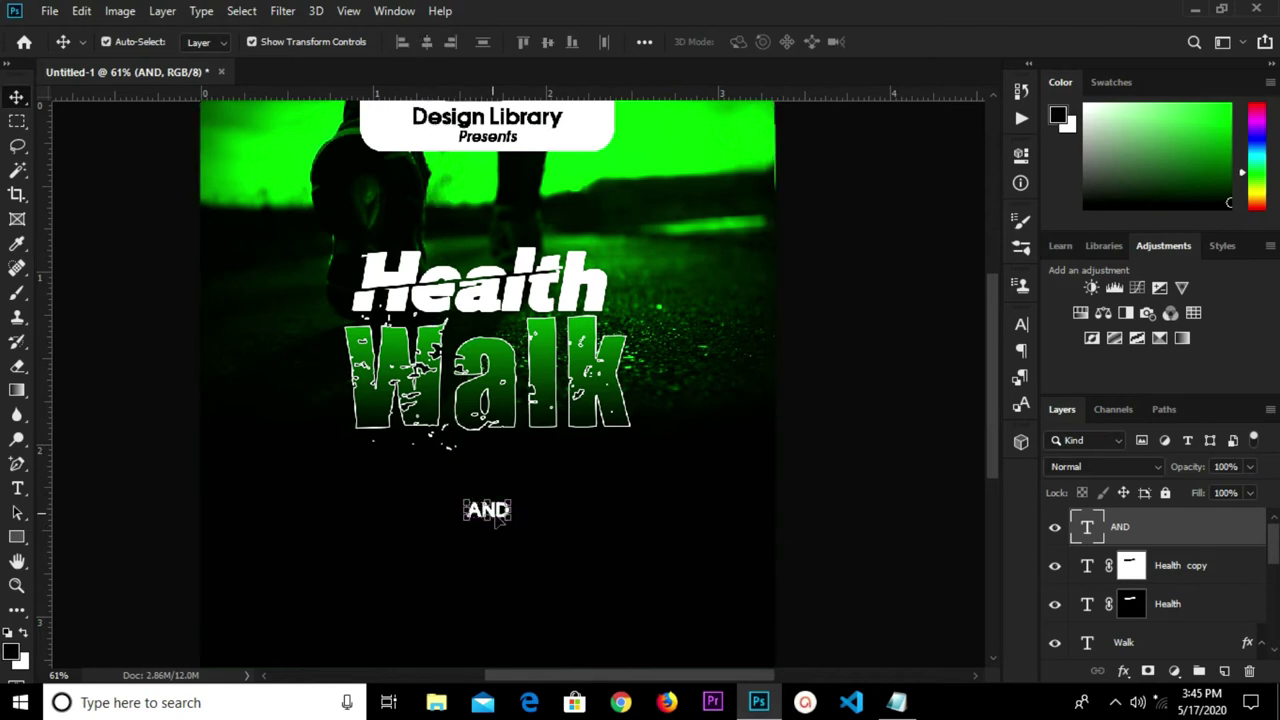
pyautogui.moveTo(499, 508); pyautogui.dragTo(499, 446)
pyautogui.click(890, 452)
pyautogui.click(492, 455)
pyautogui.moveTo(497, 462); pyautogui.dragTo(497, 459)
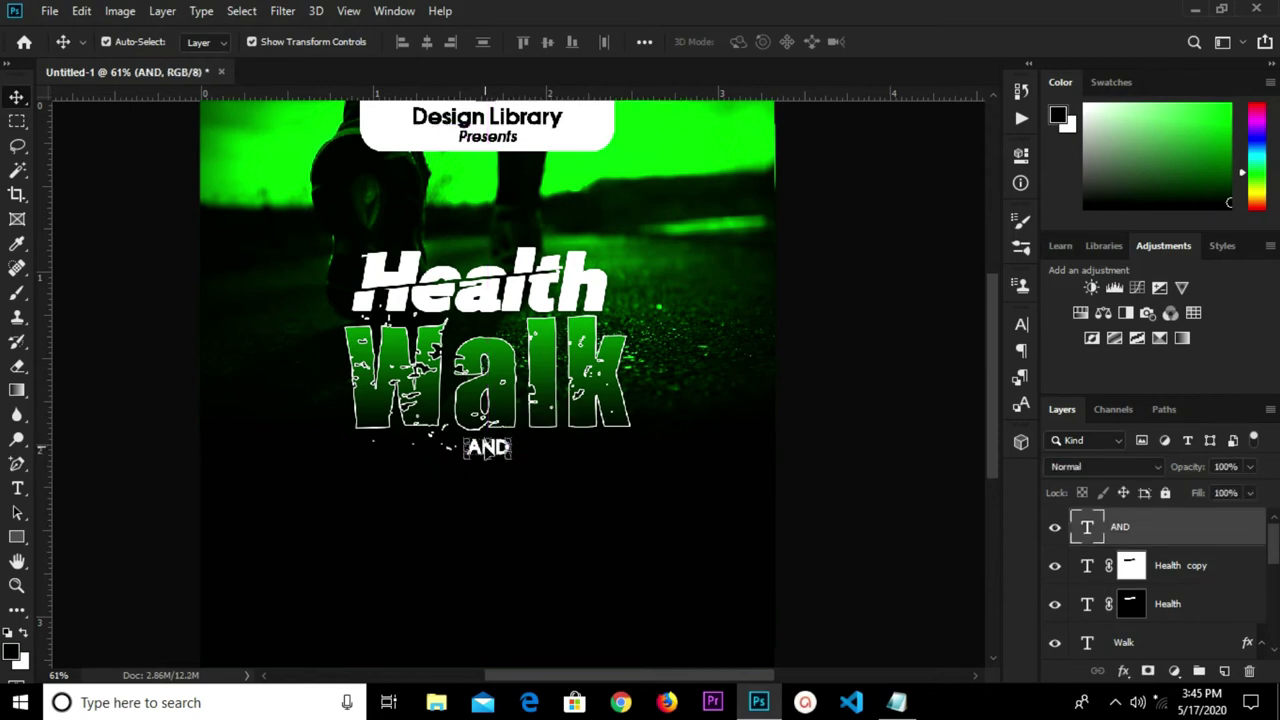
# Increase the AND font size slightly in the Character panel.
pyautogui.click(1021, 325)
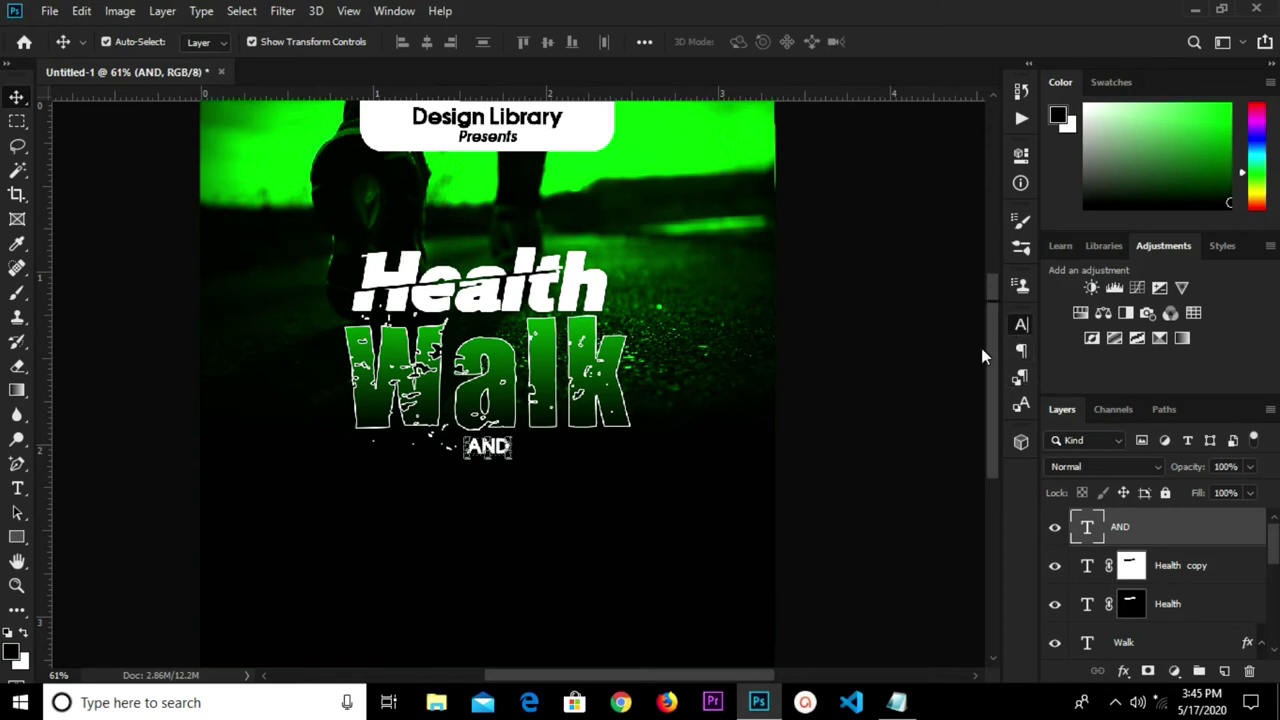
pyautogui.click(886, 375)
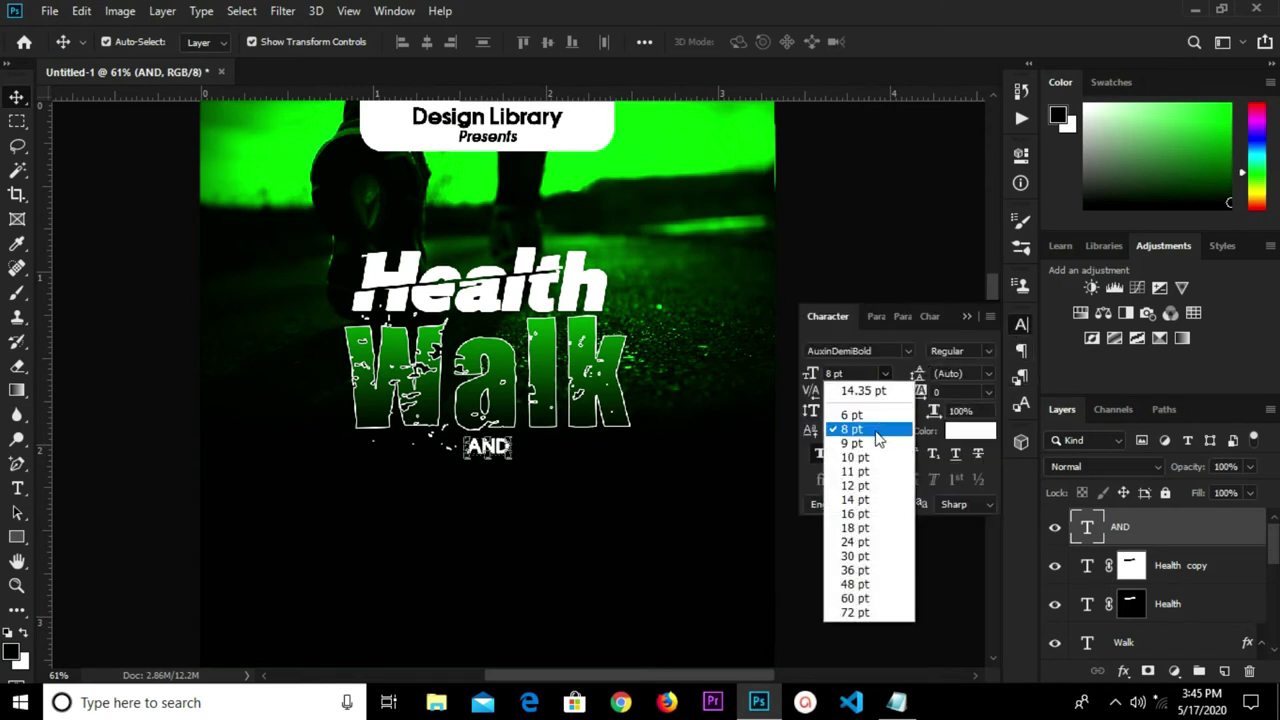
pyautogui.click(886, 443)
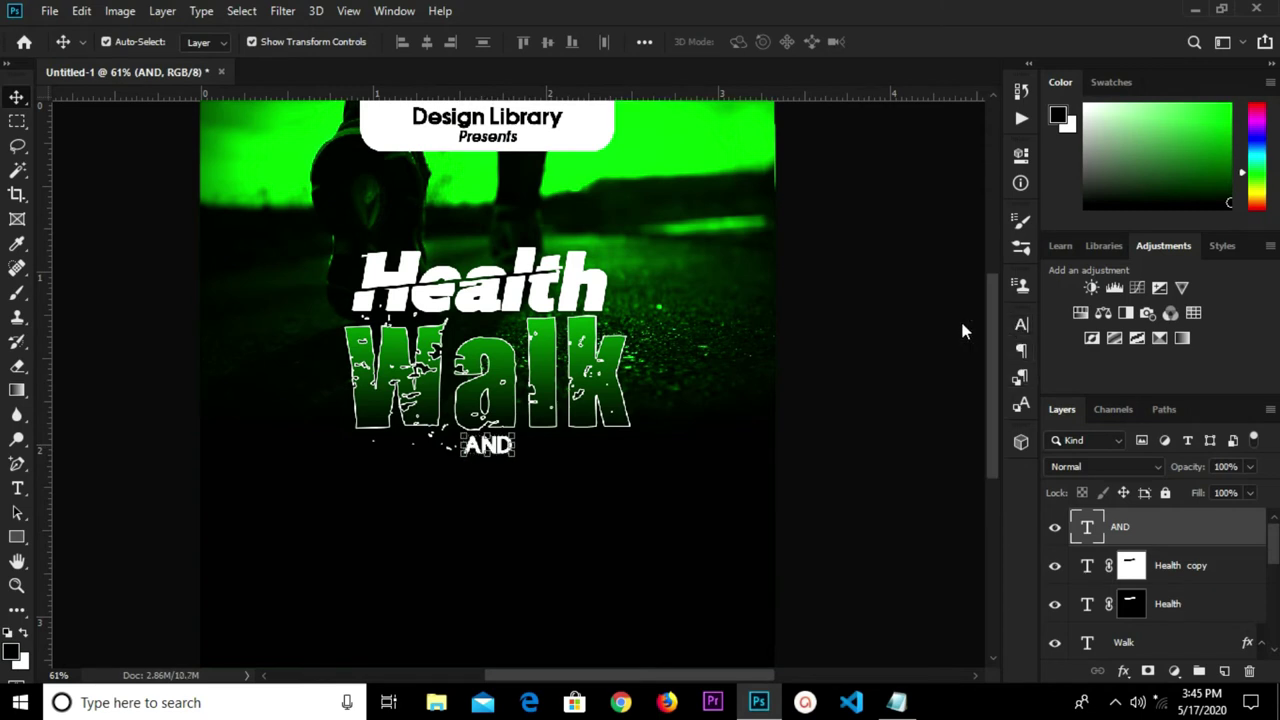
pyautogui.click(876, 384)
# Draw a thin white rectangle line to the left of AND beneath Walk.
pyautogui.click(19, 534)
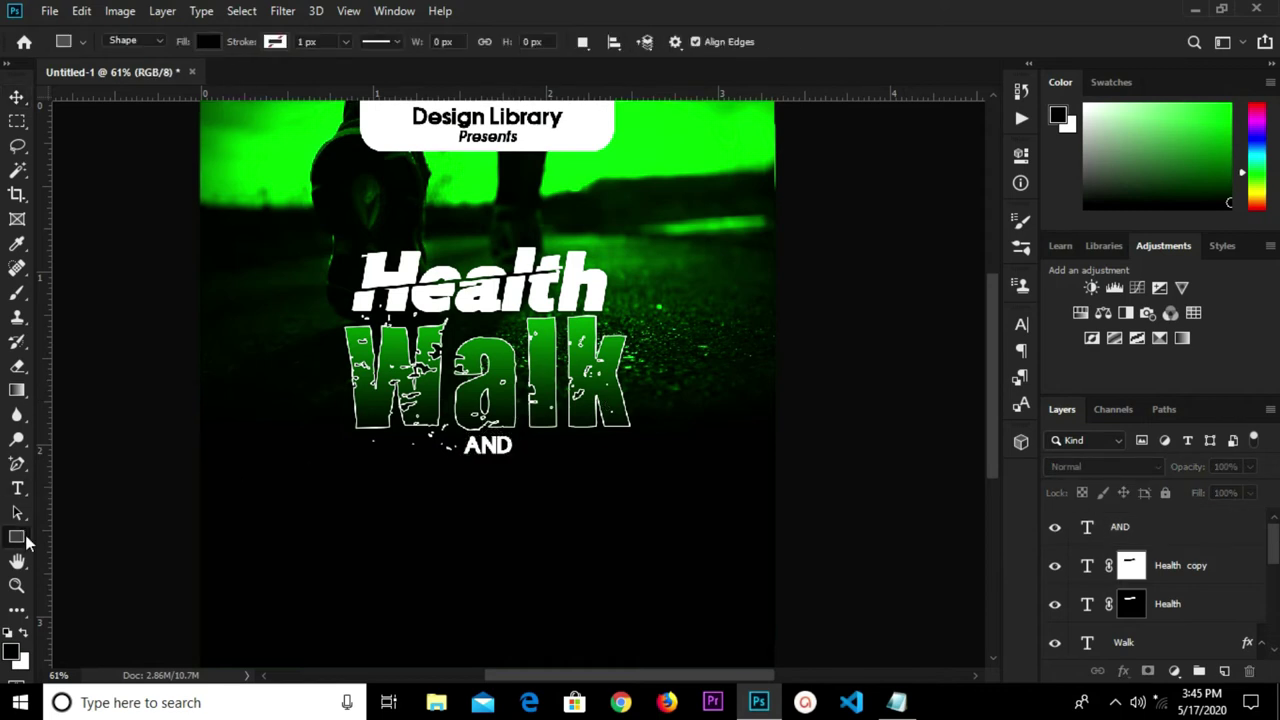
pyautogui.rightClick(30, 533)
pyautogui.click(83, 537)
pyautogui.scroll(5, 407, 453)
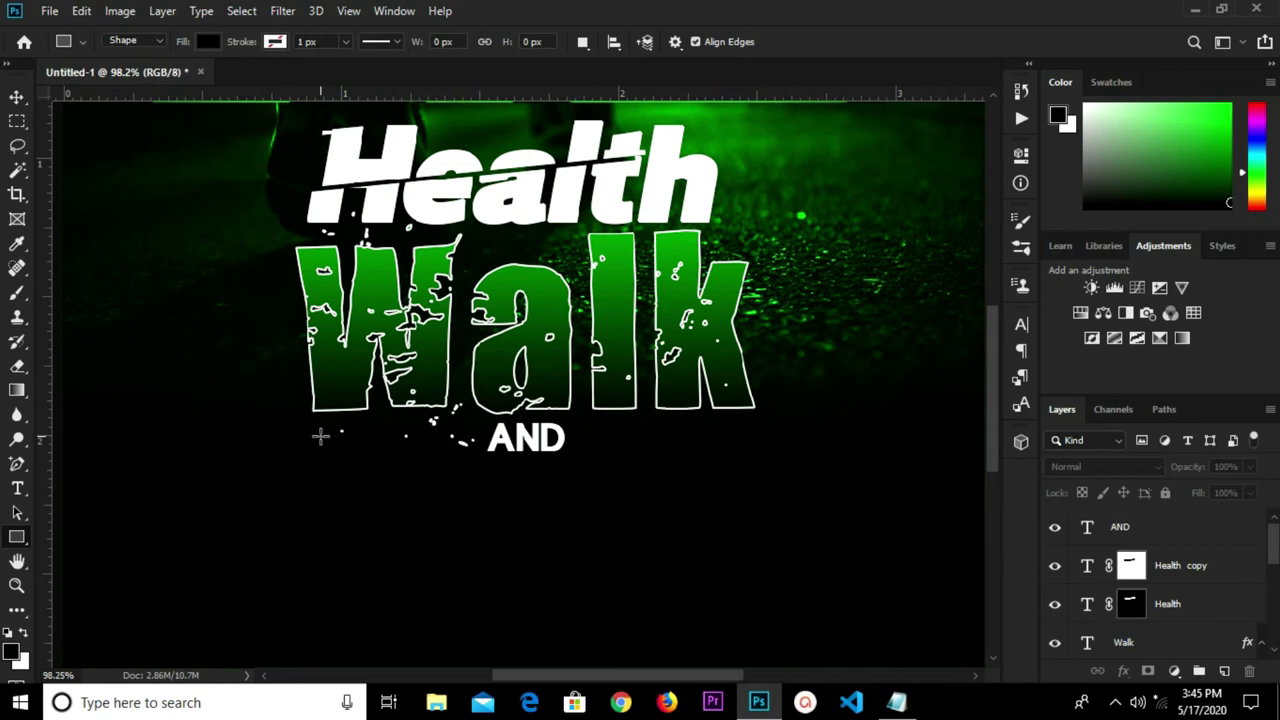
pyautogui.moveTo(318, 435); pyautogui.dragTo(486, 437)
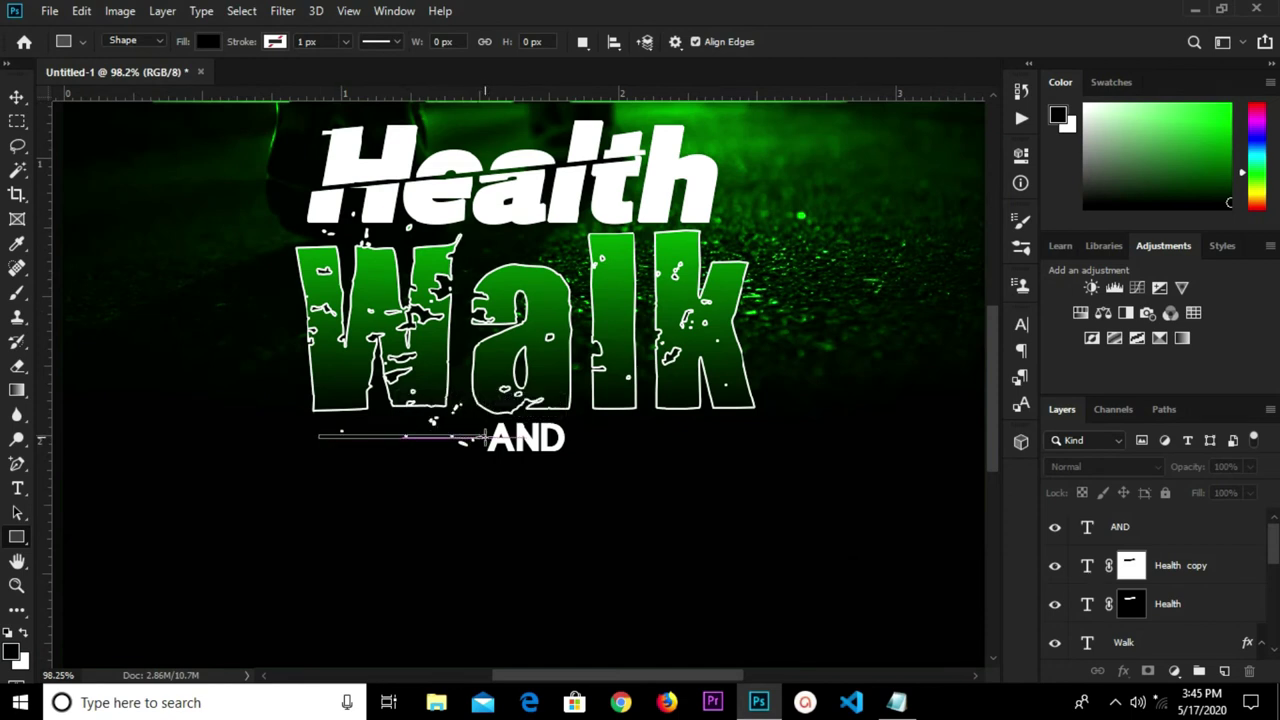
pyautogui.click(207, 42)
pyautogui.click(116, 139)
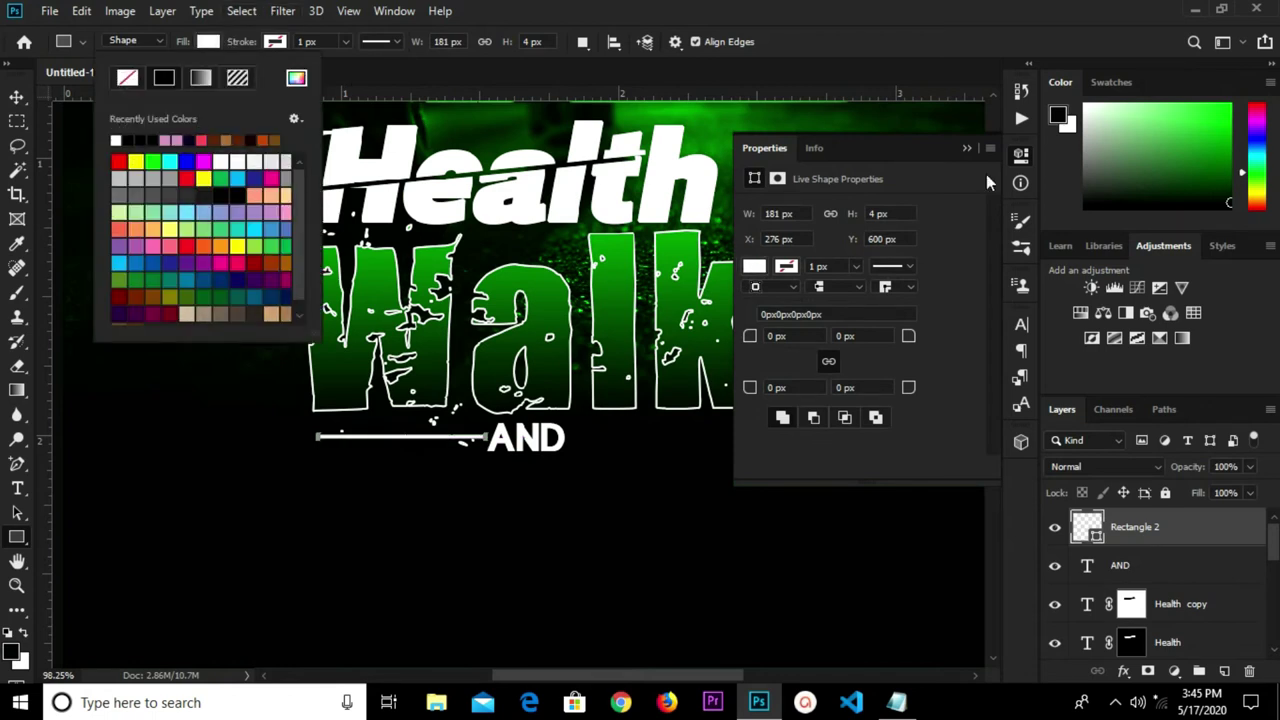
pyautogui.click(967, 147)
pyautogui.click(967, 147)
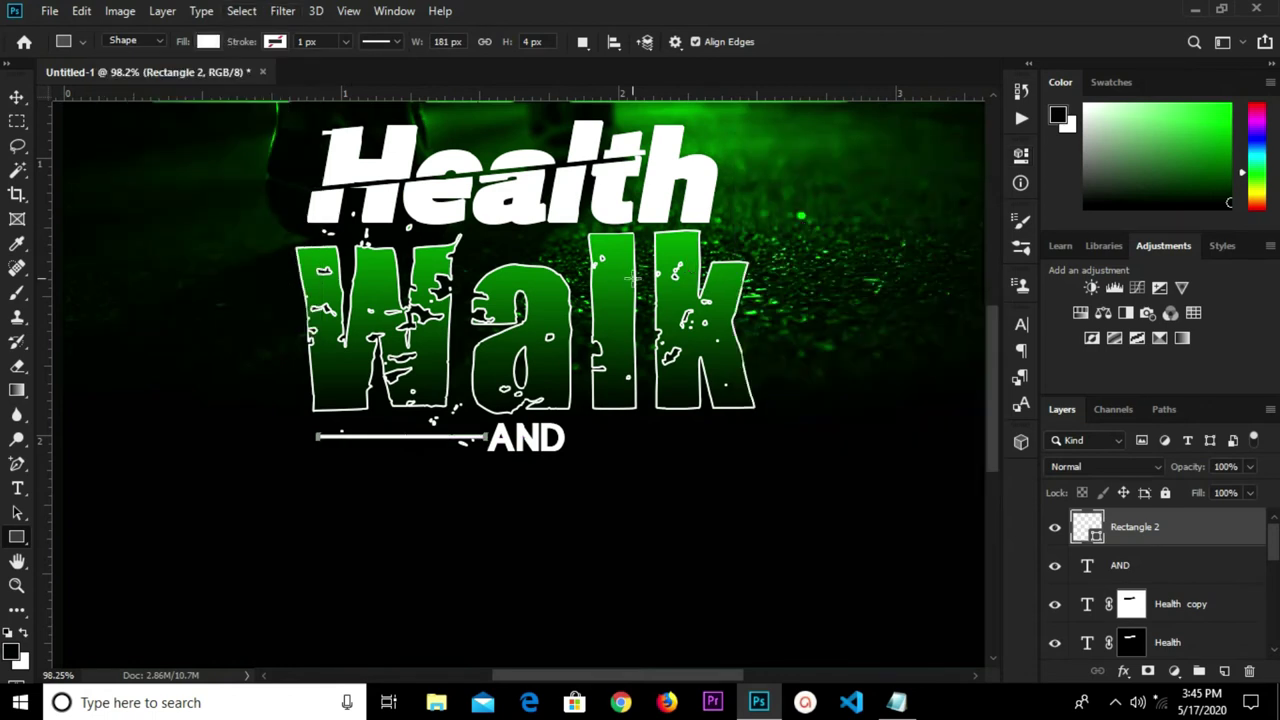
# Copy the line to the right of AND and nudge AND to centre between them.
pyautogui.press('v')
pyautogui.scroll(2, 424, 449)
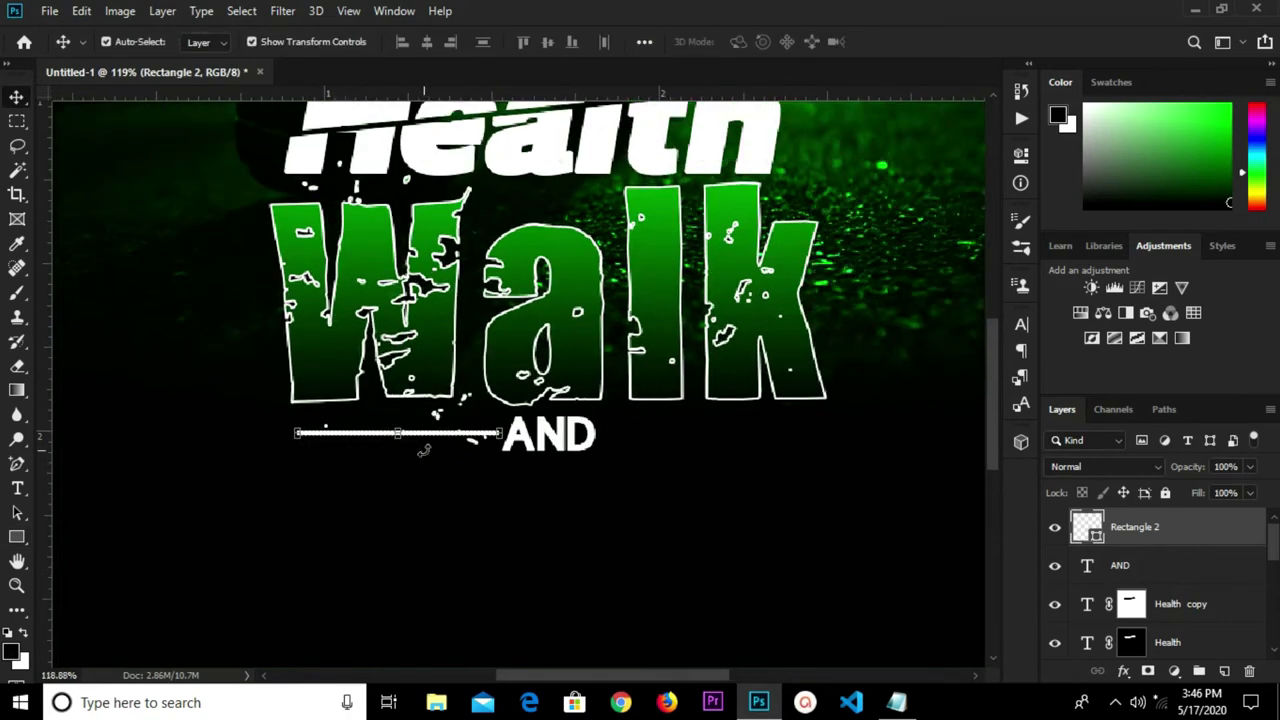
pyautogui.moveTo(455, 437); pyautogui.dragTo(775, 435)
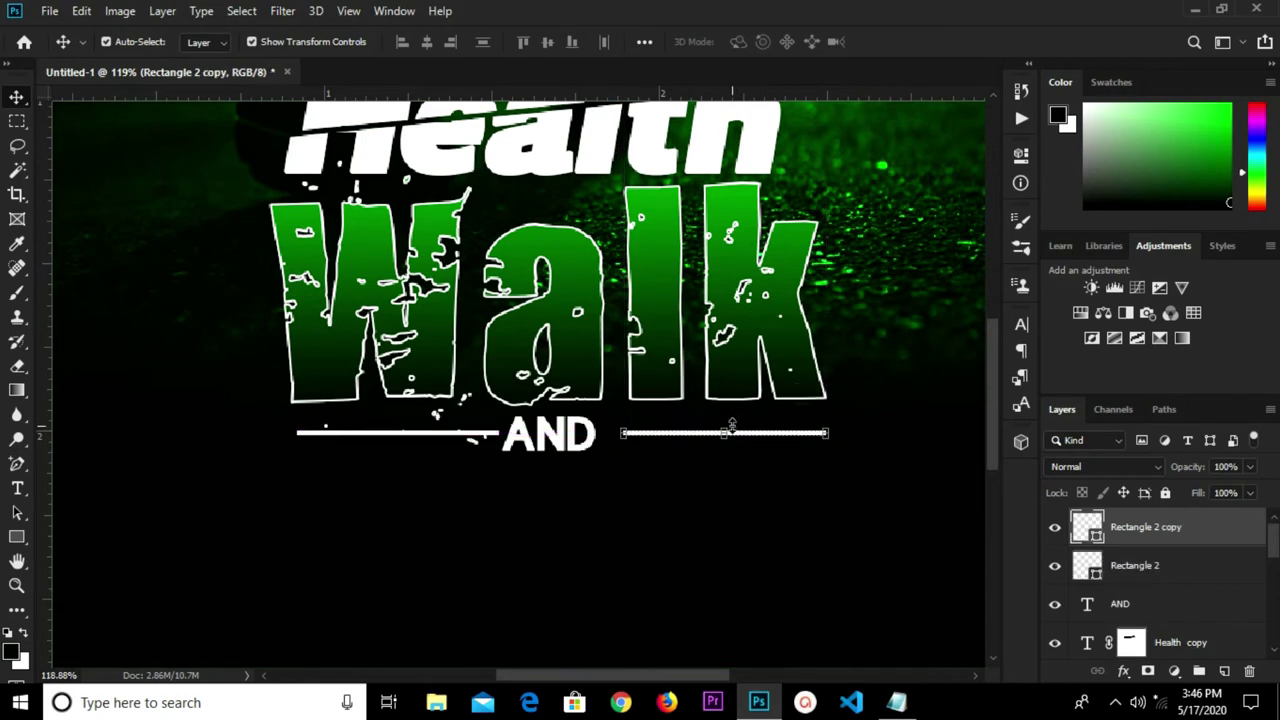
pyautogui.click(567, 449)
pyautogui.press('Right')
pyautogui.press('Right')
pyautogui.press('Right')
pyautogui.press('Right')
pyautogui.press('Right')
pyautogui.press('Right')
pyautogui.press('Right')
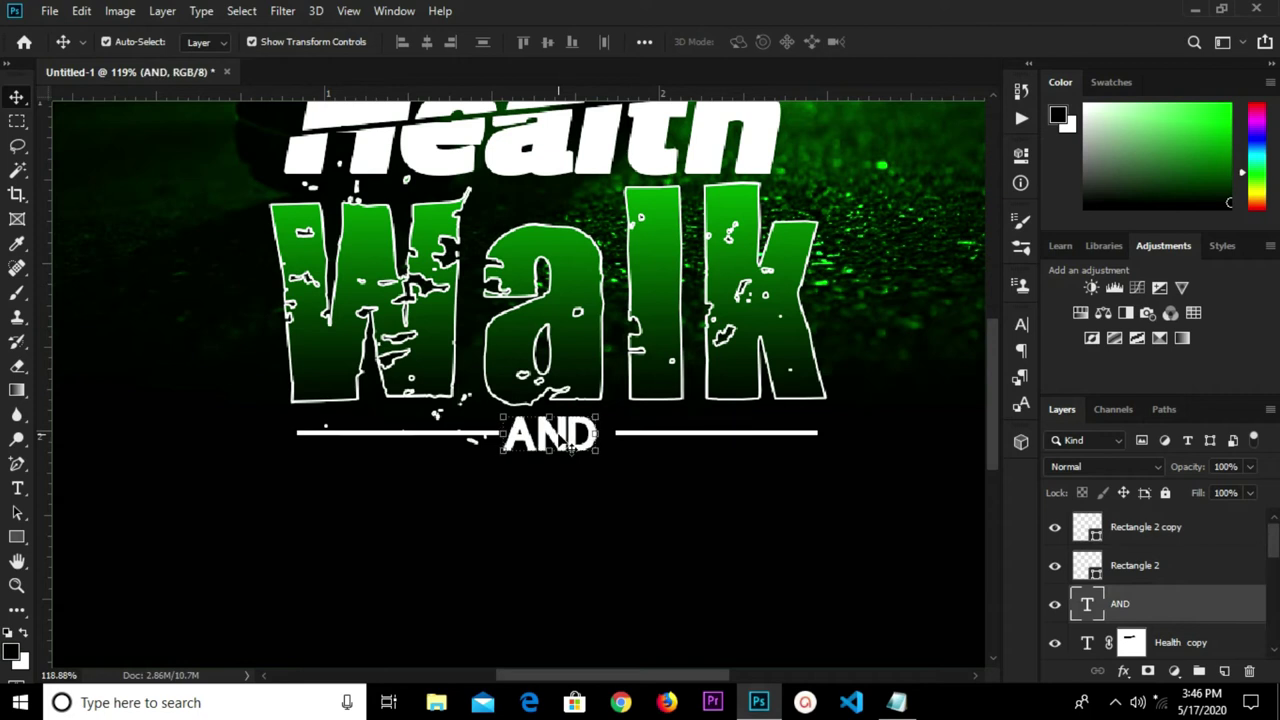
pyautogui.hotkey('ctrl', '0')
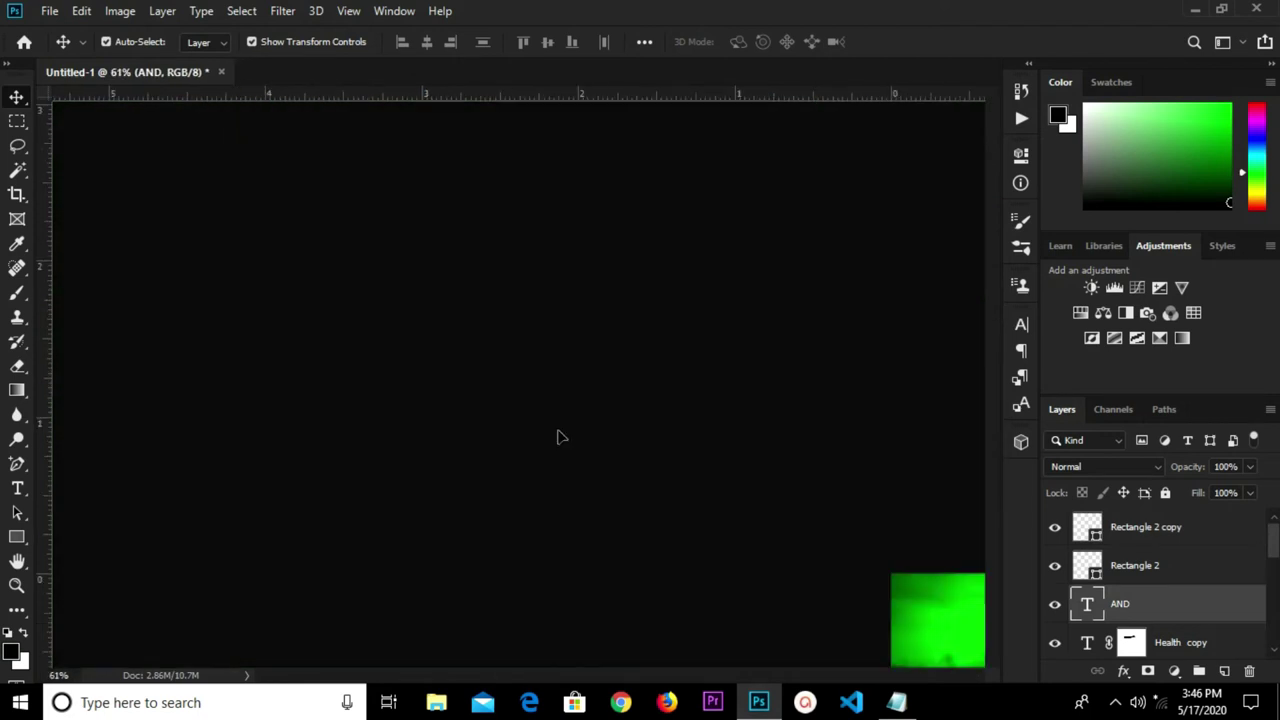
pyautogui.click(749, 387)
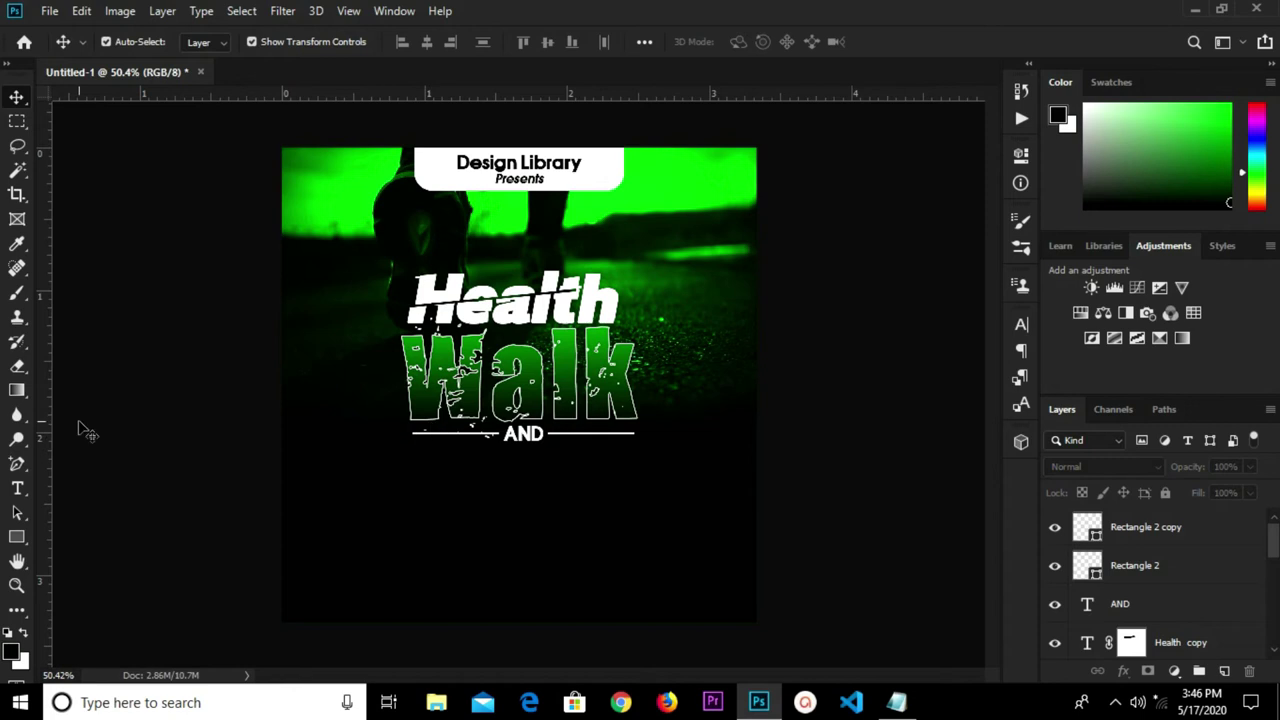
# Draw a 495 × 58 px rectangle bar below the AND line.
pyautogui.click(17, 537)
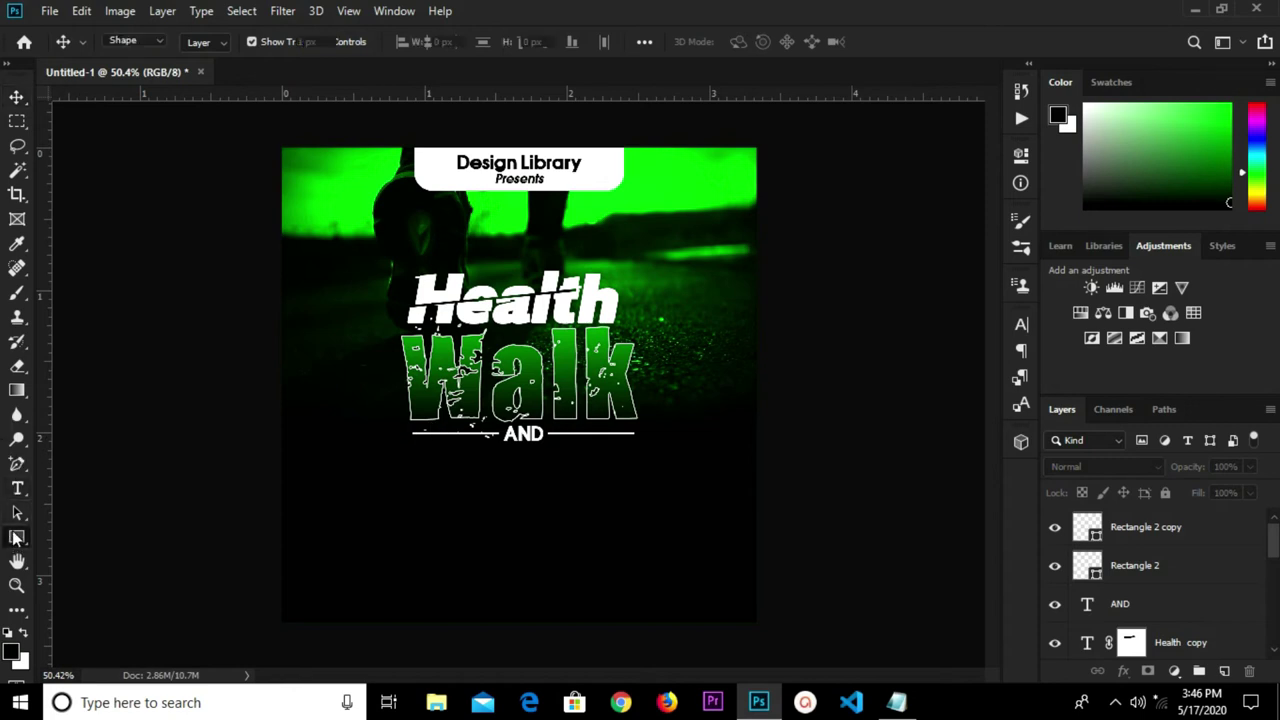
pyautogui.scroll(2, 509, 501)
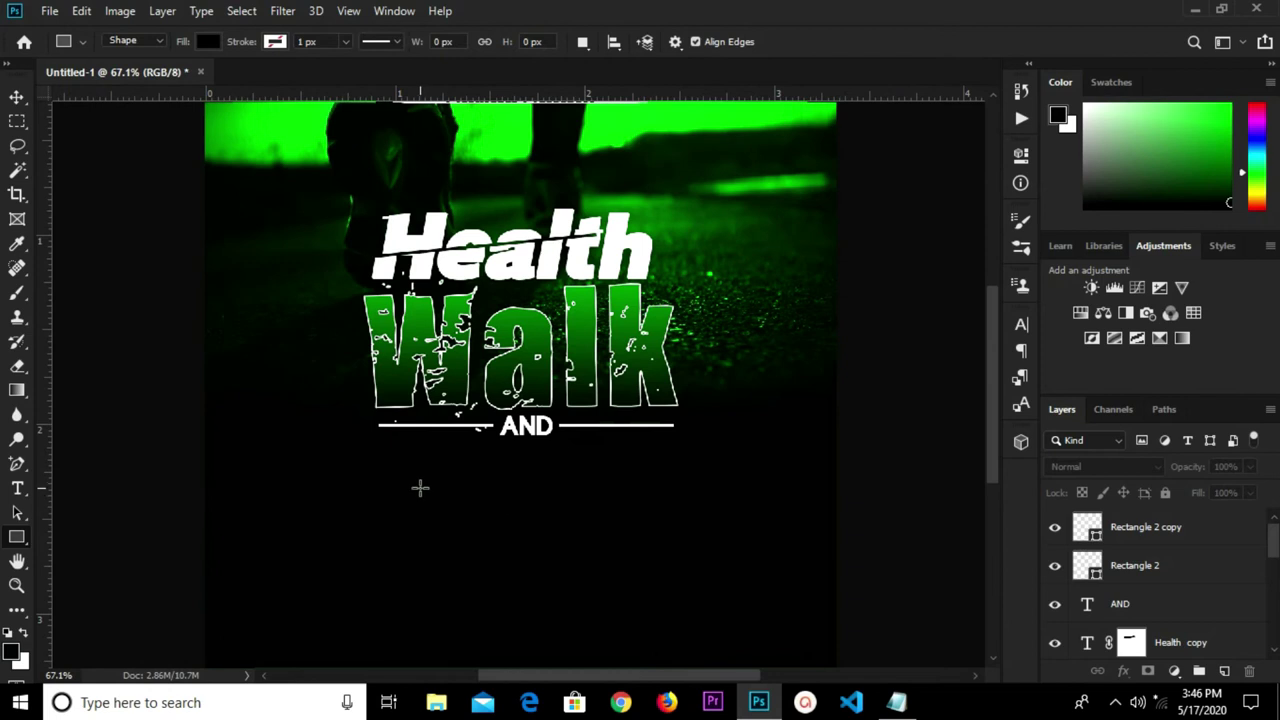
pyautogui.moveTo(372, 441); pyautogui.dragTo(685, 470)
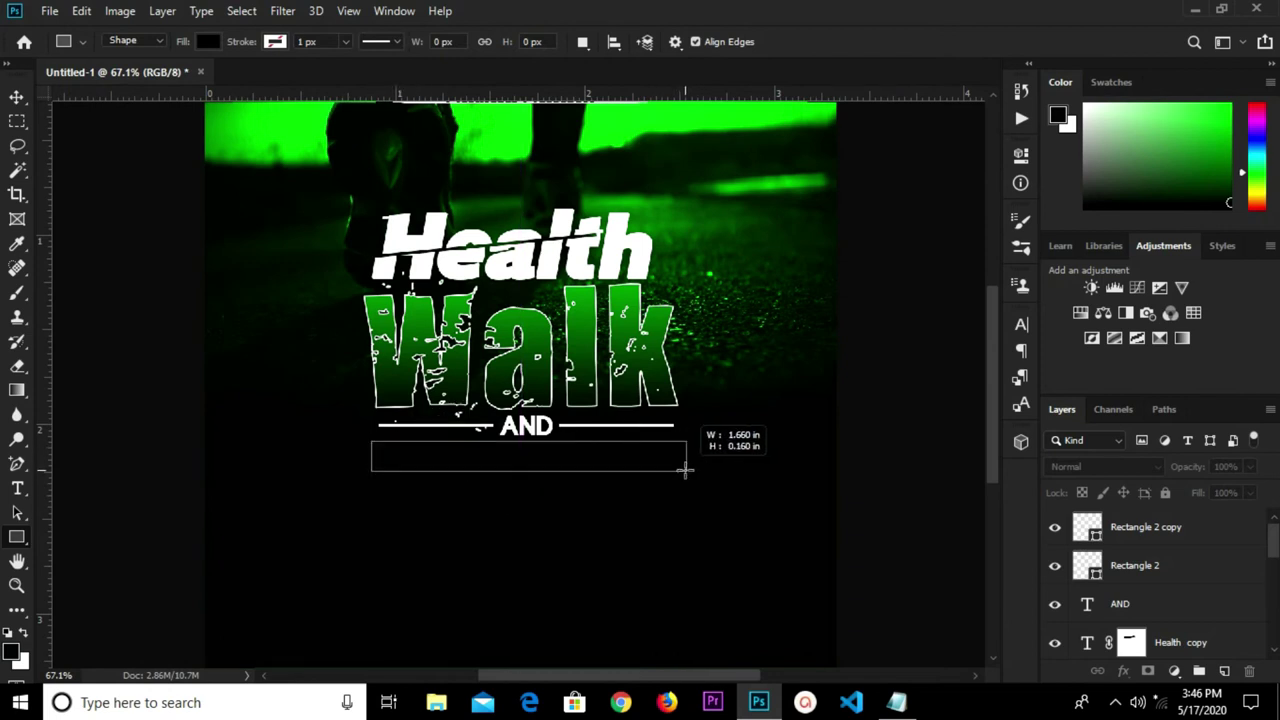
pyautogui.moveTo(685, 470); pyautogui.dragTo(683, 477)
pyautogui.moveTo(682, 476); pyautogui.dragTo(683, 476)
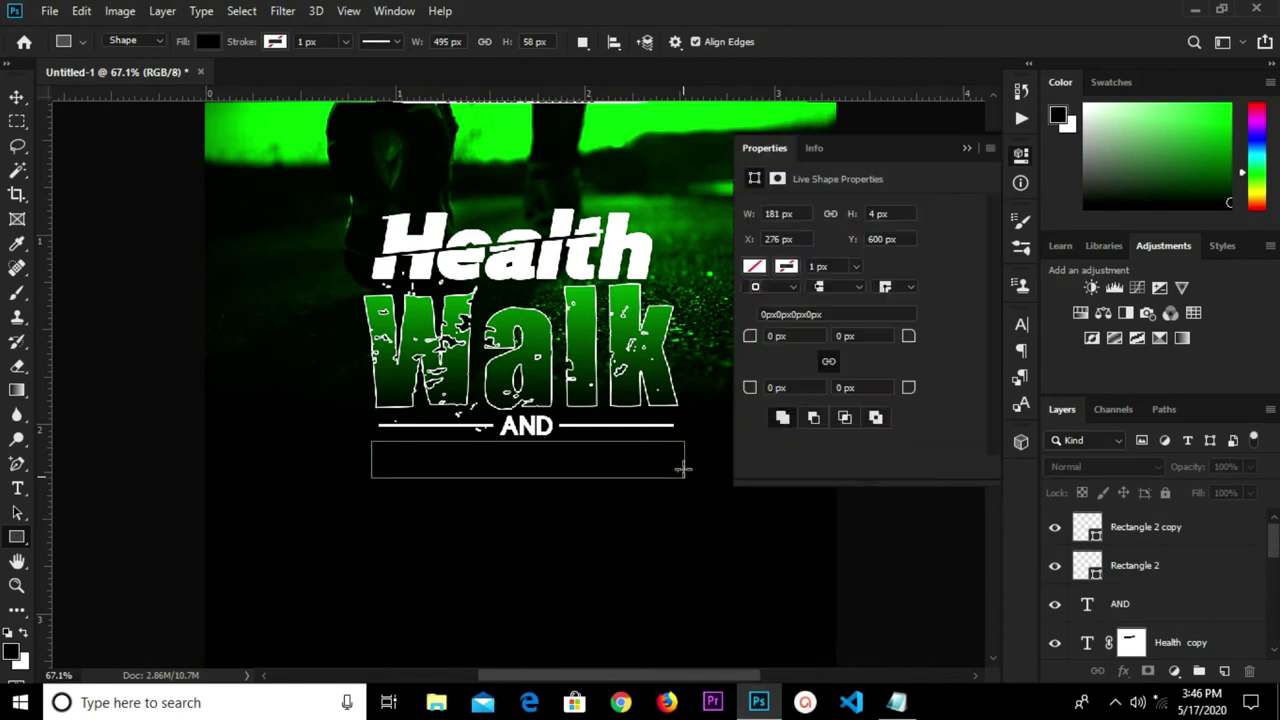
# Copy the yellow hex code ffba00 from the Notepad notes.
pyautogui.moveTo(896, 700)
pyautogui.click(826, 617)
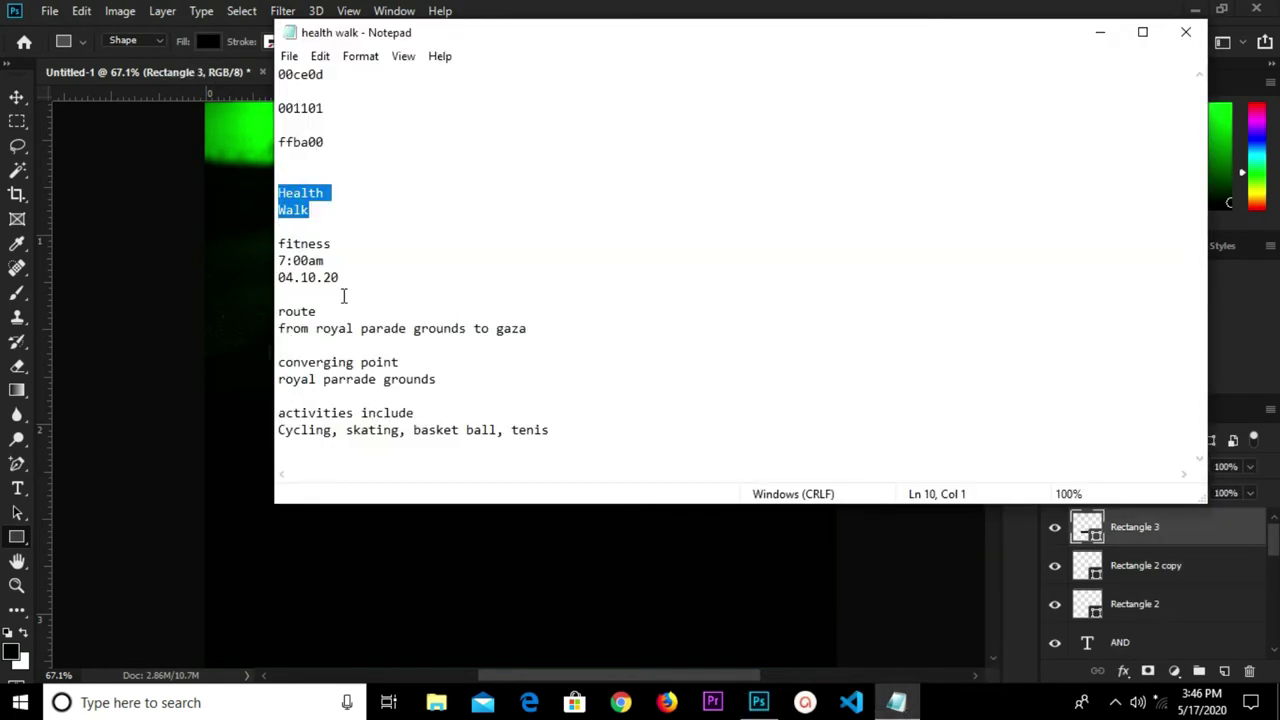
pyautogui.moveTo(334, 142); pyautogui.dragTo(278, 142)
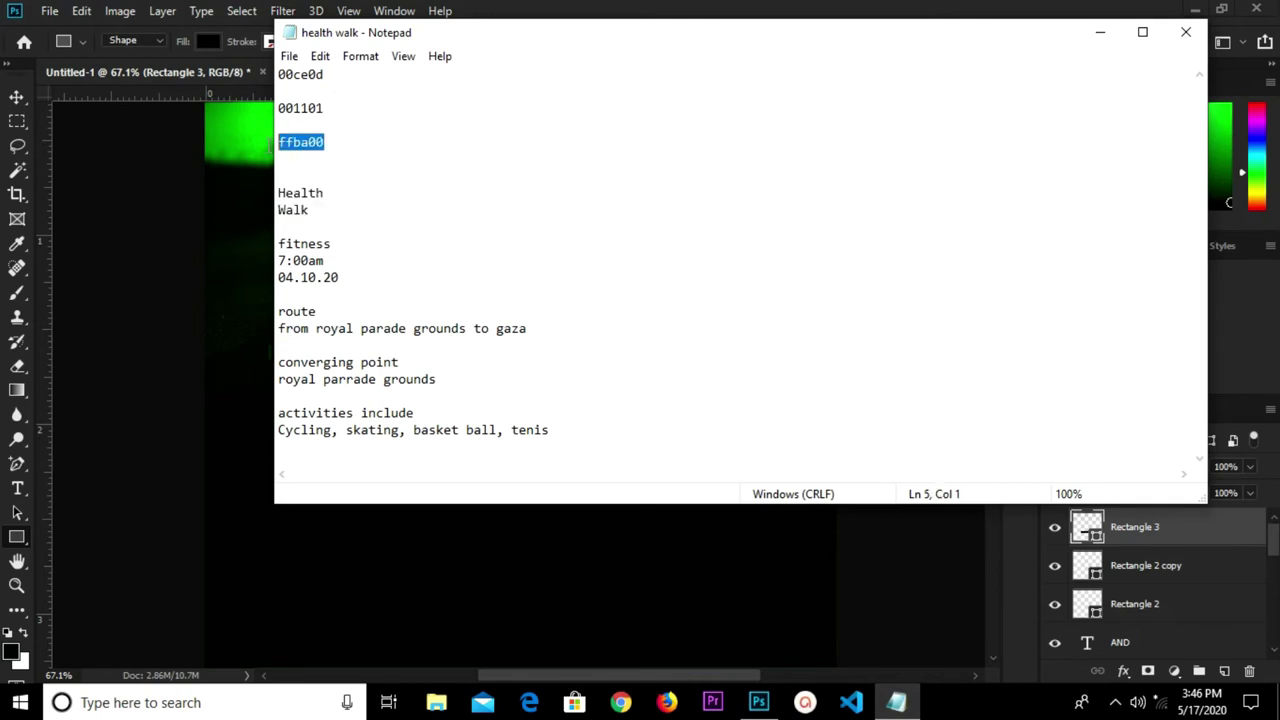
pyautogui.rightClick(300, 146)
pyautogui.click(334, 200)
pyautogui.click(207, 245)
# Fill the bar with yellow ffba00 via the Solid Color picker.
pyautogui.click(753, 266)
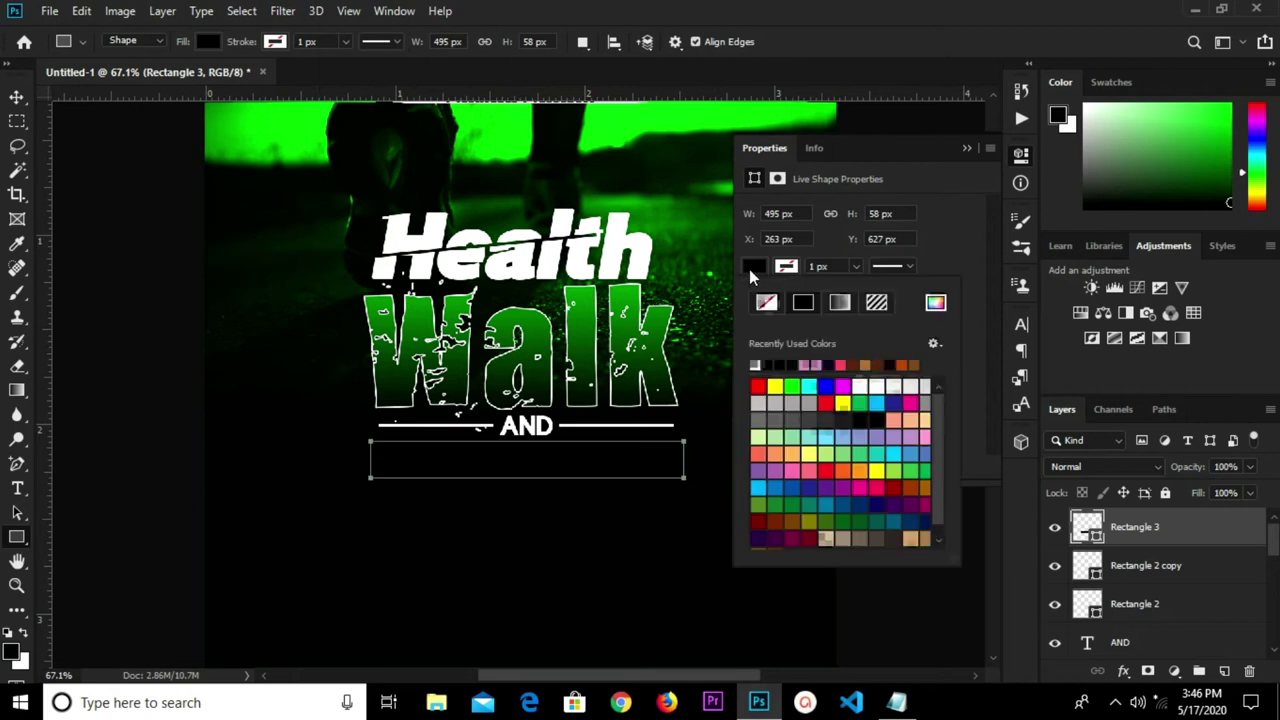
pyautogui.click(926, 306)
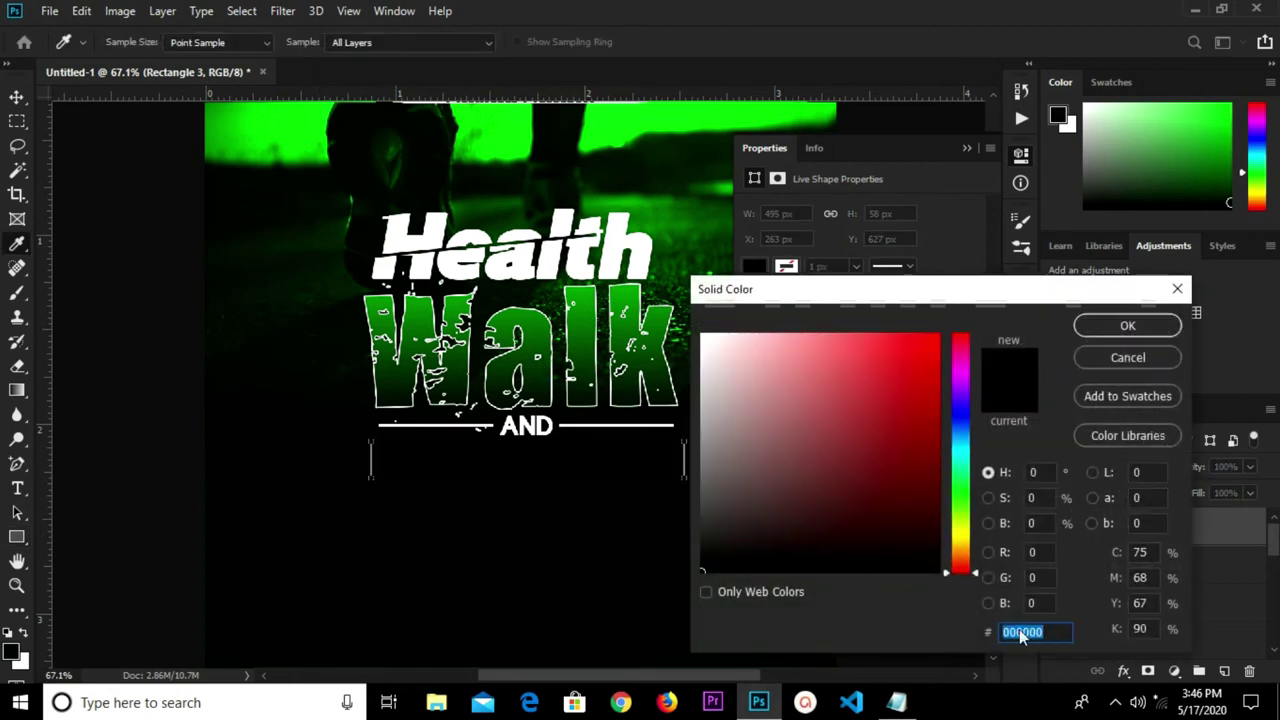
pyautogui.rightClick(1038, 635)
pyautogui.click(1083, 460)
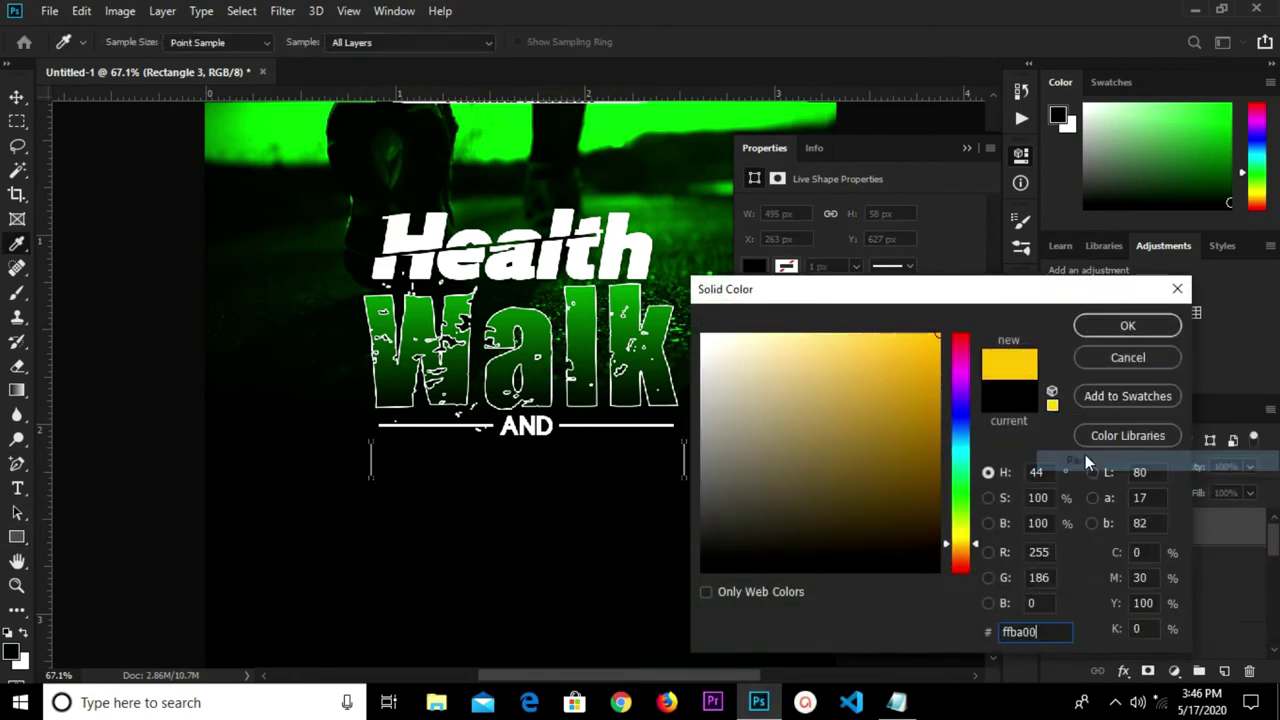
pyautogui.click(1100, 331)
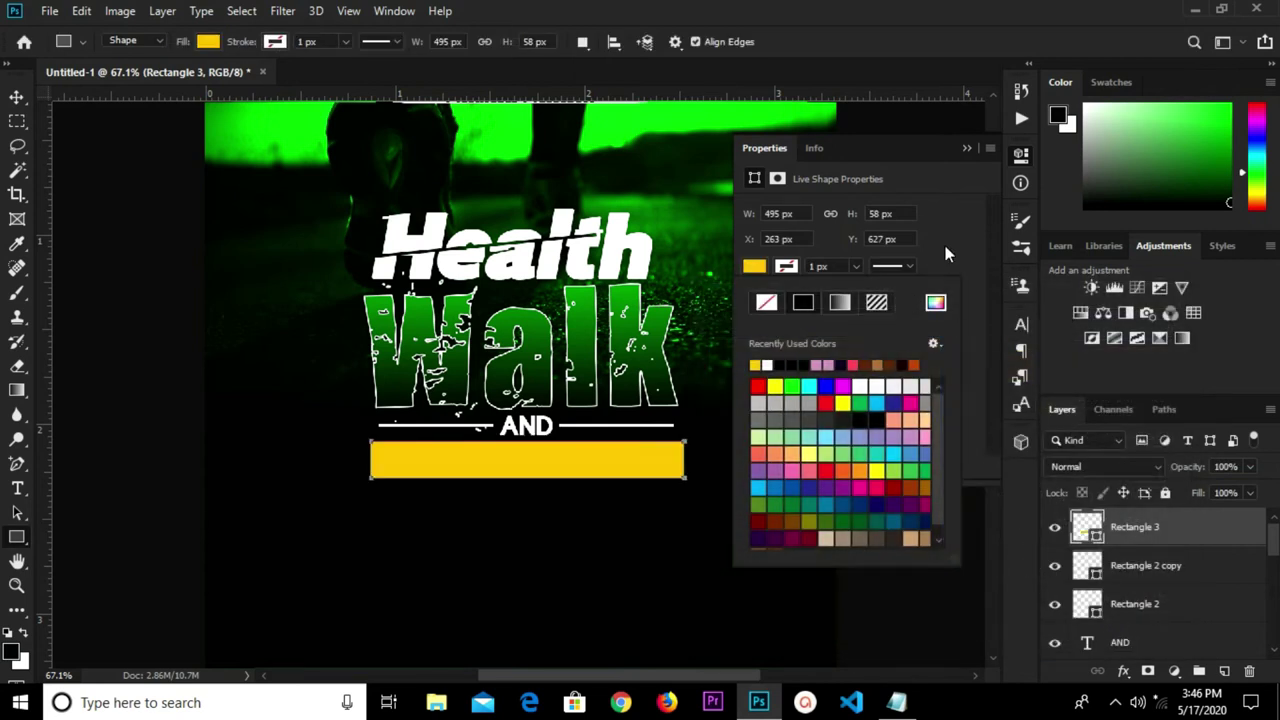
pyautogui.click(964, 156)
pyautogui.click(966, 149)
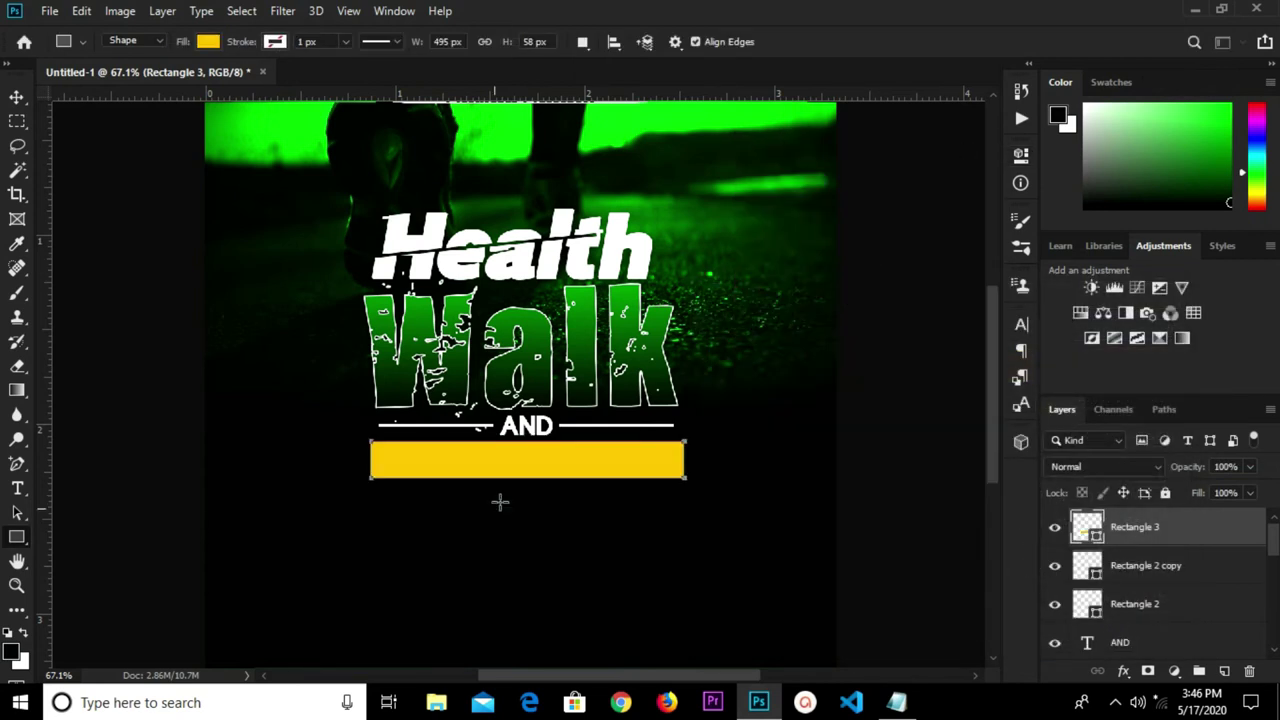
# Skew the yellow bar about -16° into a slanted parallelogram.
pyautogui.scroll(1, 487, 524)
pyautogui.scroll(2, 487, 524)
pyautogui.press('v')
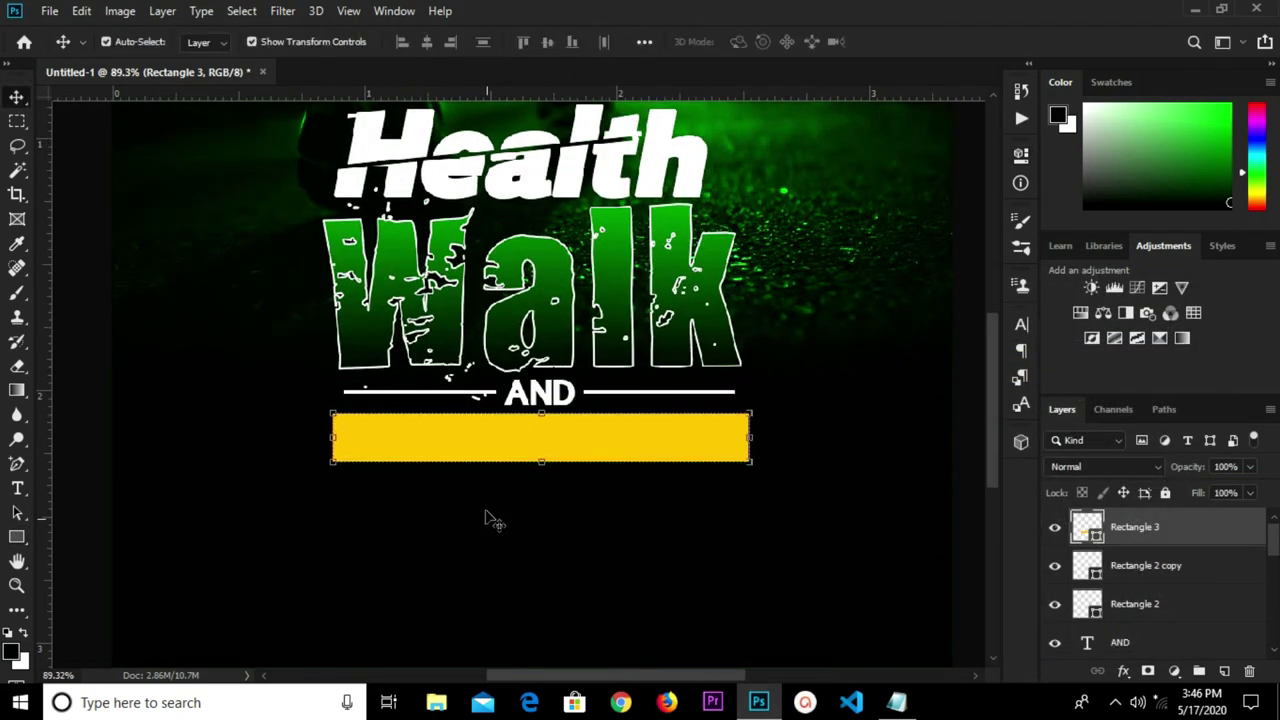
pyautogui.click(524, 464)
pyautogui.rightClick(575, 466)
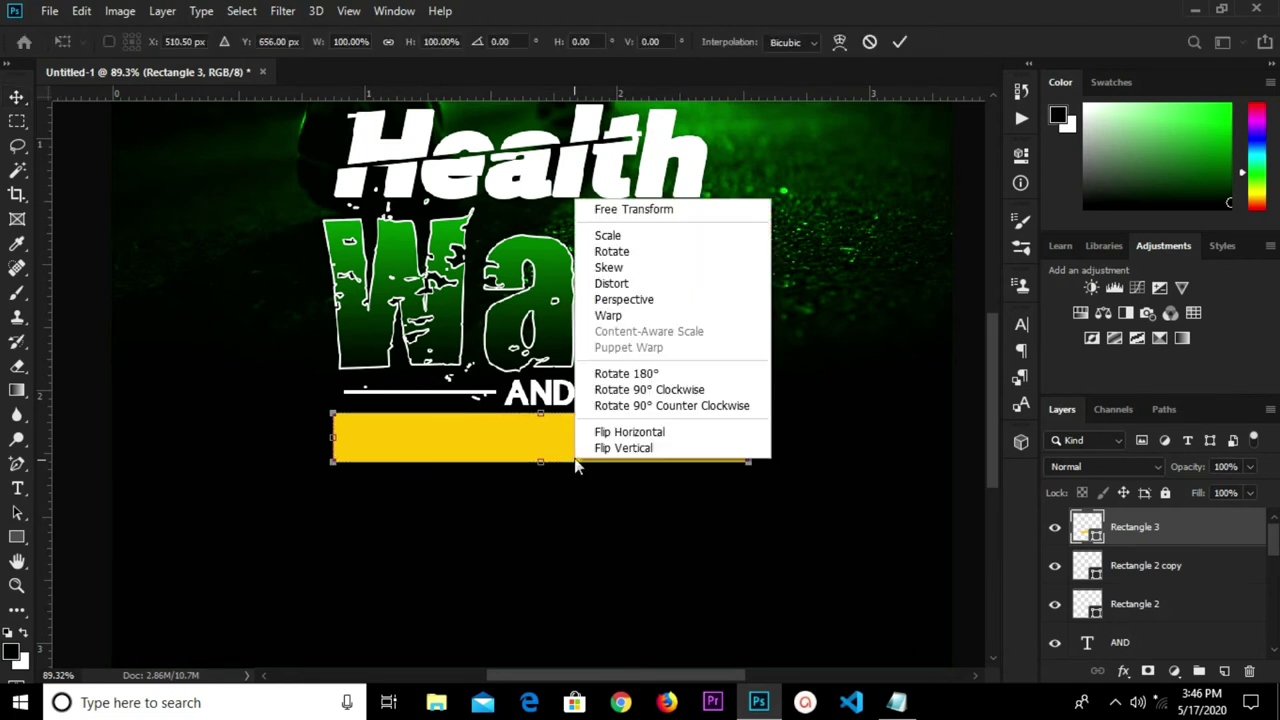
pyautogui.click(612, 268)
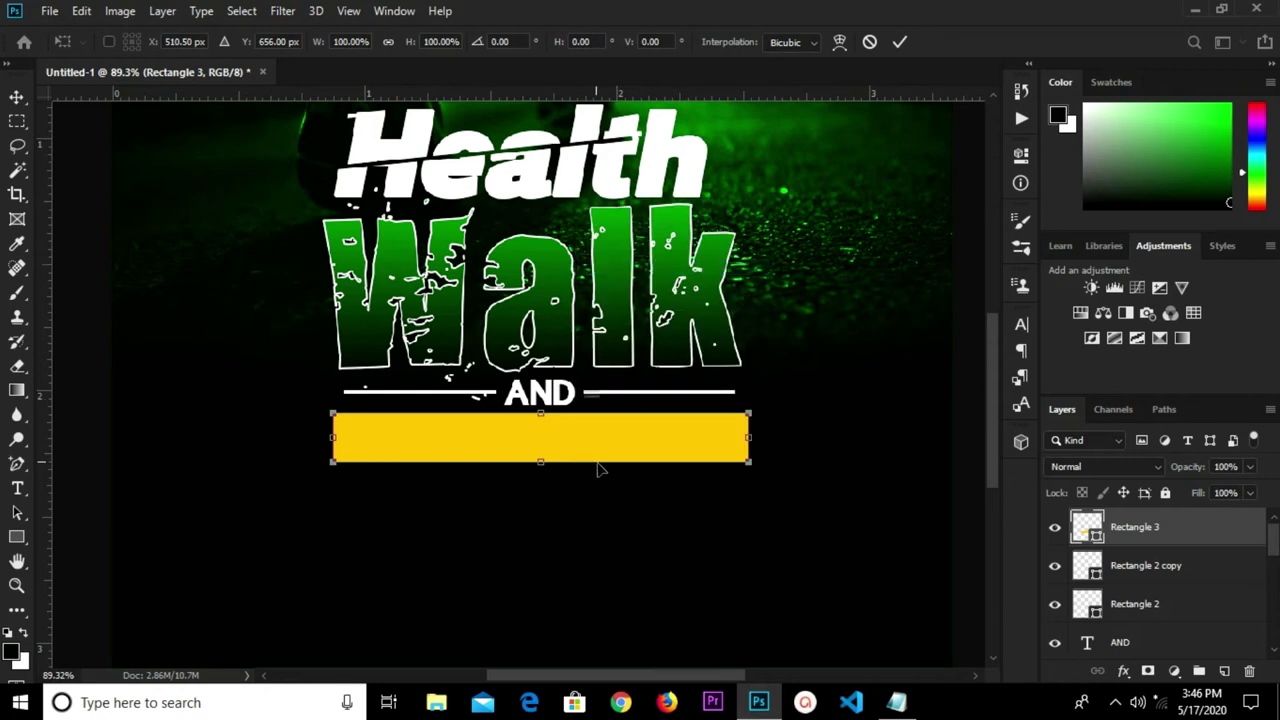
pyautogui.moveTo(595, 470); pyautogui.dragTo(585, 470)
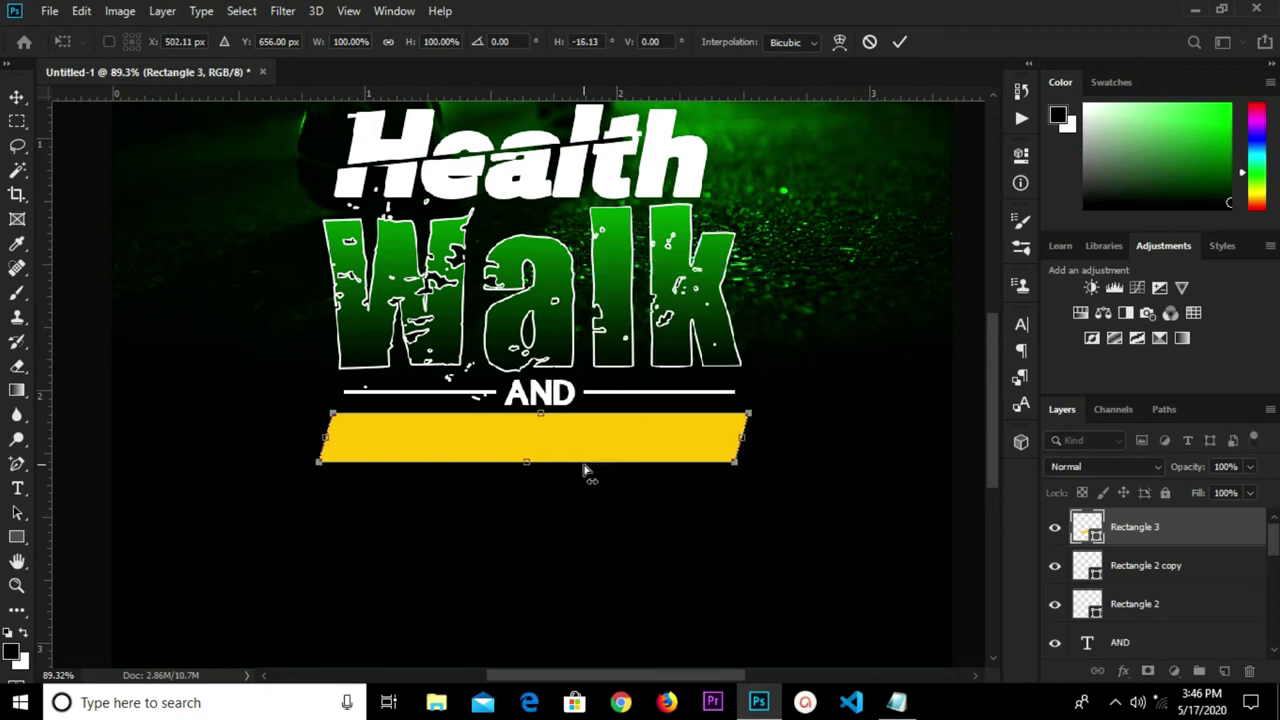
pyautogui.click(898, 41)
pyautogui.scroll(-3, 728, 384)
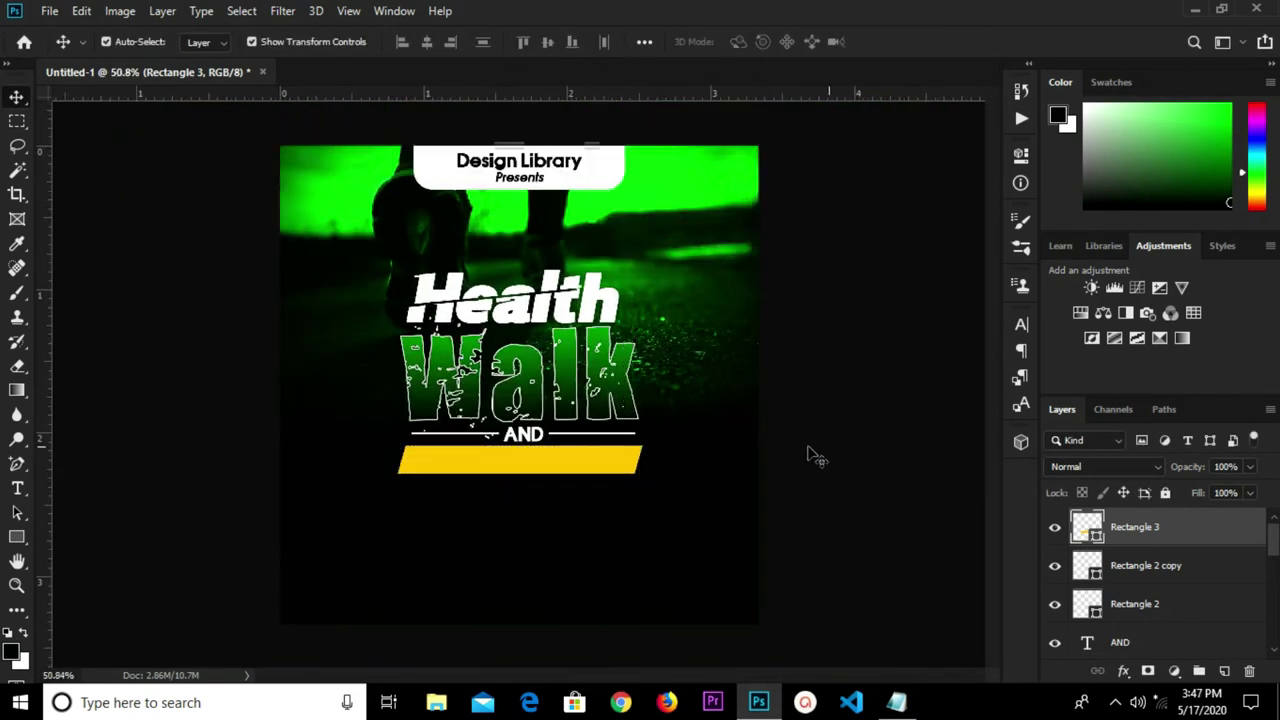
pyautogui.click(516, 484)
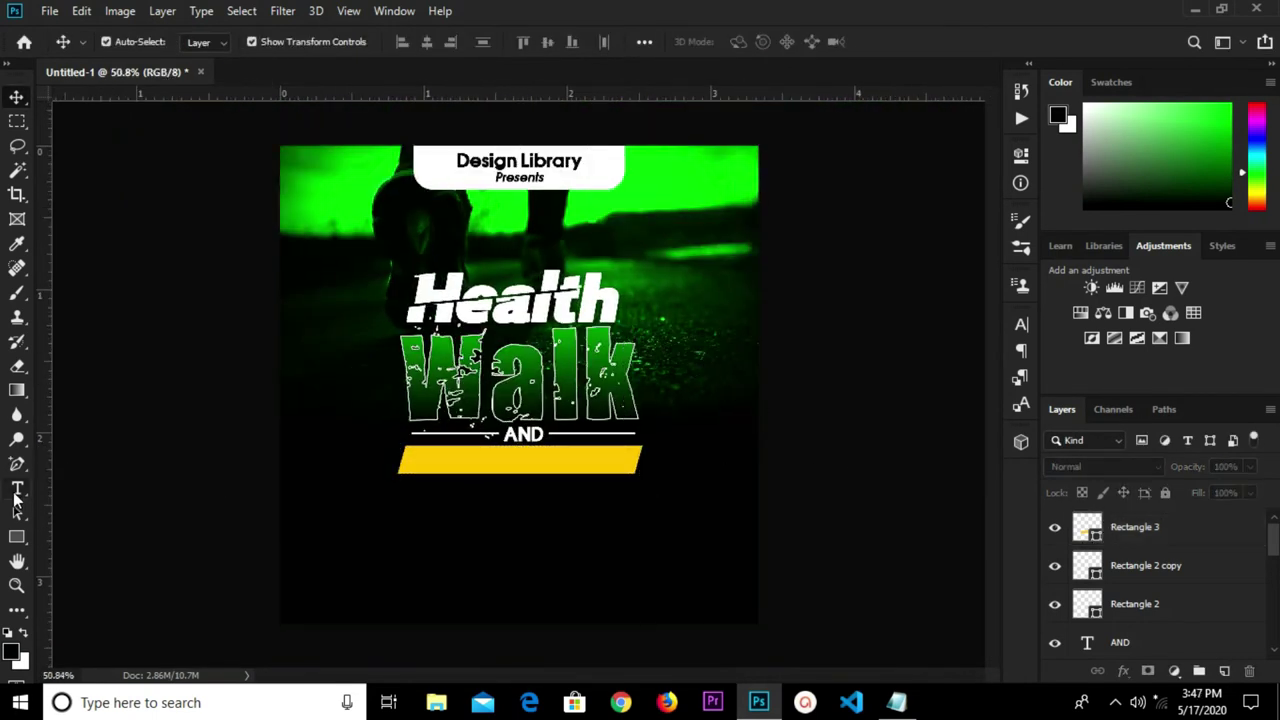
# Copy the word 'fitness' from the health walk notes.
pyautogui.click(897, 702)
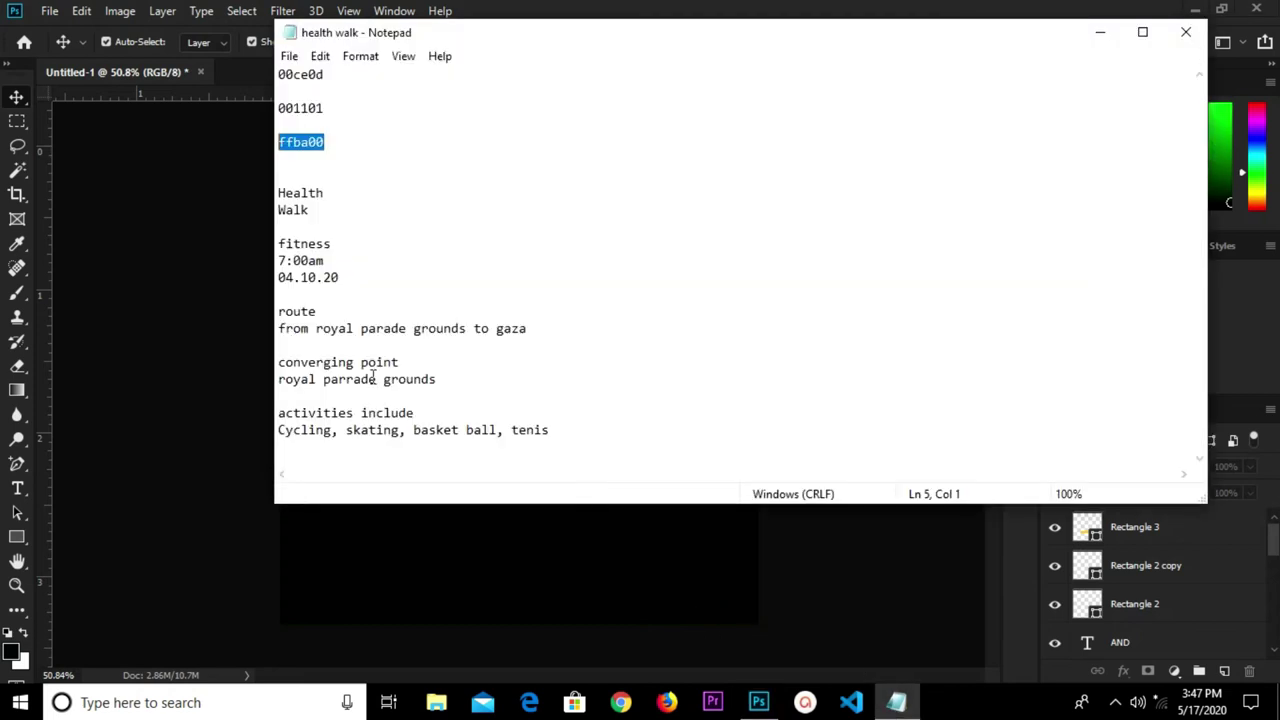
pyautogui.click(355, 258)
pyautogui.moveTo(351, 245); pyautogui.dragTo(270, 246)
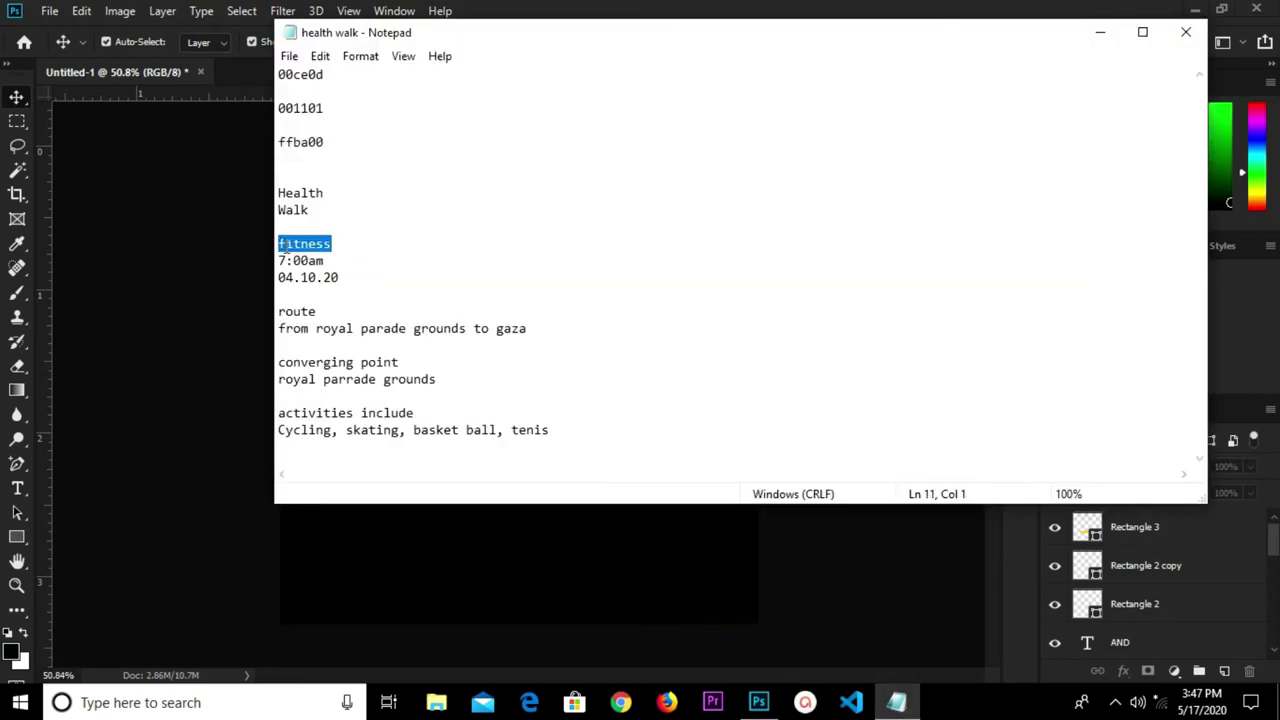
pyautogui.rightClick(283, 246)
pyautogui.click(330, 306)
# Set the Type tool to BengasiBold 16 pt and place a text cursor below the yellow bar.
pyautogui.click(454, 570)
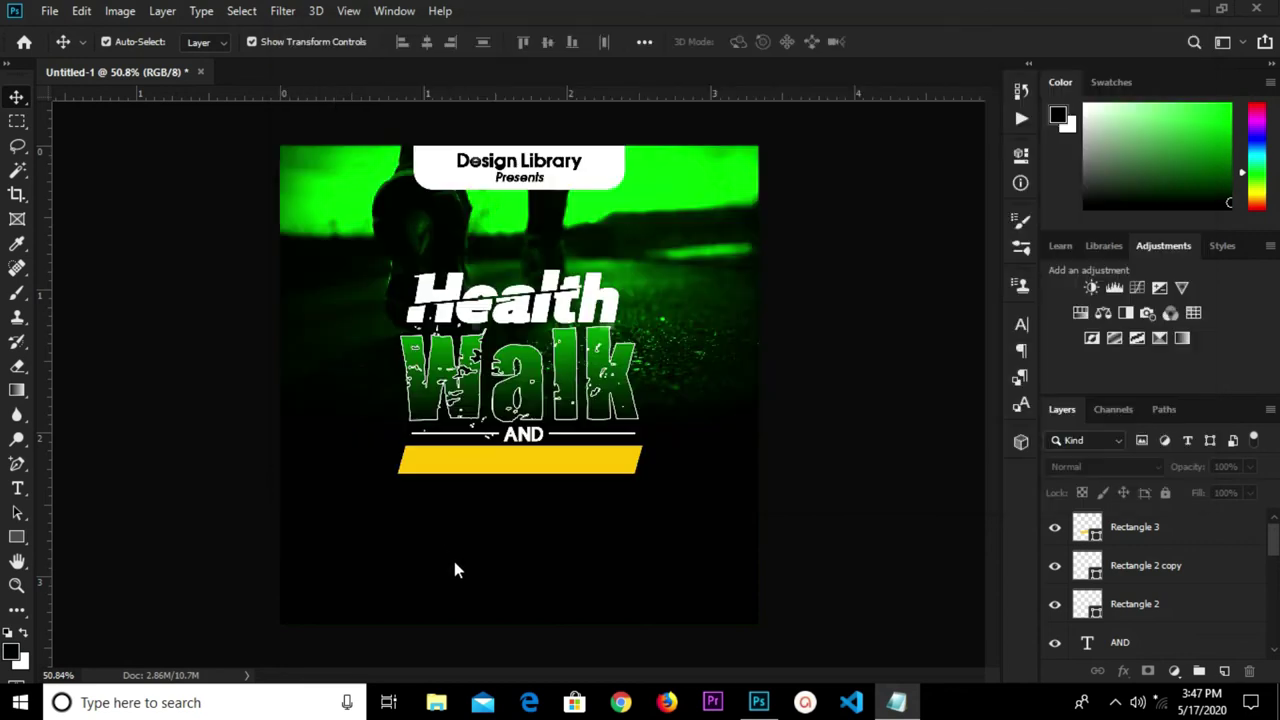
pyautogui.scroll(2, 454, 570)
pyautogui.press('t')
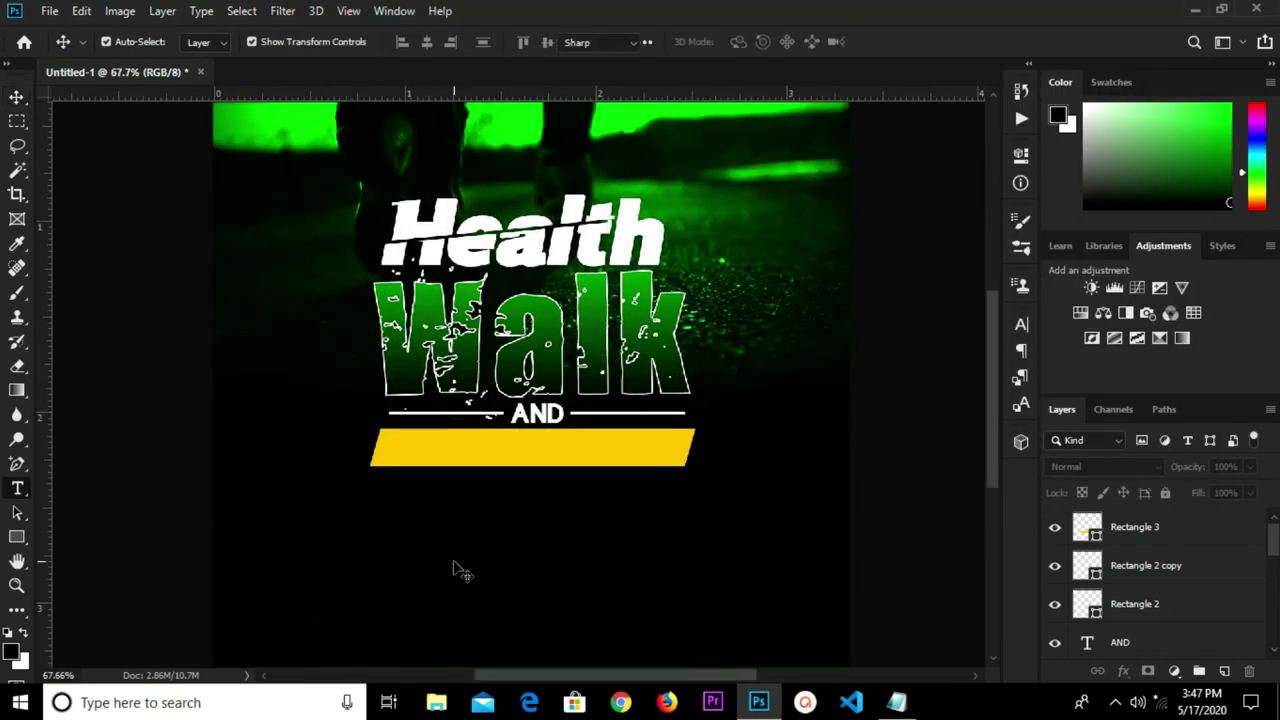
pyautogui.click(267, 41)
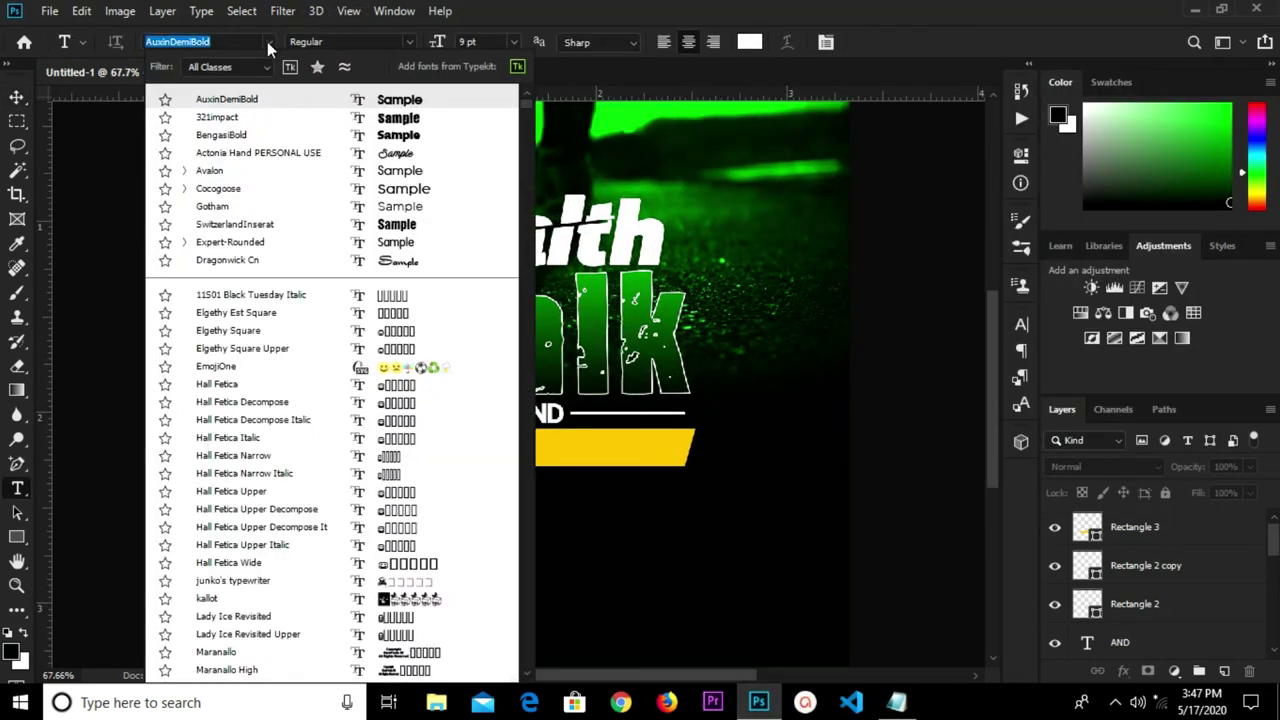
pyautogui.click(267, 137)
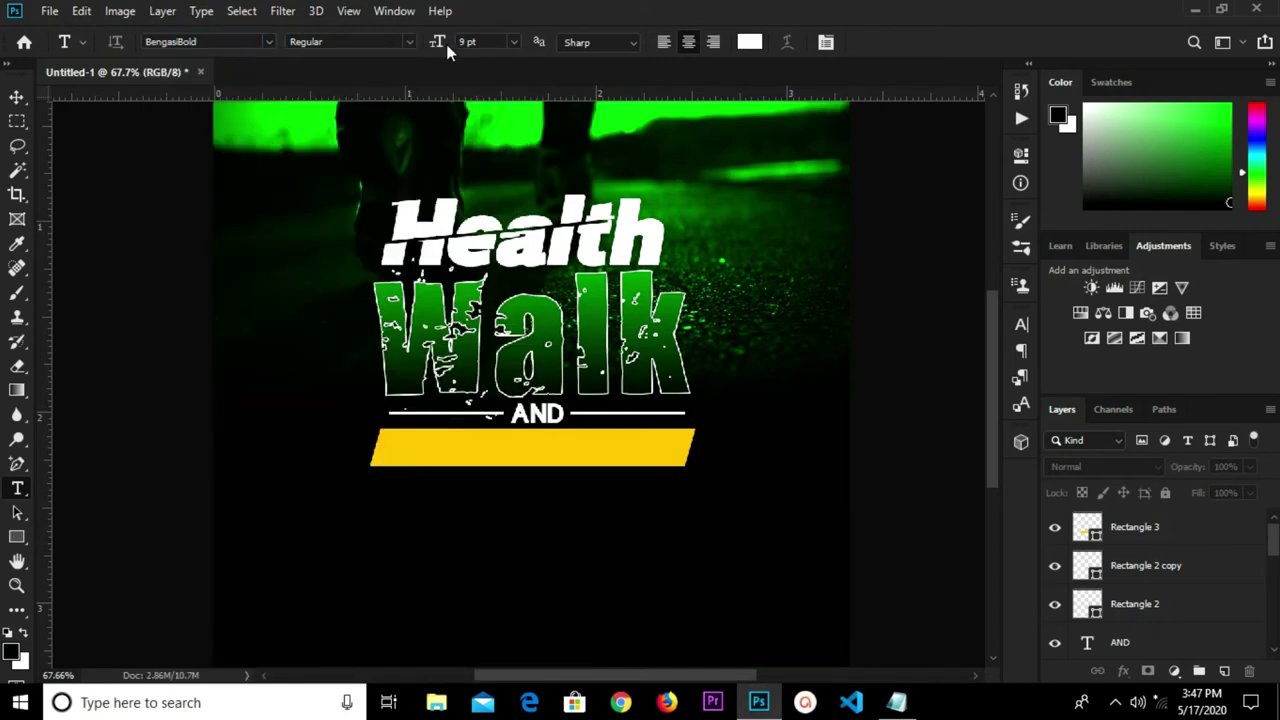
pyautogui.click(513, 41)
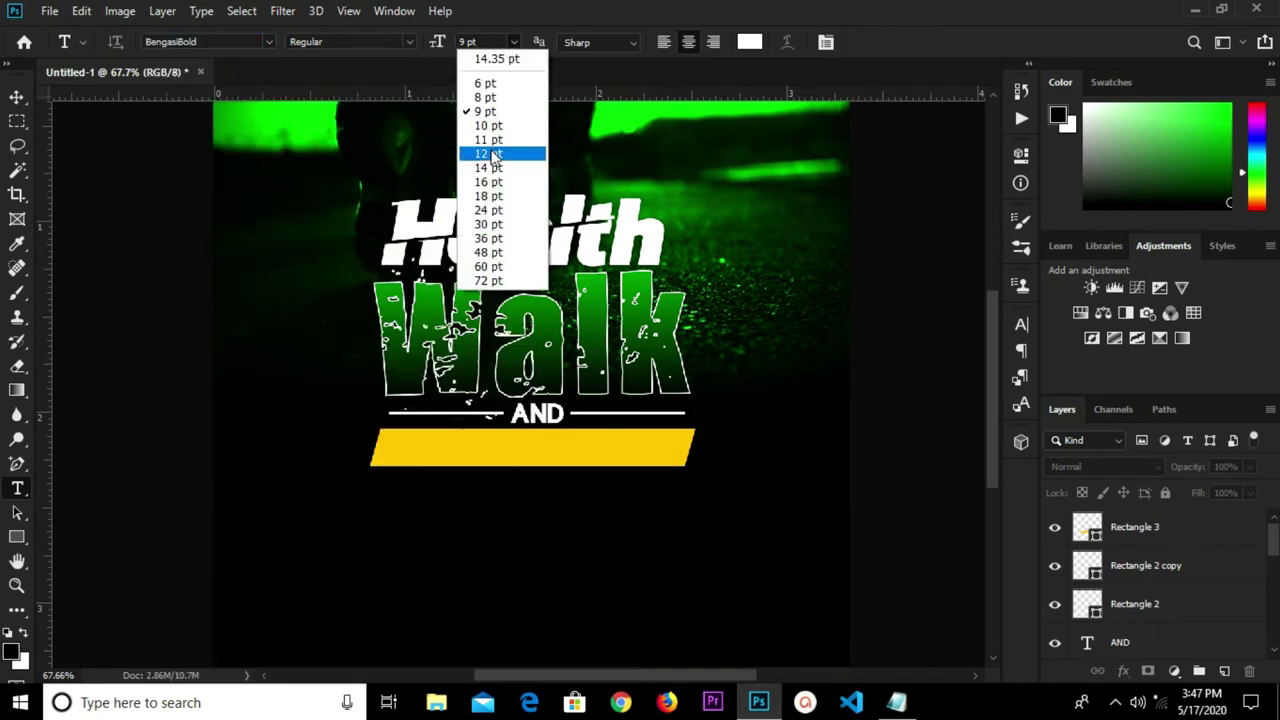
pyautogui.click(495, 182)
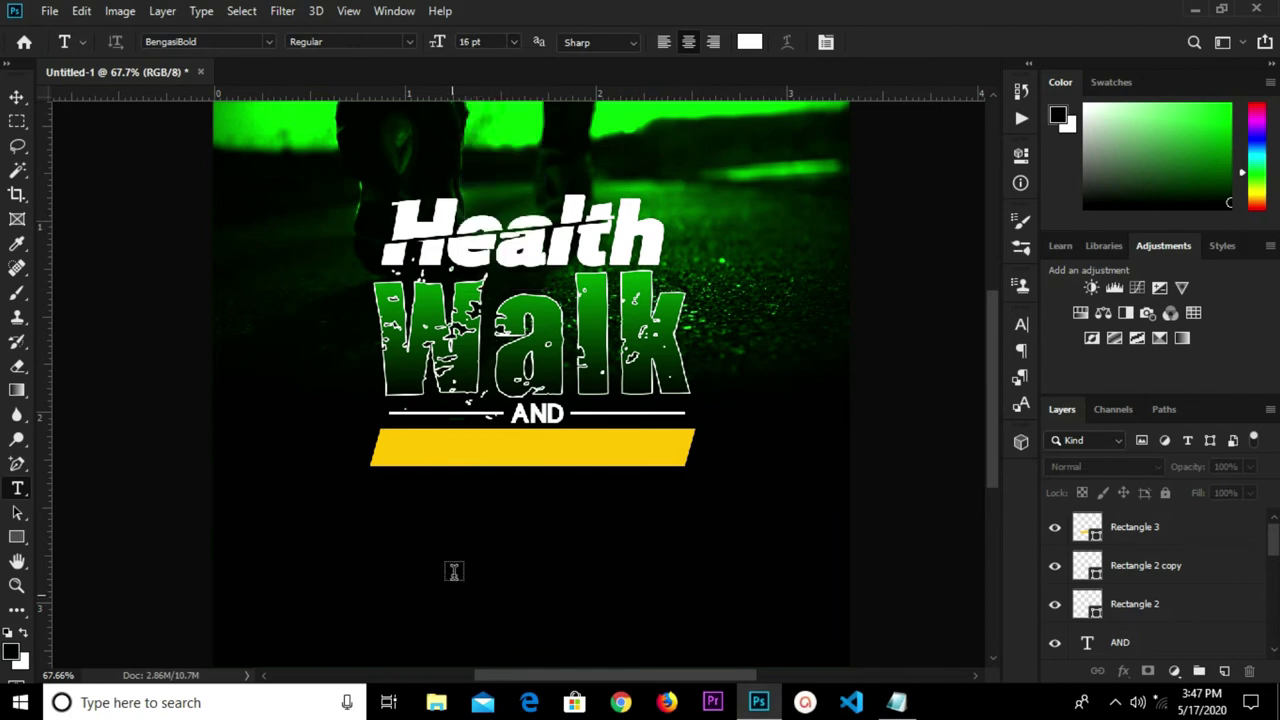
pyautogui.click(458, 520)
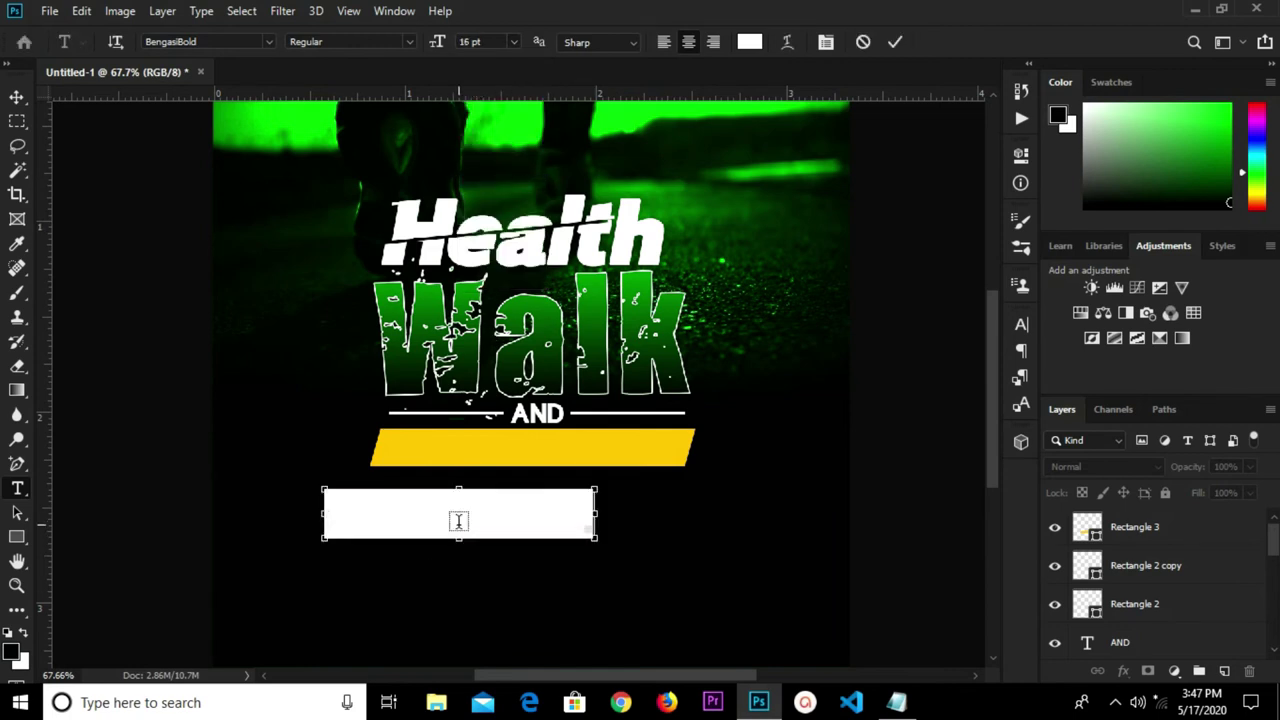
pyautogui.click(458, 533)
# Type 'fitness' and format it as All Caps, Faux Italic AuxinDemiBold.
pyautogui.write('fitness')
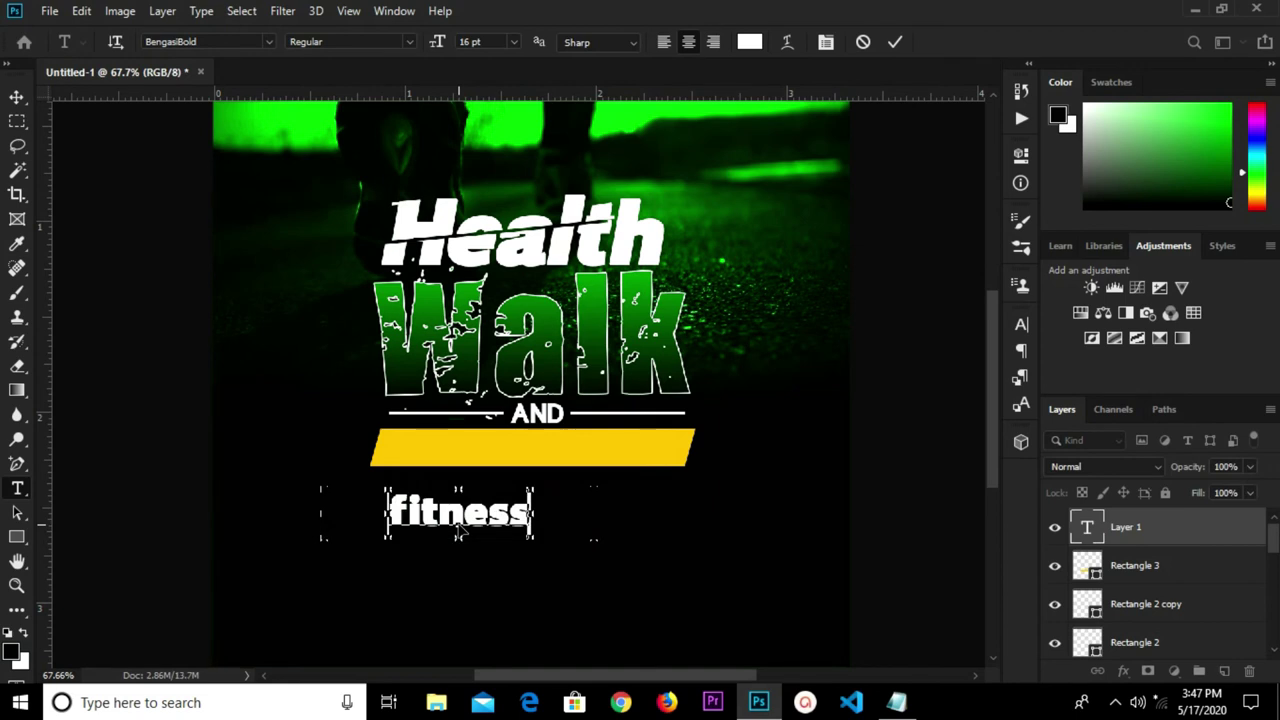
pyautogui.click(897, 42)
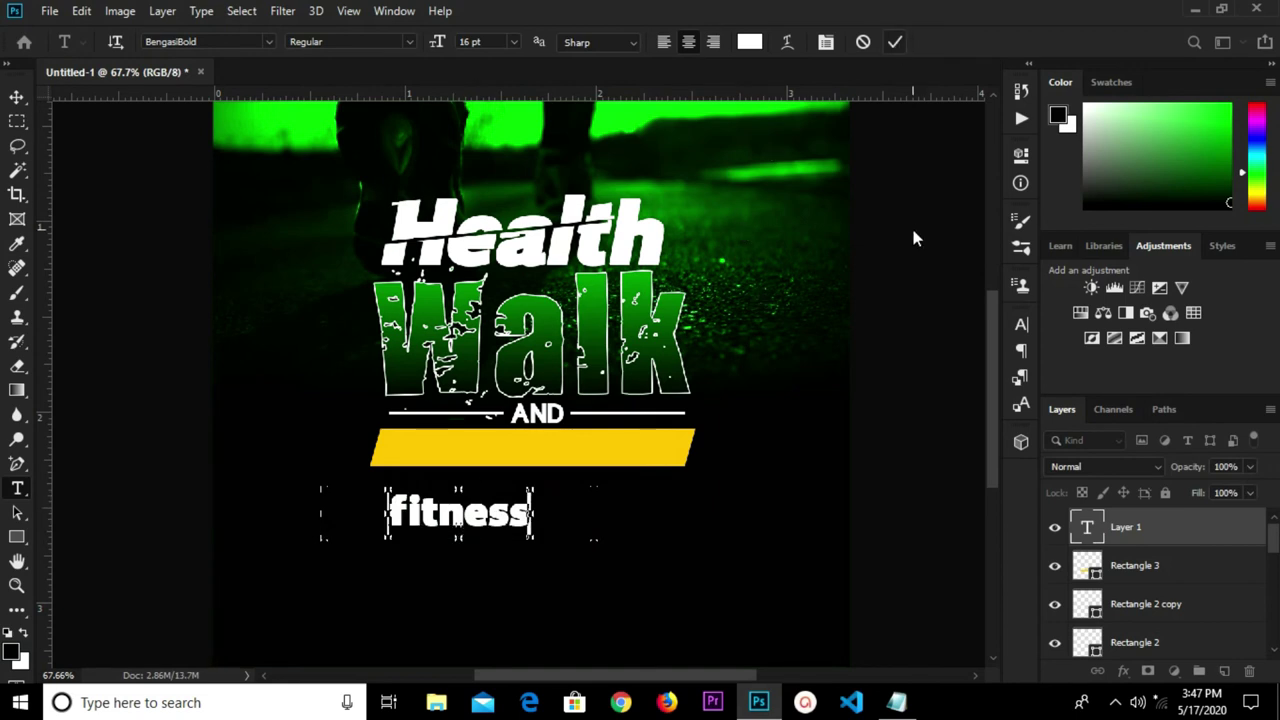
pyautogui.click(1019, 324)
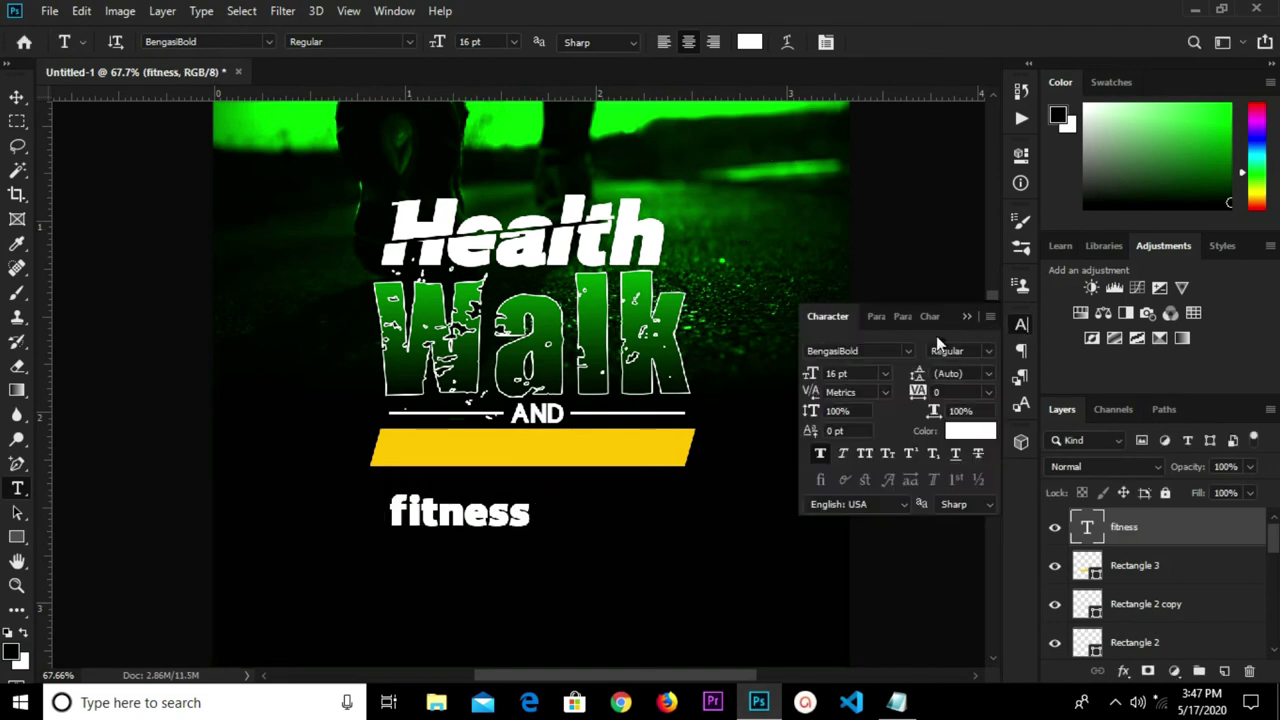
pyautogui.click(864, 455)
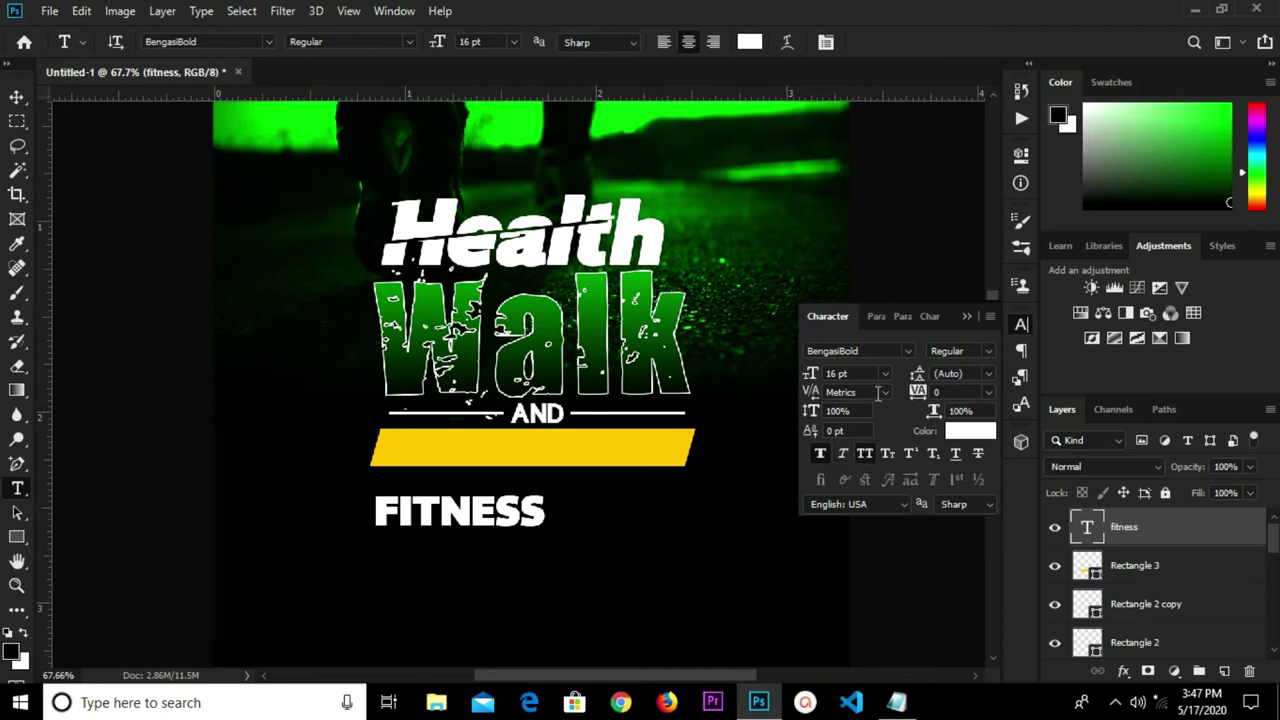
pyautogui.click(908, 351)
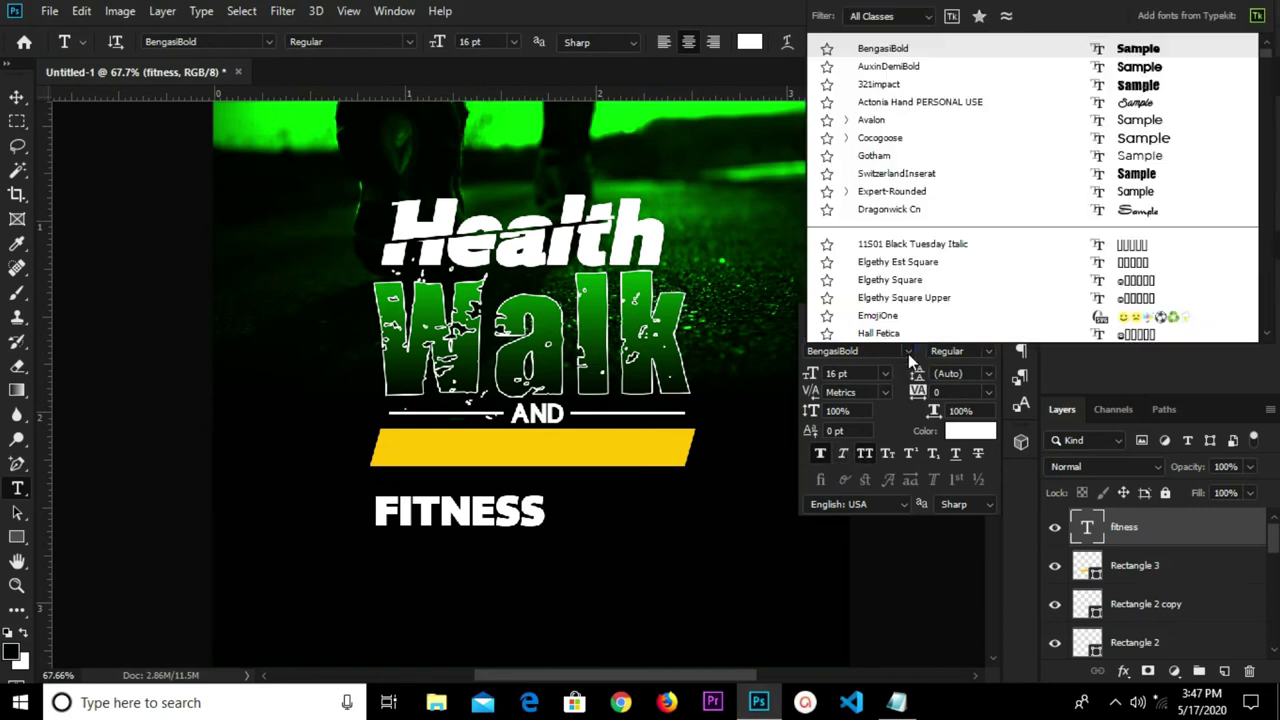
pyautogui.click(903, 66)
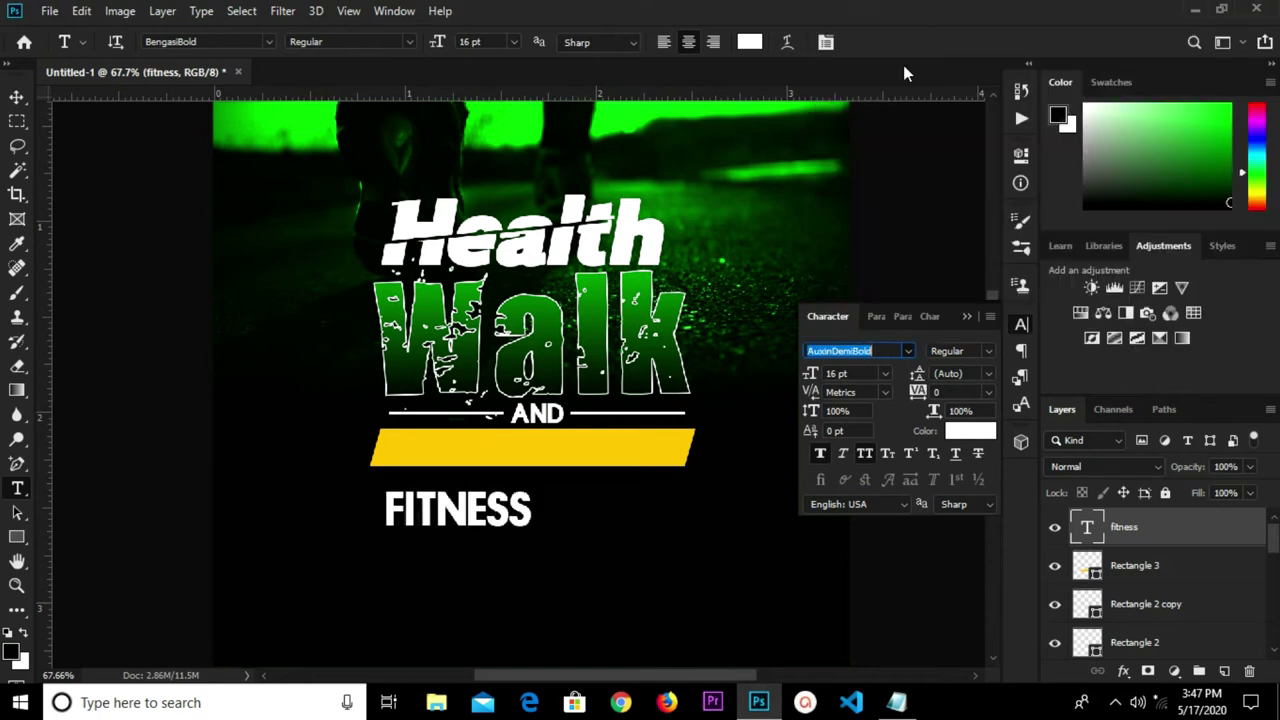
pyautogui.click(841, 454)
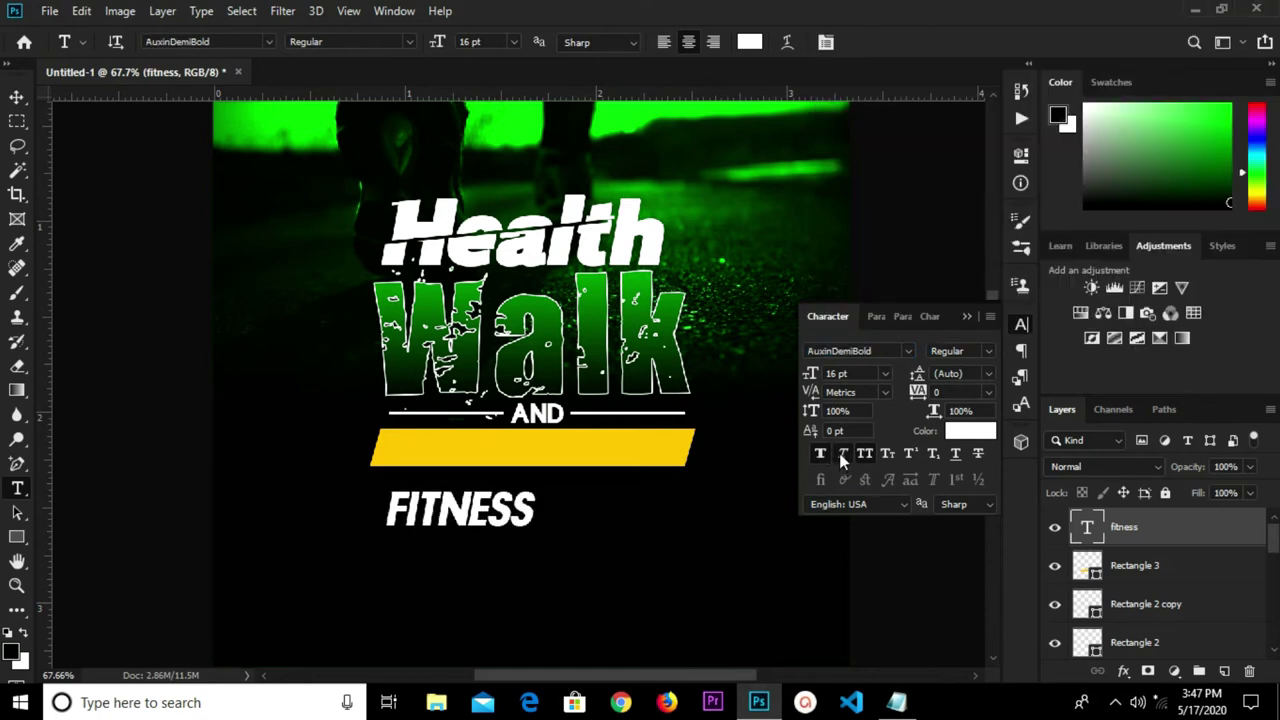
pyautogui.click(966, 316)
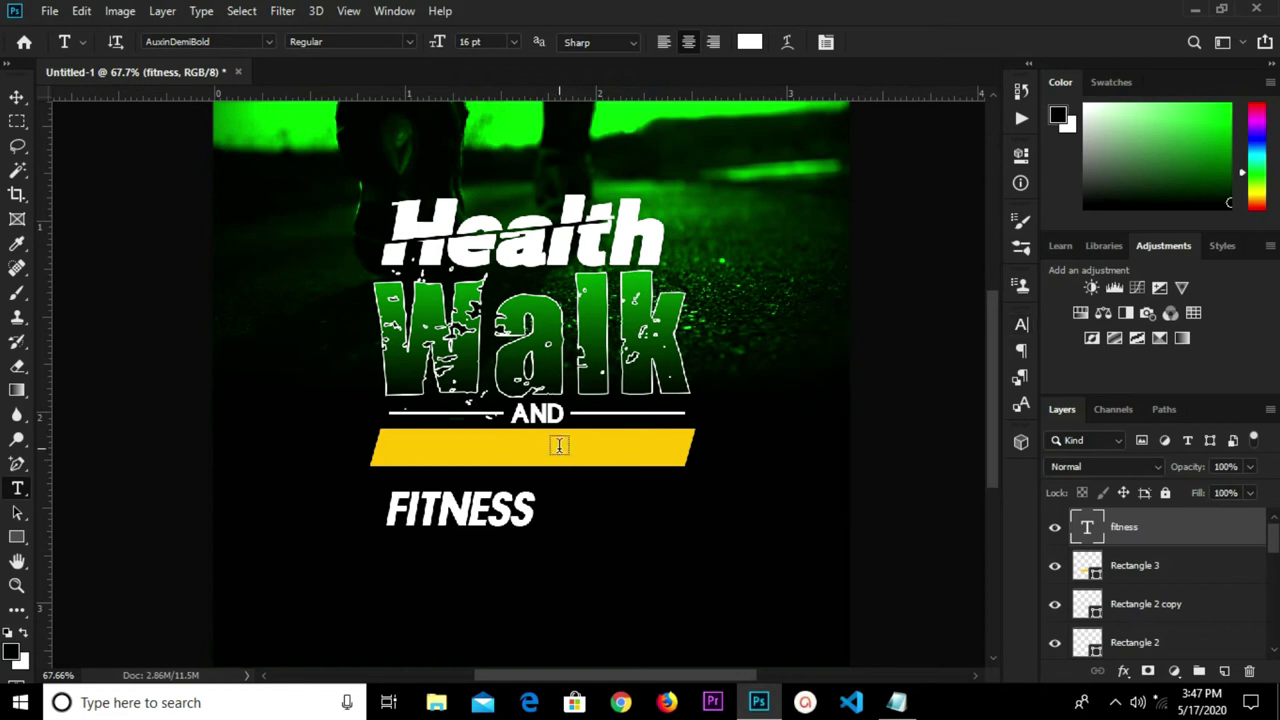
pyautogui.click(749, 42)
# Colour FITNESS a near-black green sampled from the photo and move it onto the yellow bar.
pyautogui.click(668, 565)
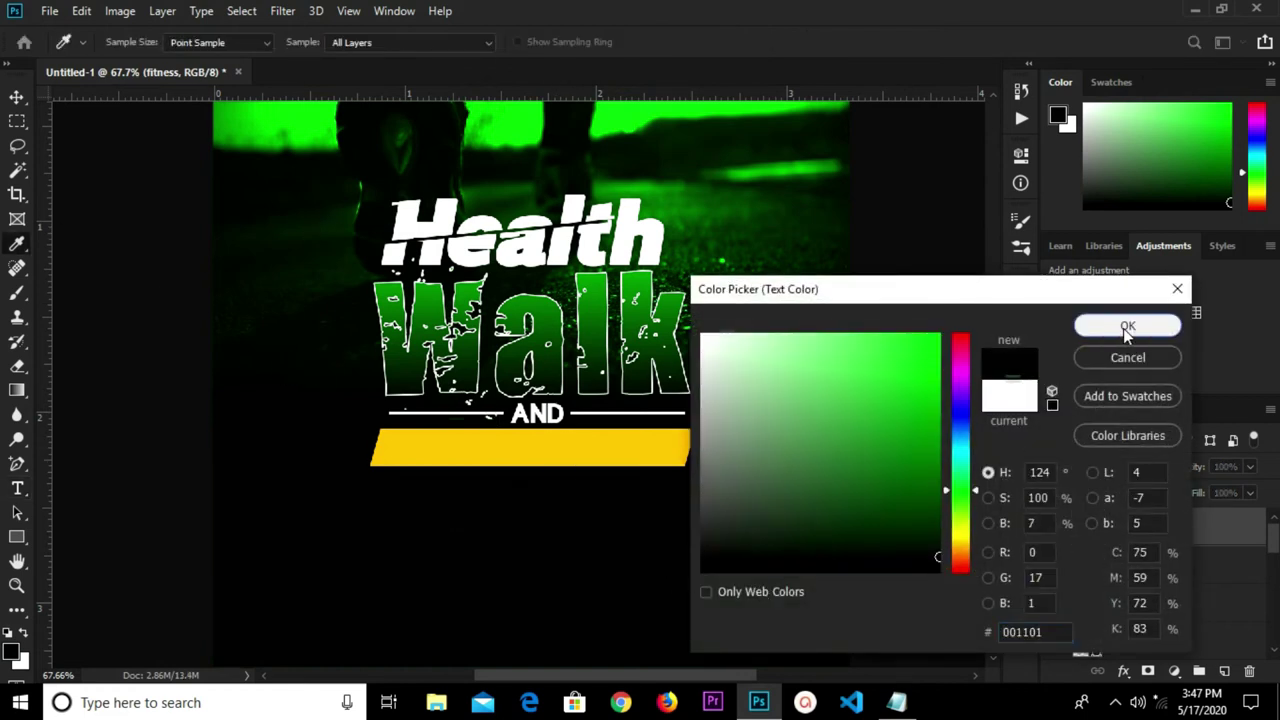
pyautogui.click(1126, 327)
pyautogui.press('v')
pyautogui.moveTo(463, 510); pyautogui.dragTo(447, 447)
pyautogui.scroll(2, 520, 450)
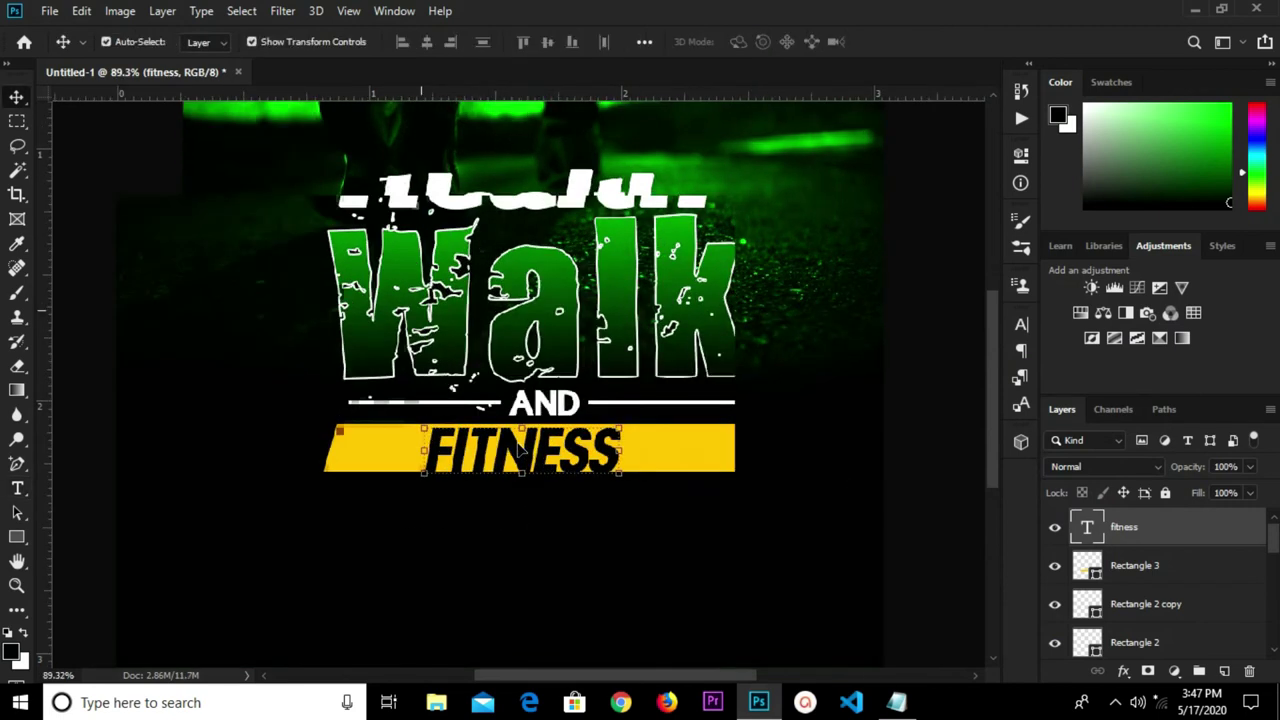
pyautogui.scroll(1, 520, 450)
# Shrink FITNESS slightly with Free Transform to fit the yellow bar.
pyautogui.hotkey('ctrl', 't')
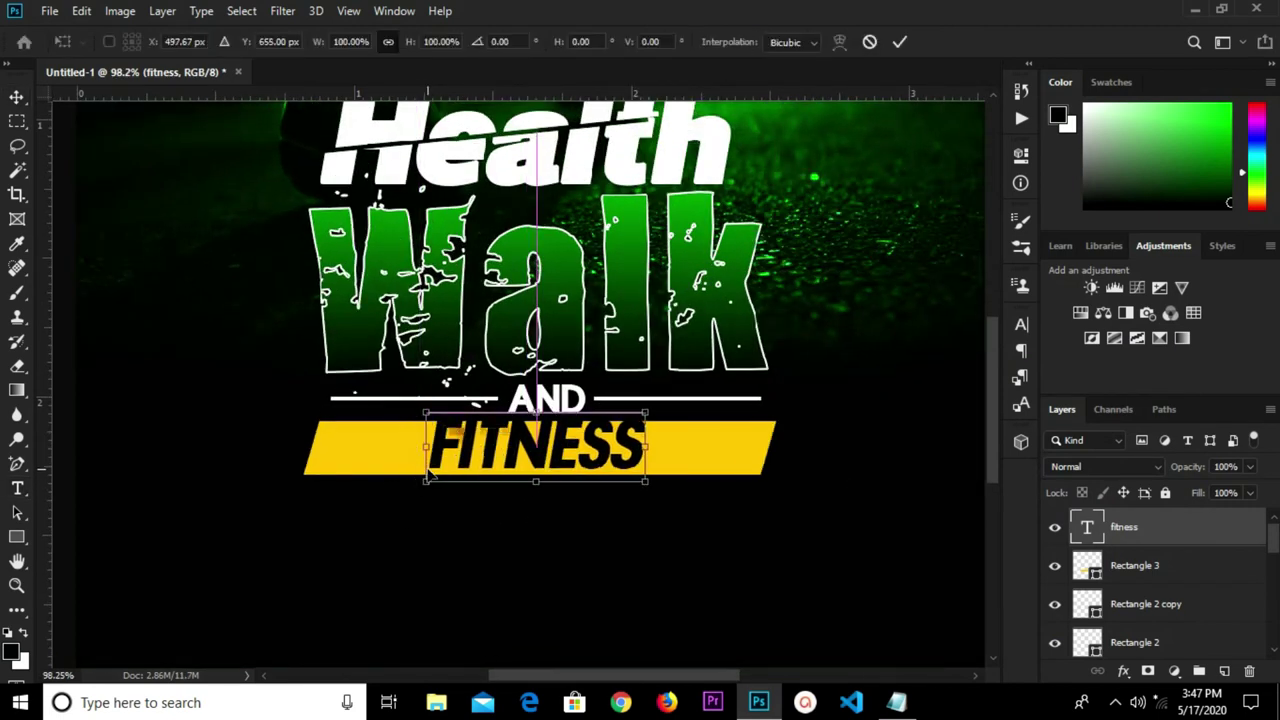
pyautogui.moveTo(643, 411); pyautogui.dragTo(631, 437)
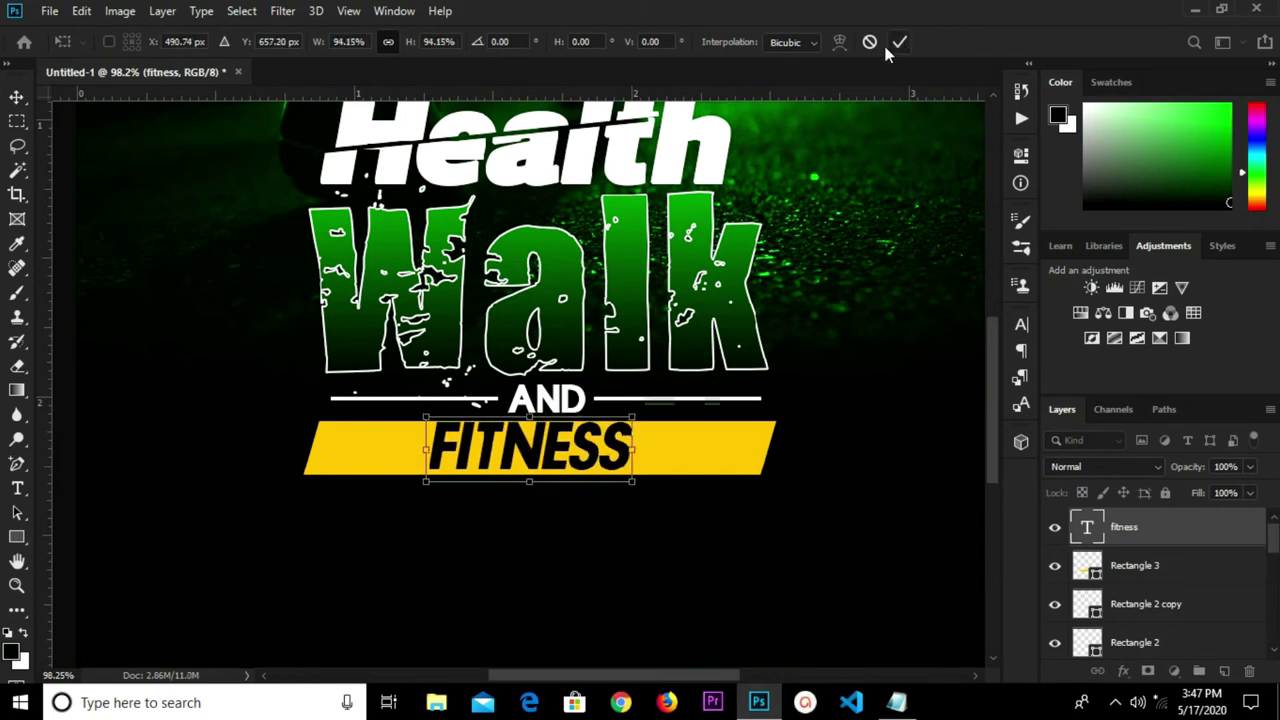
pyautogui.click(898, 42)
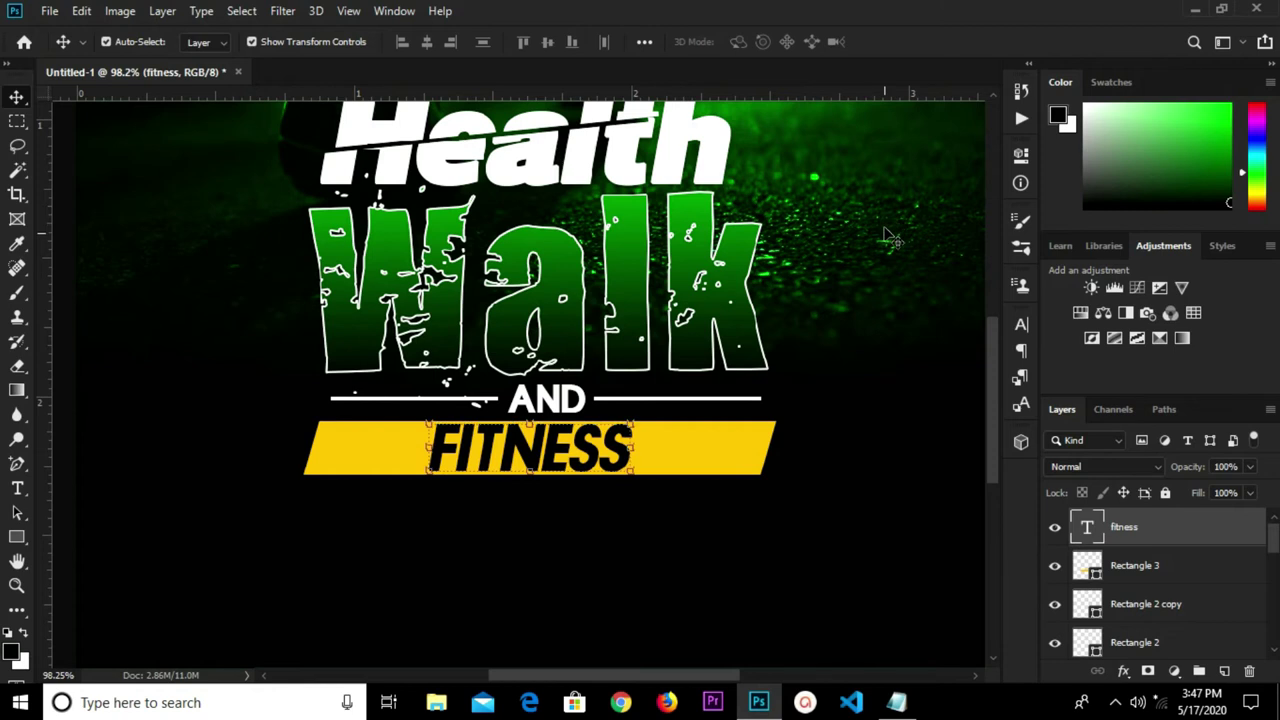
pyautogui.click(862, 334)
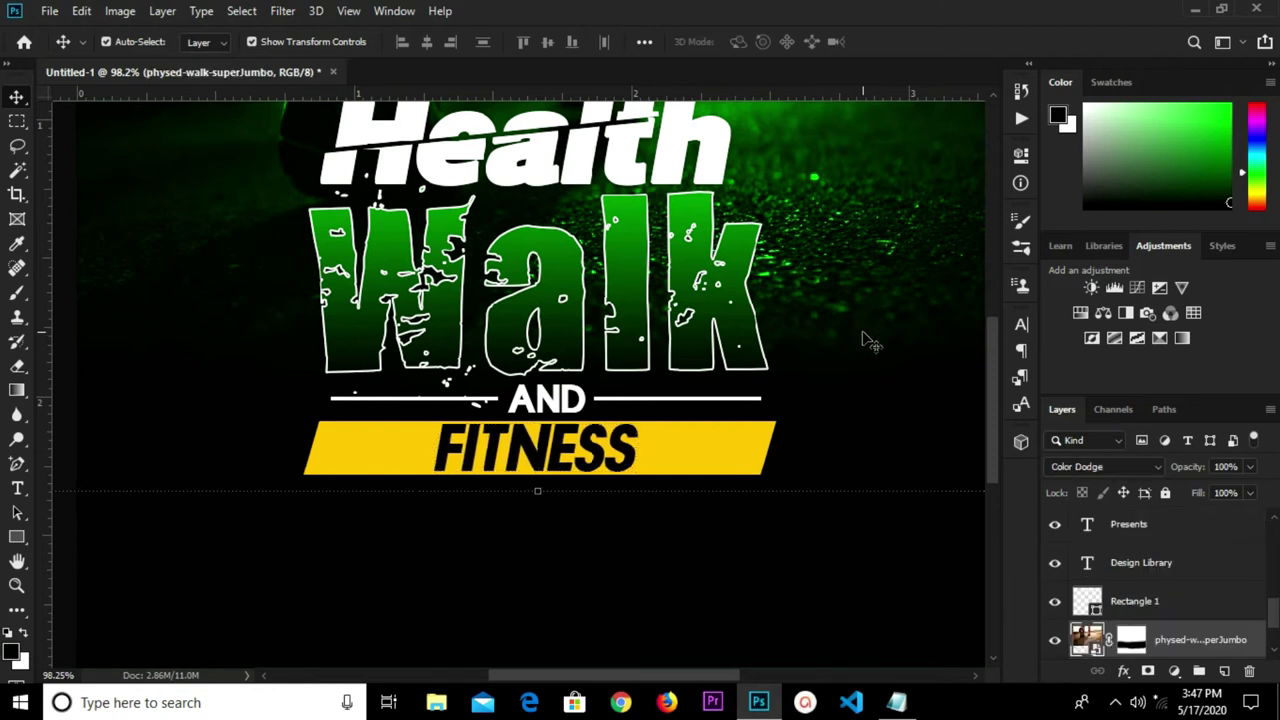
pyautogui.scroll(-2, 865, 341)
pyautogui.click(863, 391)
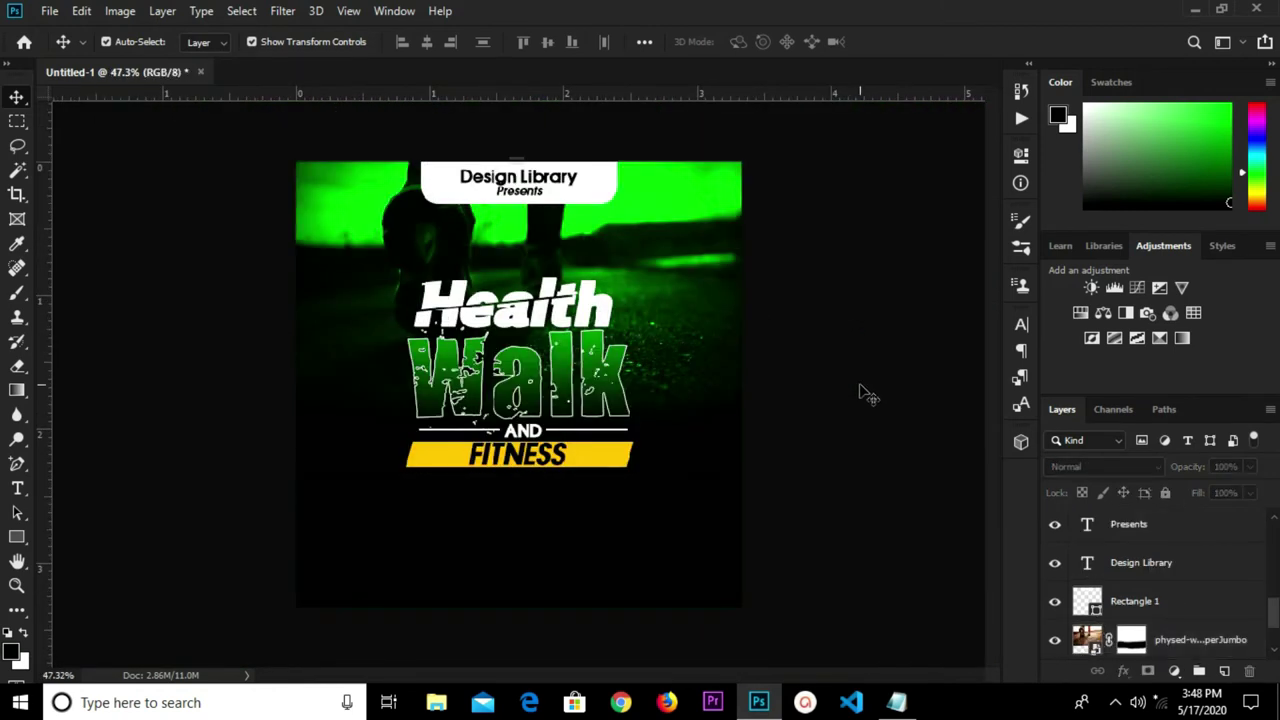
pyautogui.scroll(2, 863, 391)
# Scale FITNESS to about 93% and nudge it right and up within the bar.
pyautogui.click(507, 478)
pyautogui.scroll(4, 507, 478)
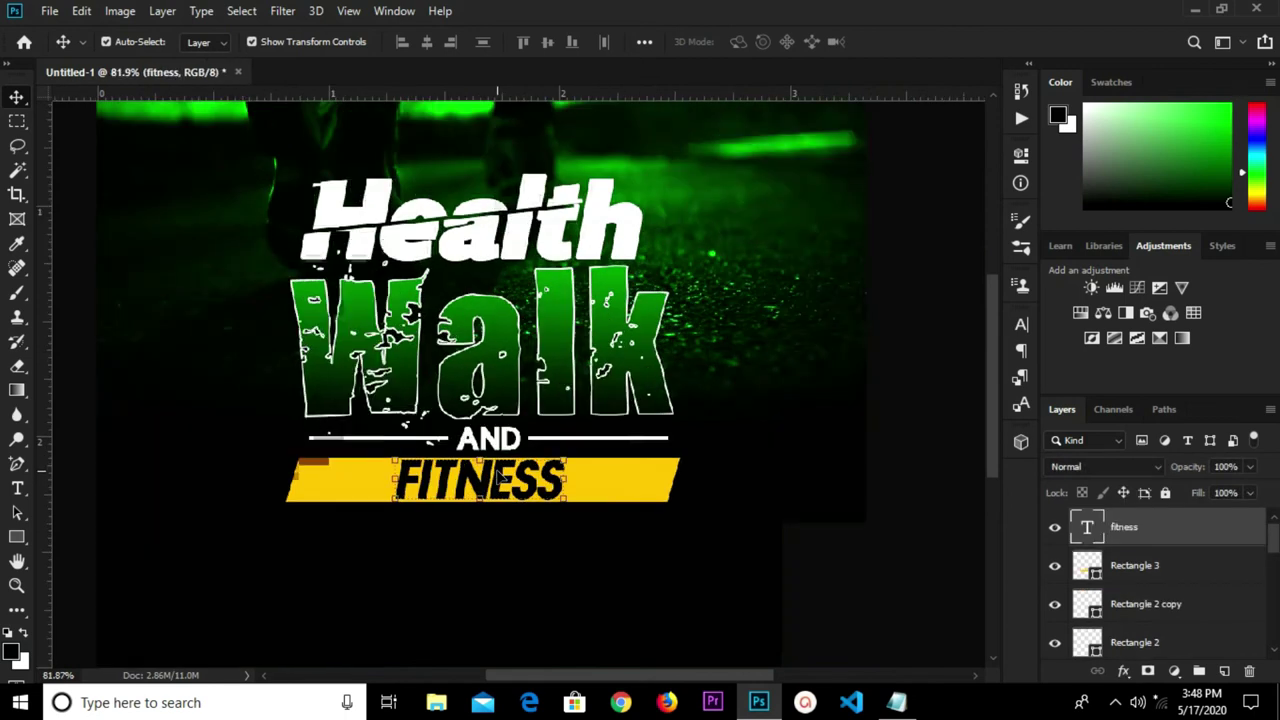
pyautogui.moveTo(507, 479); pyautogui.dragTo(507, 480)
pyautogui.hotkey('ctrl', 't')
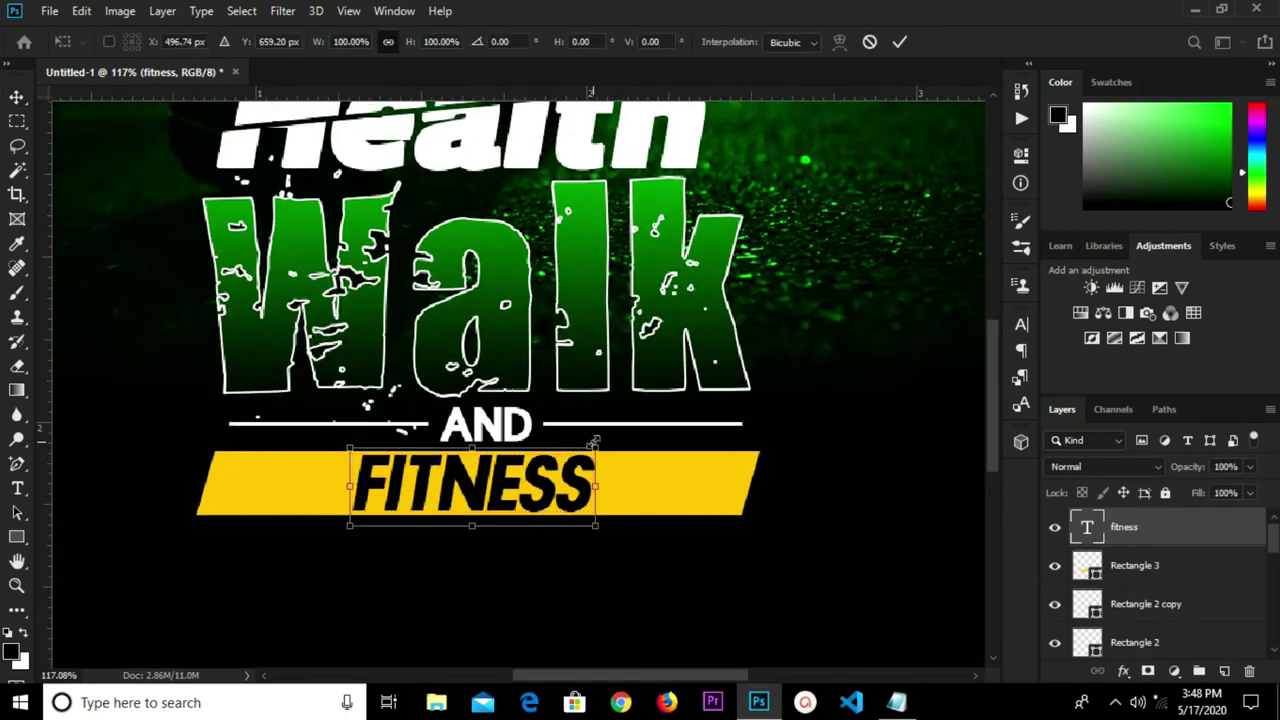
pyautogui.moveTo(595, 444); pyautogui.dragTo(578, 456)
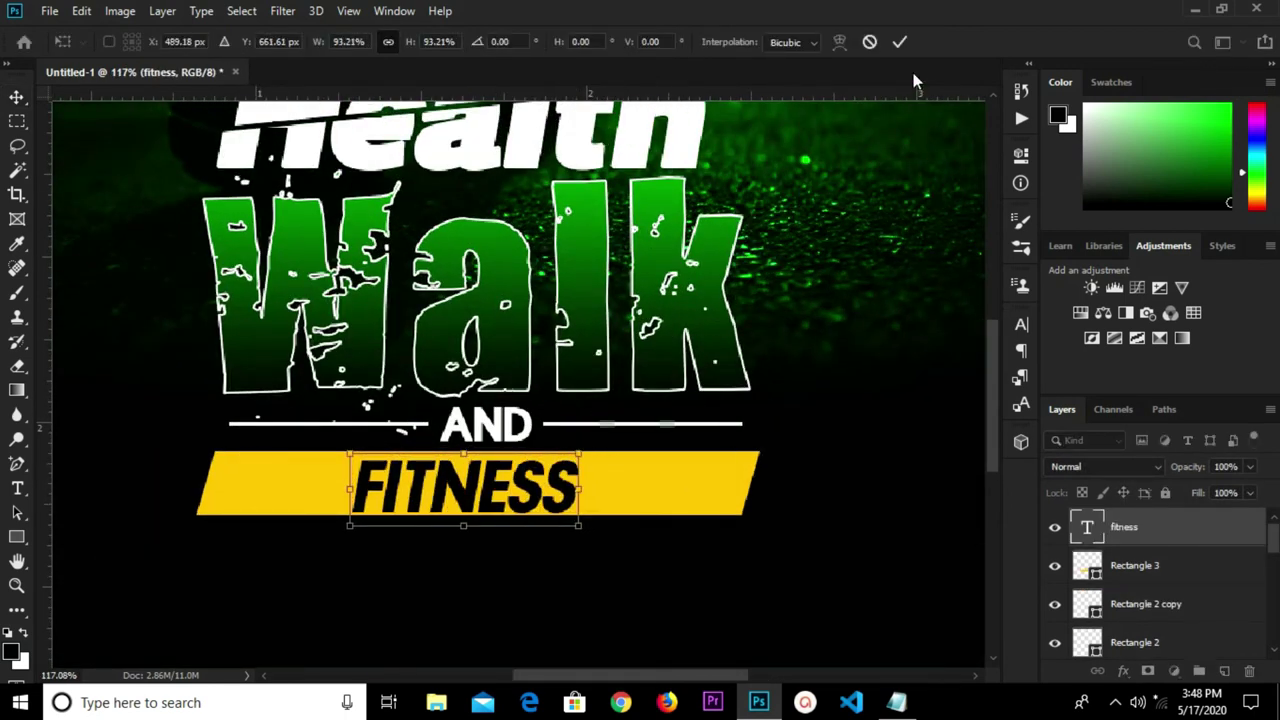
pyautogui.click(899, 43)
pyautogui.press('Right')
pyautogui.press('Right')
pyautogui.press('Right')
pyautogui.press('Right')
pyautogui.press('Right')
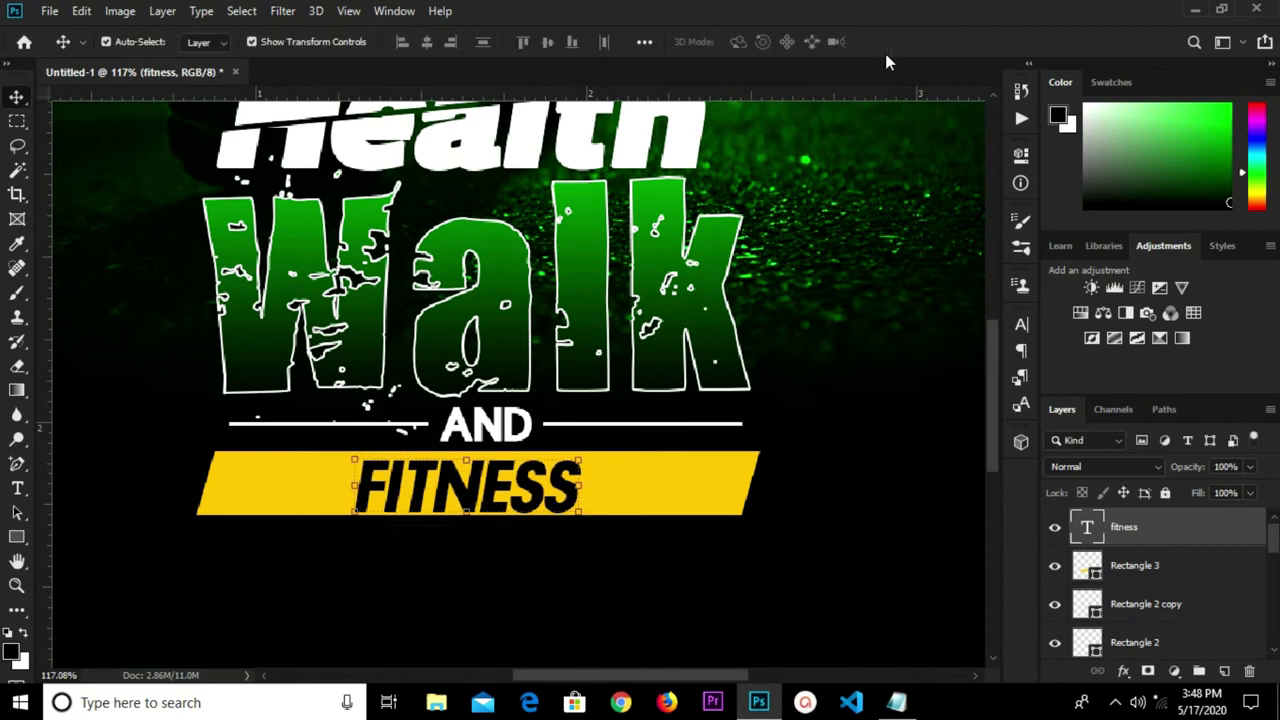
pyautogui.press('Up')
pyautogui.press('Up')
pyautogui.press('Up')
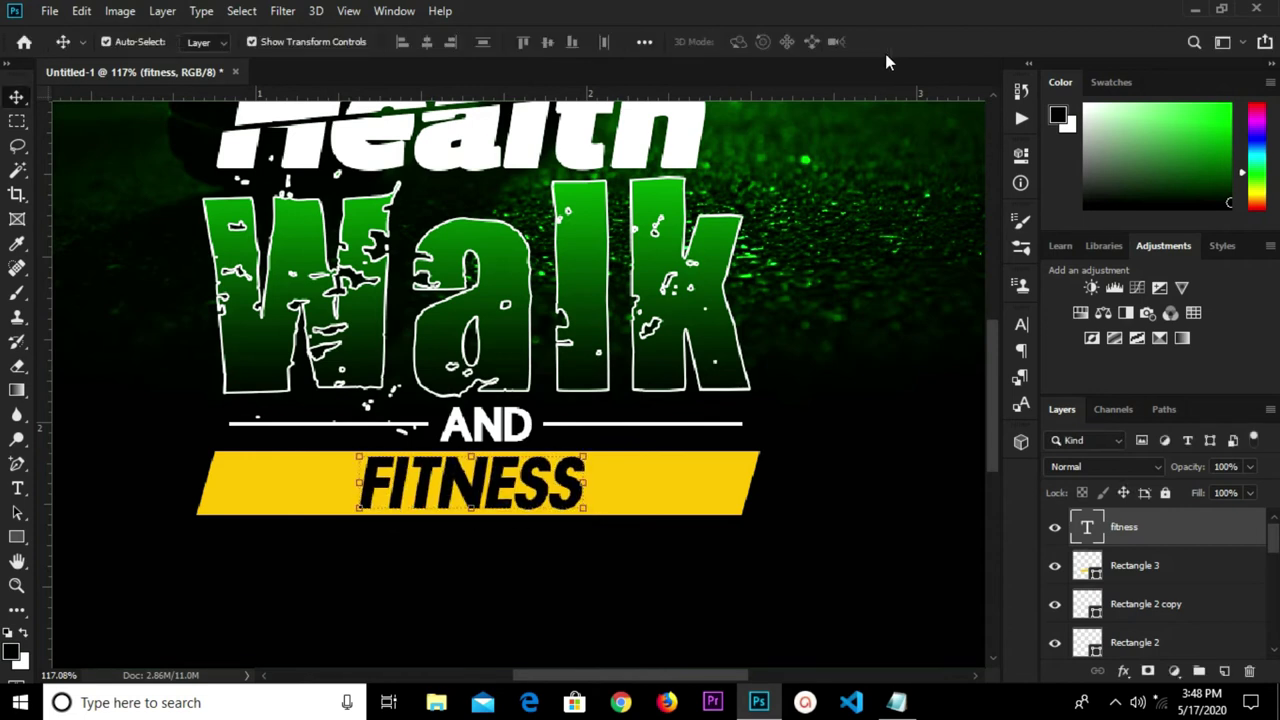
pyautogui.hotkey('ctrl', '0')
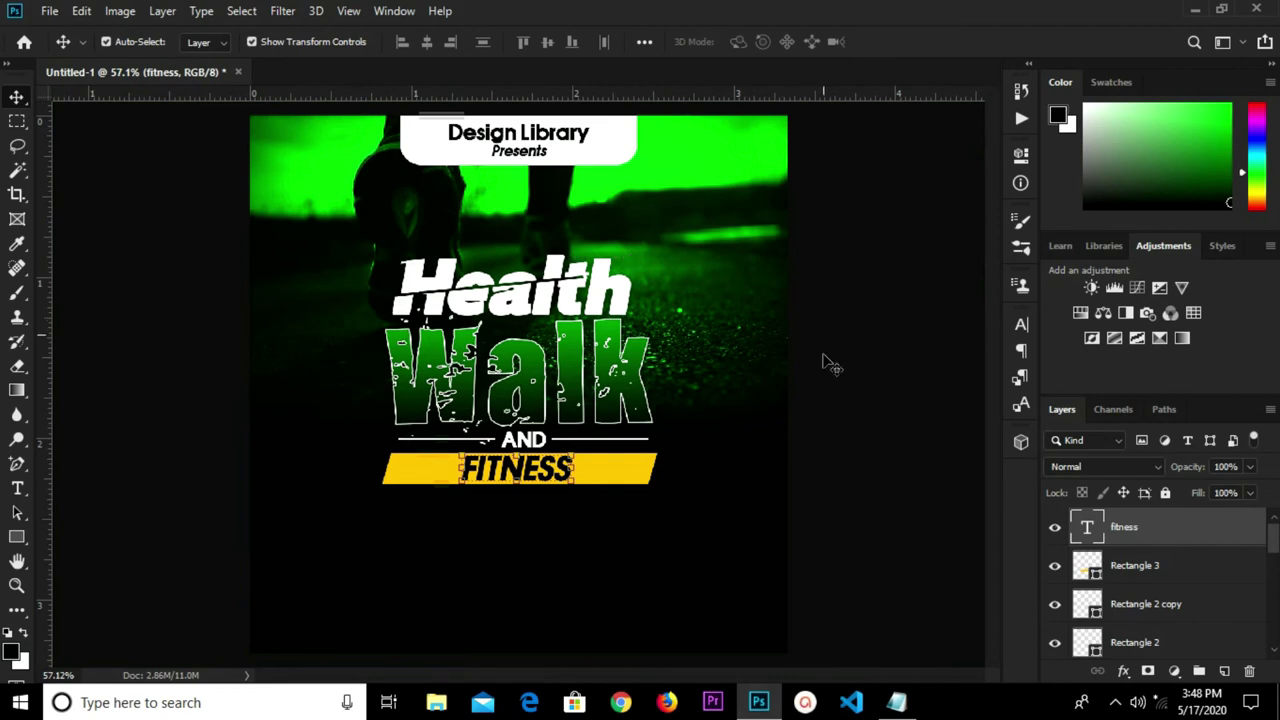
# Draw a thin rectangle below the FITNESS bar and fill it white.
pyautogui.click(818, 406)
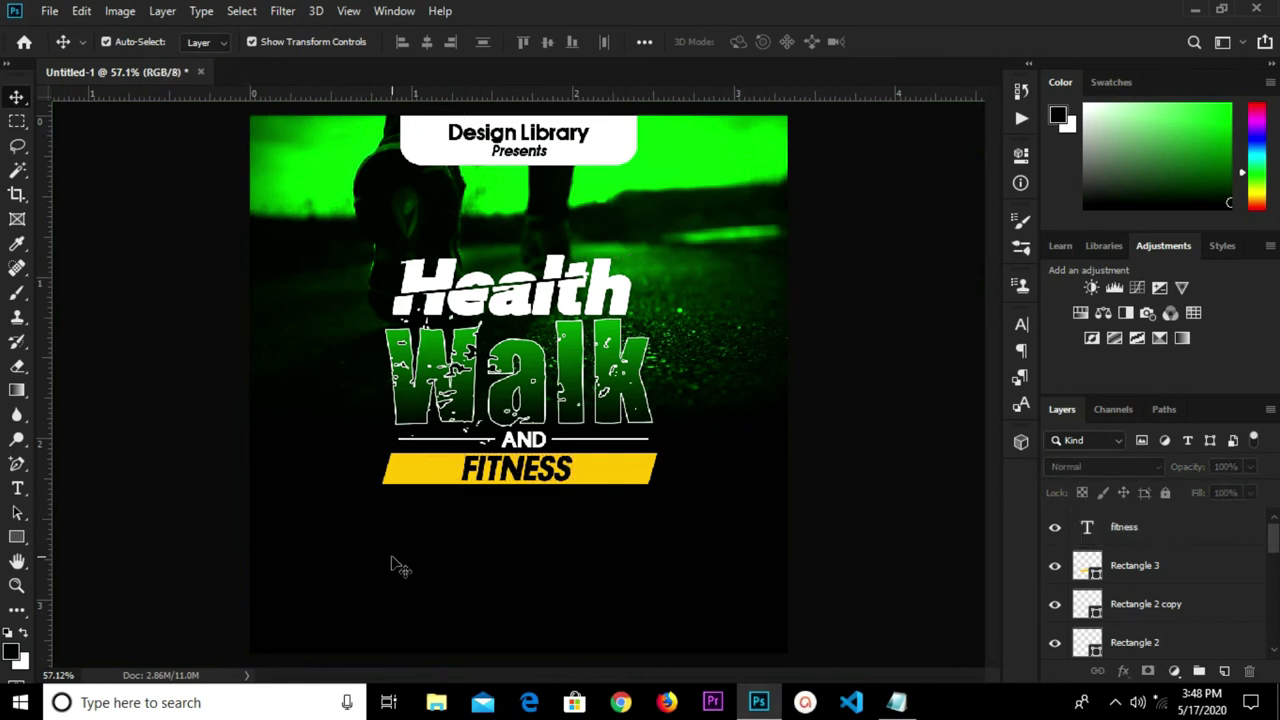
pyautogui.click(17, 538)
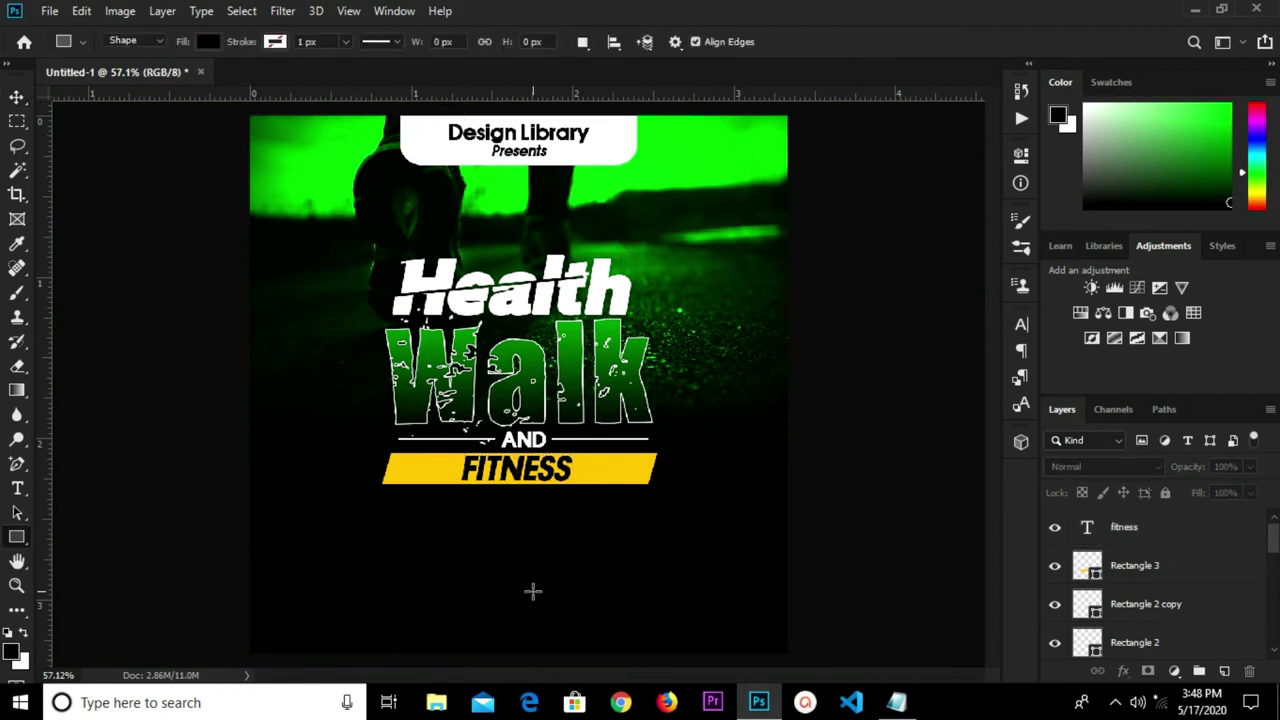
pyautogui.scroll(1, 532, 591)
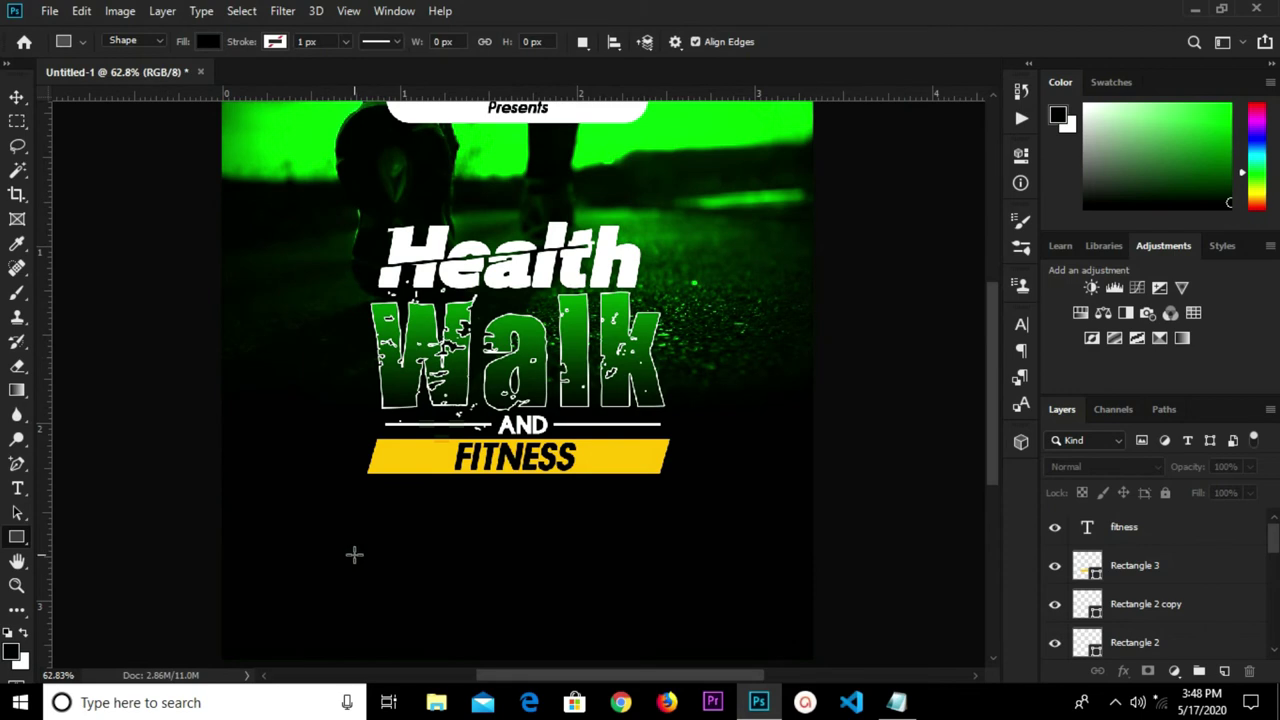
pyautogui.moveTo(343, 561); pyautogui.dragTo(679, 565)
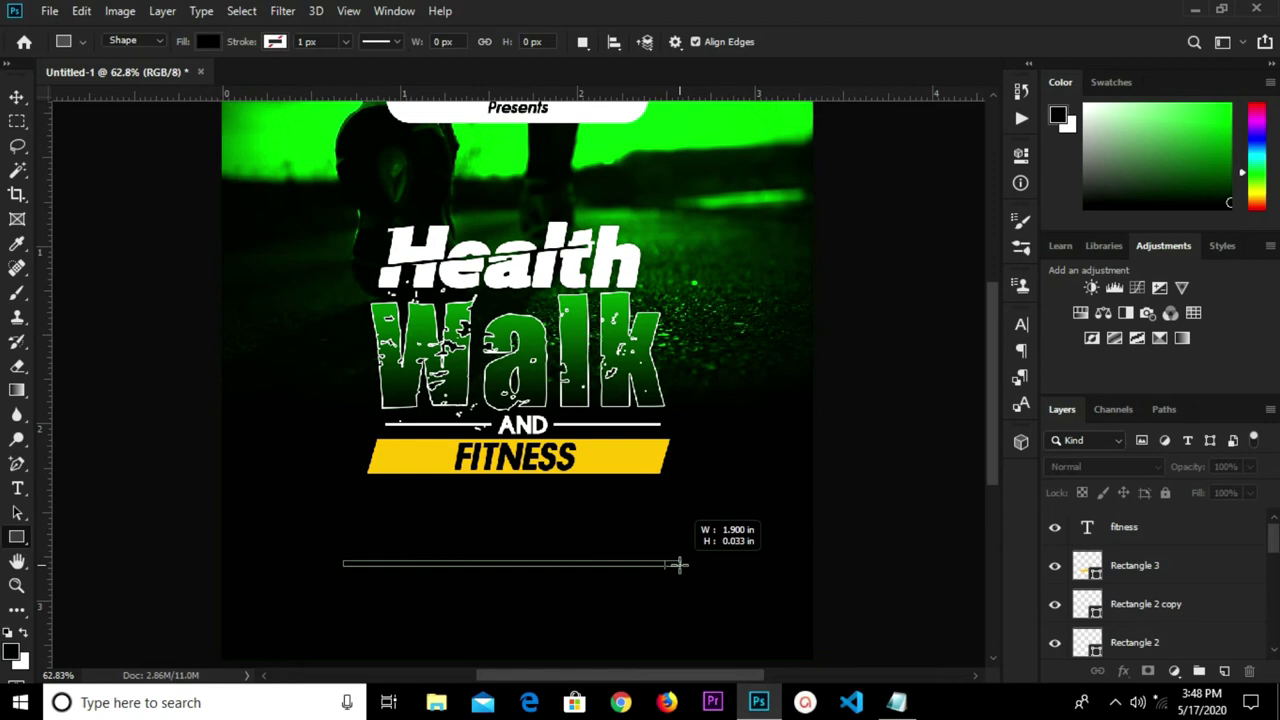
pyautogui.moveTo(679, 565); pyautogui.dragTo(680, 564)
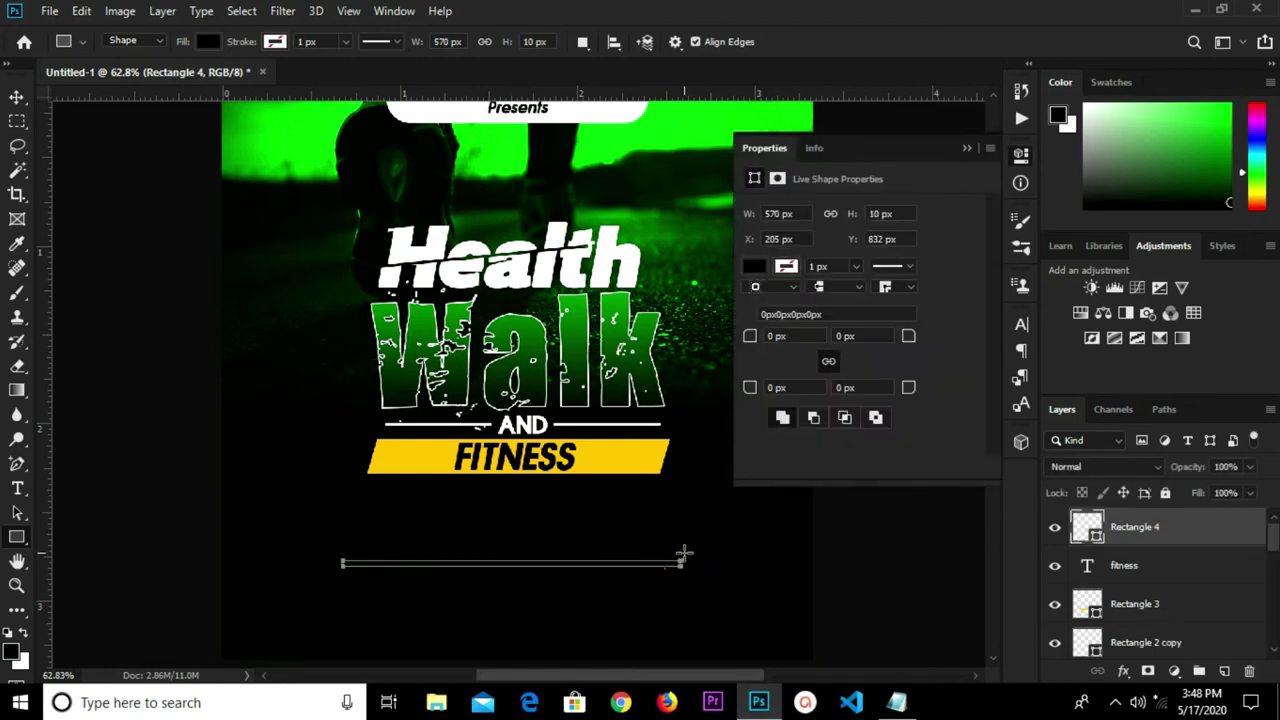
pyautogui.click(756, 267)
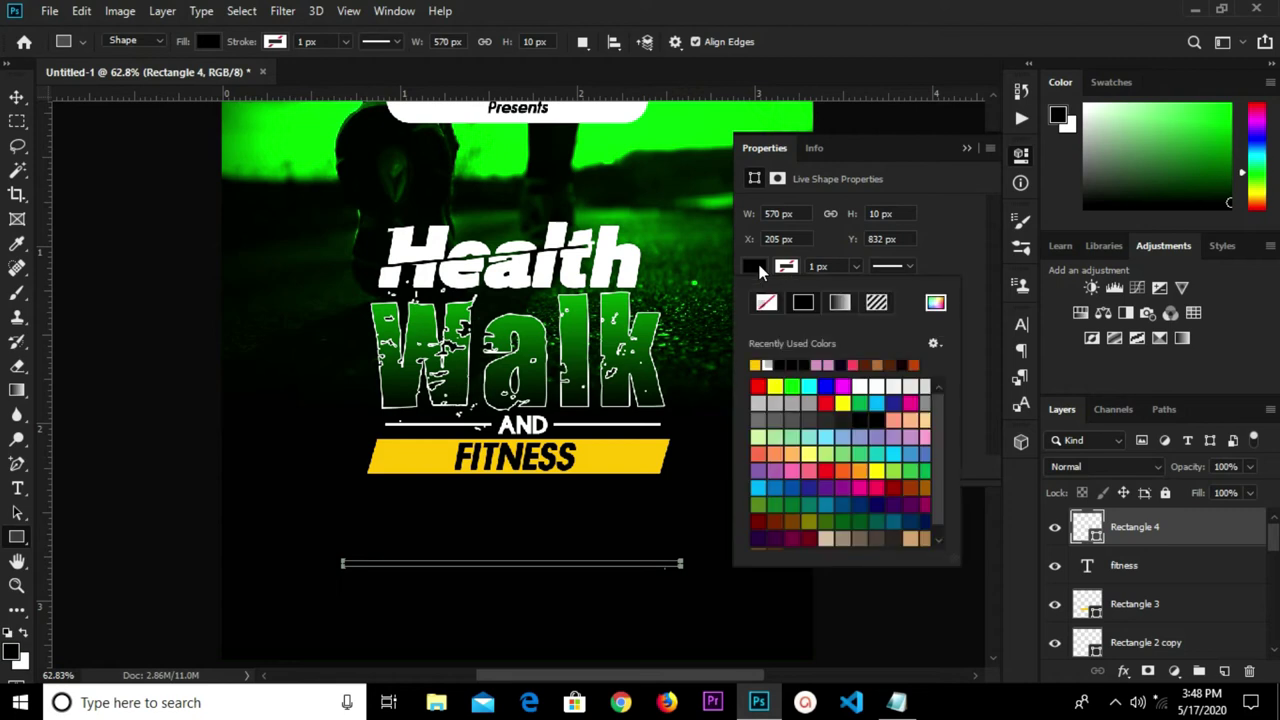
pyautogui.click(767, 364)
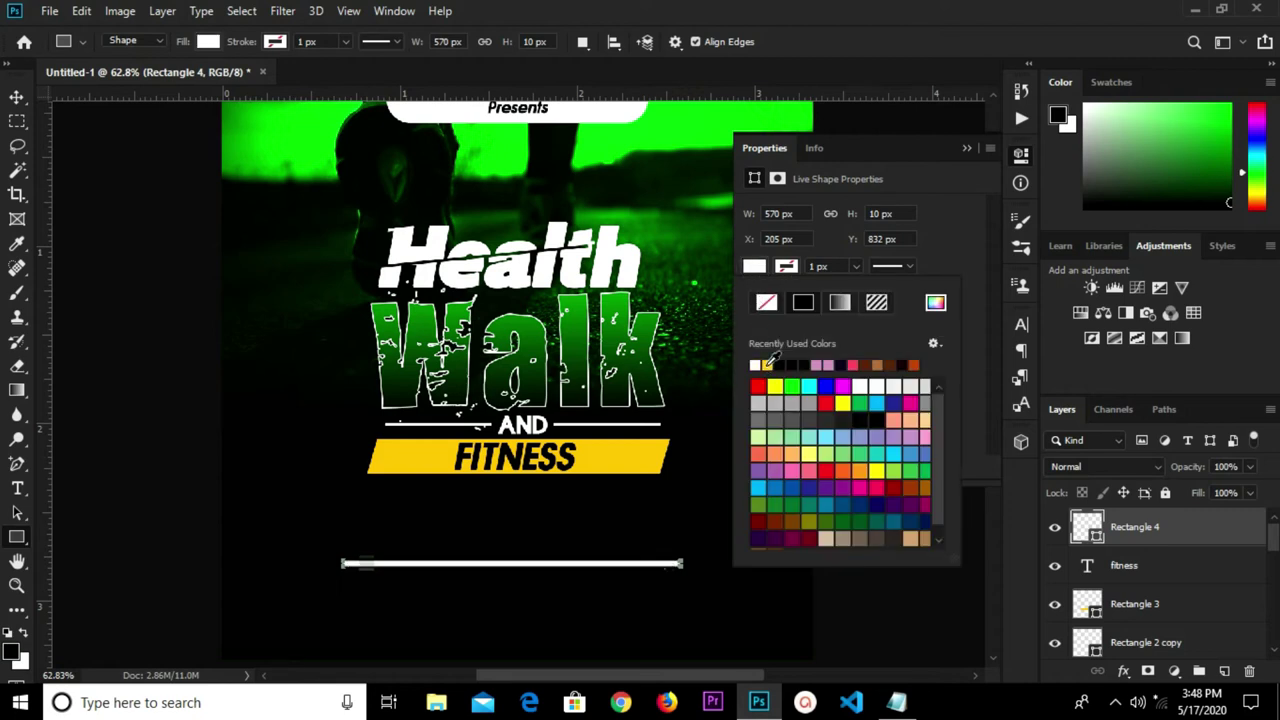
pyautogui.click(966, 150)
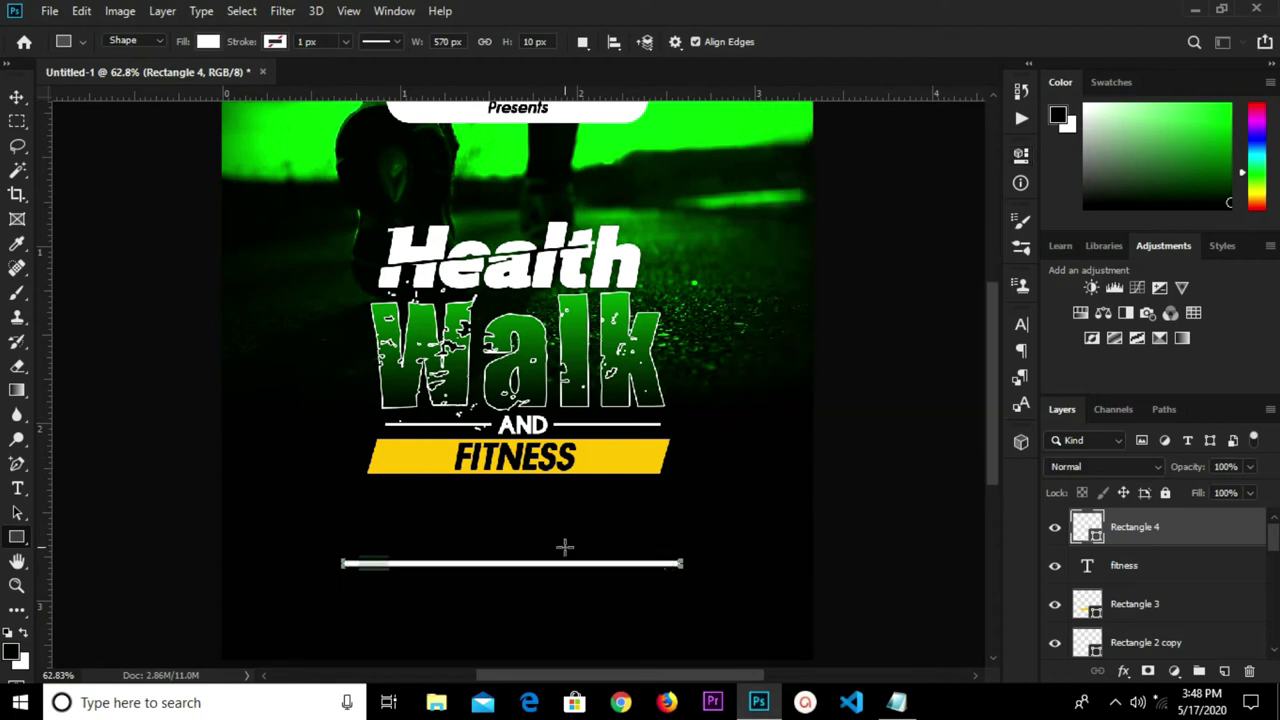
# Thin the white bar to 40% height and extend its left end to lengthen it.
pyautogui.press('v')
pyautogui.scroll(5, 518, 604)
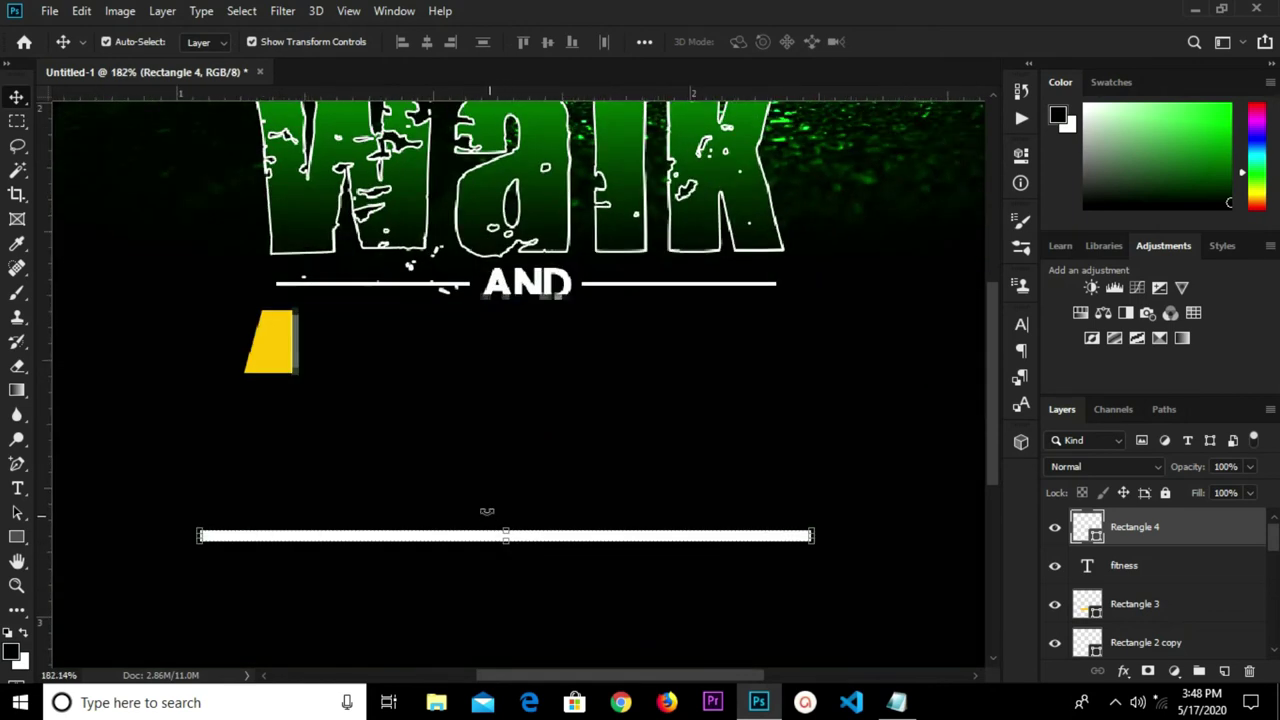
pyautogui.scroll(3, 513, 524)
pyautogui.hotkey('ctrl', 't')
pyautogui.moveTo(500, 505); pyautogui.dragTo(500, 495)
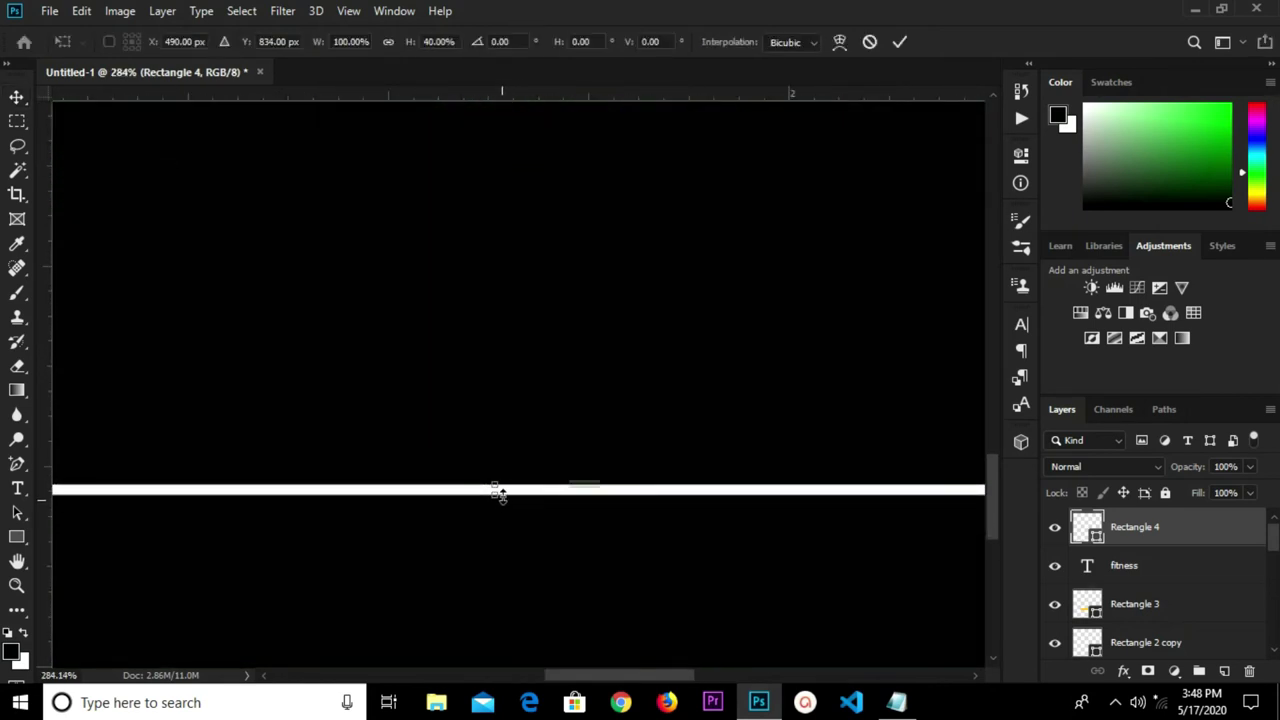
pyautogui.click(900, 43)
pyautogui.scroll(-5, 935, 480)
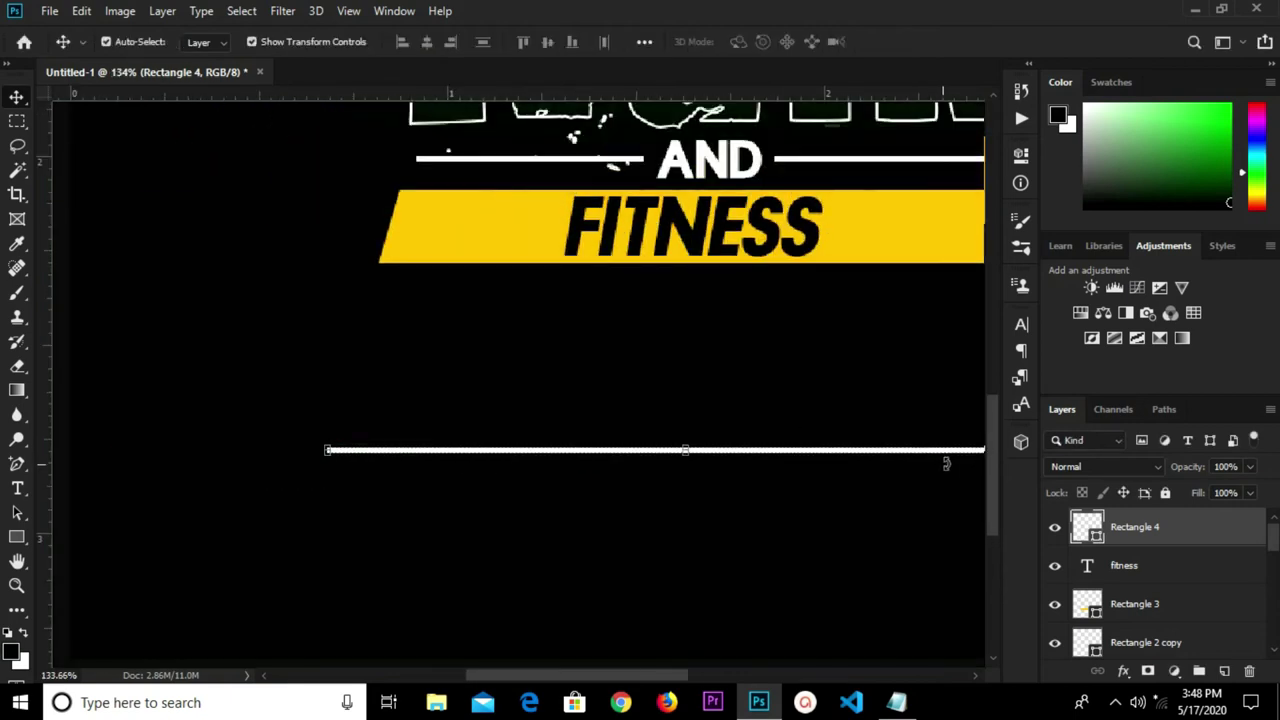
pyautogui.scroll(-2, 946, 463)
pyautogui.scroll(5, 477, 457)
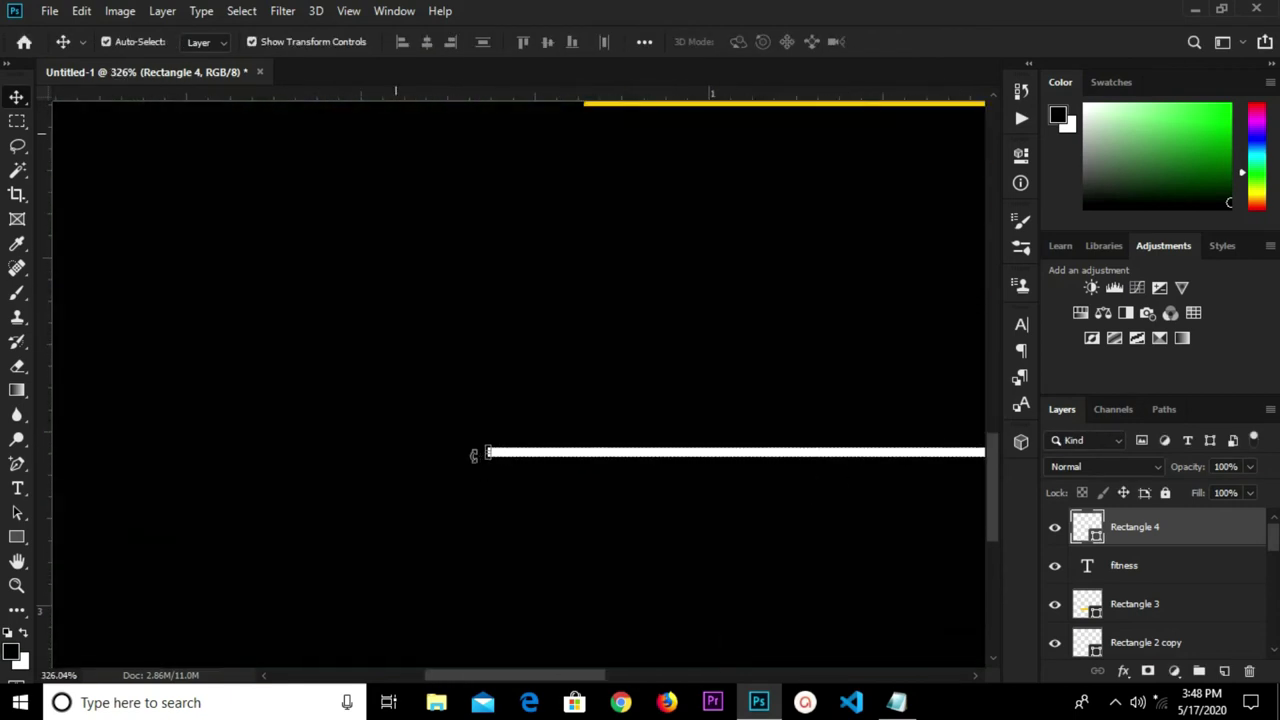
pyautogui.scroll(2, 474, 456)
pyautogui.moveTo(490, 449); pyautogui.dragTo(150, 449)
pyautogui.click(905, 43)
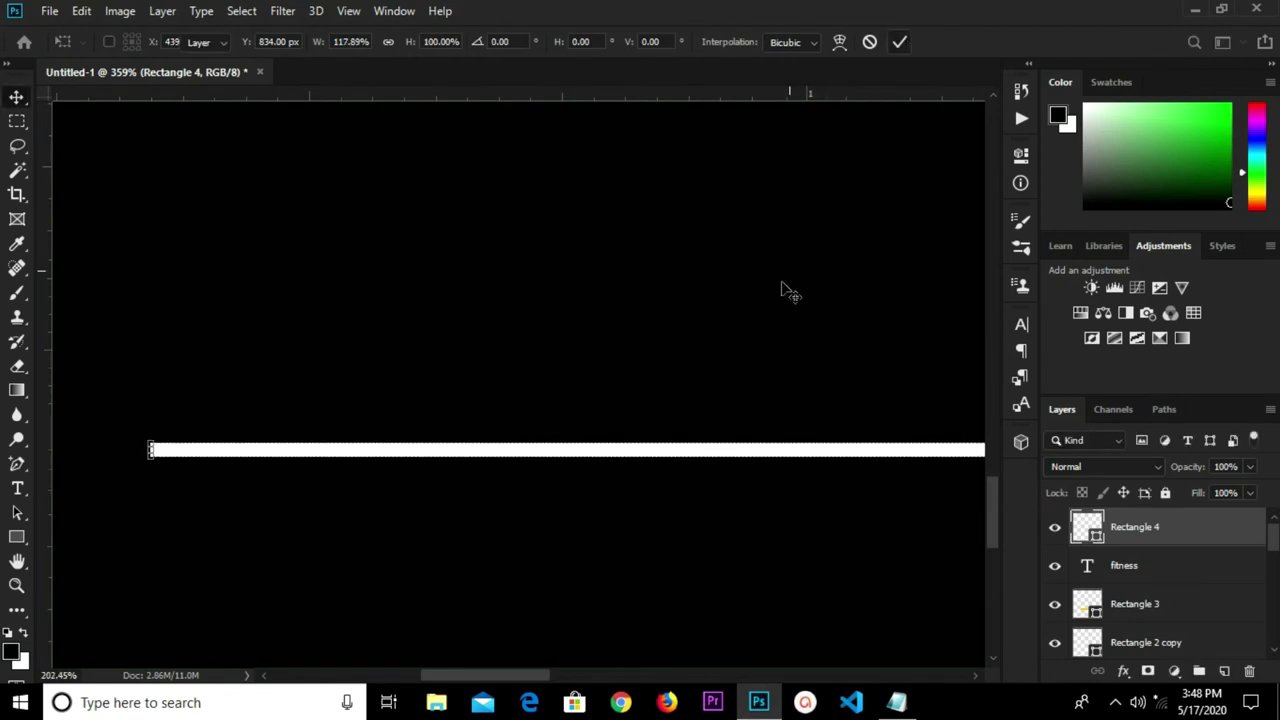
# Centre the white line horizontally on the canvas with Align Horizontal Centers.
pyautogui.scroll(-10, 780, 300)
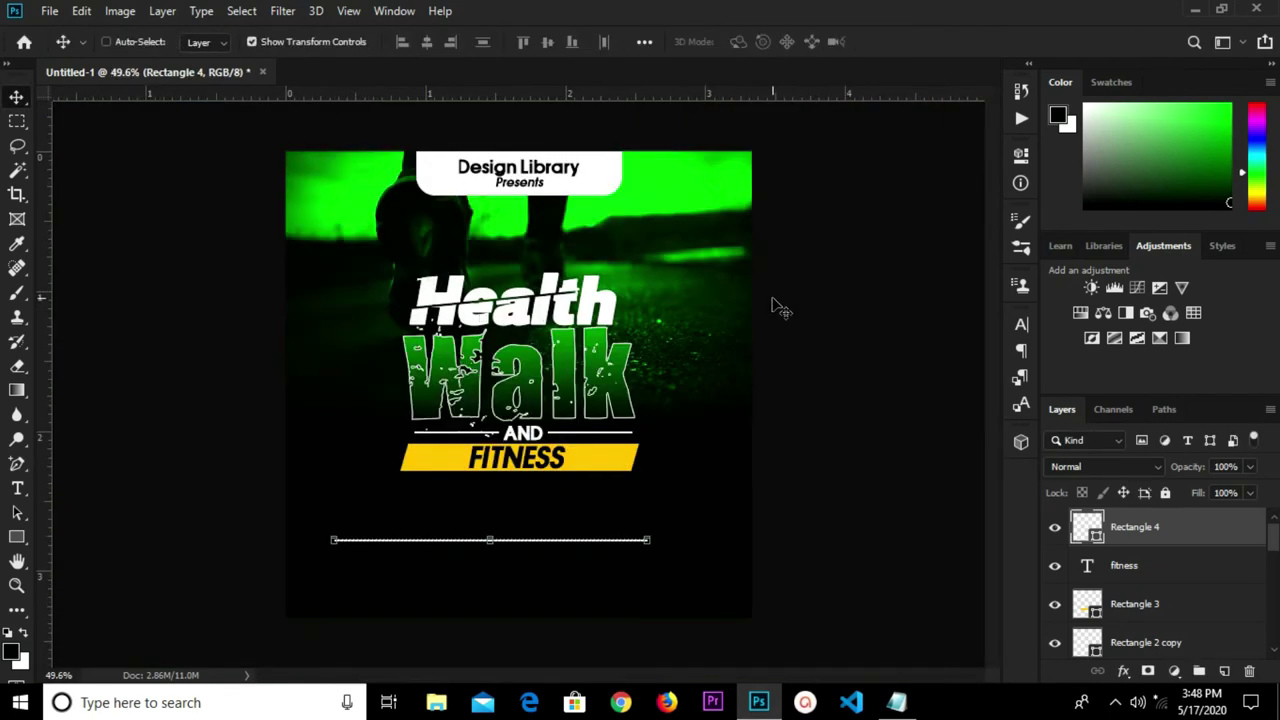
pyautogui.hotkey('ctrl', 'a')
pyautogui.click(424, 44)
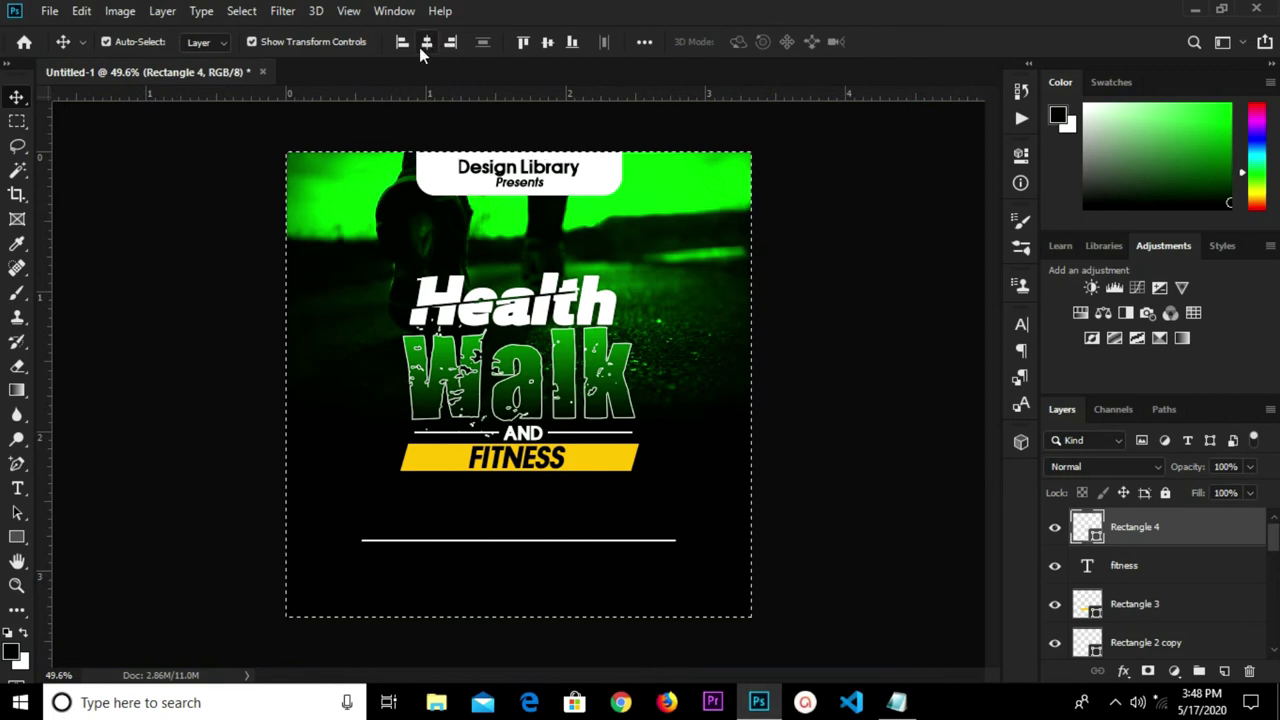
pyautogui.hotkey('ctrl', 'd')
pyautogui.click(765, 483)
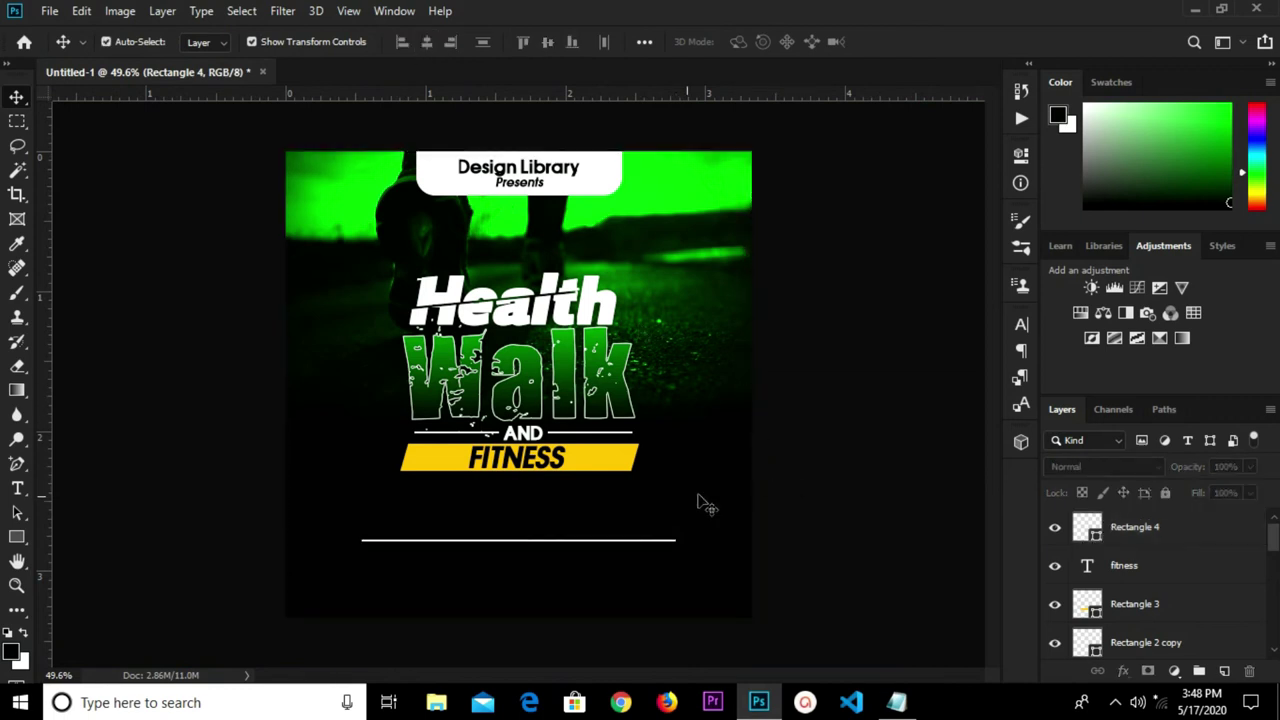
# Select the route lines in the health walk notes.
pyautogui.scroll(1, 557, 543)
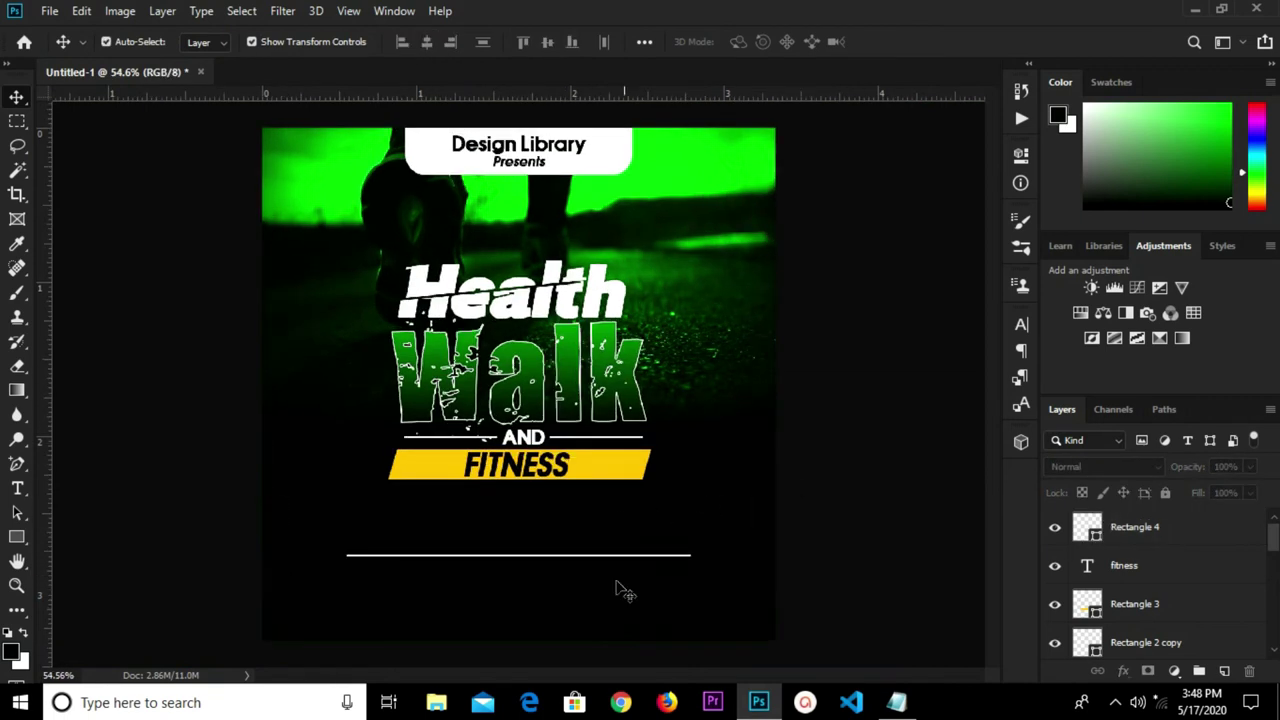
pyautogui.click(896, 702)
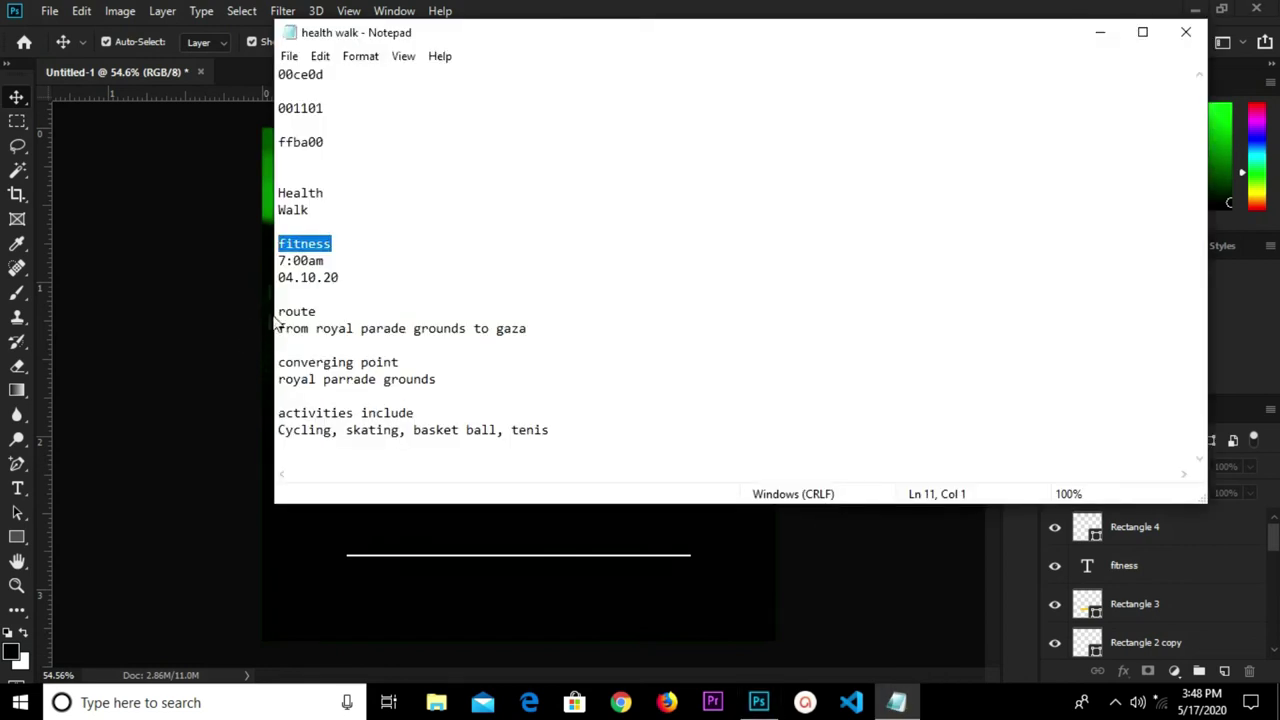
pyautogui.moveTo(280, 314); pyautogui.dragTo(547, 341)
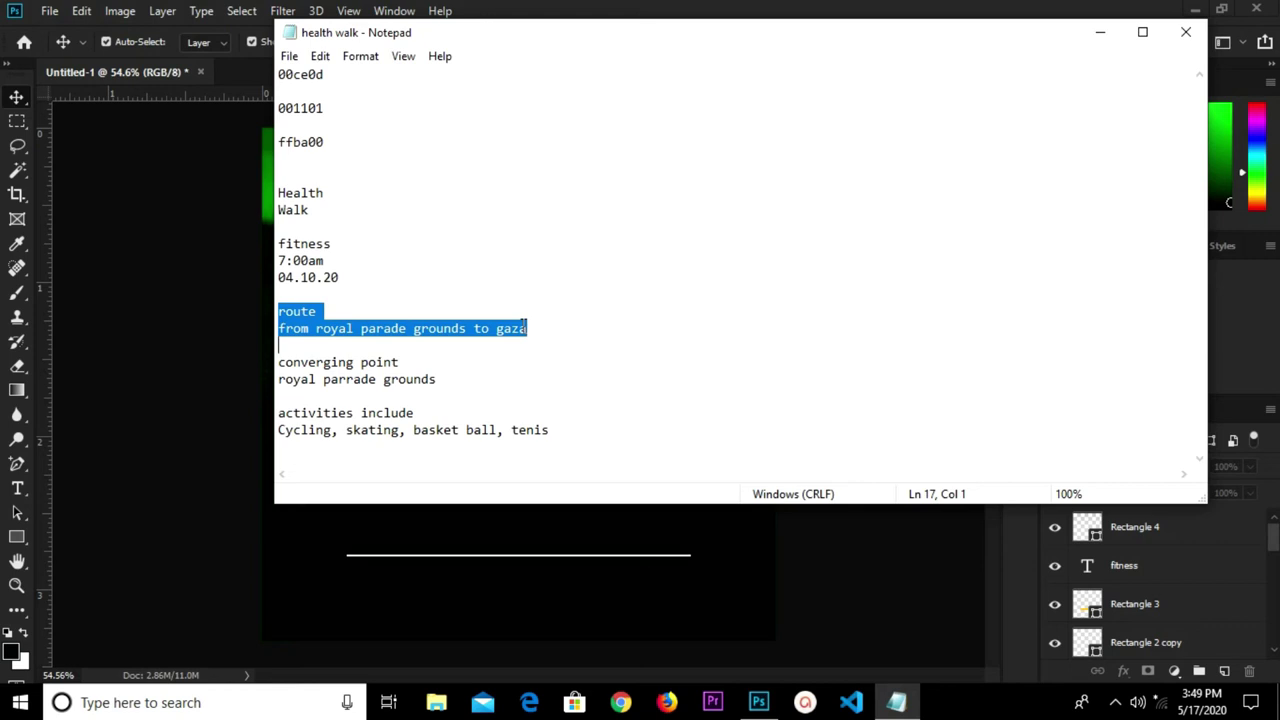
pyautogui.click(558, 570)
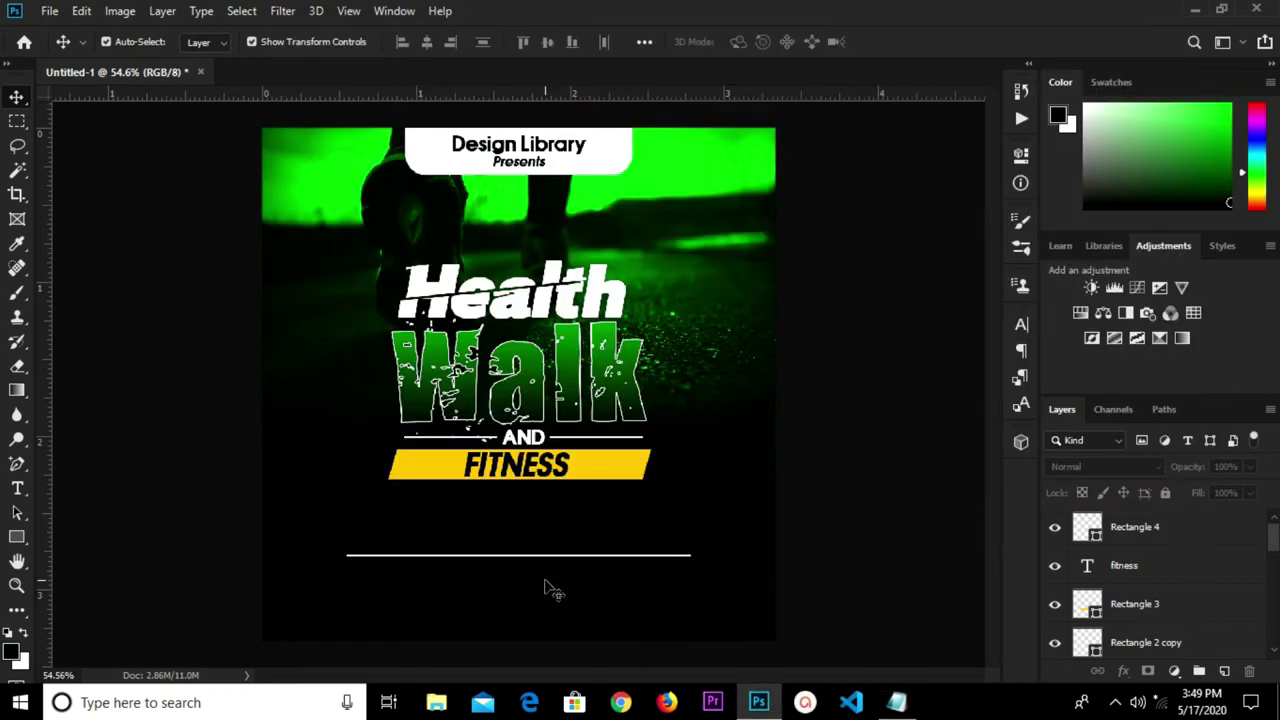
pyautogui.press('t')
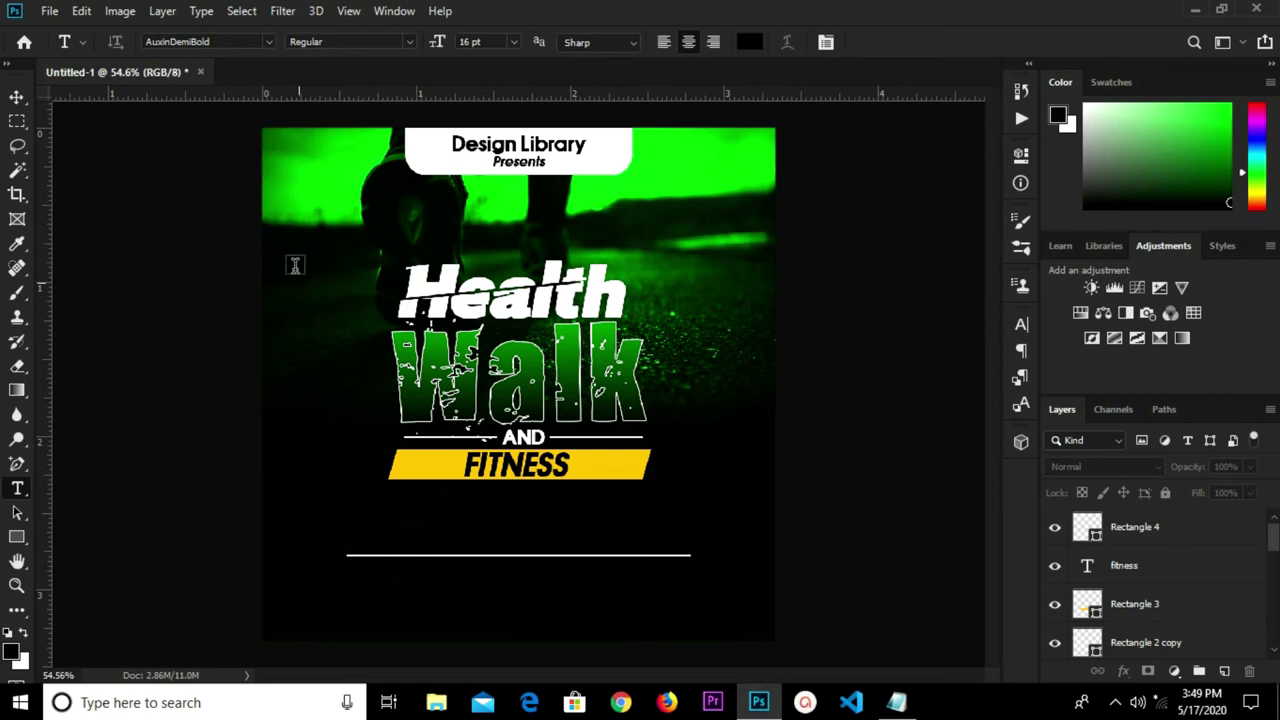
# Add the route text below the divider and colour it white (#ffffff).
pyautogui.click(375, 587)
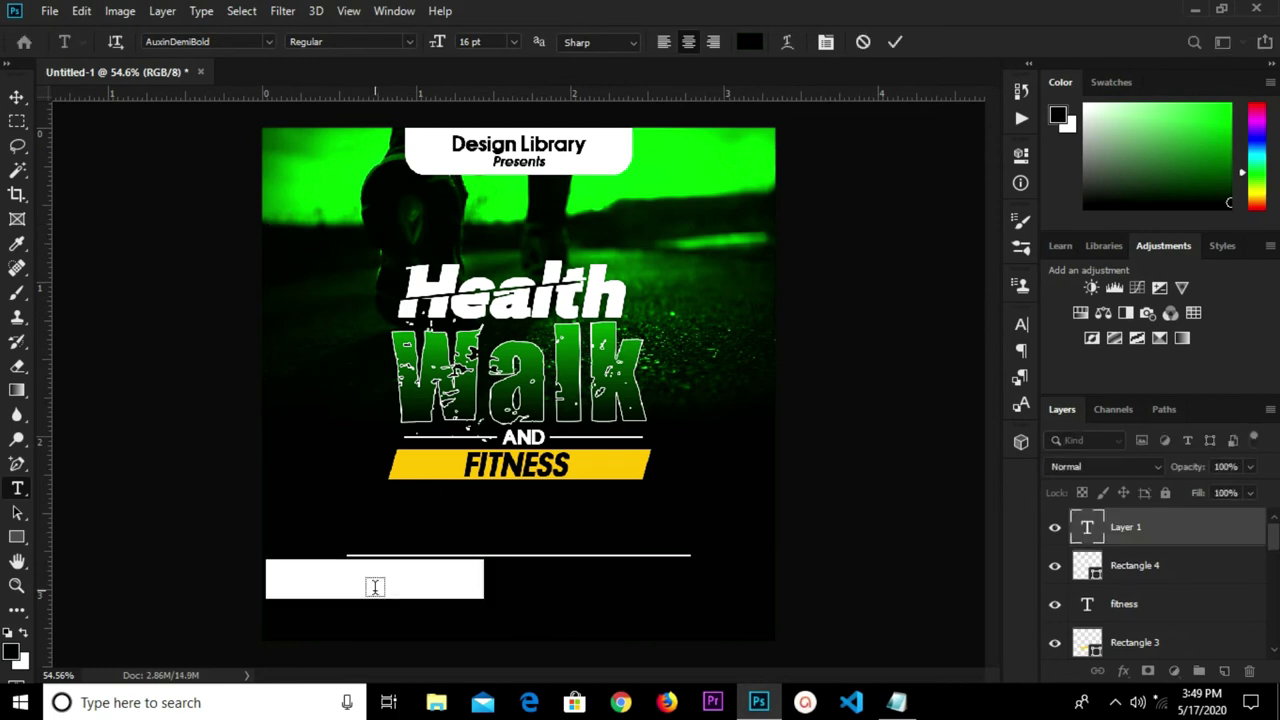
pyautogui.scroll(2, 375, 587)
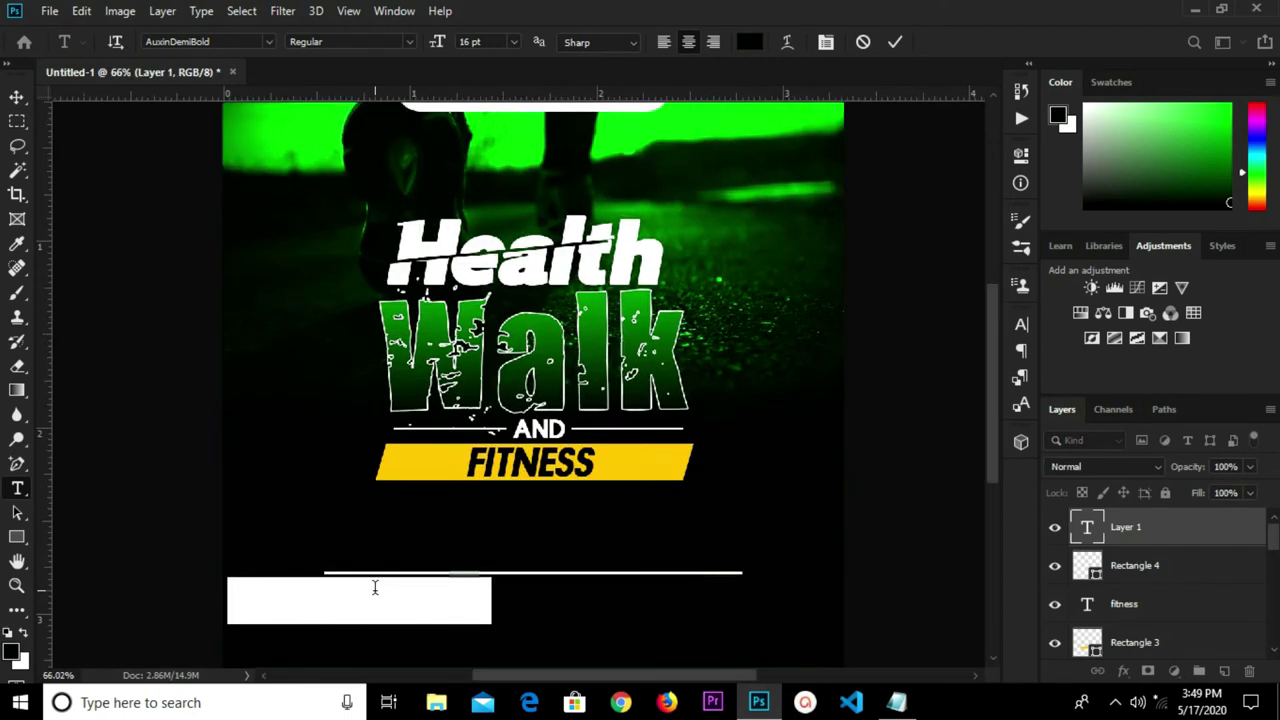
pyautogui.press('BackSpace')
pyautogui.click(894, 42)
pyautogui.click(749, 42)
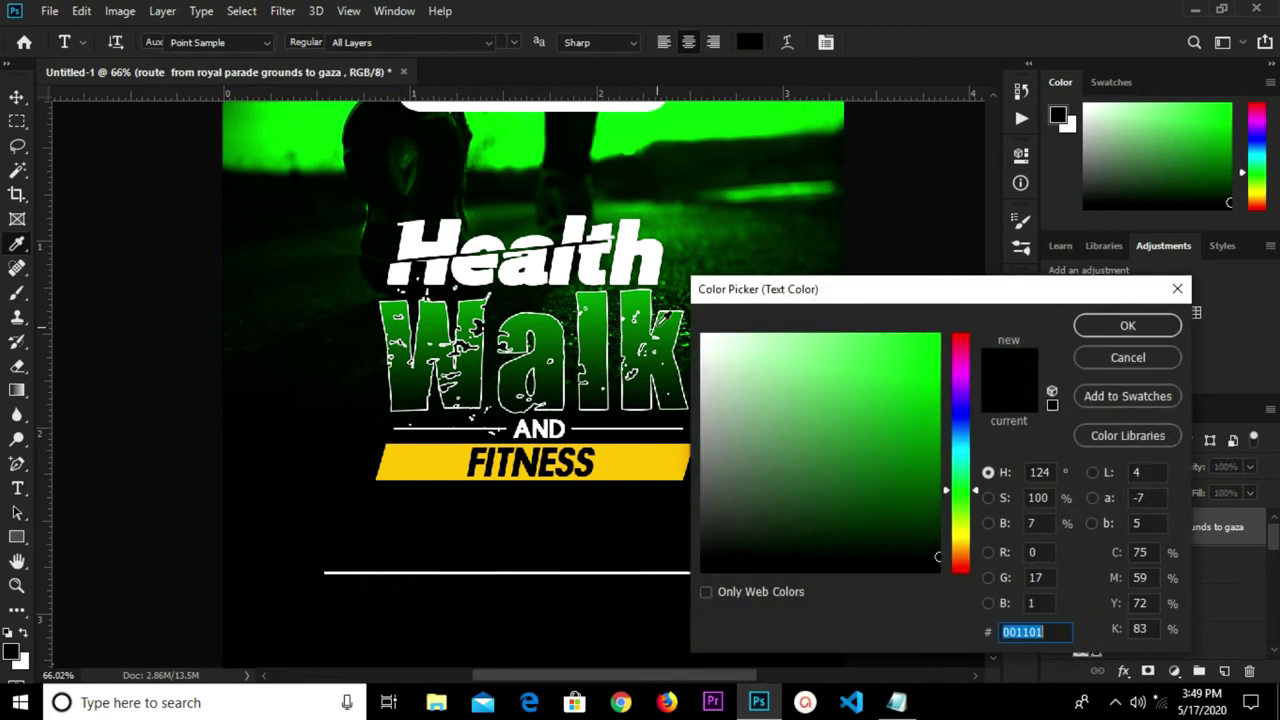
pyautogui.click(702, 336)
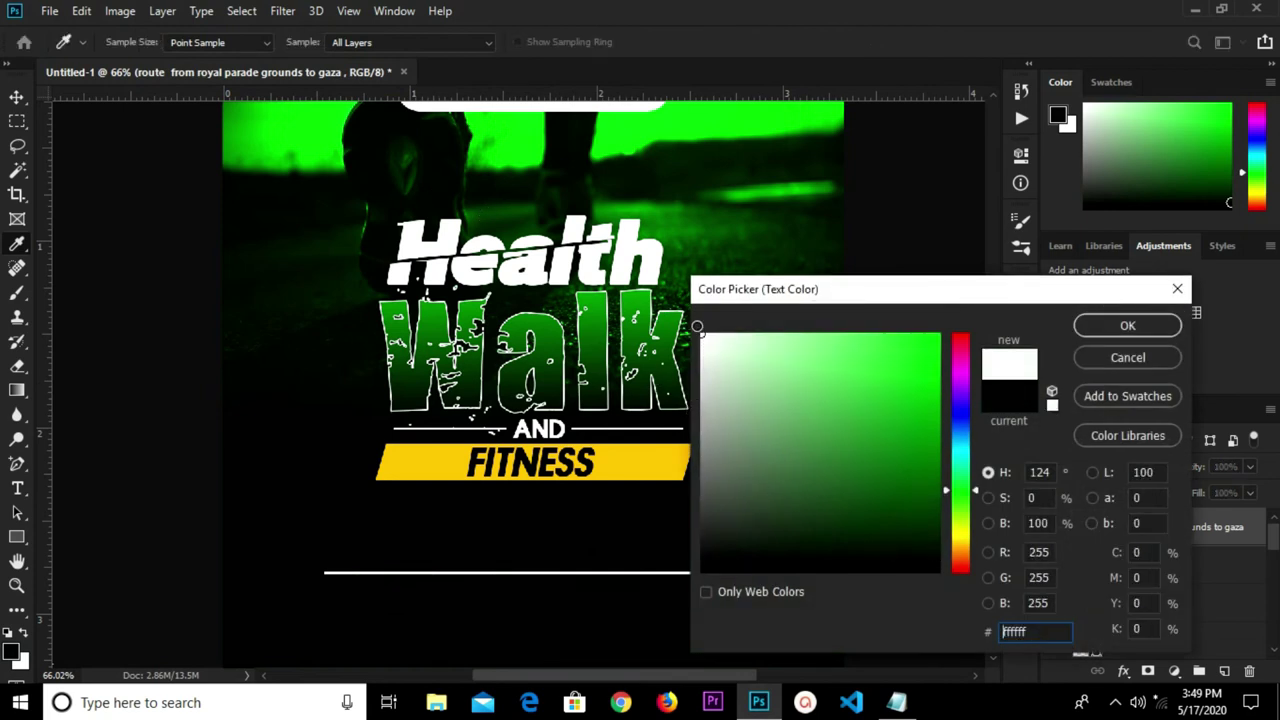
pyautogui.click(1110, 326)
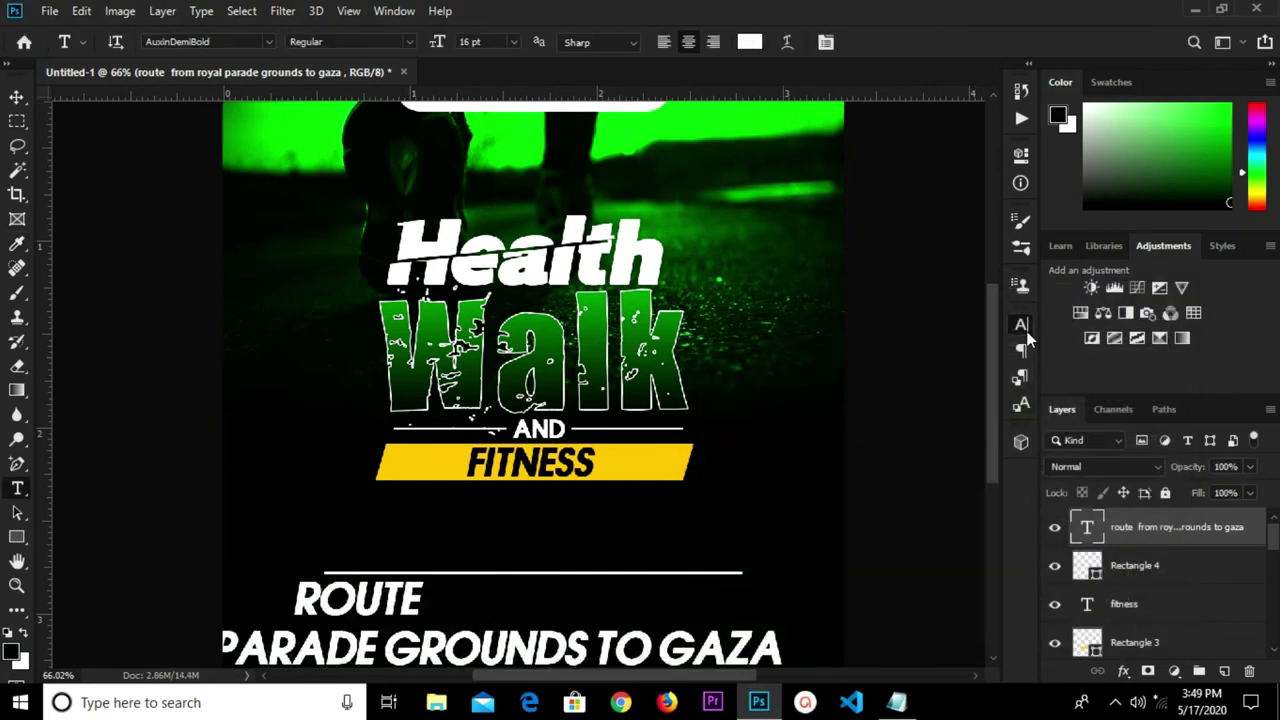
# Try setting the route text to 8 pt and upright, then cancel the uncommitted edit.
pyautogui.click(1022, 328)
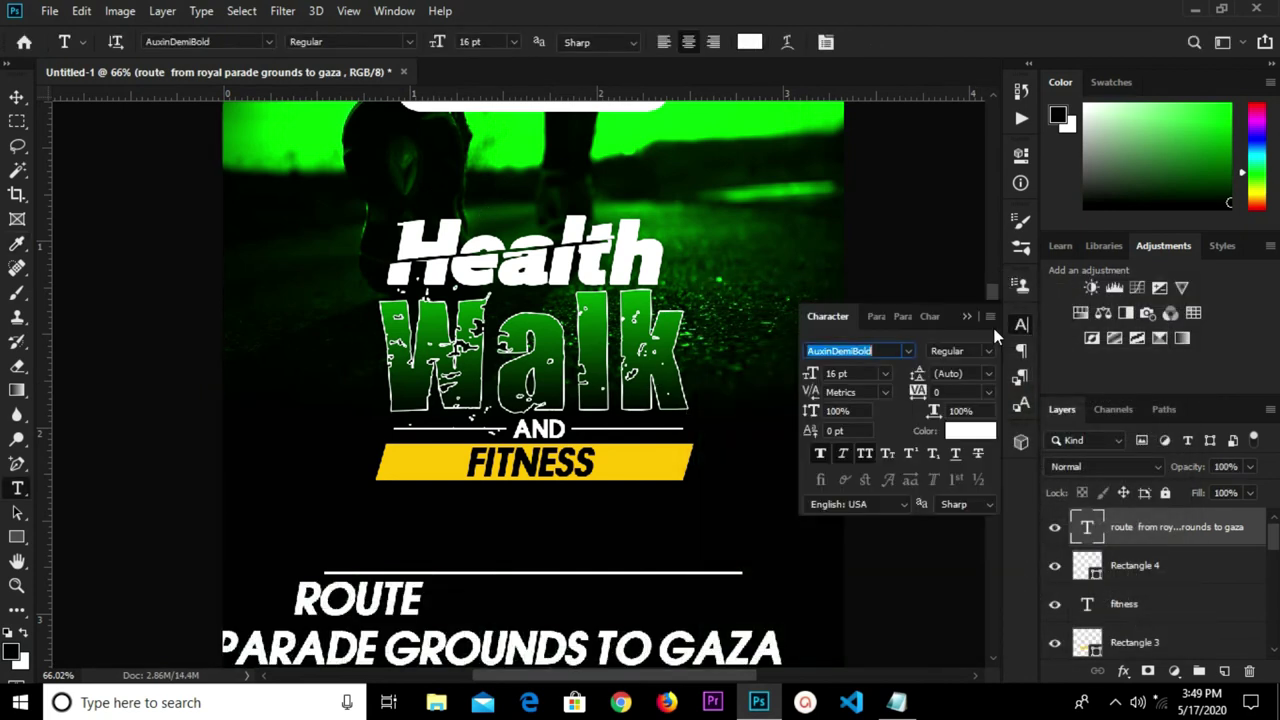
pyautogui.click(882, 373)
pyautogui.click(869, 431)
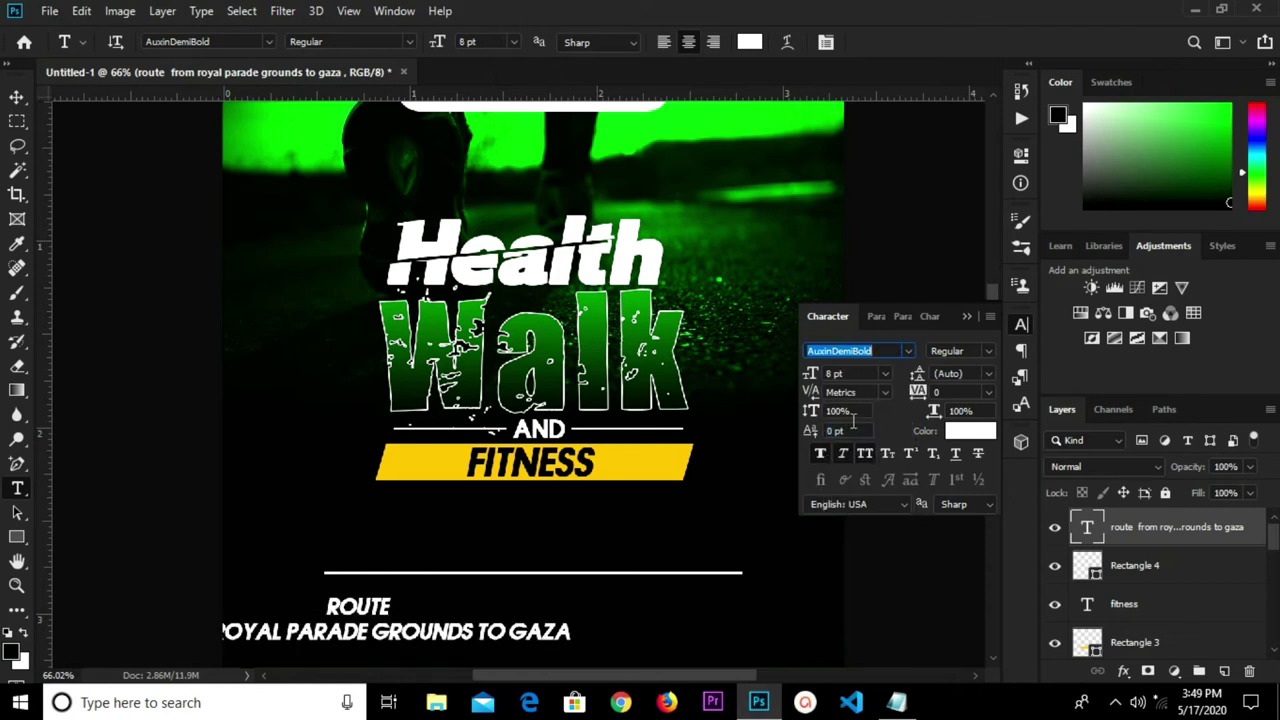
pyautogui.click(842, 453)
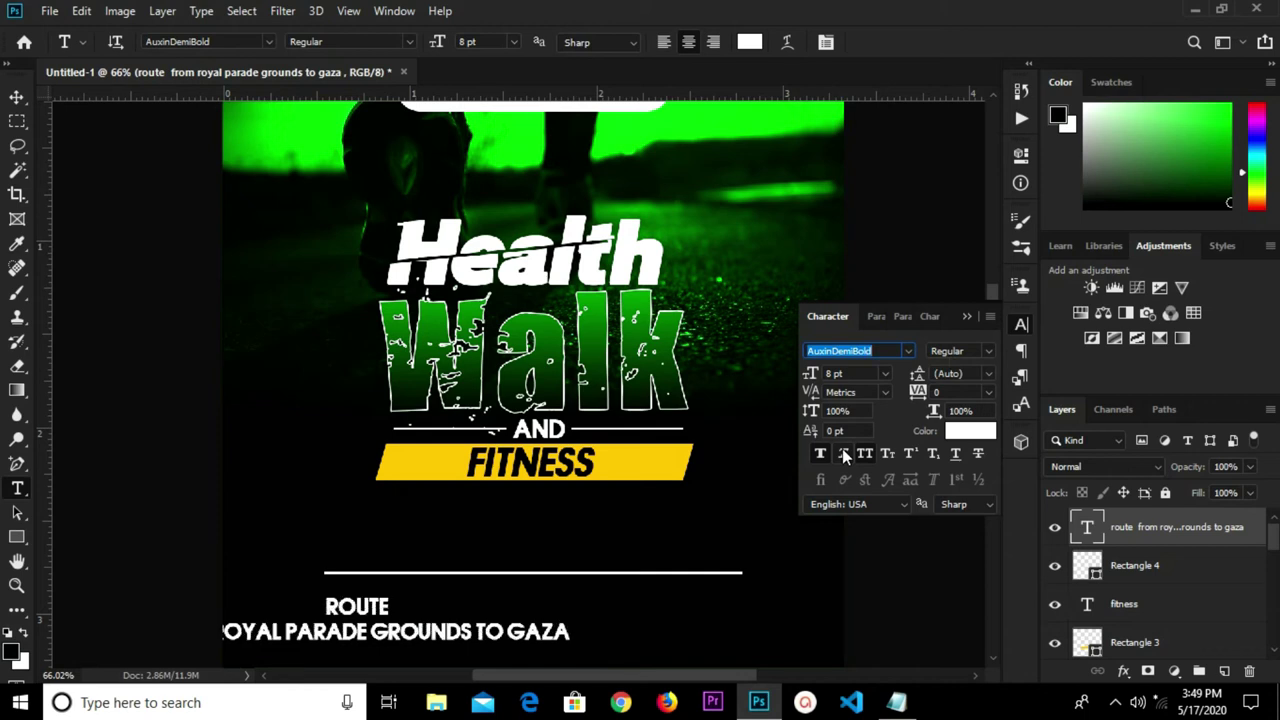
pyautogui.click(966, 316)
pyautogui.press('Escape')
# Reapply 8 pt, upright style and All Caps off to the route text.
pyautogui.press('v')
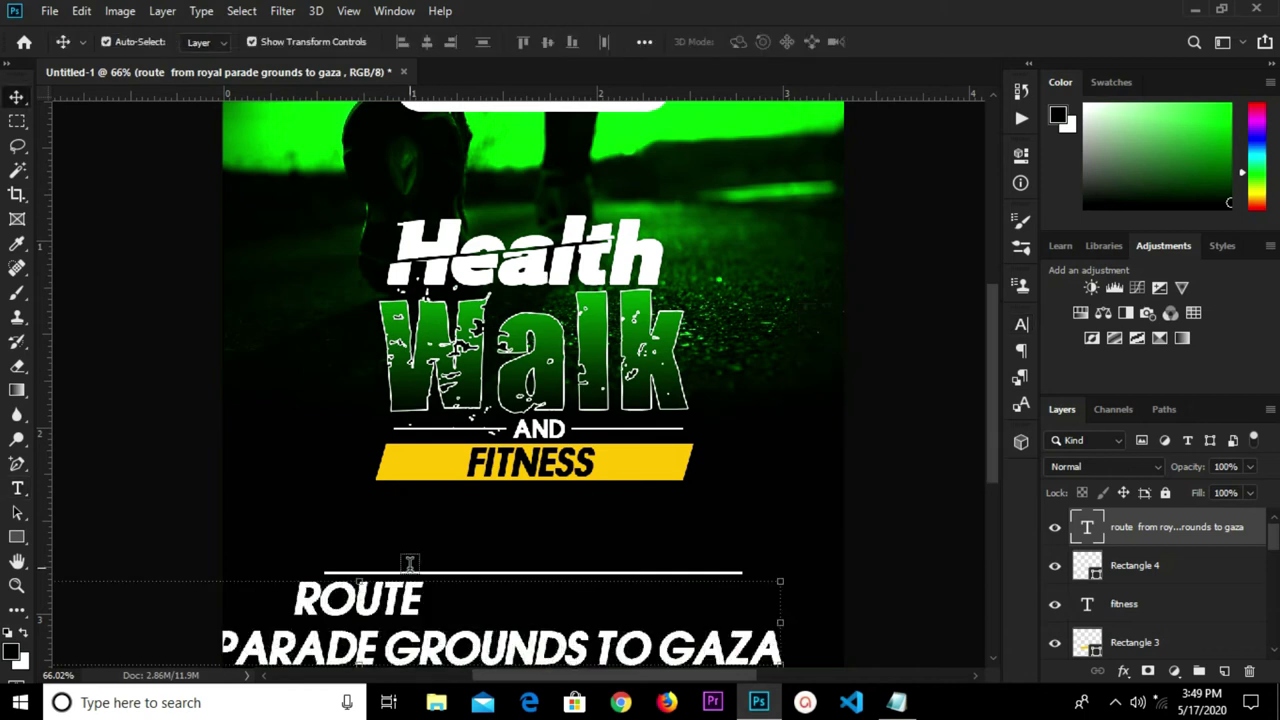
pyautogui.click(1022, 326)
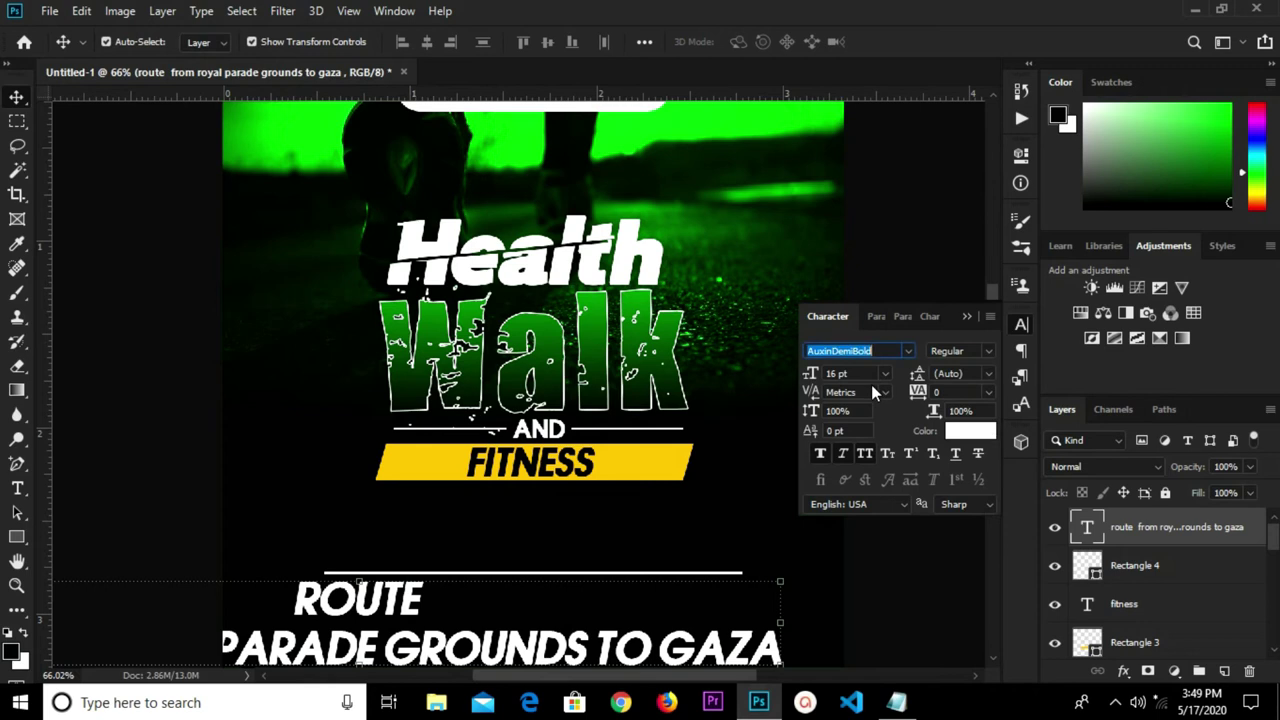
pyautogui.click(884, 373)
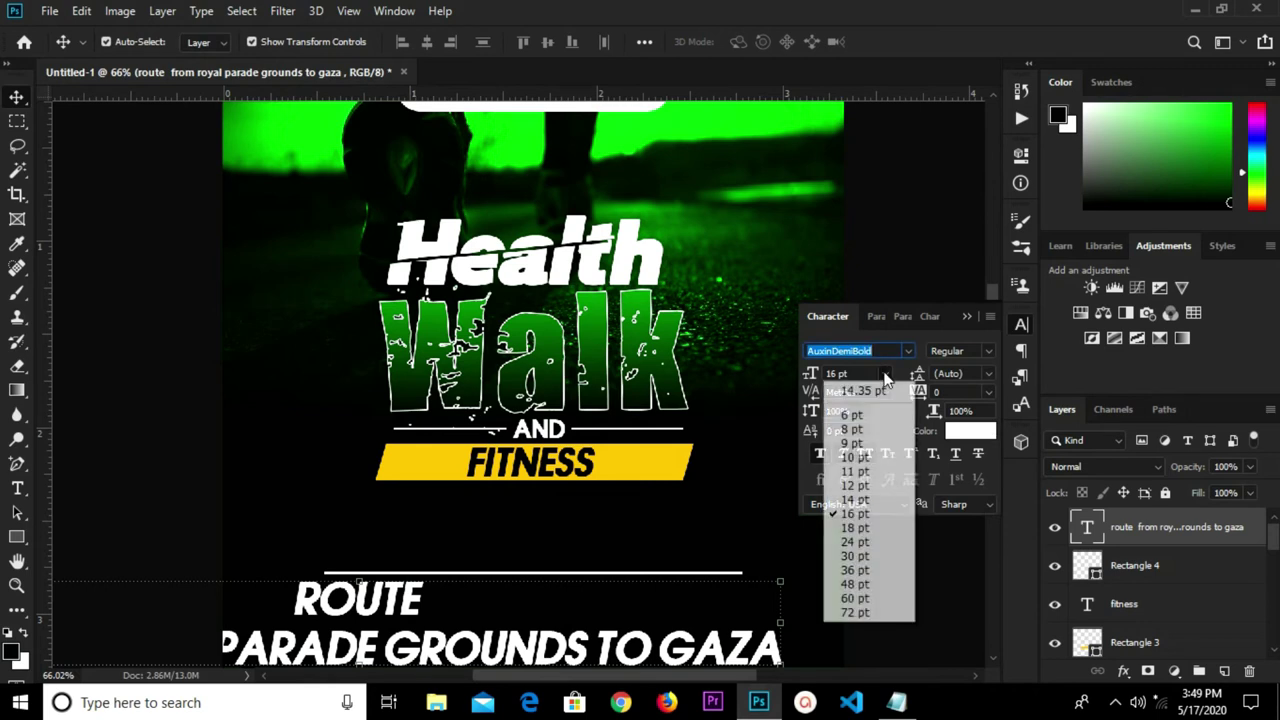
pyautogui.click(858, 430)
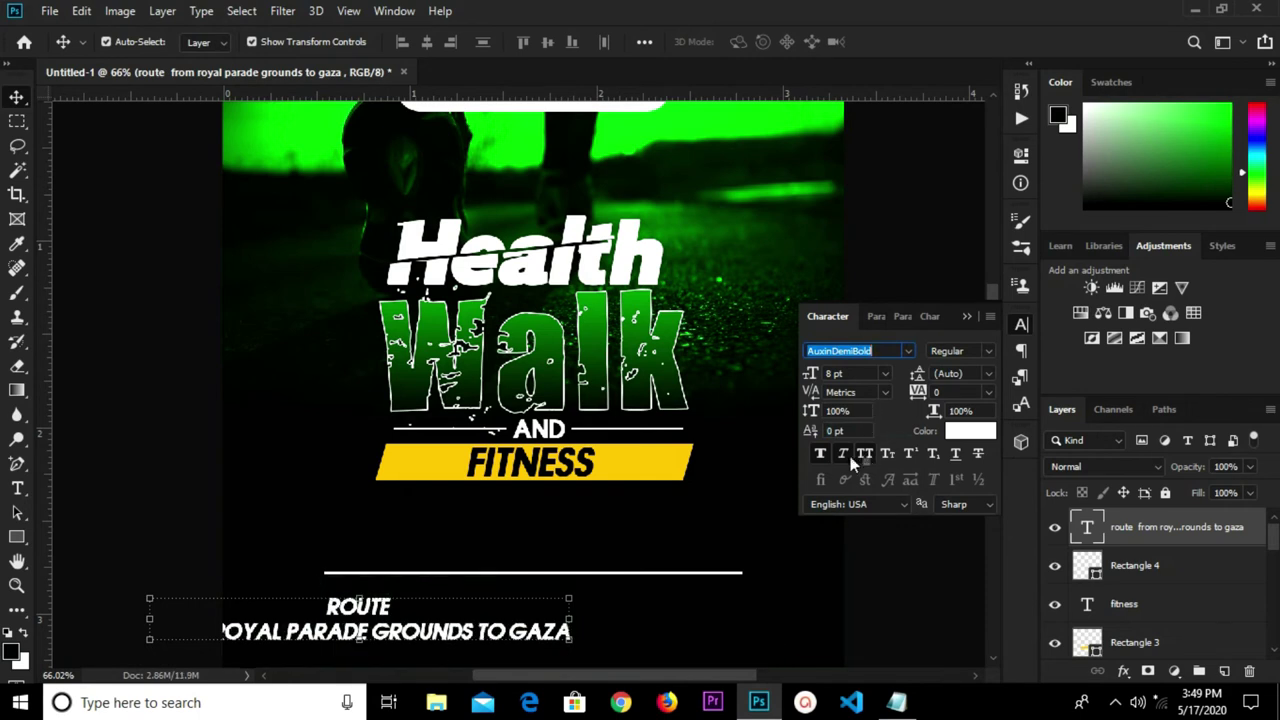
pyautogui.click(842, 455)
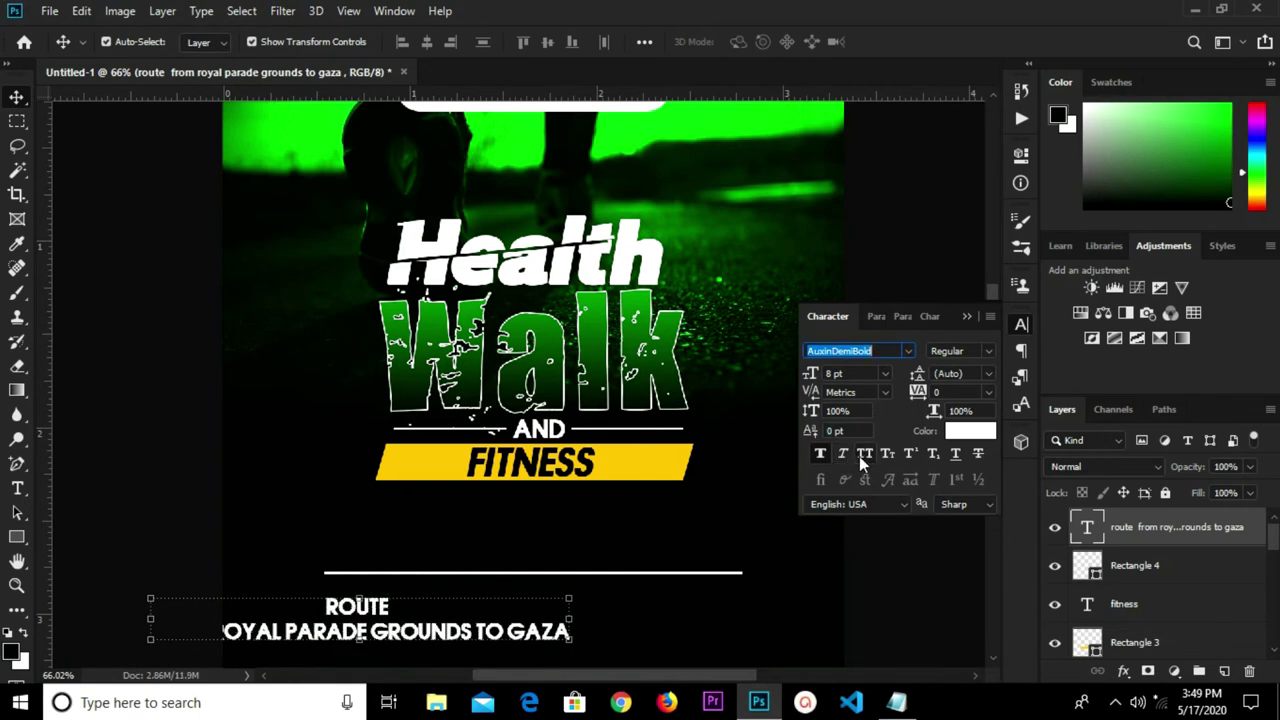
pyautogui.click(859, 456)
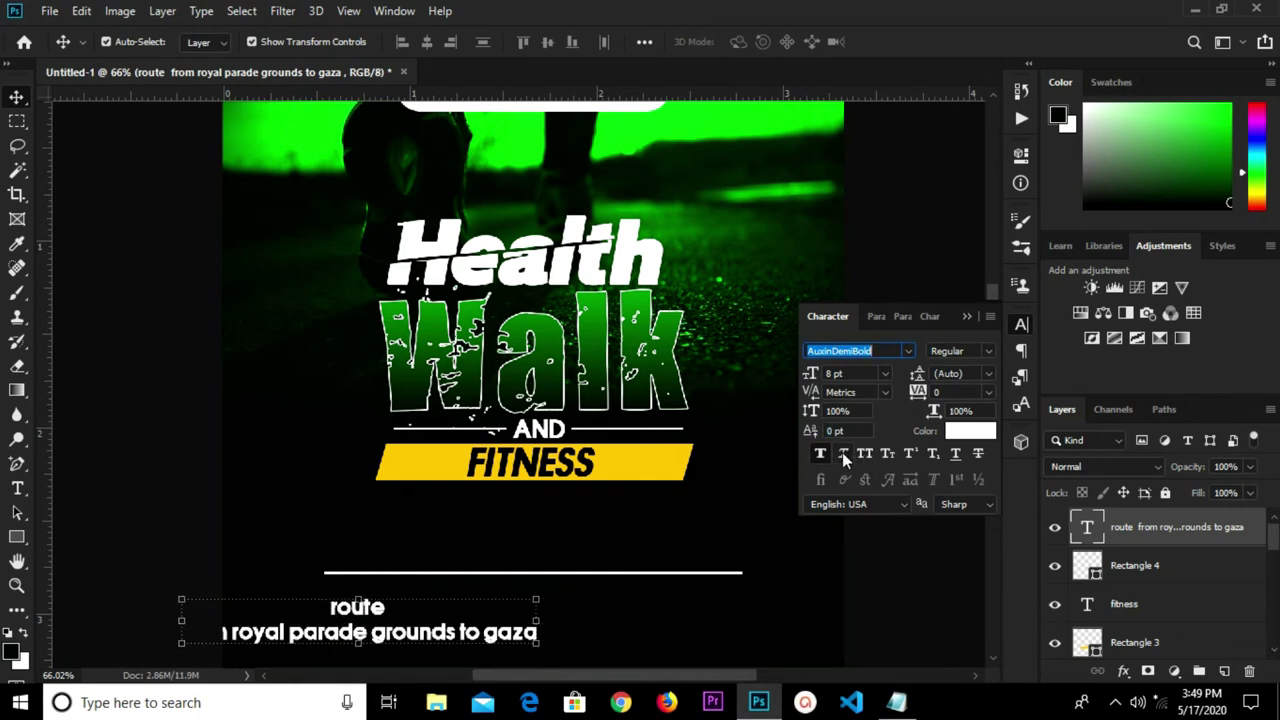
# Set the route text to BengasiBold at 8 pt with All Caps turned off.
pyautogui.click(909, 350)
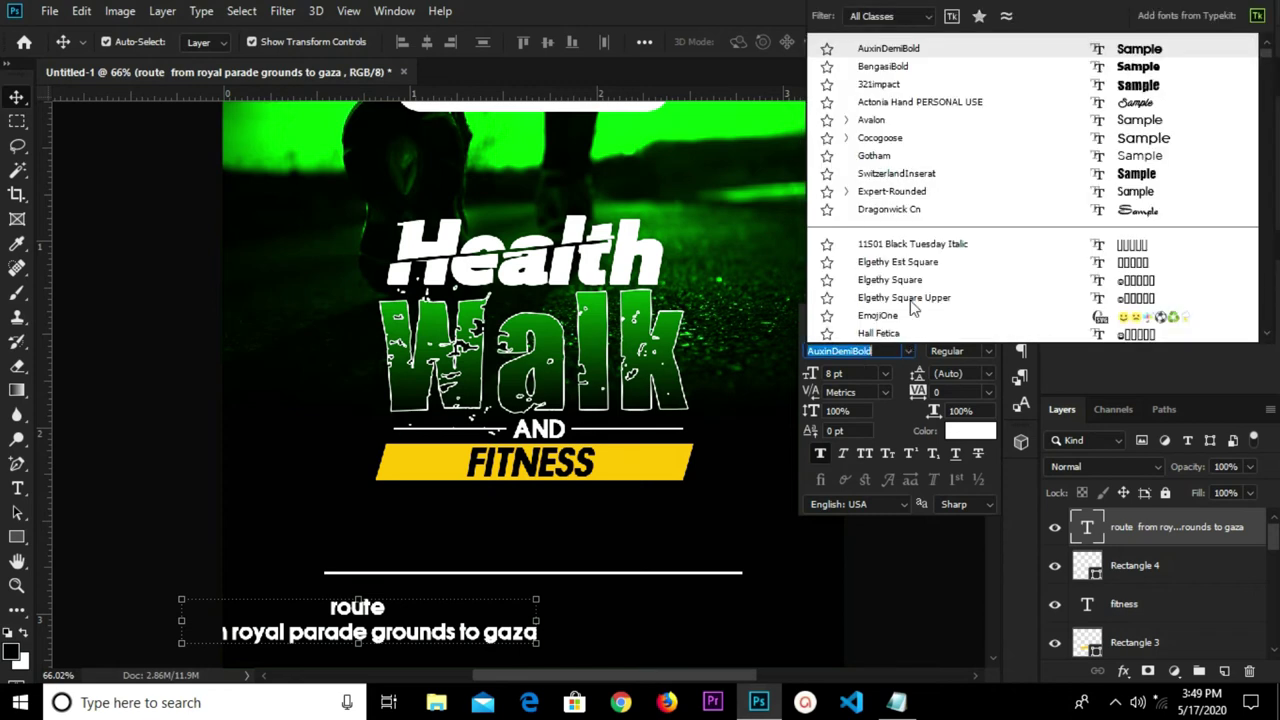
pyautogui.click(911, 65)
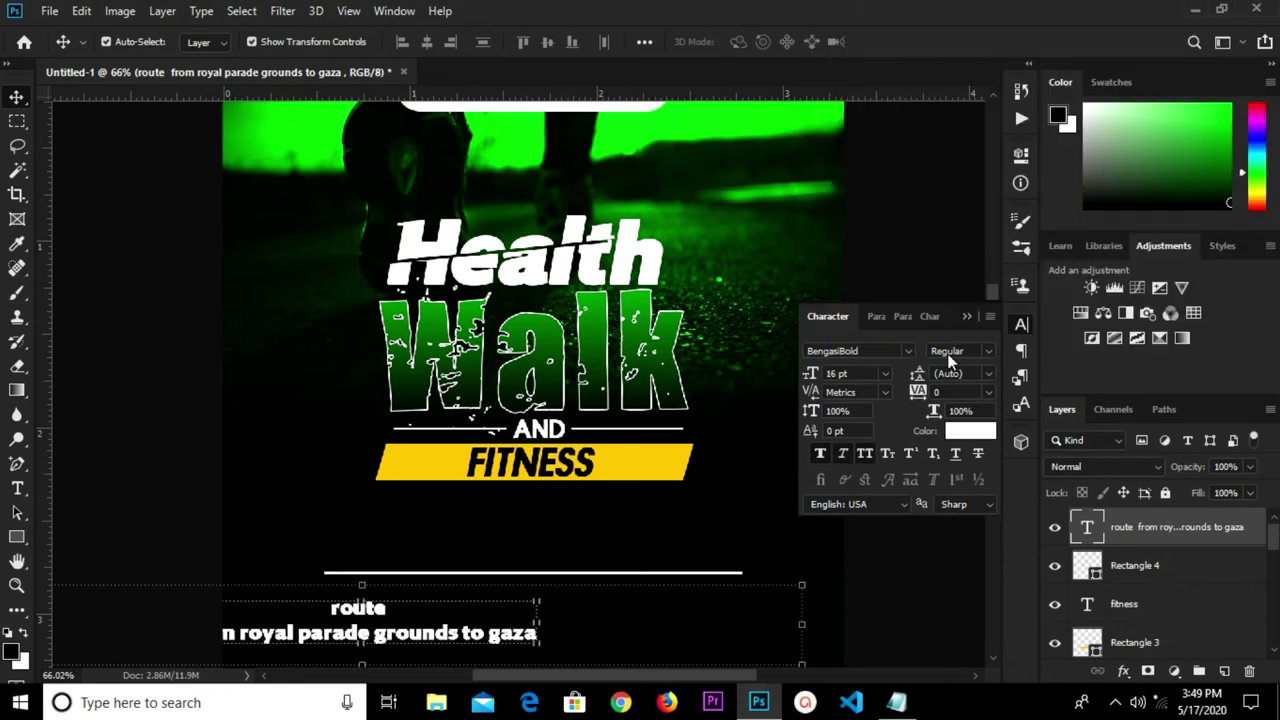
pyautogui.click(962, 308)
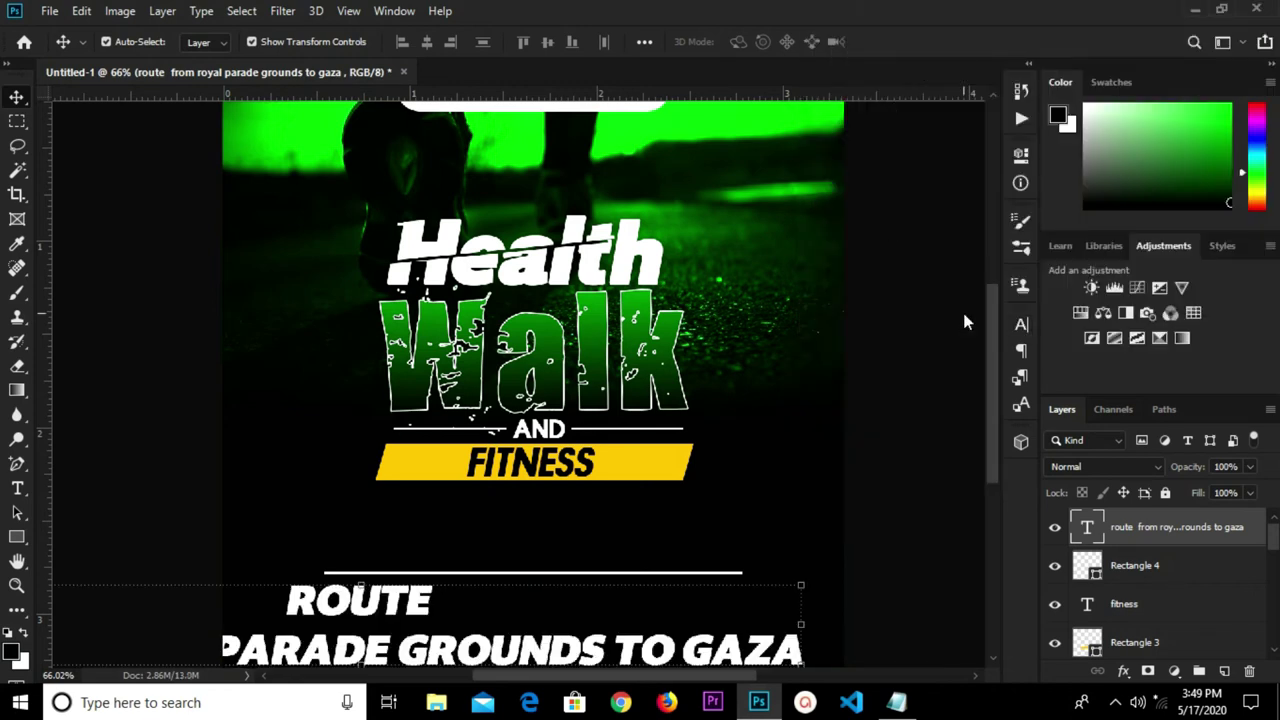
pyautogui.click(1021, 325)
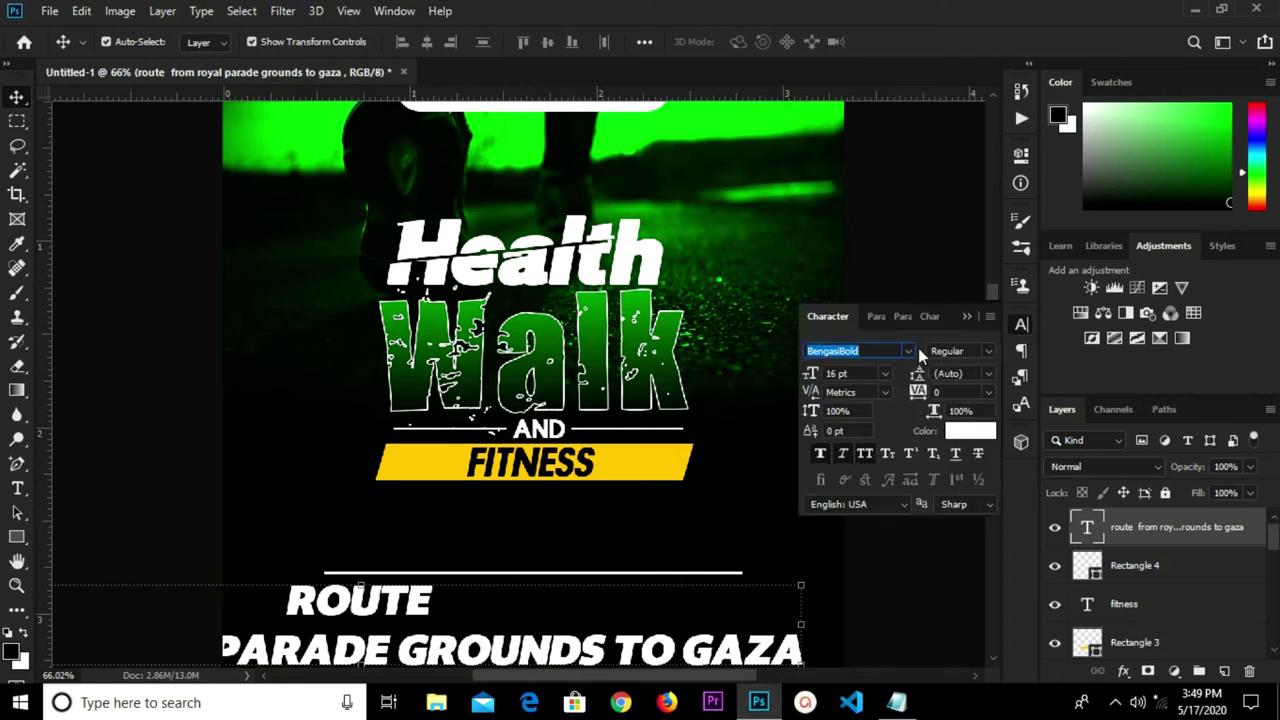
pyautogui.click(910, 350)
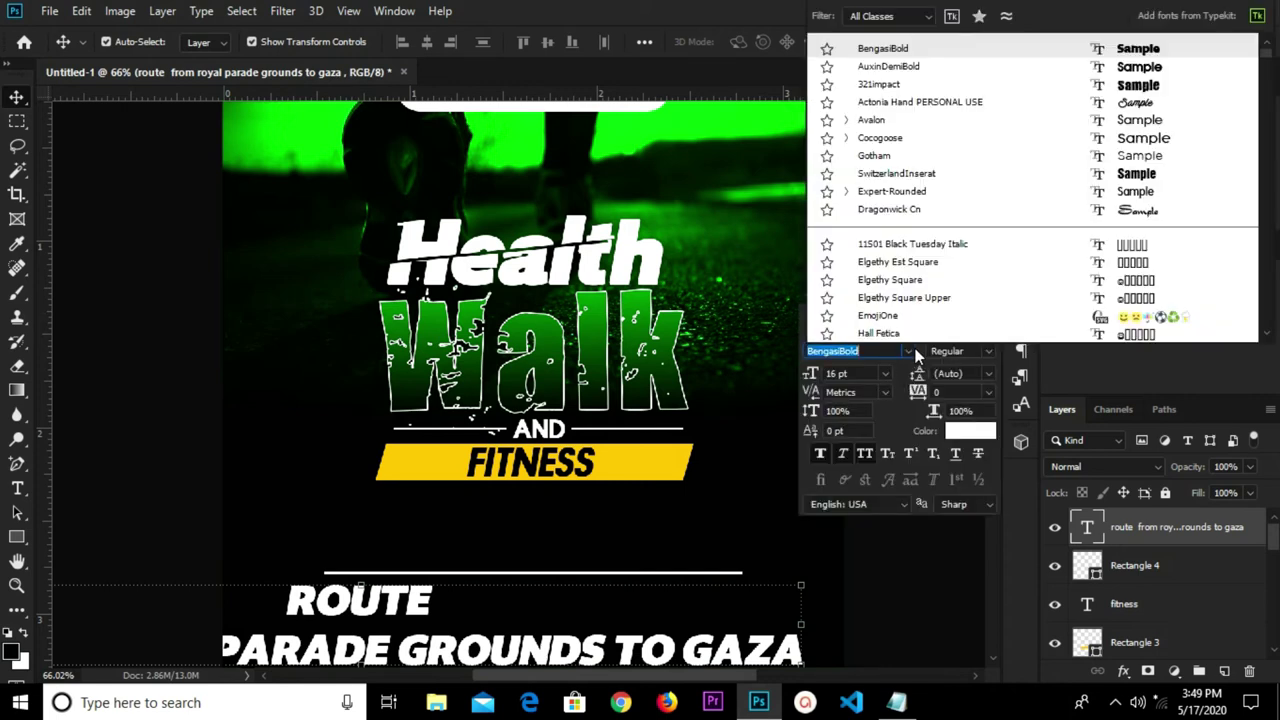
pyautogui.click(901, 48)
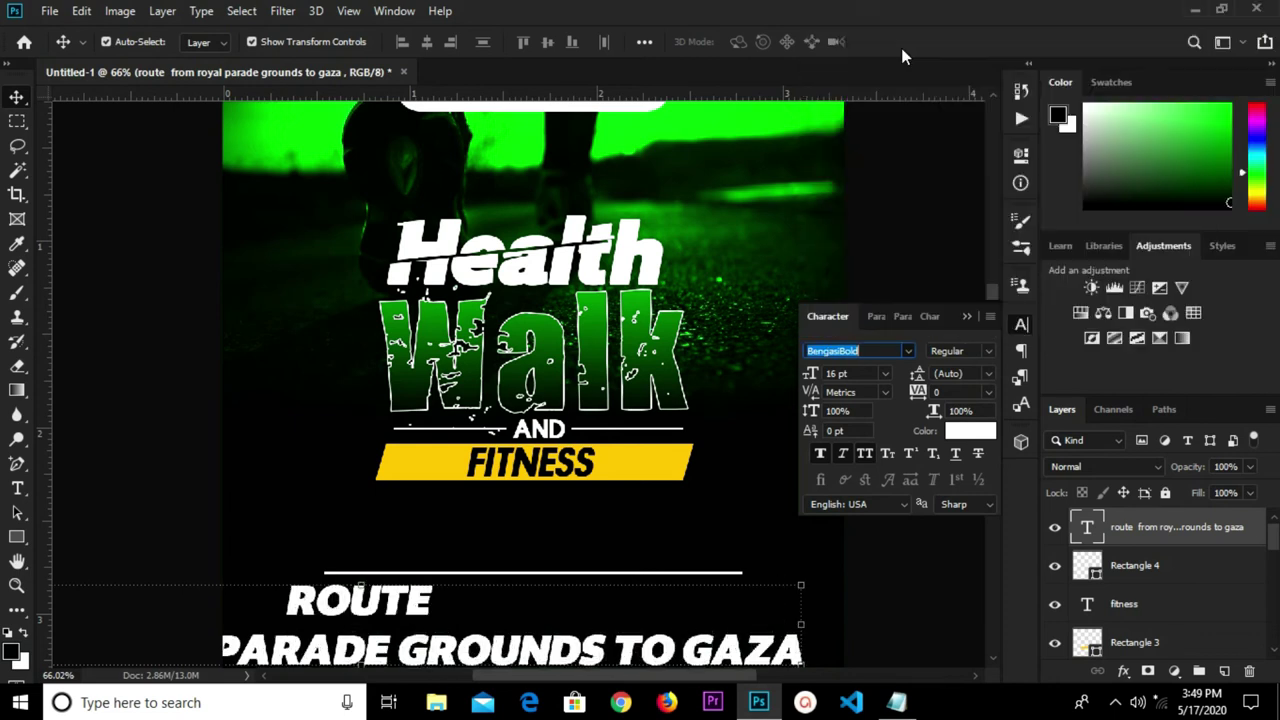
pyautogui.click(883, 375)
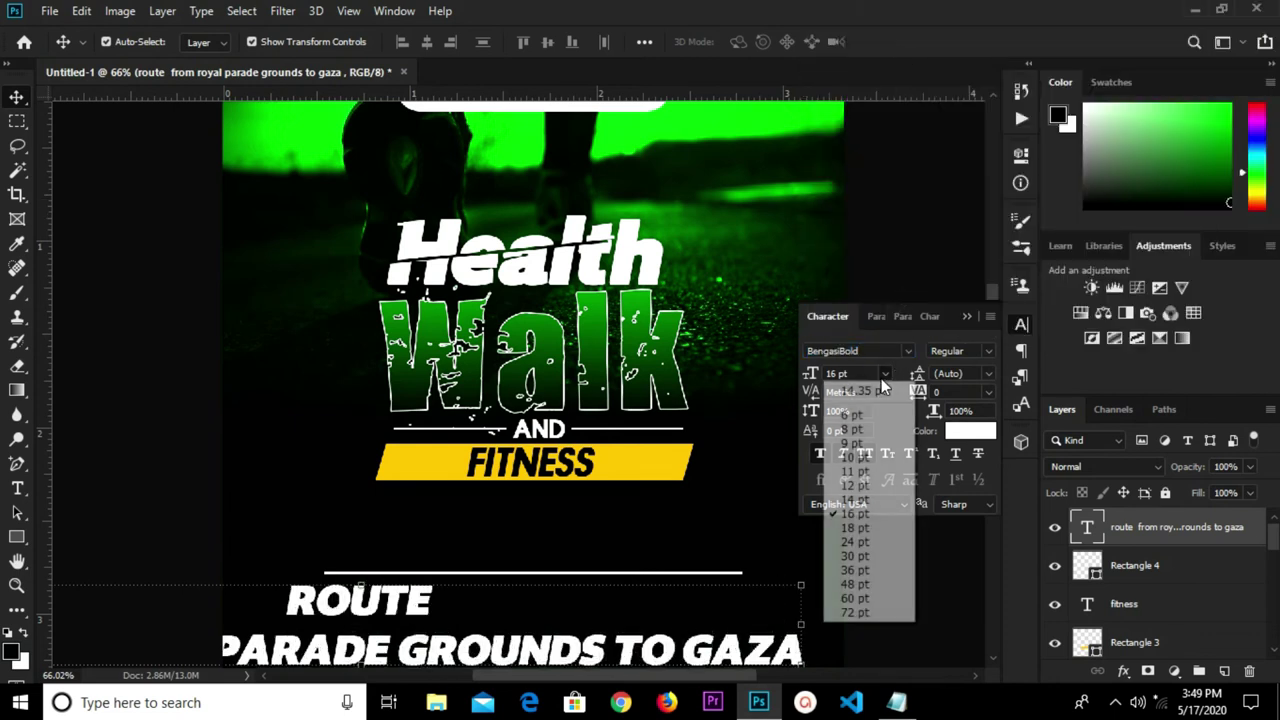
pyautogui.click(873, 430)
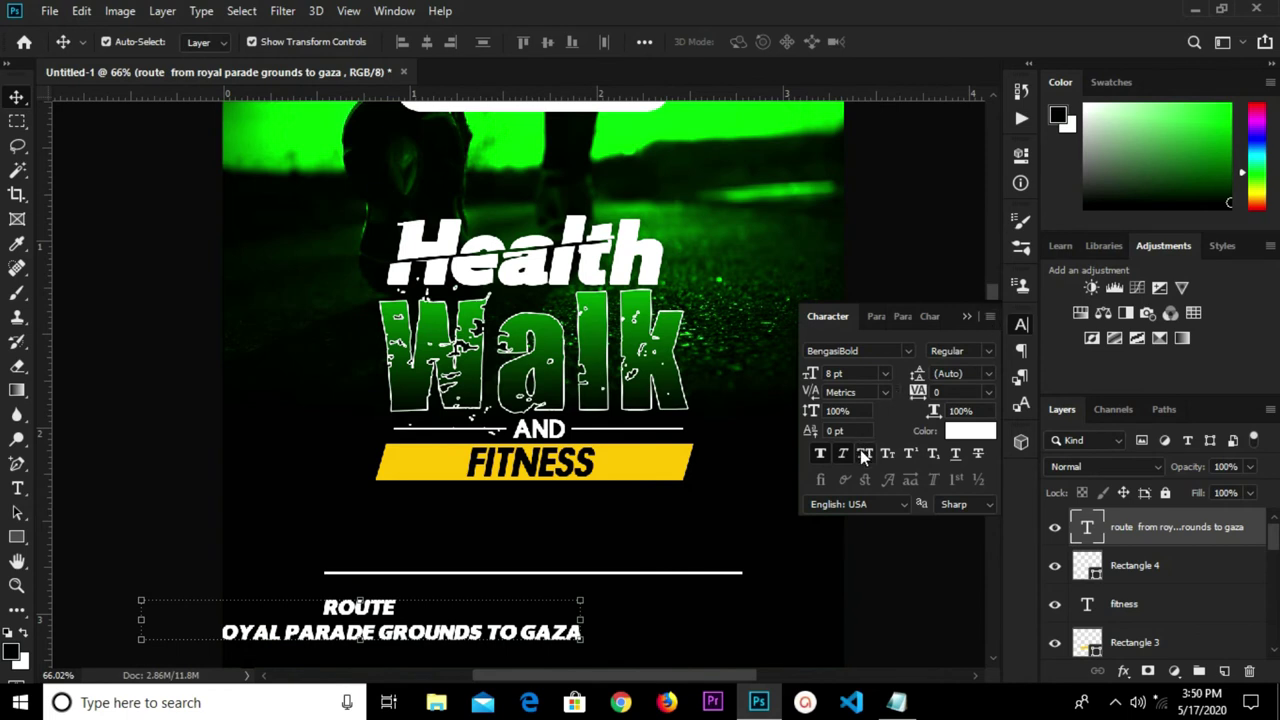
pyautogui.click(863, 453)
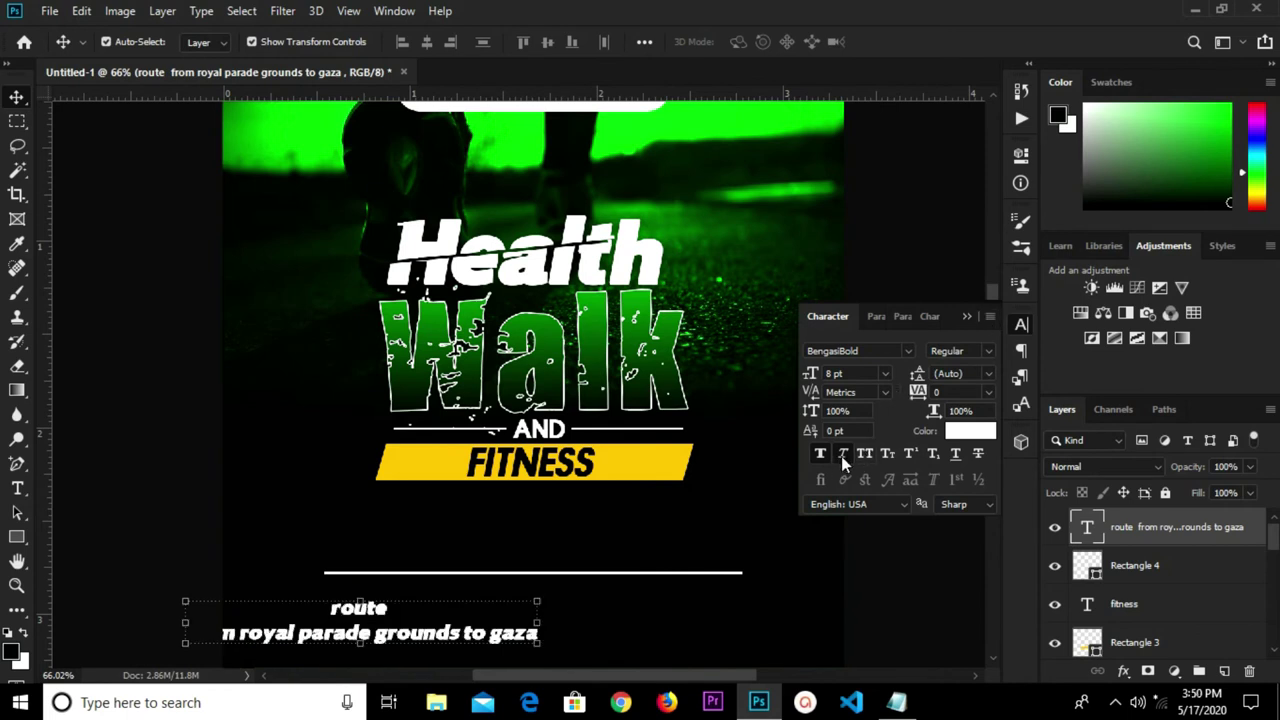
# Move the route text so it is centred under the white line.
pyautogui.click(966, 318)
pyautogui.moveTo(411, 642); pyautogui.dragTo(565, 620)
pyautogui.scroll(3, 528, 612)
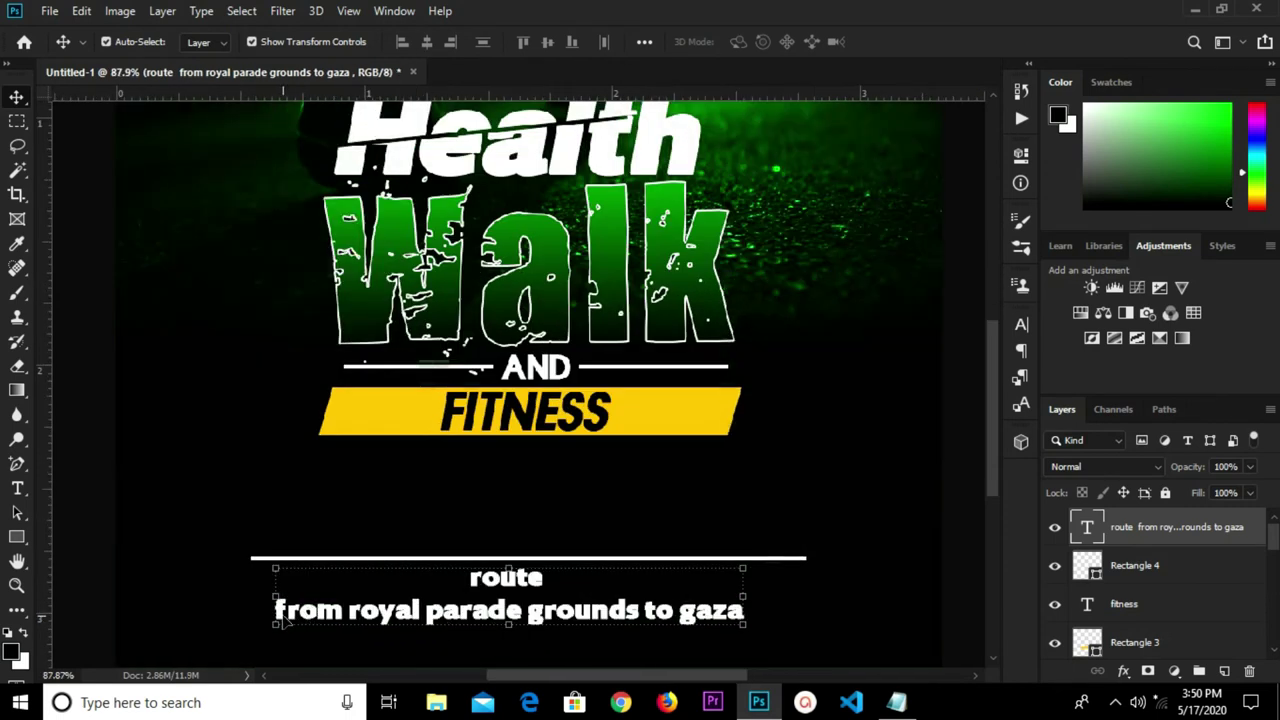
# Join the route text onto one line and capitalise its first letter to 'Route'.
pyautogui.press('t')
pyautogui.click(274, 610)
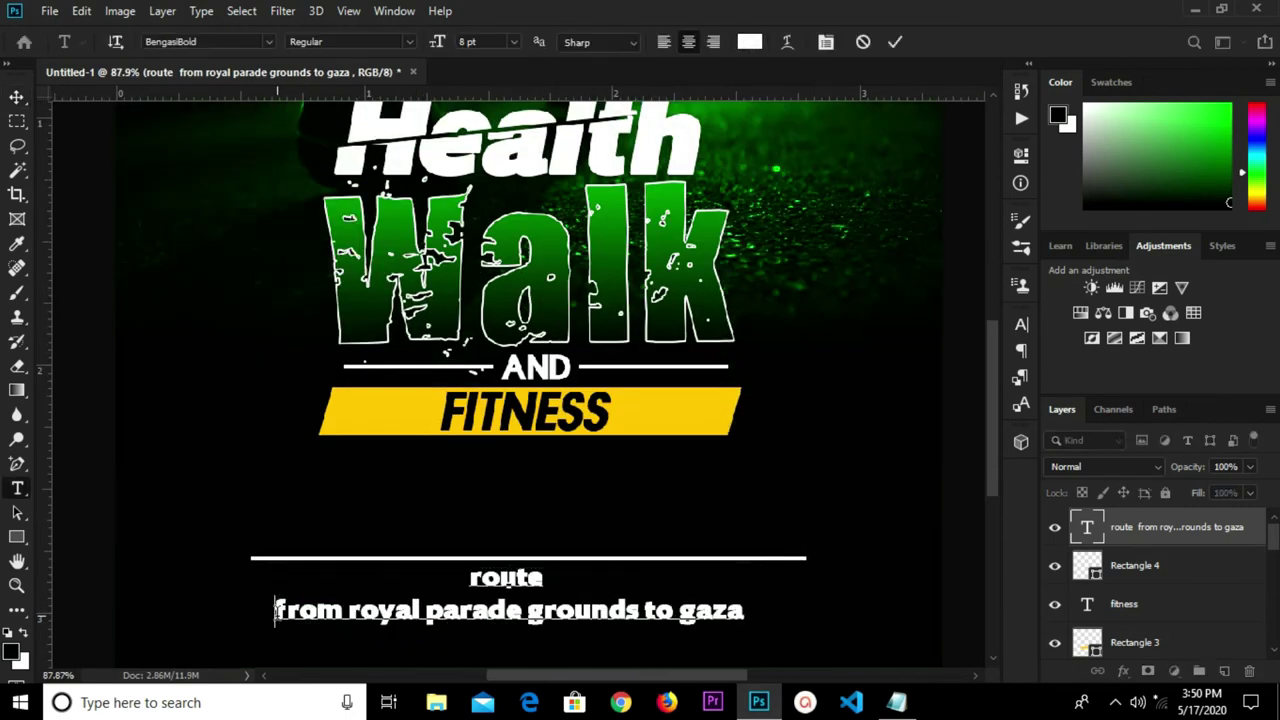
pyautogui.press('BackSpace')
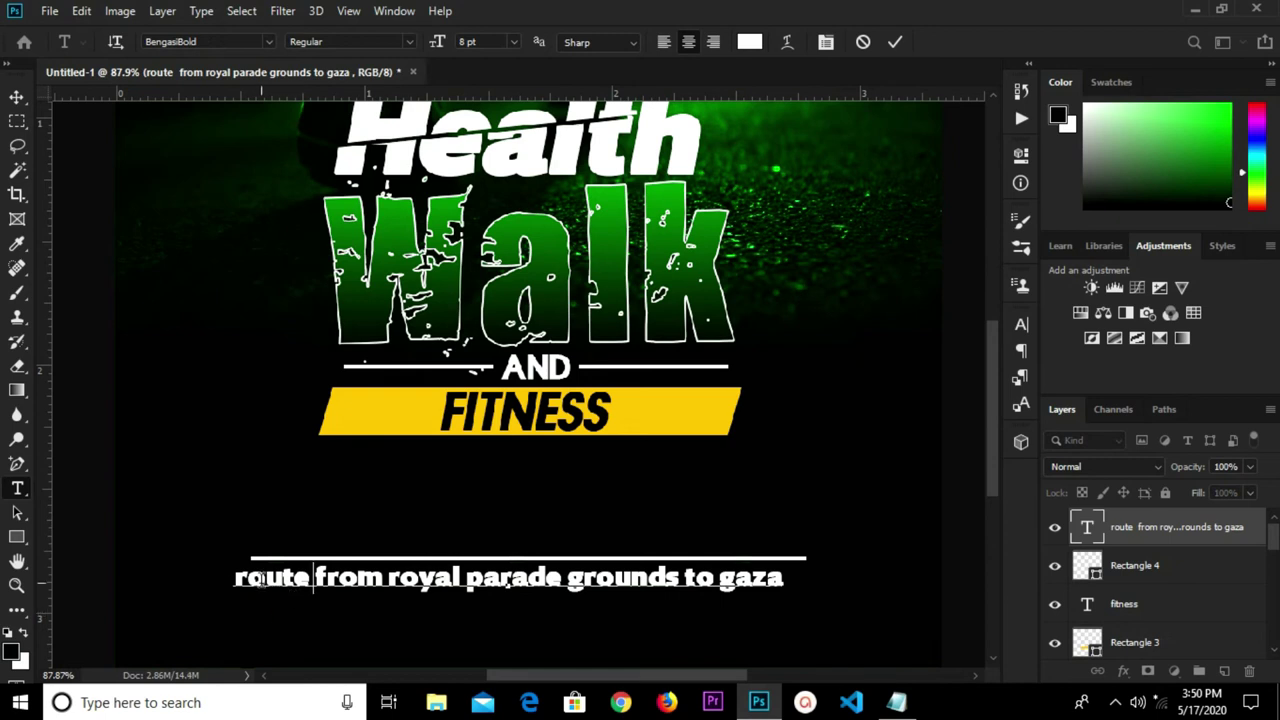
pyautogui.moveTo(236, 578); pyautogui.dragTo(250, 578)
pyautogui.write('R')
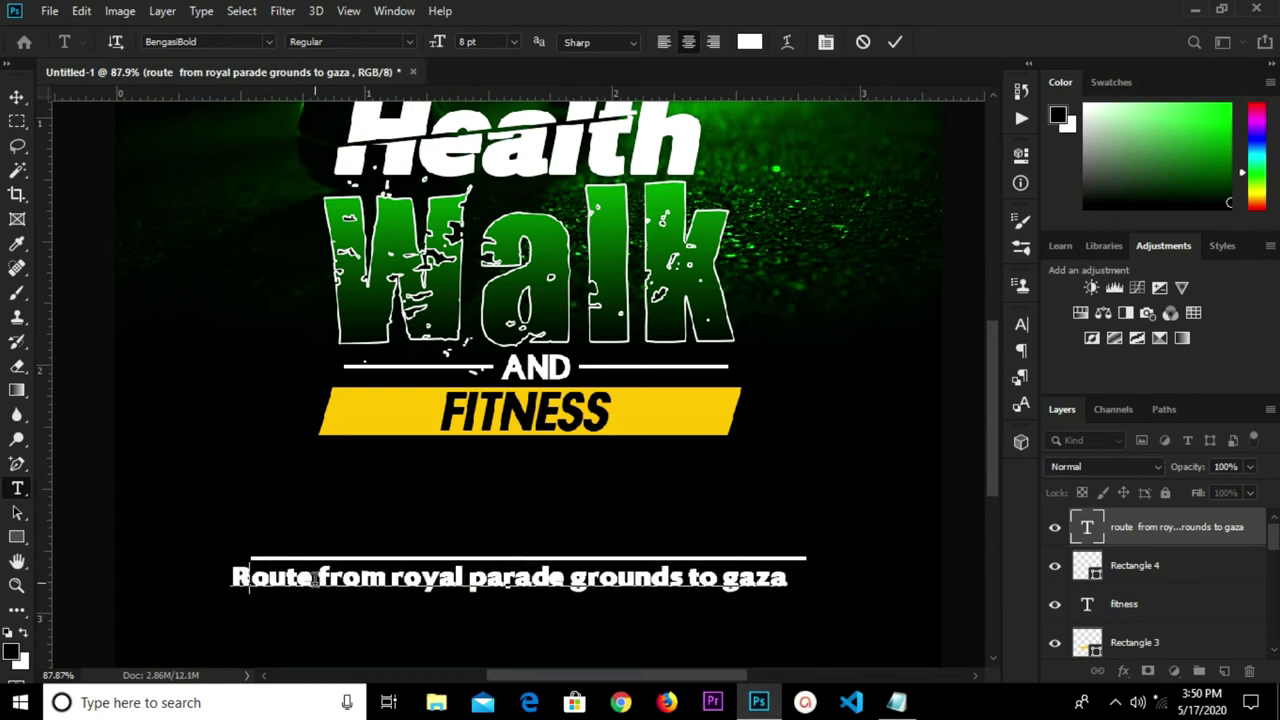
# Select the word Route to recolour it.
pyautogui.tripleClick(232, 590)
pyautogui.doubleClick(232, 590)
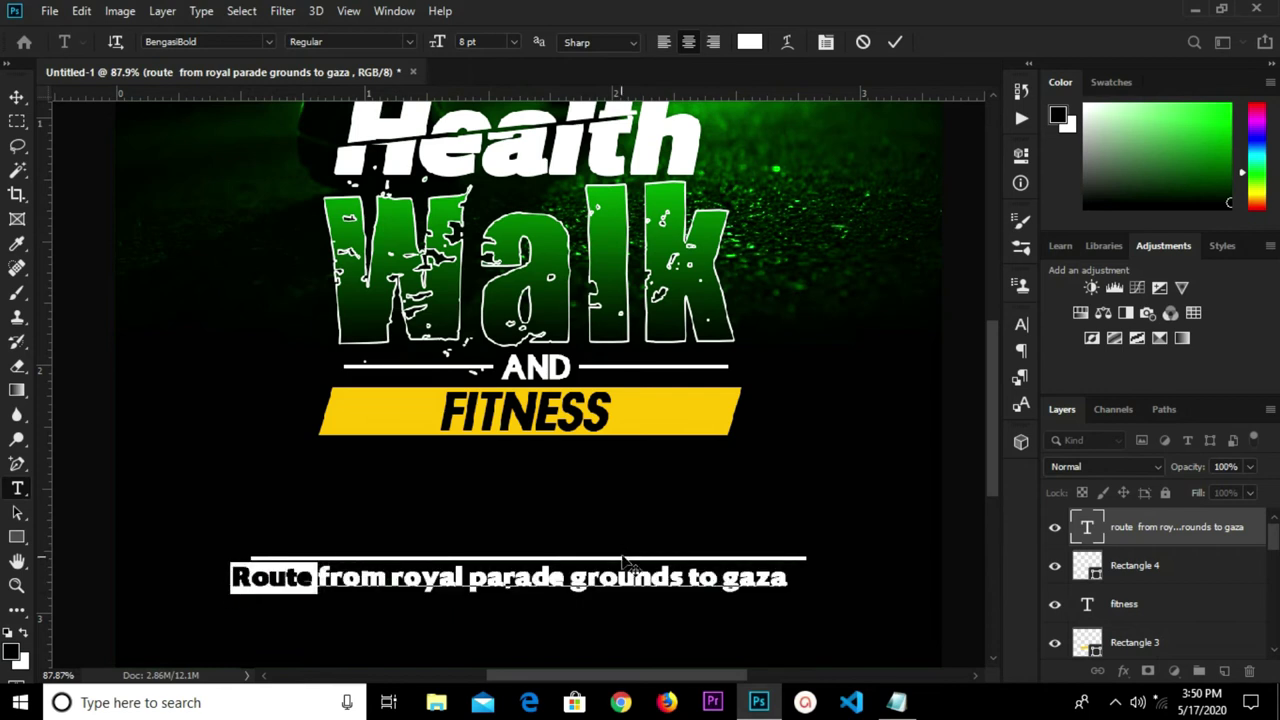
pyautogui.click(750, 41)
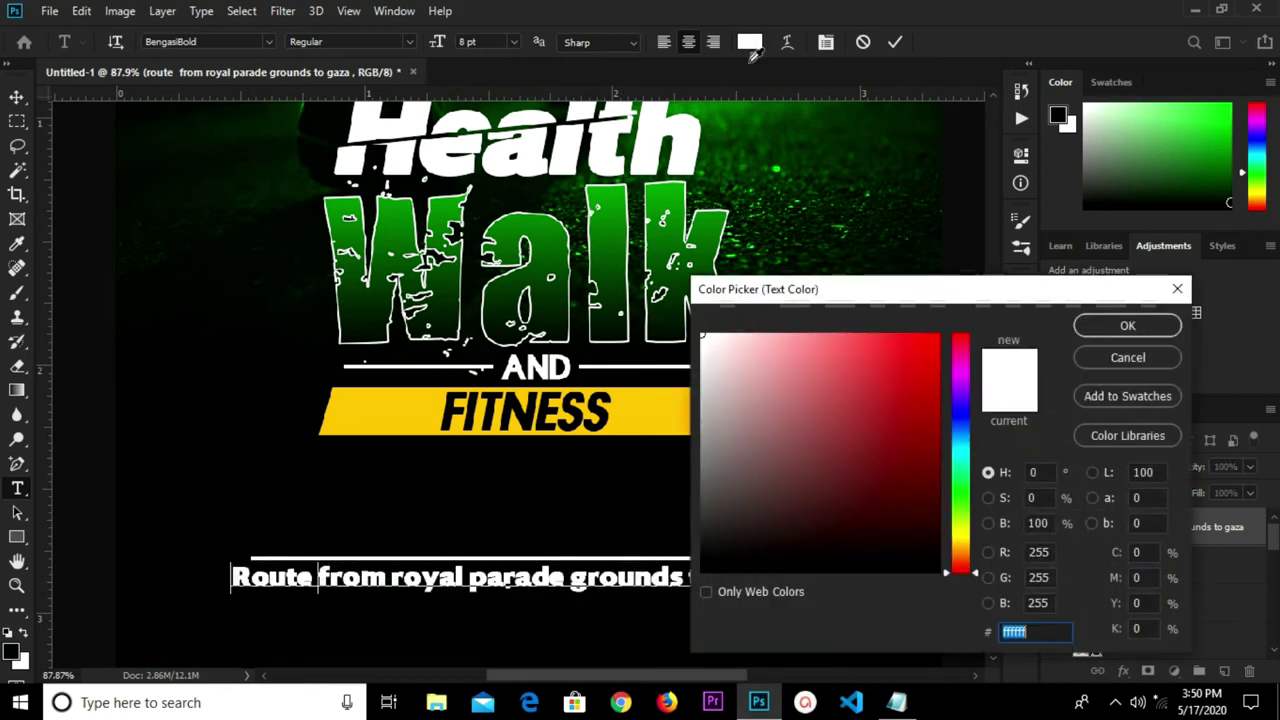
# Colour the word Route yellow, sampled from the FITNESS bar.
pyautogui.rightClick(1008, 632)
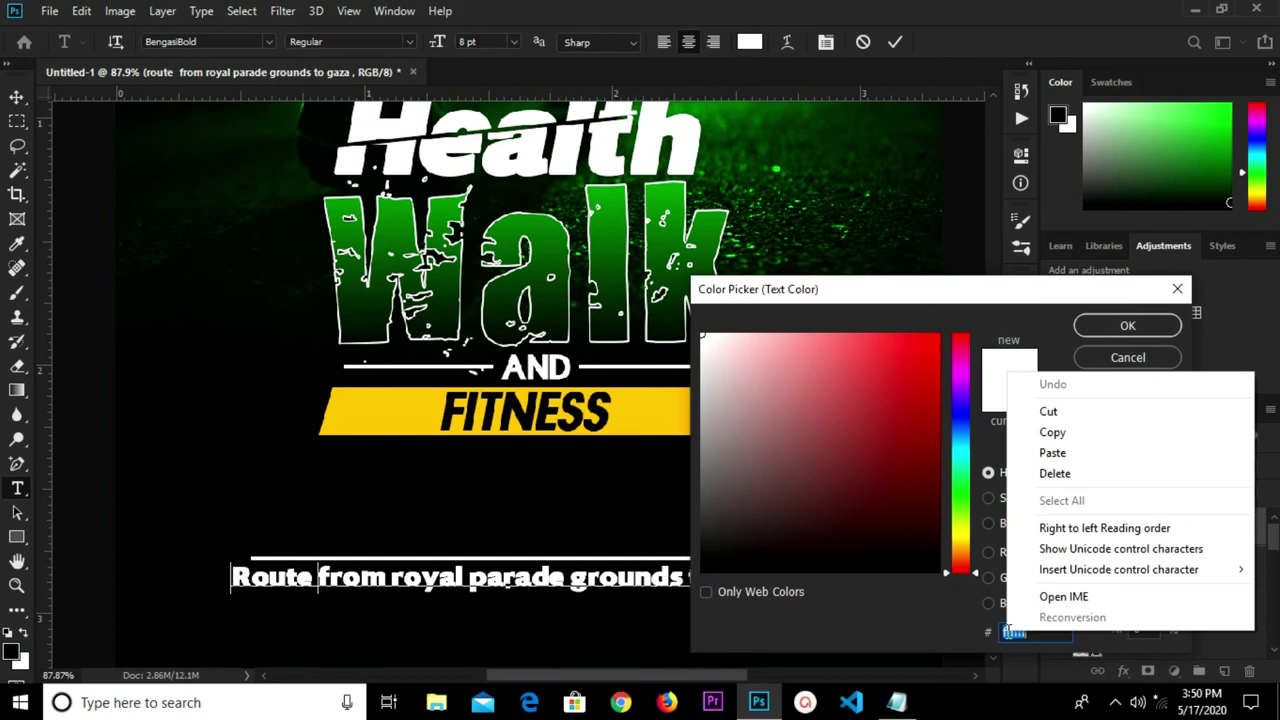
pyautogui.click(1049, 340)
pyautogui.click(643, 400)
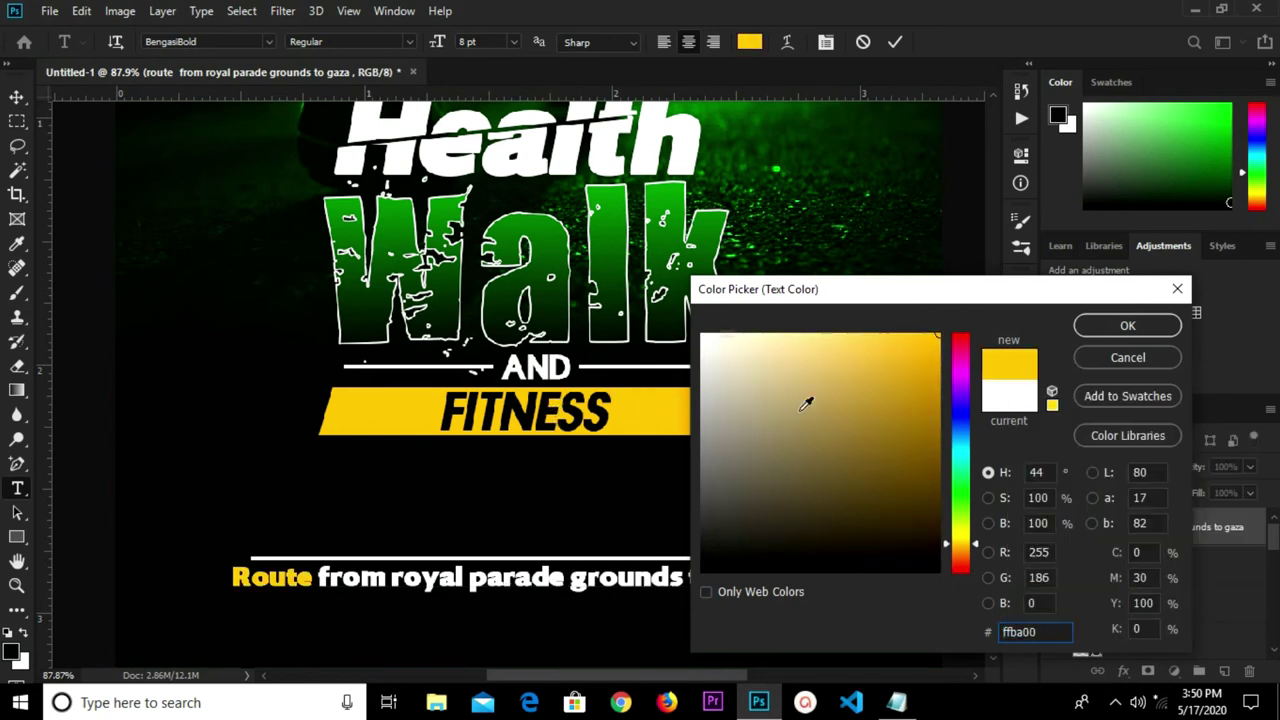
pyautogui.click(1125, 328)
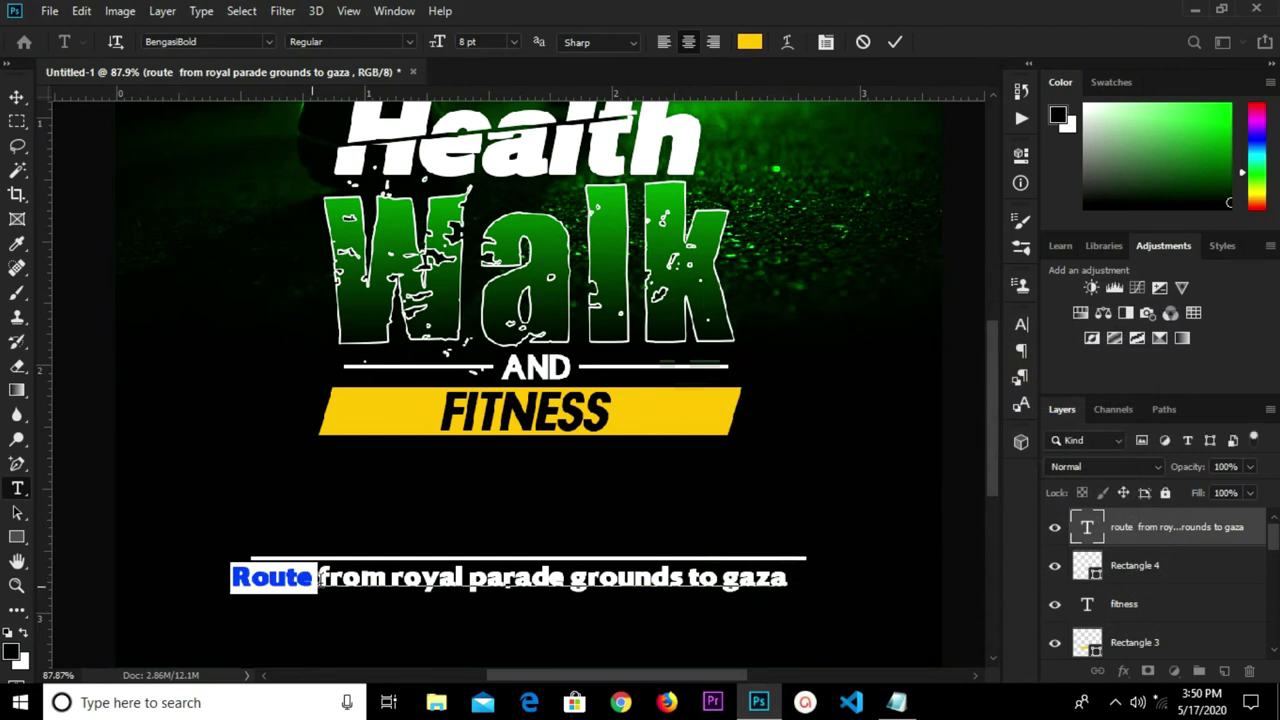
pyautogui.click(895, 41)
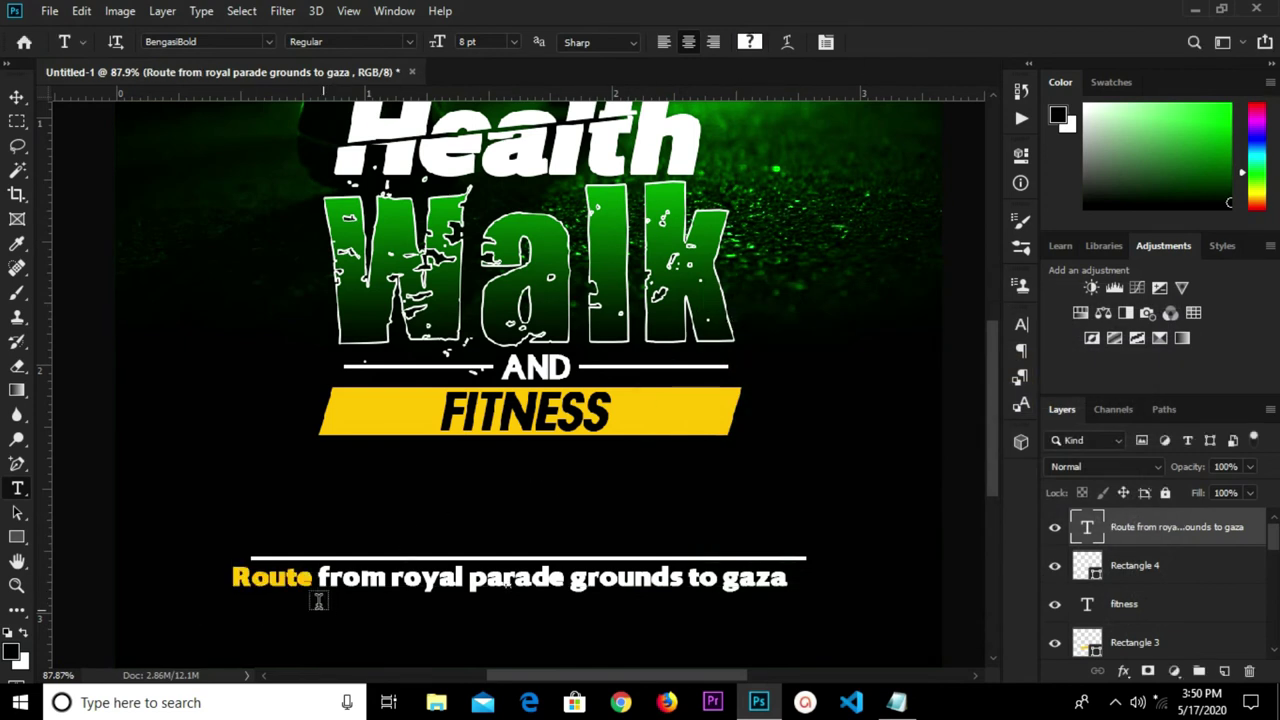
# Add a colon after Route and capitalise From and Royal.
pyautogui.scroll(1, 310, 585)
pyautogui.click(312, 582)
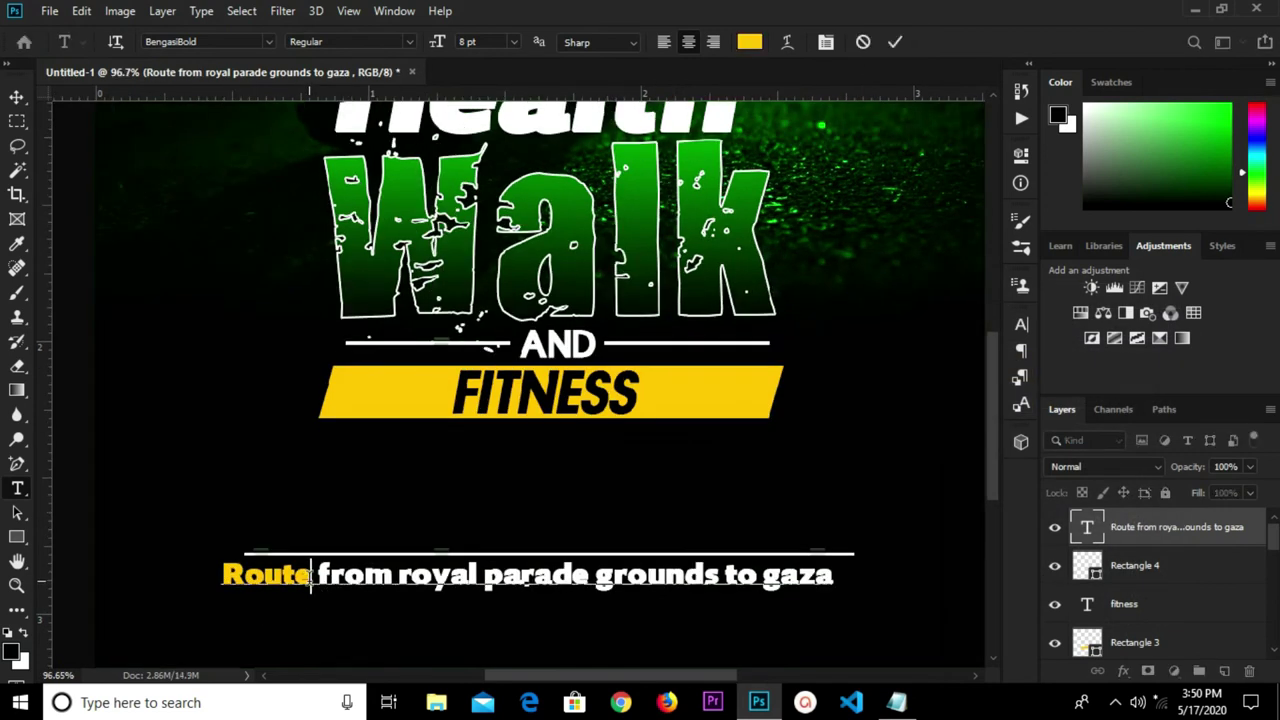
pyautogui.write(':')
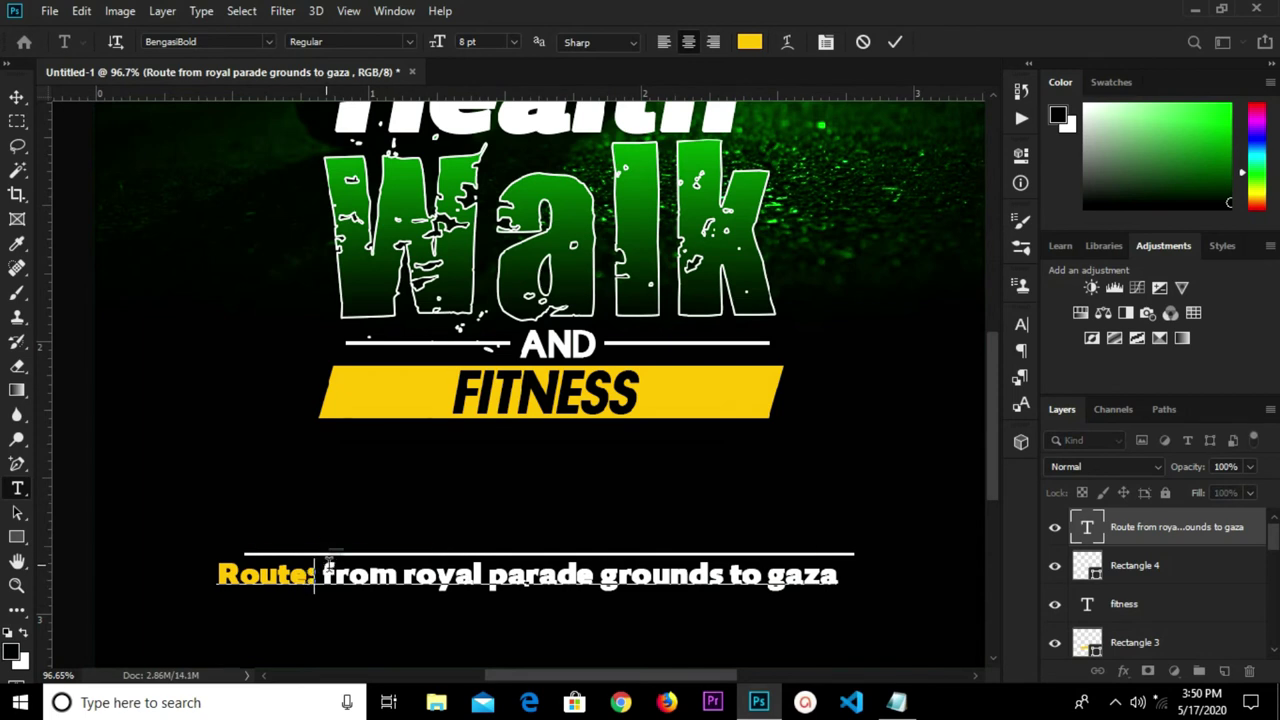
pyautogui.click(337, 572)
pyautogui.press('BackSpace')
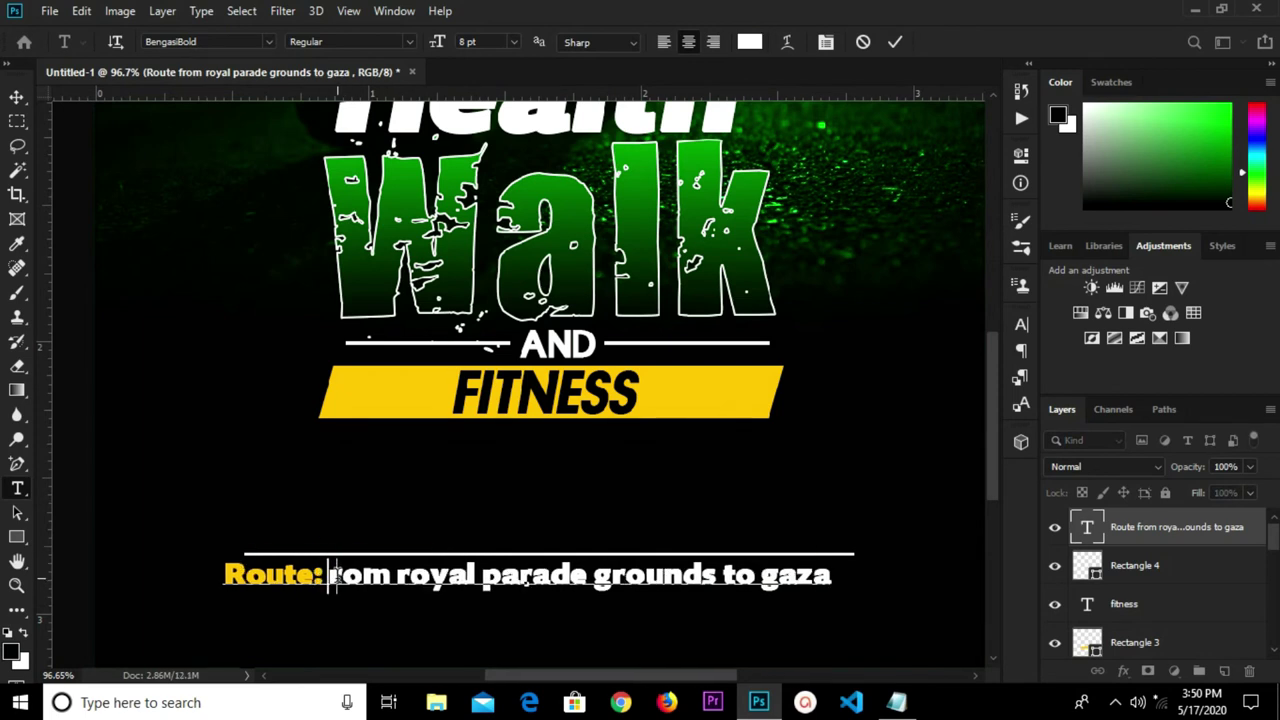
pyautogui.write('F')
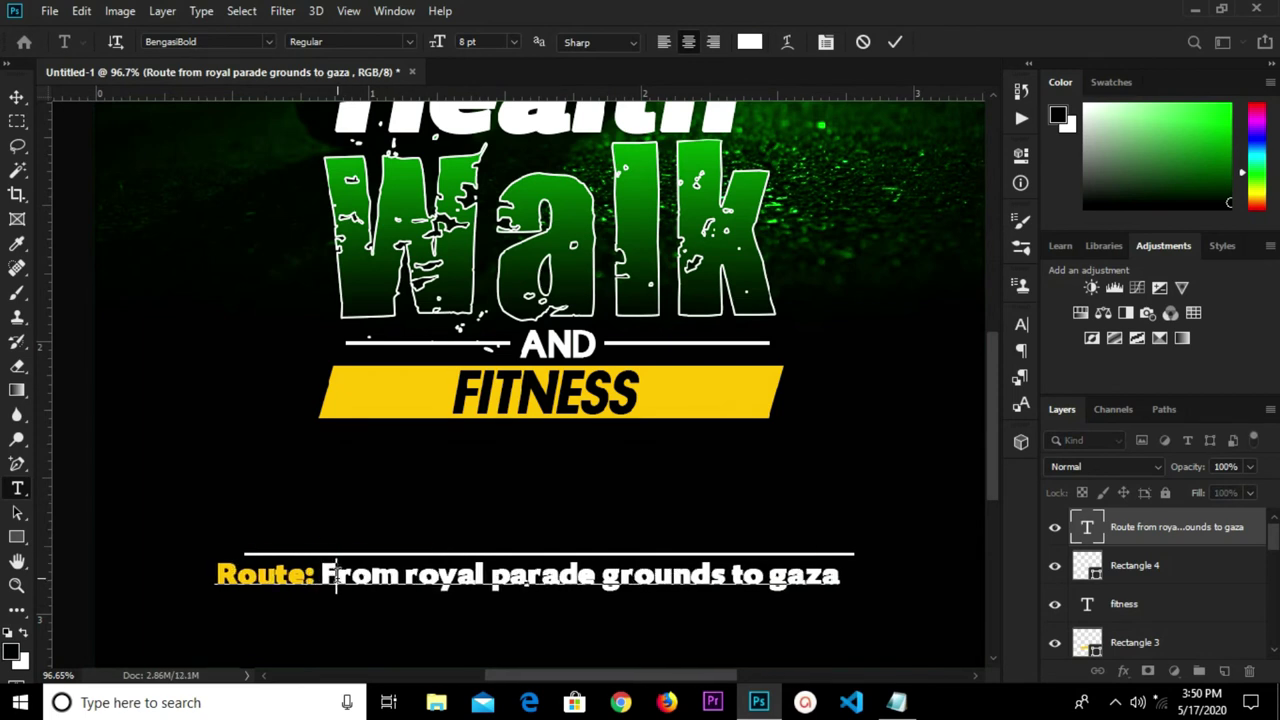
pyautogui.click(411, 575)
pyautogui.press('Delete')
pyautogui.write('R')
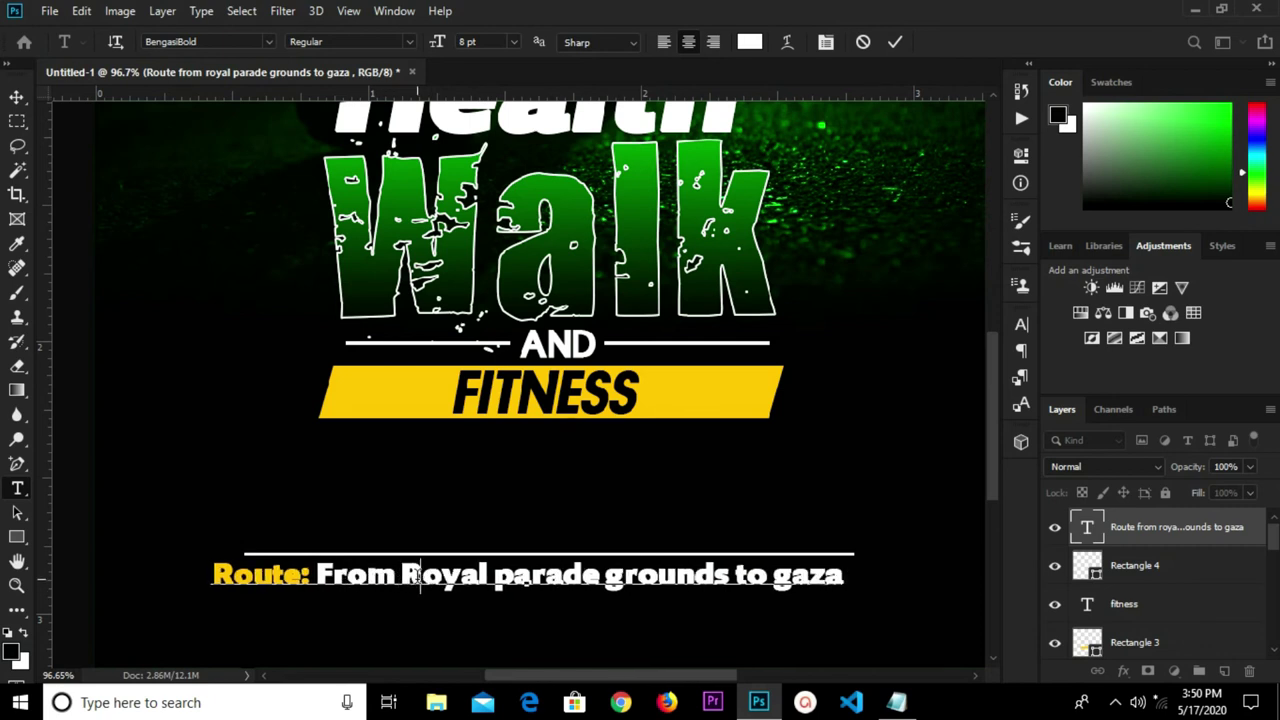
# Capitalise Parade and Gaza and commit the route line.
pyautogui.click(516, 580)
pyautogui.press('BackSpace')
pyautogui.write('P')
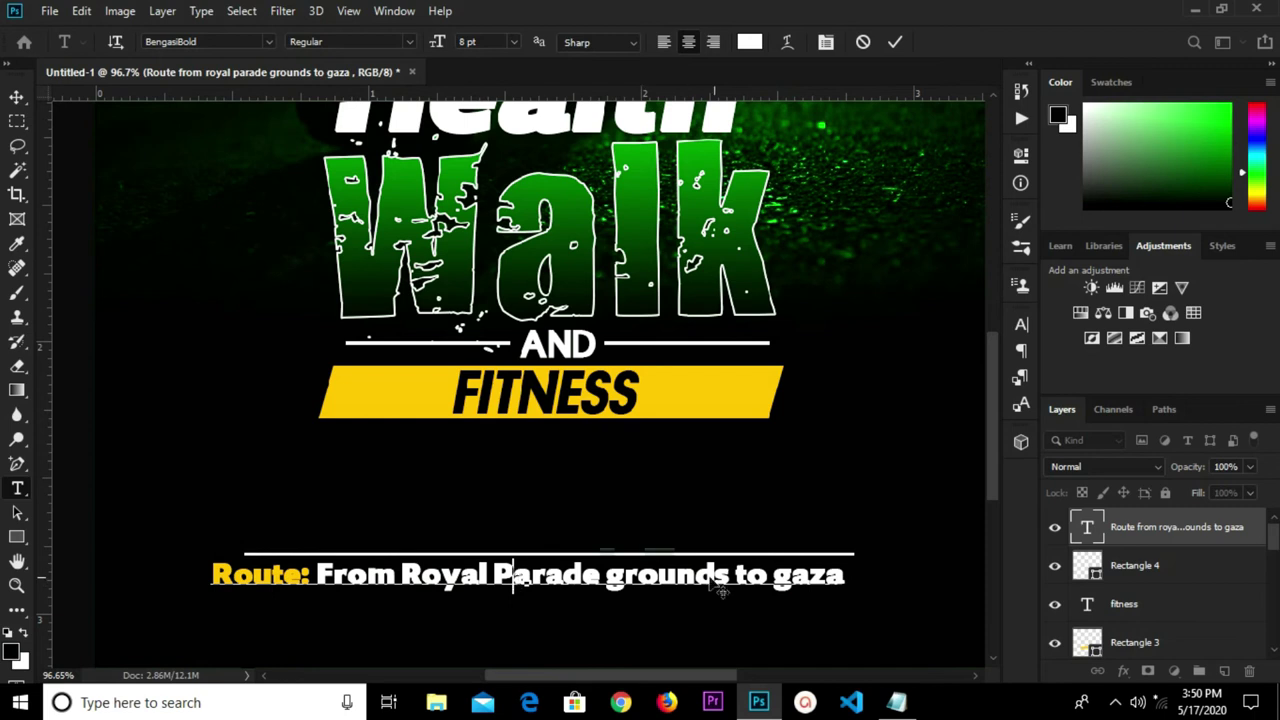
pyautogui.click(787, 577)
pyautogui.press('BackSpace')
pyautogui.write('G')
pyautogui.click(894, 42)
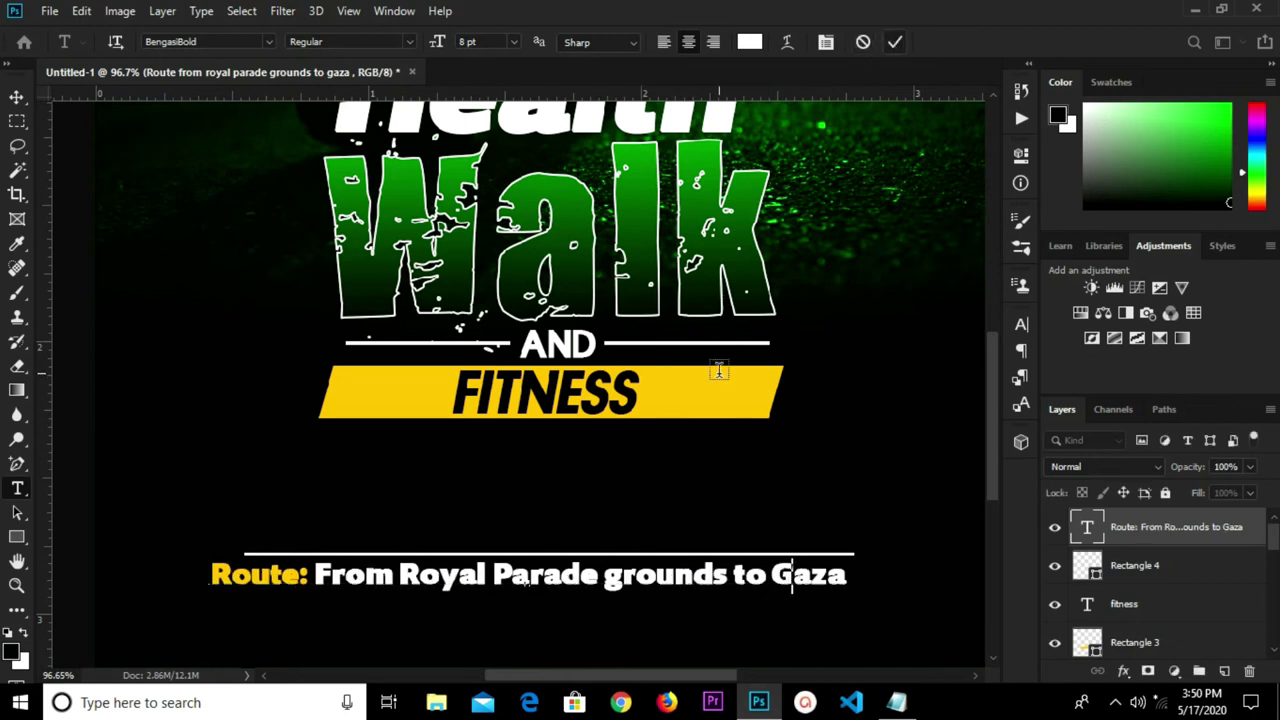
pyautogui.scroll(-2, 719, 367)
# Align the route line to the canvas's horizontal centre, then zoom out and deselect.
pyautogui.click(17, 92)
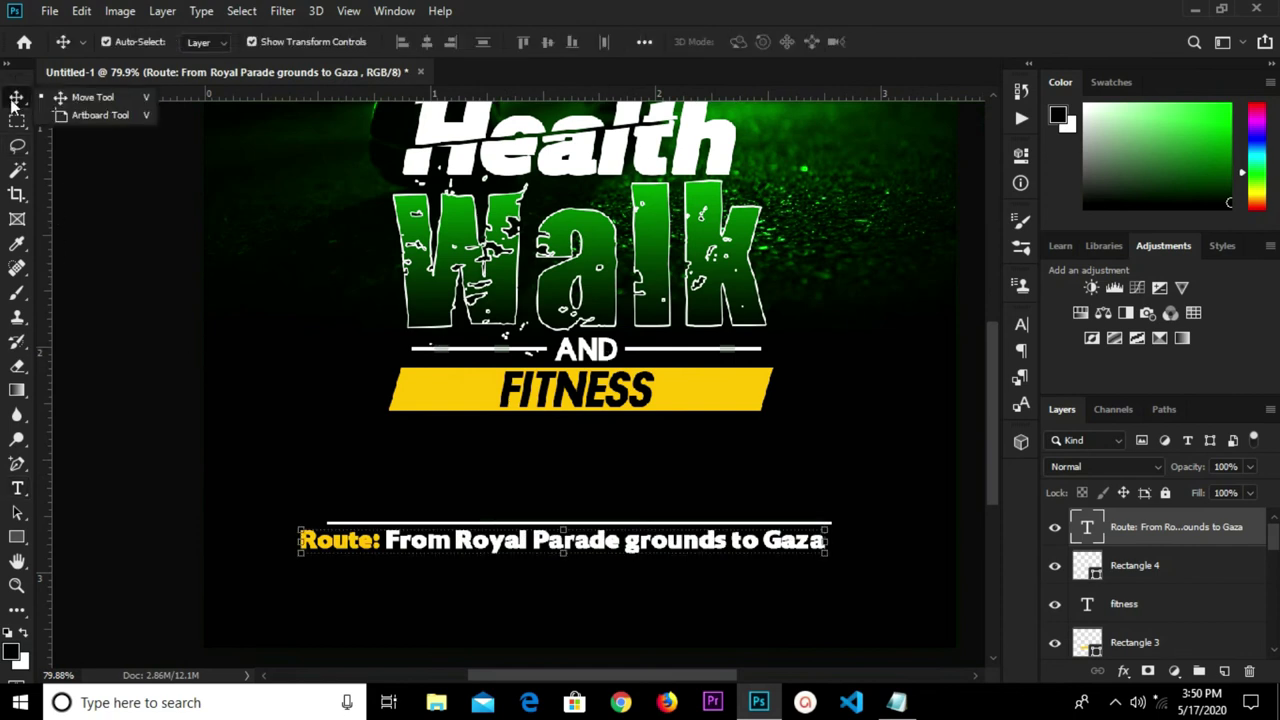
pyautogui.hotkey('ctrl', 'a')
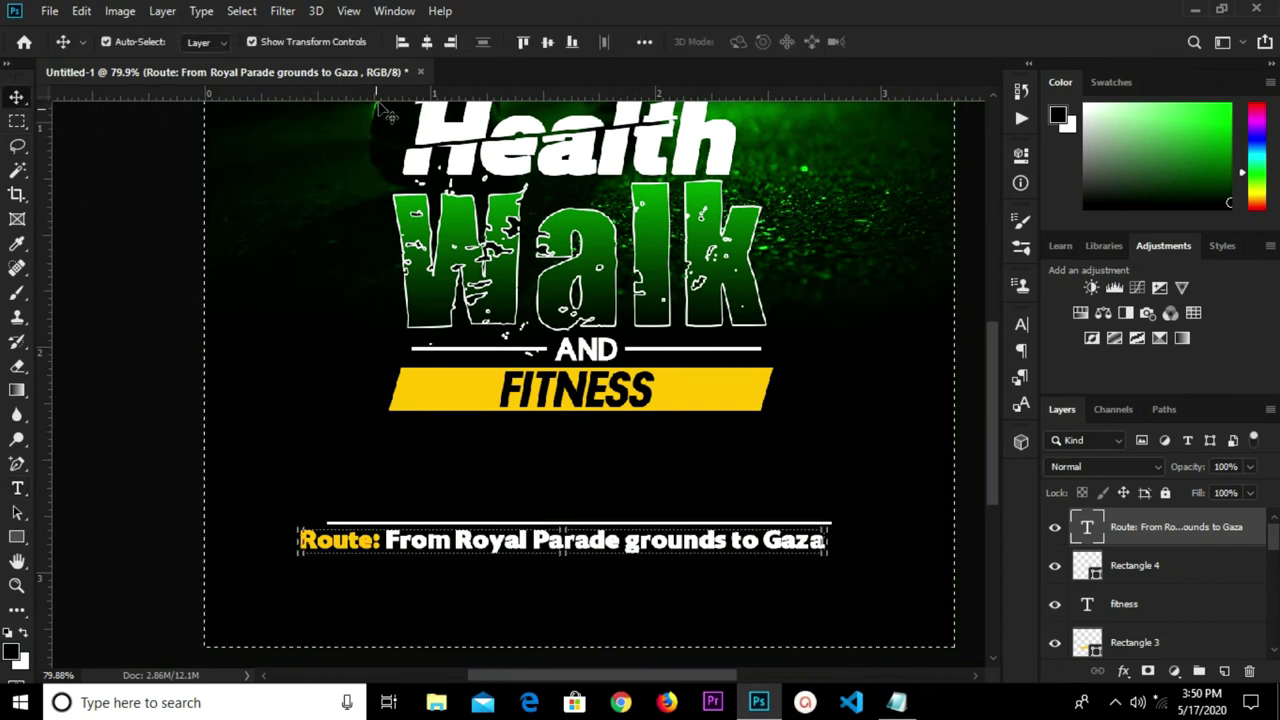
pyautogui.click(426, 42)
pyautogui.press('ctrl')
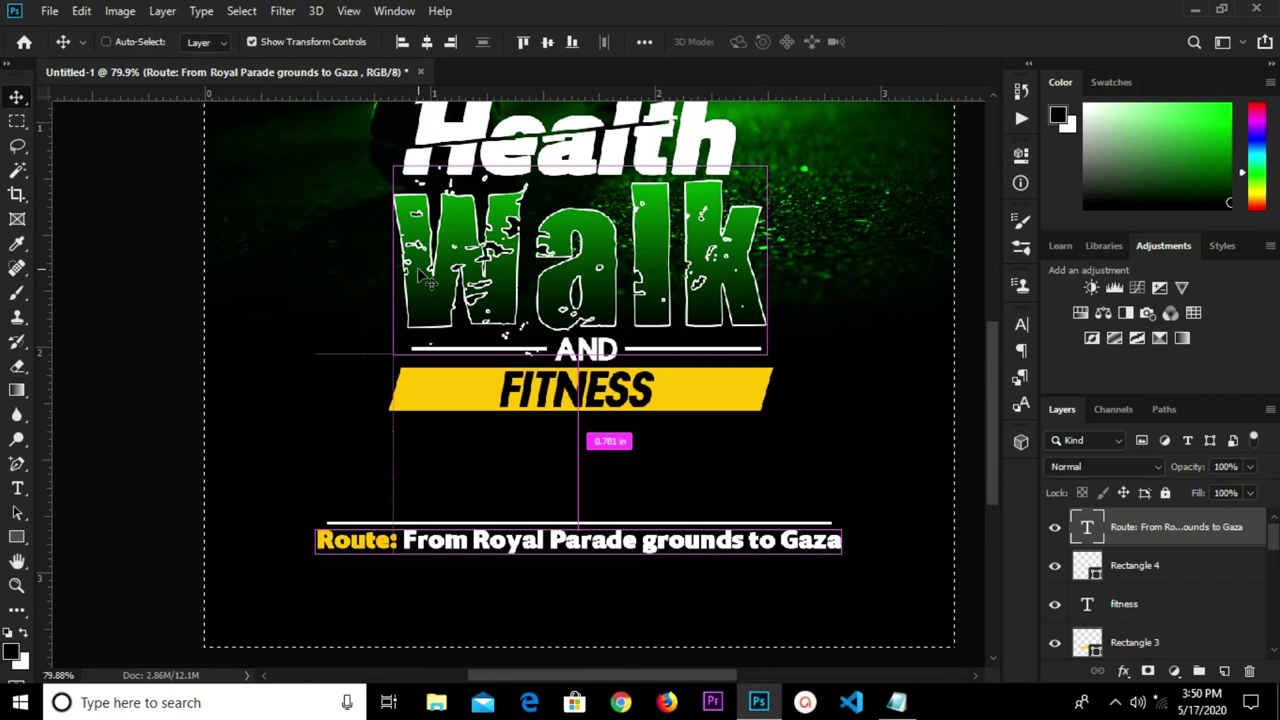
pyautogui.hotkey('ctrl', 'd')
pyautogui.scroll(-2, 588, 453)
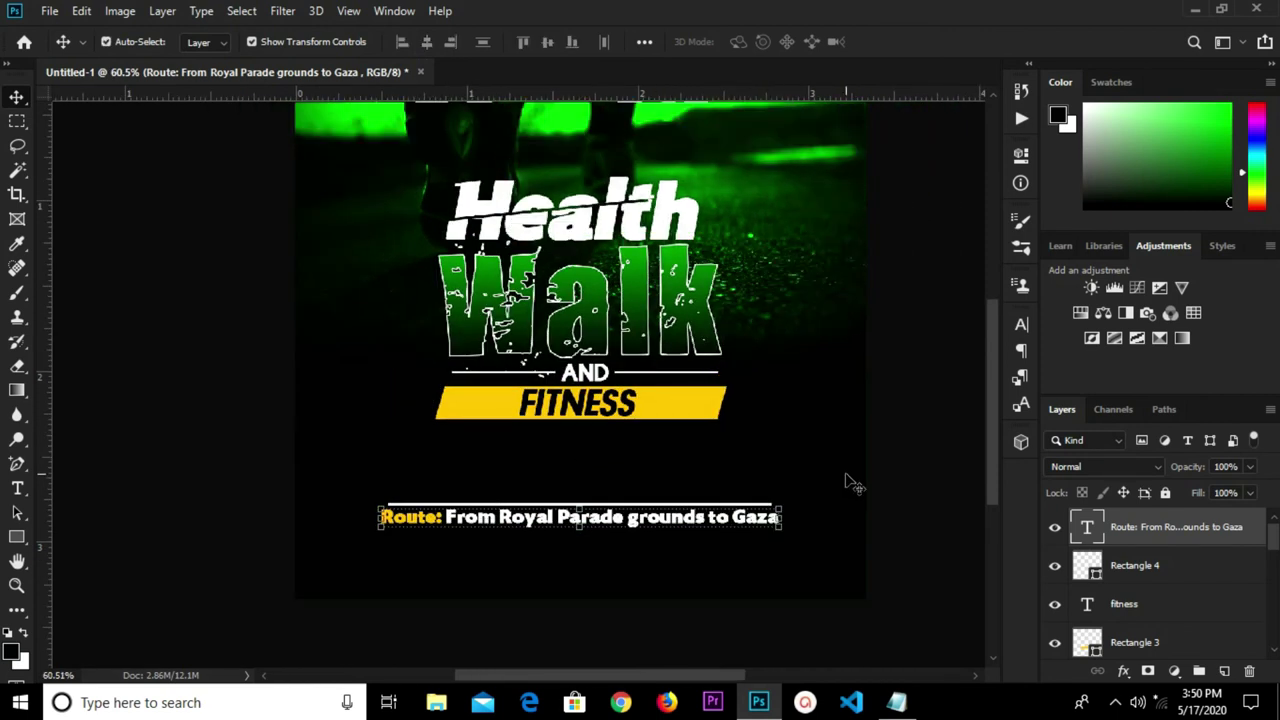
pyautogui.click(896, 474)
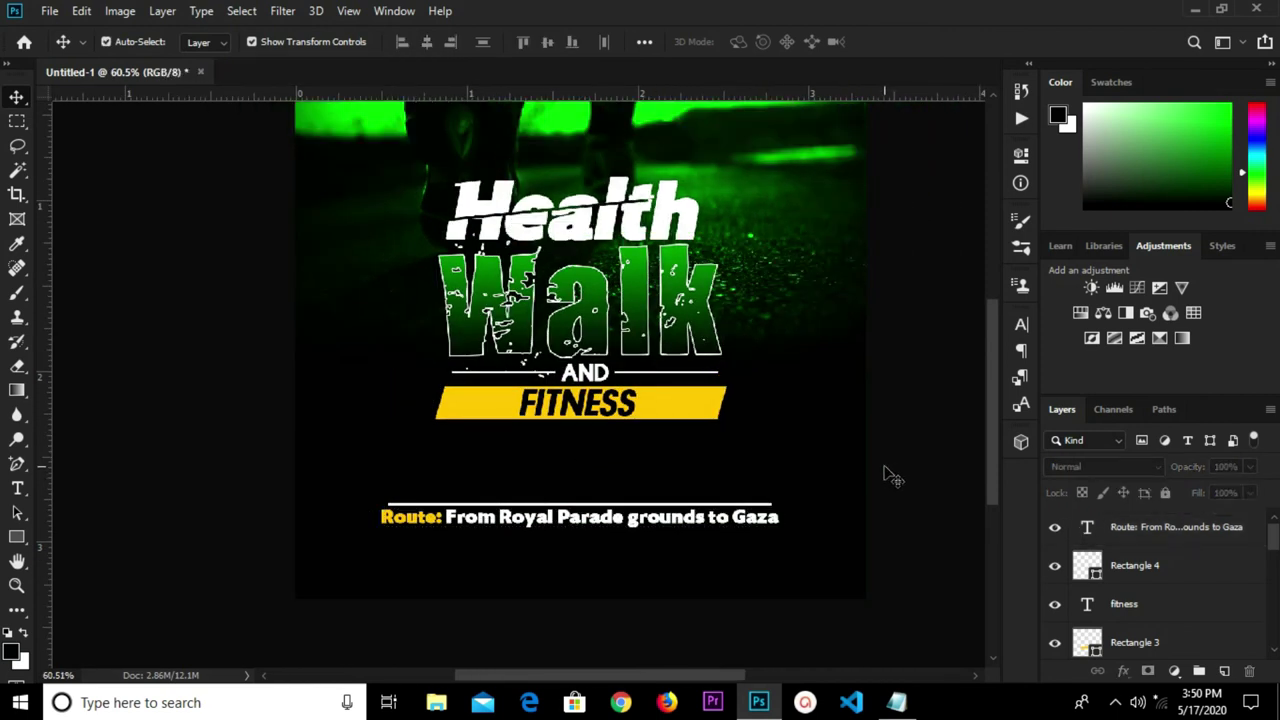
# Nudge the Rectangle 4 line and route text layers upward.
pyautogui.click(1181, 569)
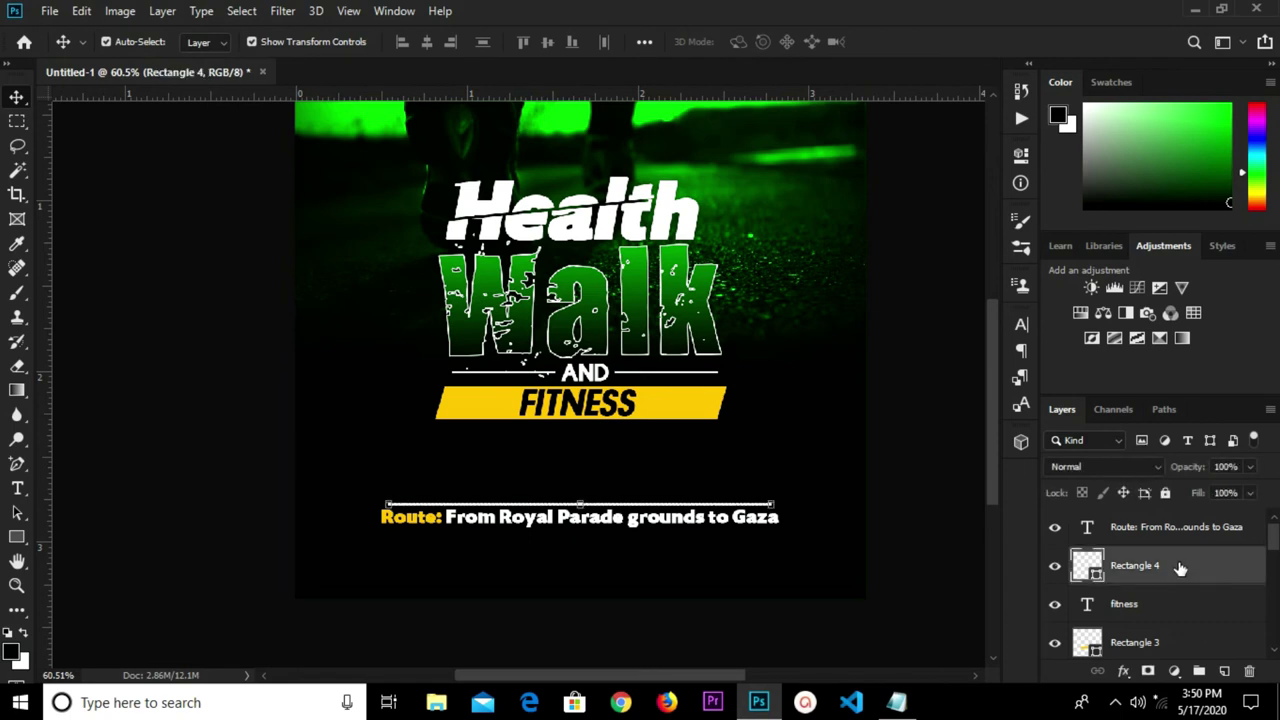
pyautogui.keyDown('ctrl'); pyautogui.click(1175, 531); pyautogui.keyUp('ctrl')
pyautogui.press('Up')
pyautogui.press('Up')
pyautogui.press('Up')
pyautogui.press('Up')
pyautogui.press('Up')
pyautogui.press('Up')
pyautogui.press('Up')
pyautogui.press('Up')
pyautogui.press('Up')
pyautogui.press('Up')
pyautogui.press('Up')
pyautogui.press('Up')
pyautogui.press('Up')
pyautogui.press('Up')
pyautogui.press('Up')
pyautogui.press('Up')
pyautogui.press('Up')
pyautogui.press('Up')
pyautogui.press('Up')
pyautogui.press('Up')
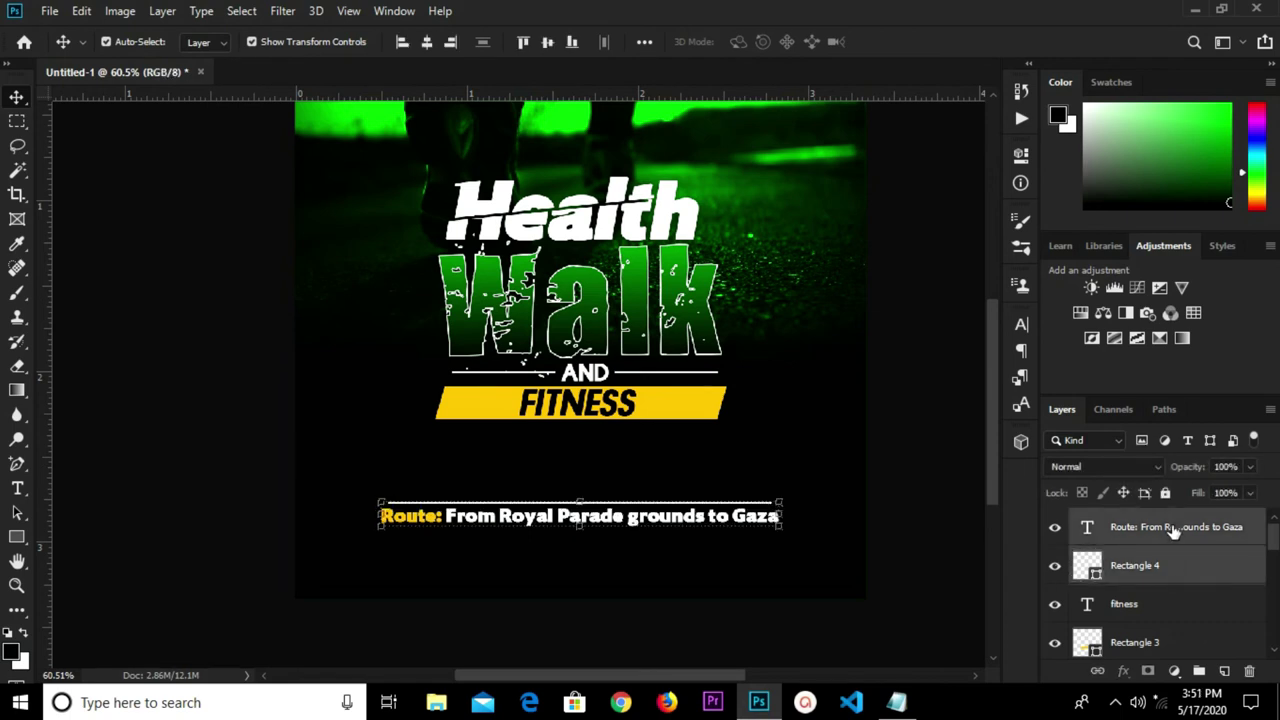
pyautogui.press('Up')
pyautogui.press('Up')
pyautogui.press('Up')
pyautogui.press('Up')
pyautogui.press('Up')
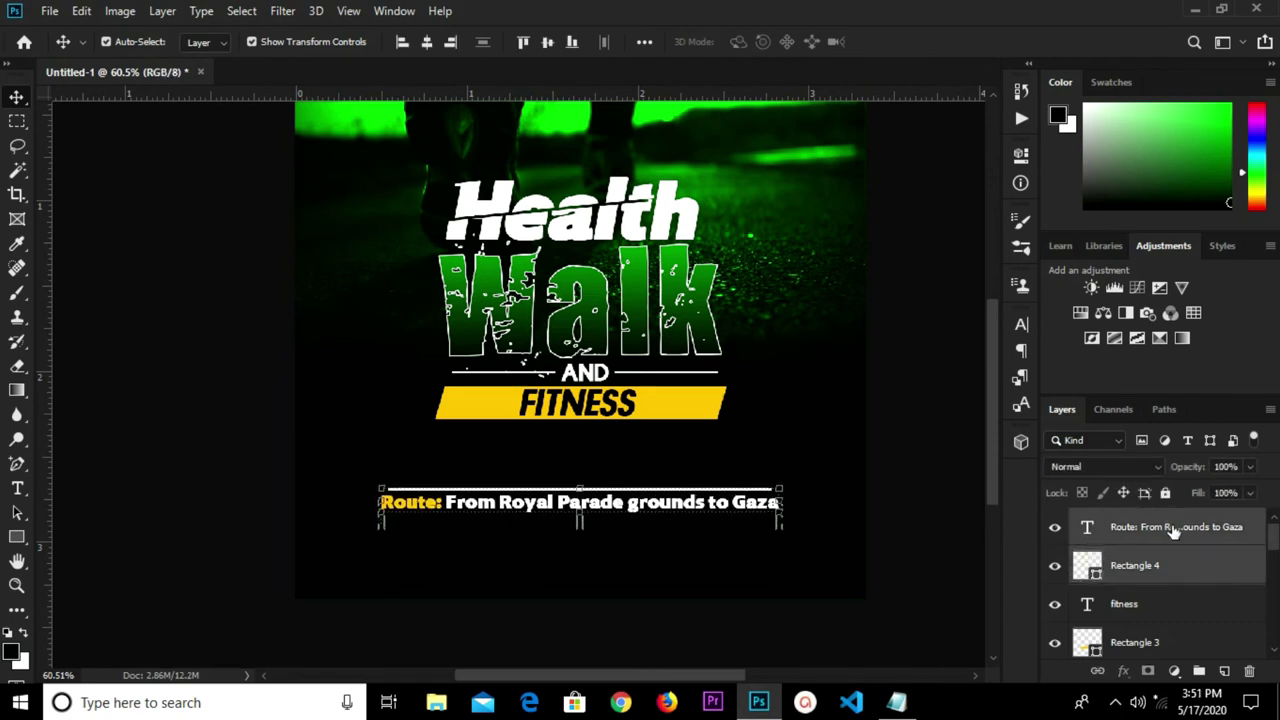
pyautogui.scroll(-5, 1176, 545)
pyautogui.scroll(2, 1178, 556)
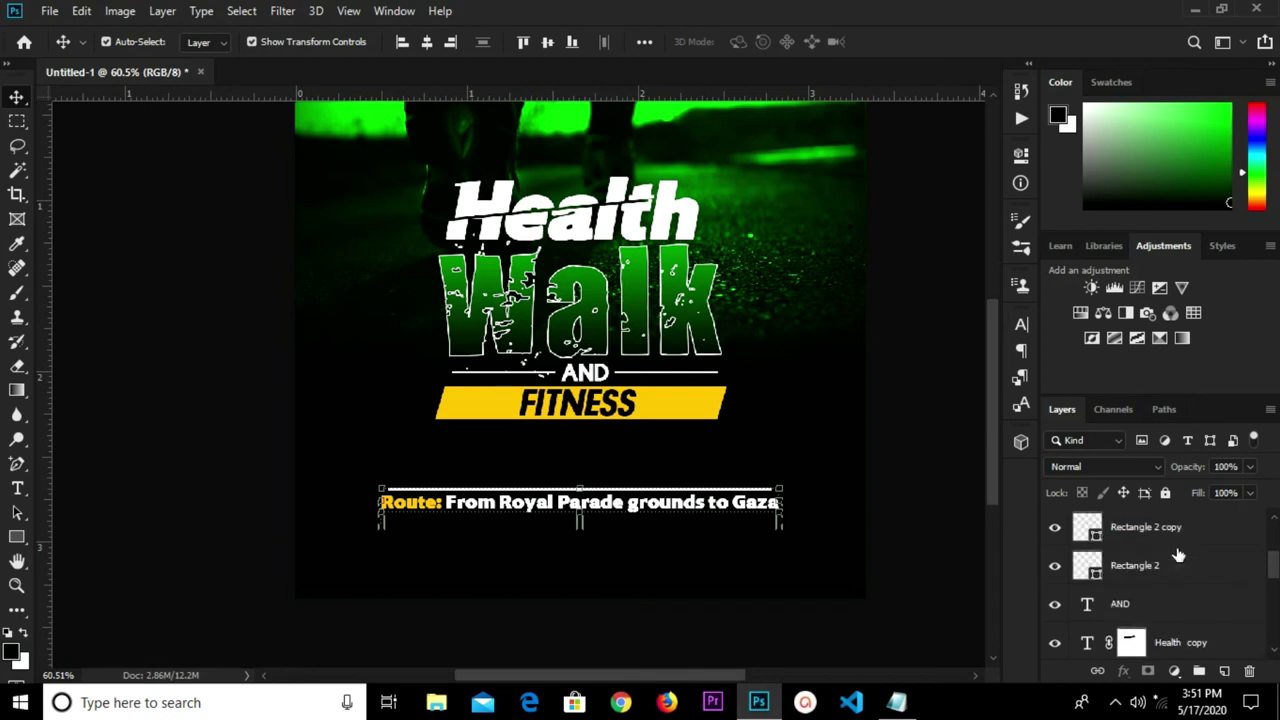
# Select the layers from AND up to Rectangle 4.
pyautogui.click(1175, 606)
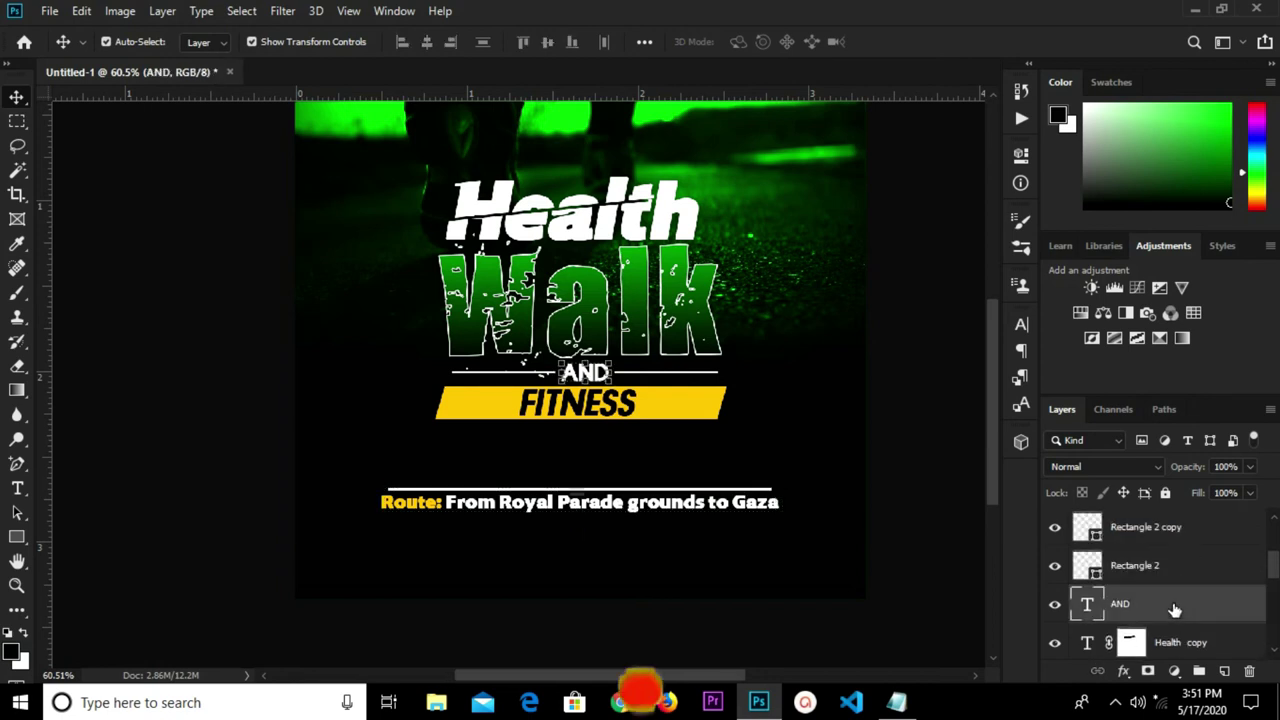
pyautogui.scroll(3, 1172, 578)
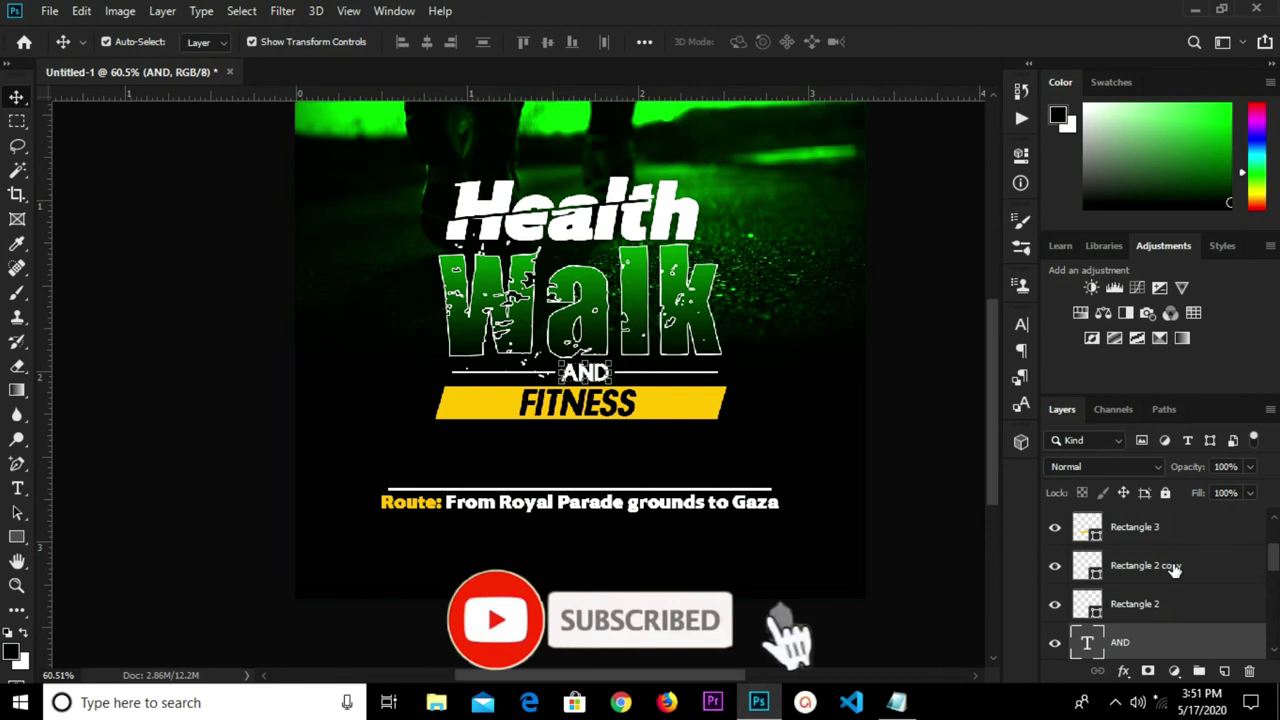
pyautogui.scroll(1, 1175, 569)
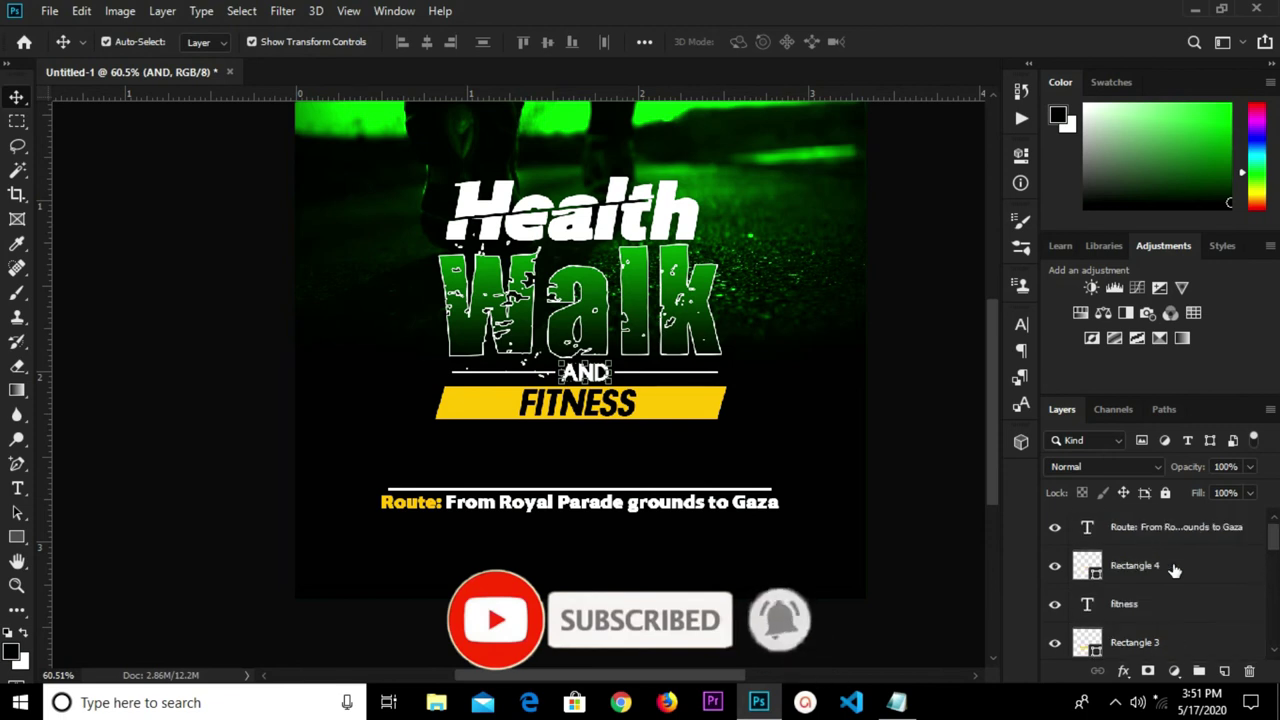
pyautogui.keyDown('shift'); pyautogui.click(1175, 567); pyautogui.keyUp('shift')
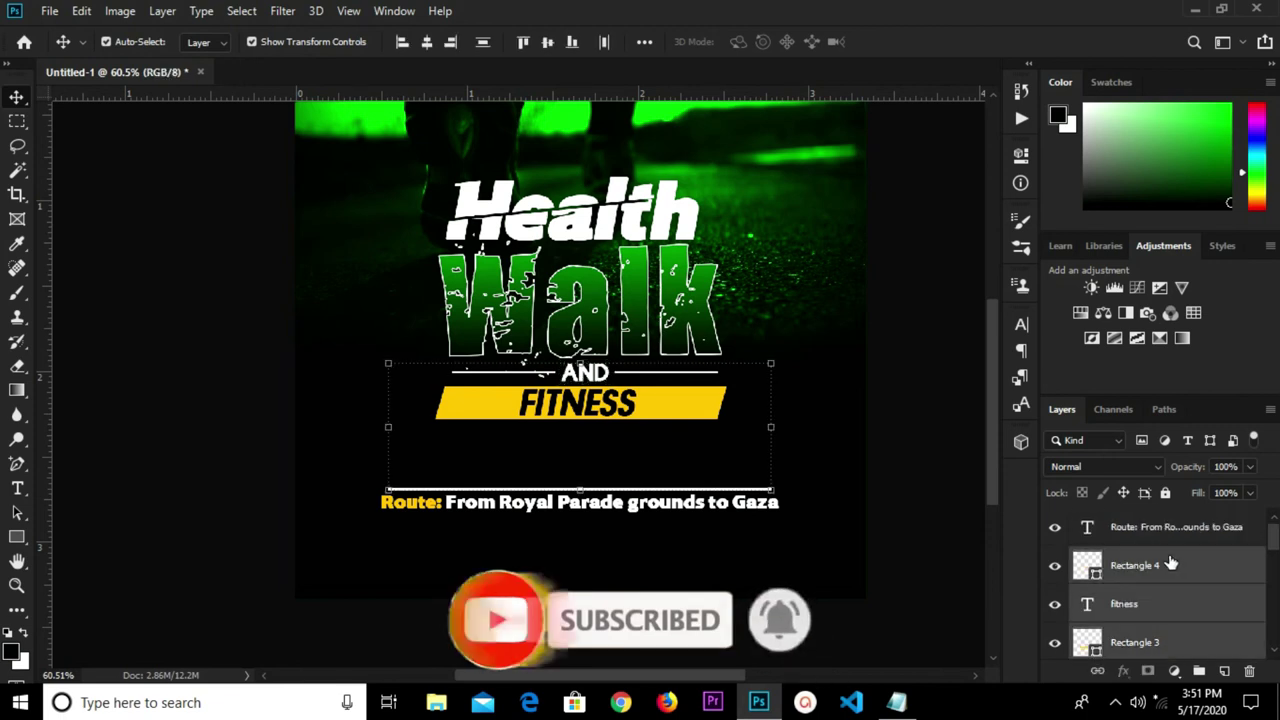
pyautogui.scroll(-10, 1190, 572)
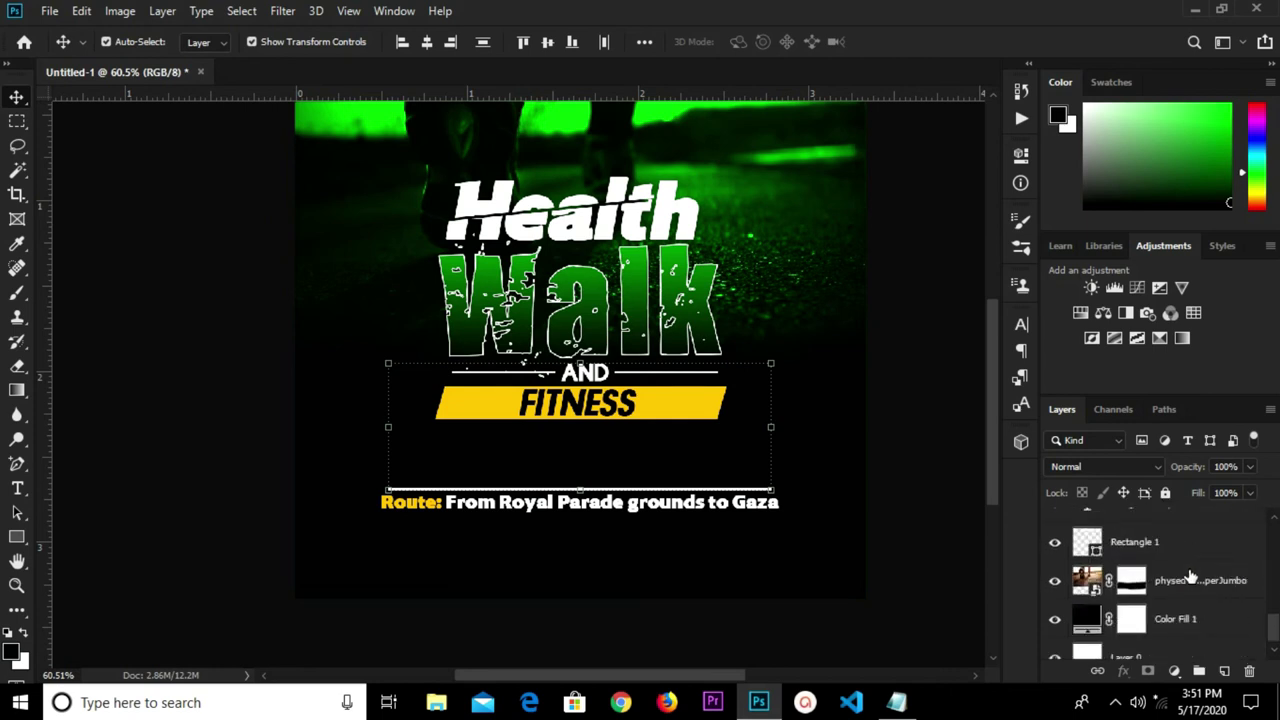
pyautogui.scroll(2, 1190, 577)
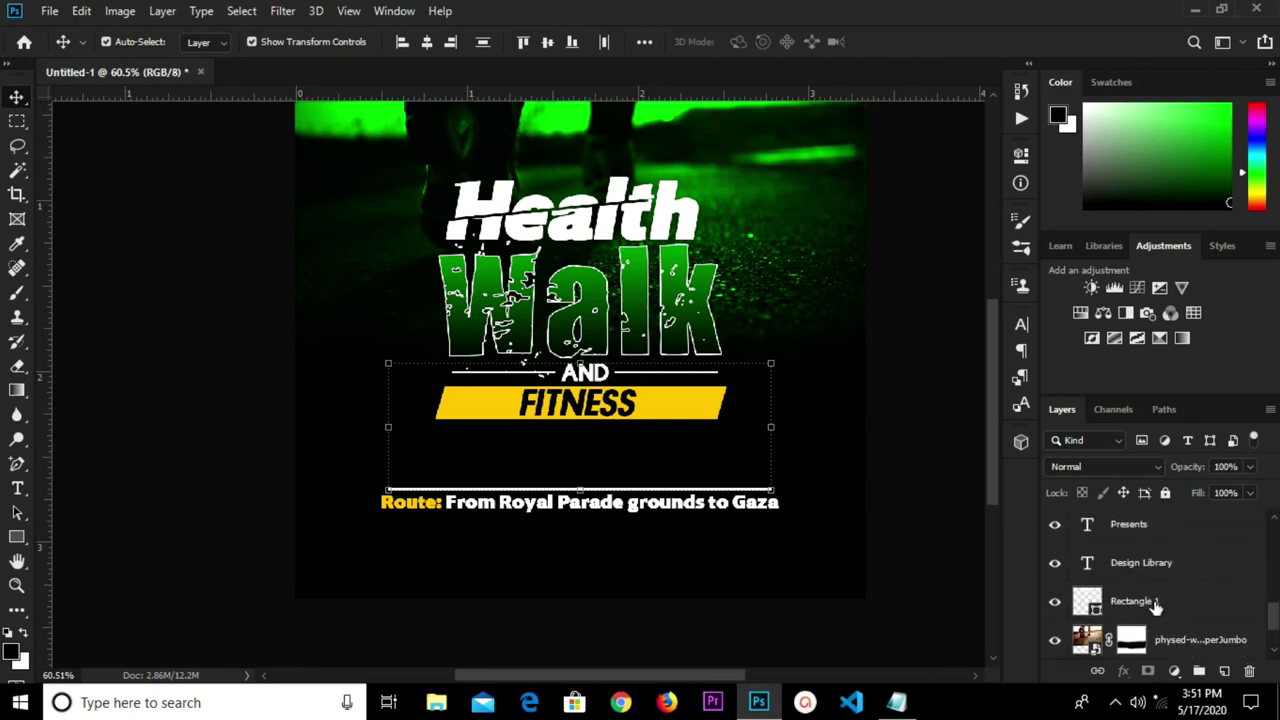
# Select Rectangle 1 through the Walk title layers, excluding Rectangle 4, and group them as Group 1.
pyautogui.click(1155, 605)
pyautogui.scroll(2, 1155, 605)
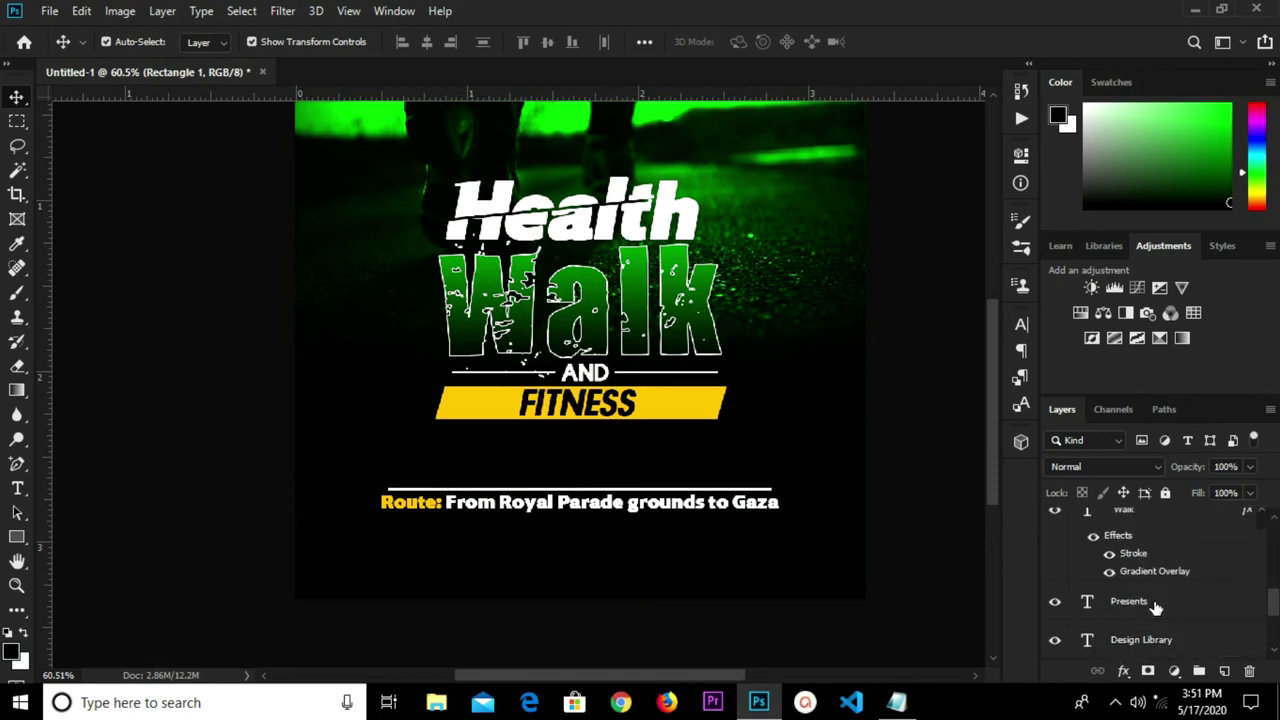
pyautogui.scroll(1, 1155, 607)
pyautogui.click(1155, 550)
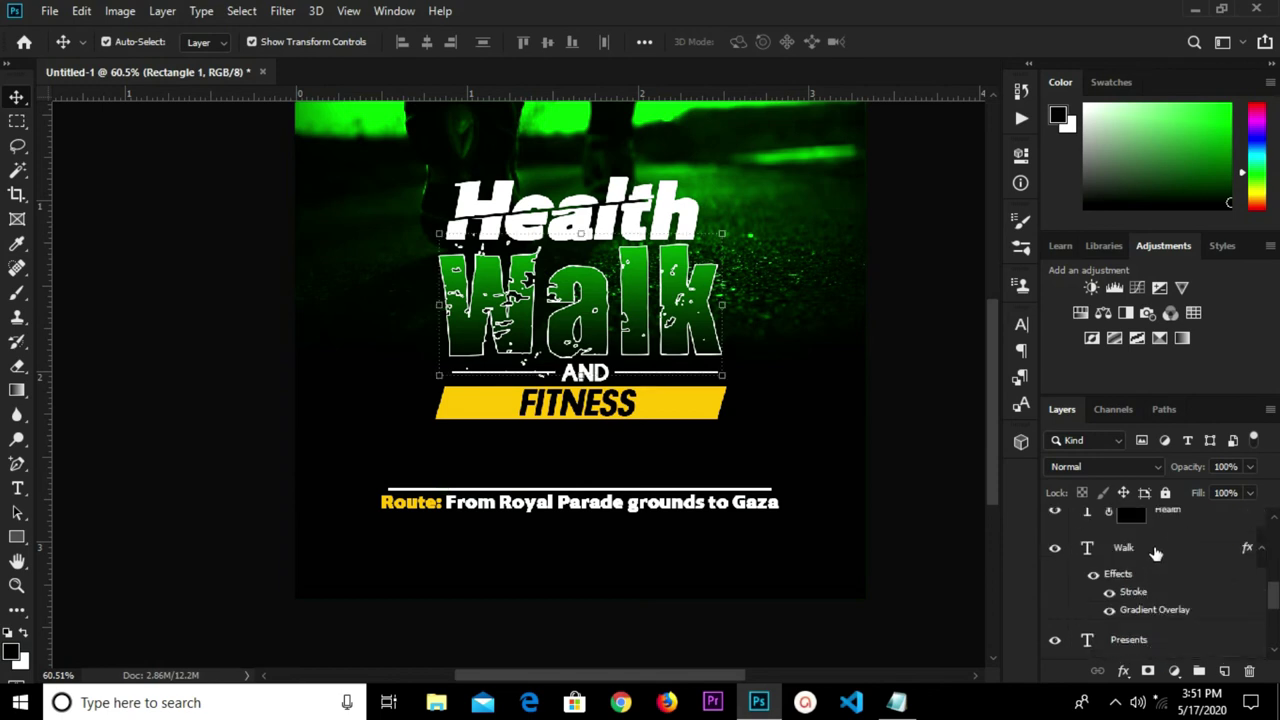
pyautogui.scroll(2, 1170, 556)
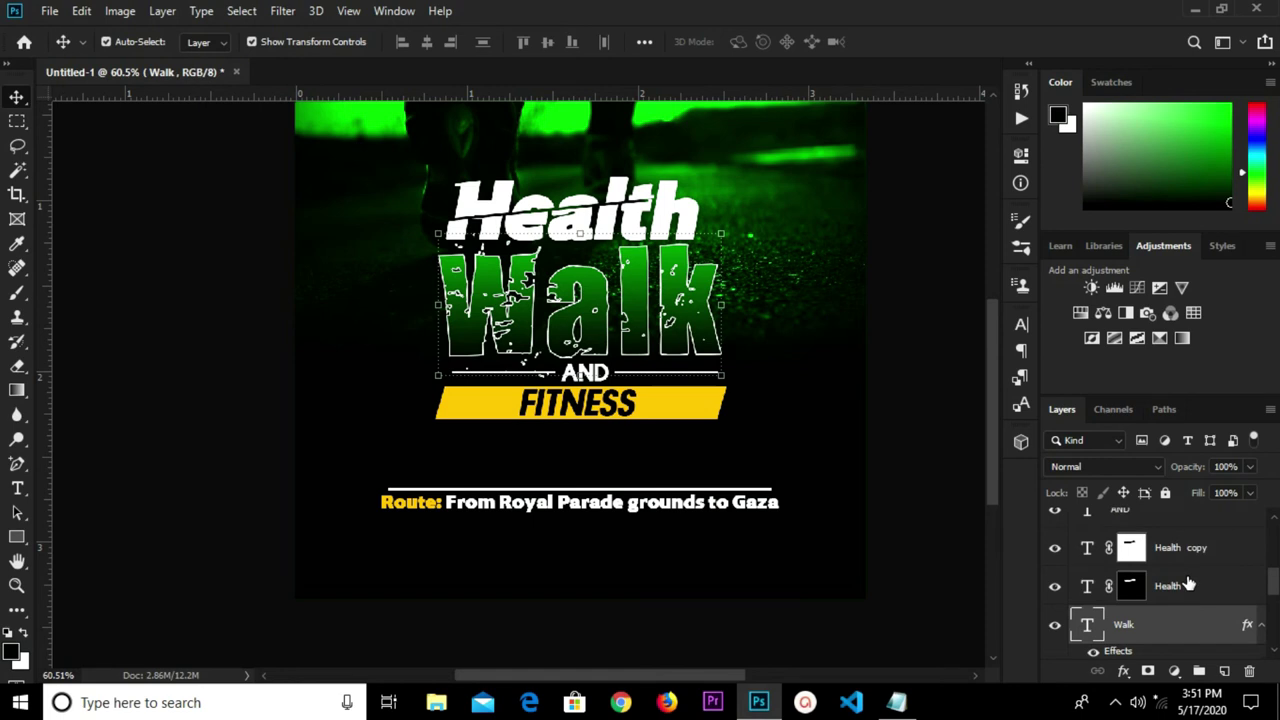
pyautogui.scroll(1, 1188, 585)
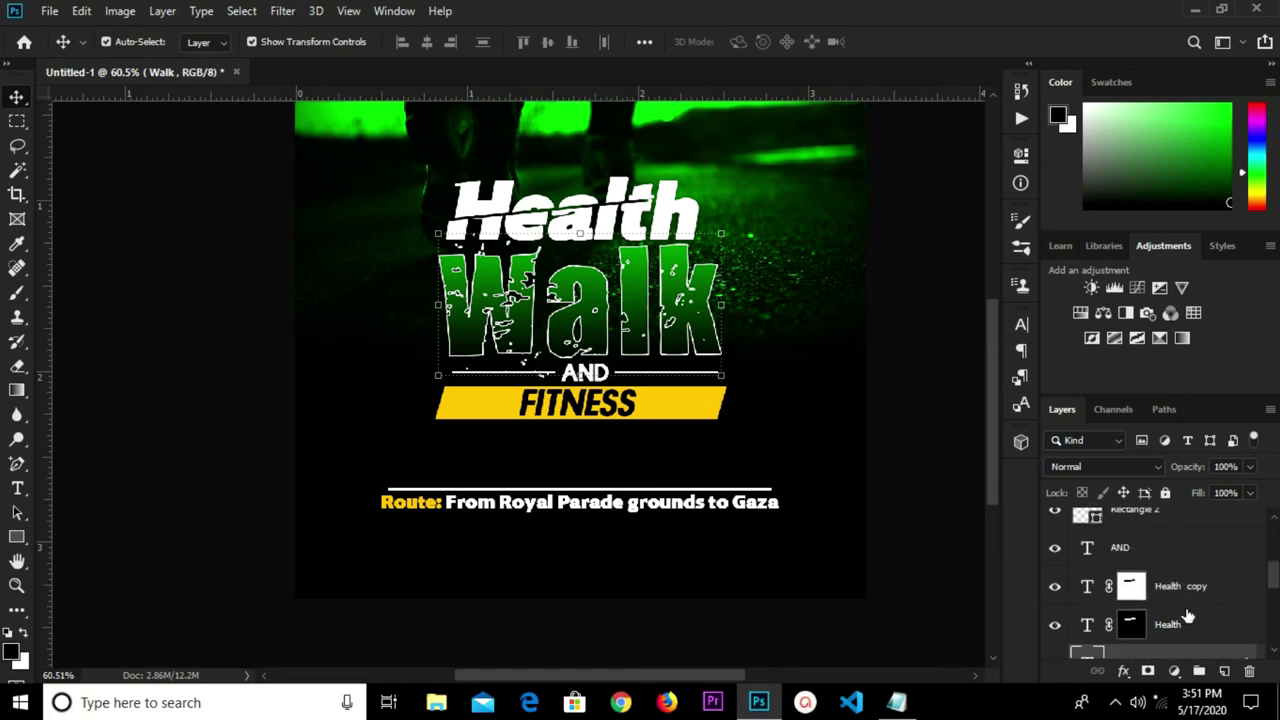
pyautogui.scroll(3, 1172, 568)
pyautogui.scroll(2, 1175, 570)
pyautogui.scroll(1, 1175, 570)
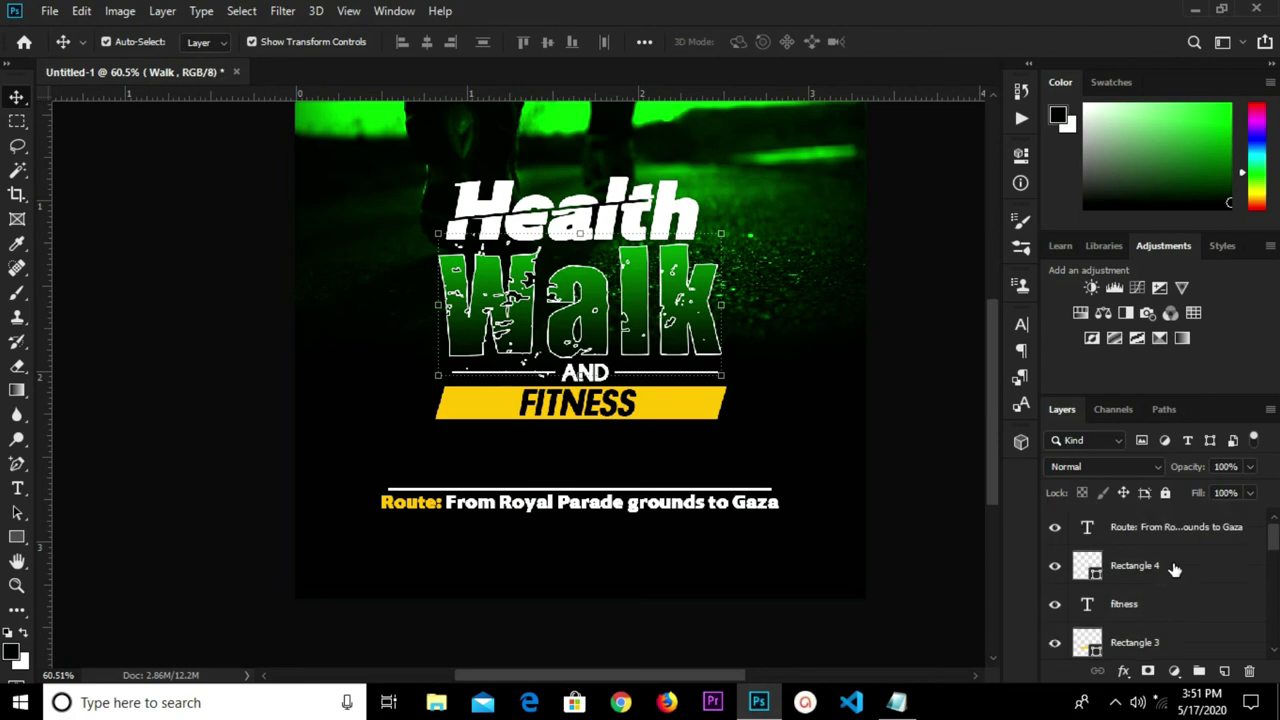
pyautogui.keyDown('shift'); pyautogui.click(1170, 567); pyautogui.keyUp('shift')
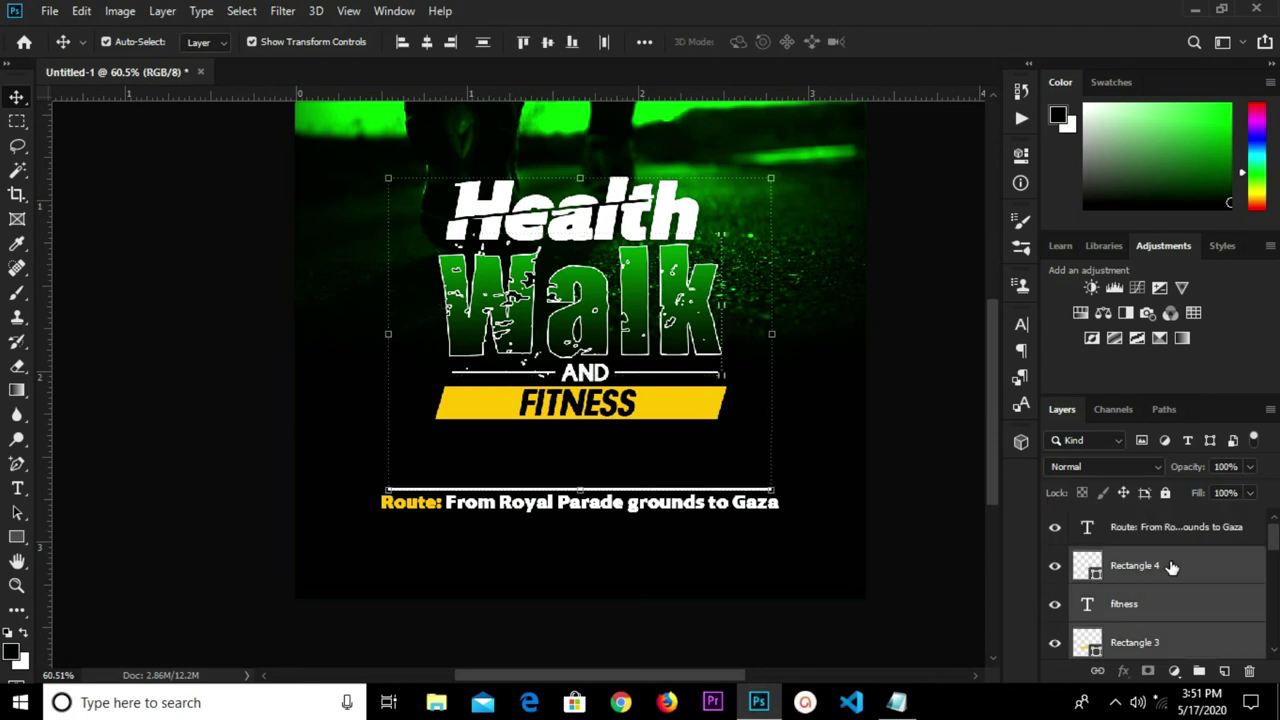
pyautogui.keyDown('ctrl'); pyautogui.click(1156, 568); pyautogui.keyUp('ctrl')
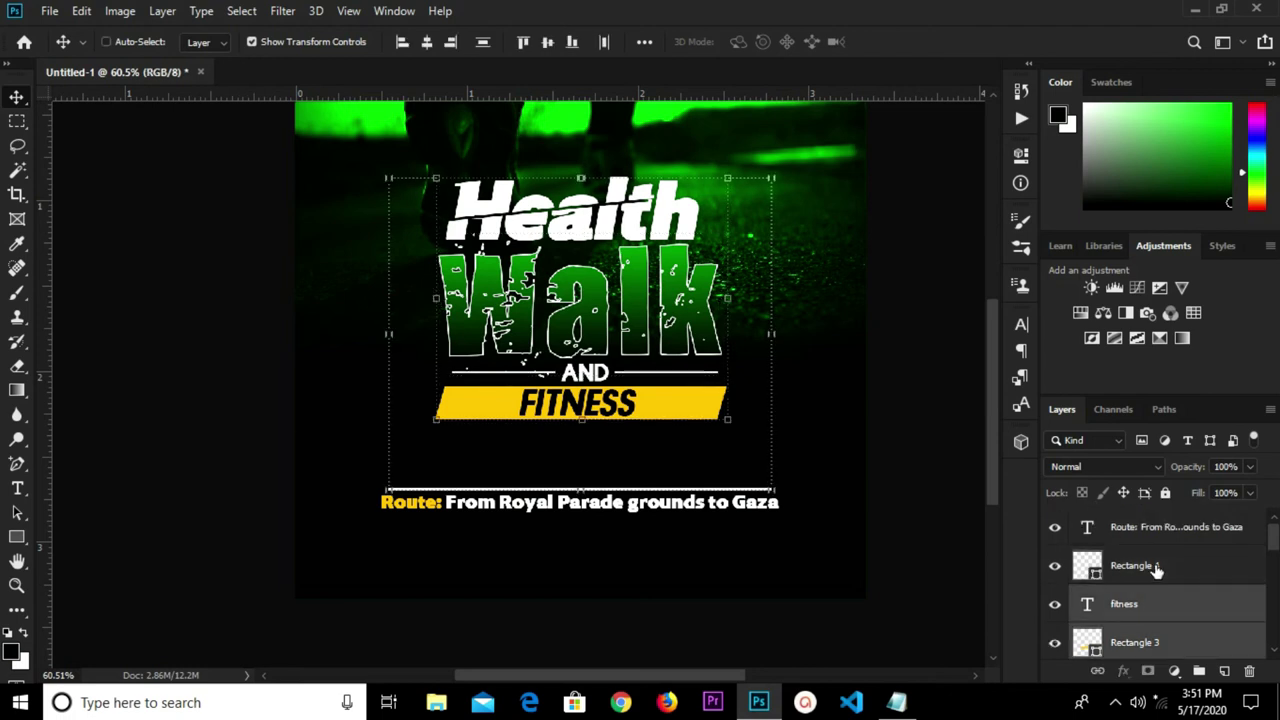
pyautogui.hotkey('ctrl', 'g')
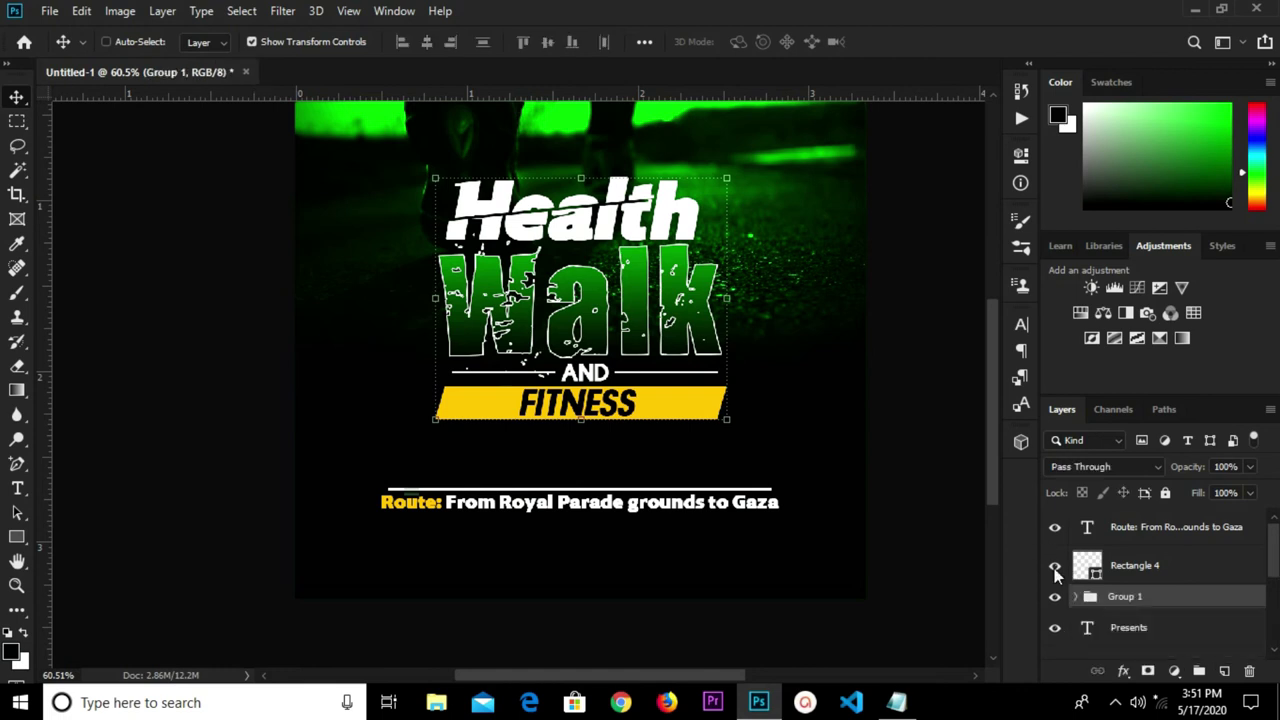
# Toggle Group 1's visibility off and on to check it, then deselect it.
pyautogui.click(1055, 597)
pyautogui.click(1055, 597)
pyautogui.click(955, 453)
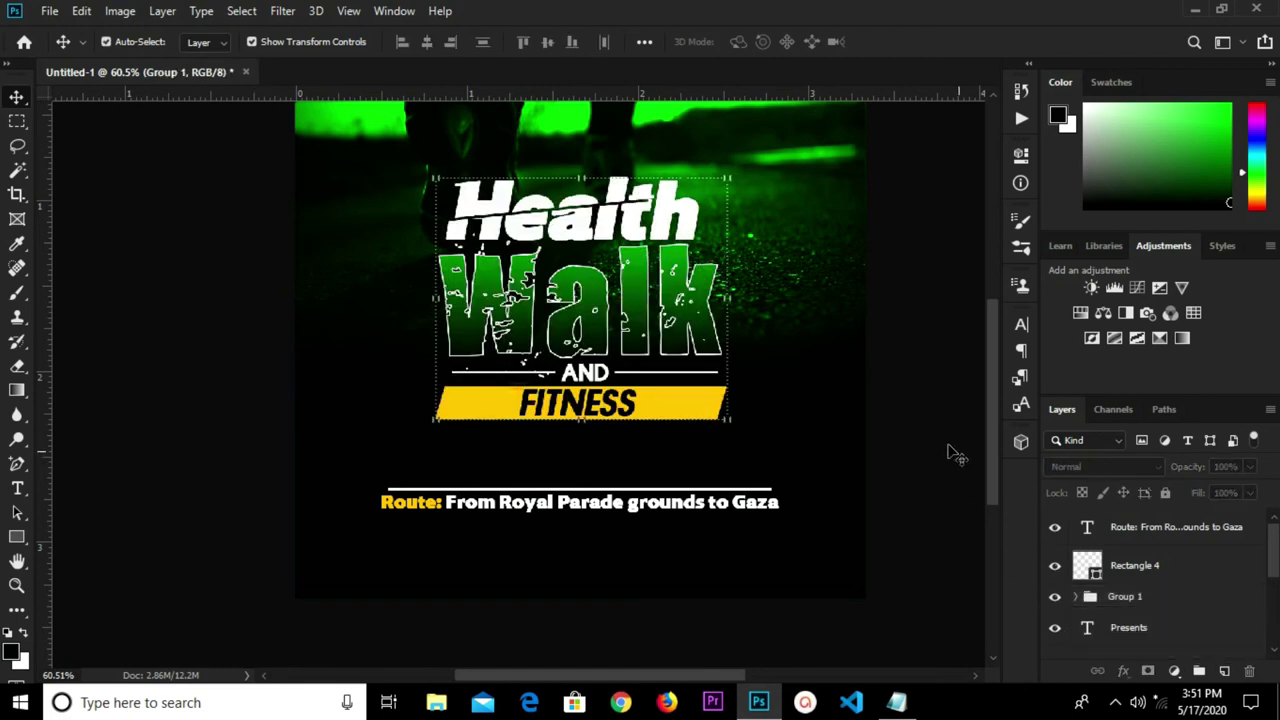
# Nudge the Route text and Rectangle 4 layers upward together.
pyautogui.click(1185, 541)
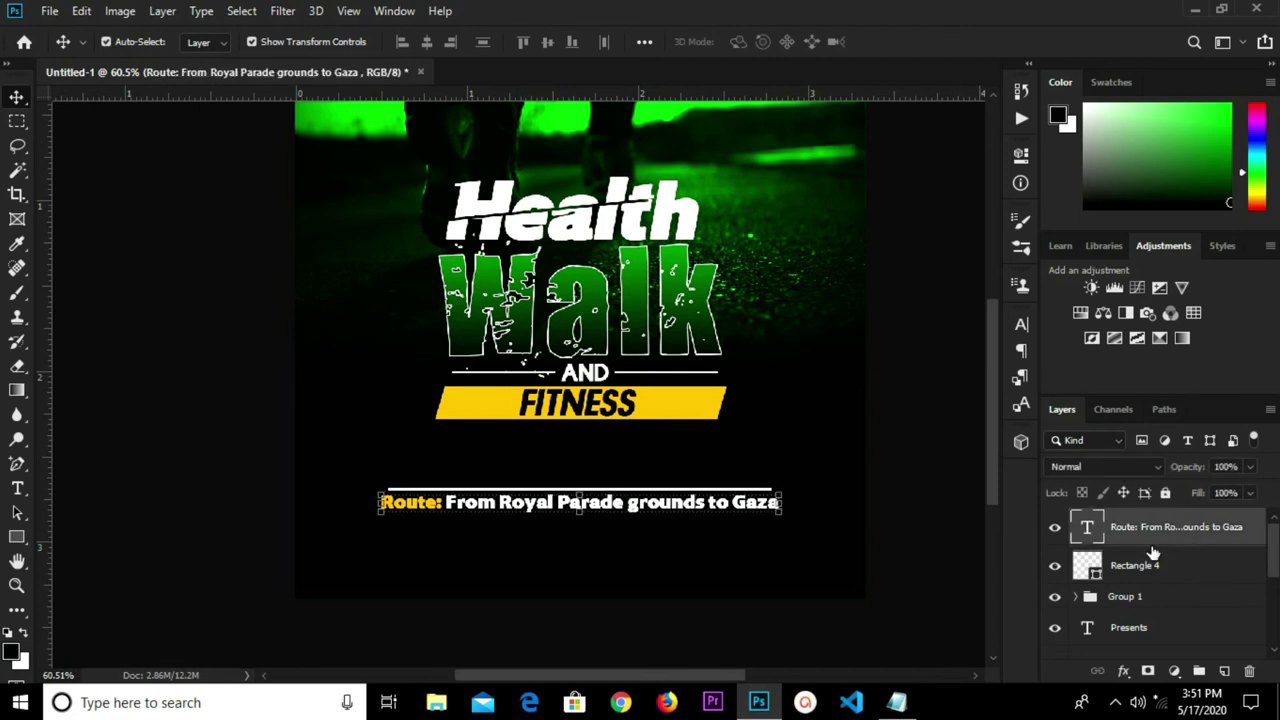
pyautogui.keyDown('shift'); pyautogui.click(1162, 568); pyautogui.keyUp('shift')
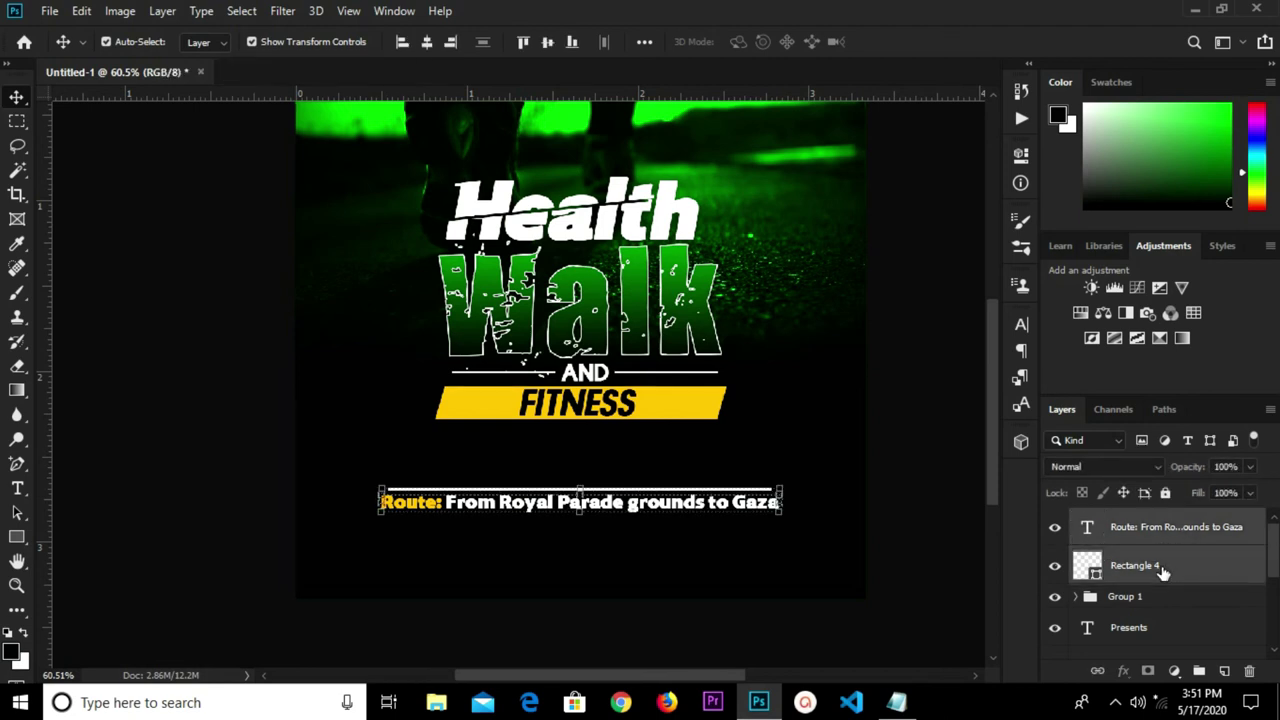
pyautogui.press('Up')
pyautogui.press('Up')
pyautogui.press('Up')
pyautogui.press('Up')
pyautogui.press('Up')
pyautogui.press('Up')
pyautogui.press('Up')
pyautogui.press('Up')
pyautogui.press('Up')
pyautogui.press('Up')
pyautogui.press('Up')
pyautogui.press('Up')
pyautogui.press('Up')
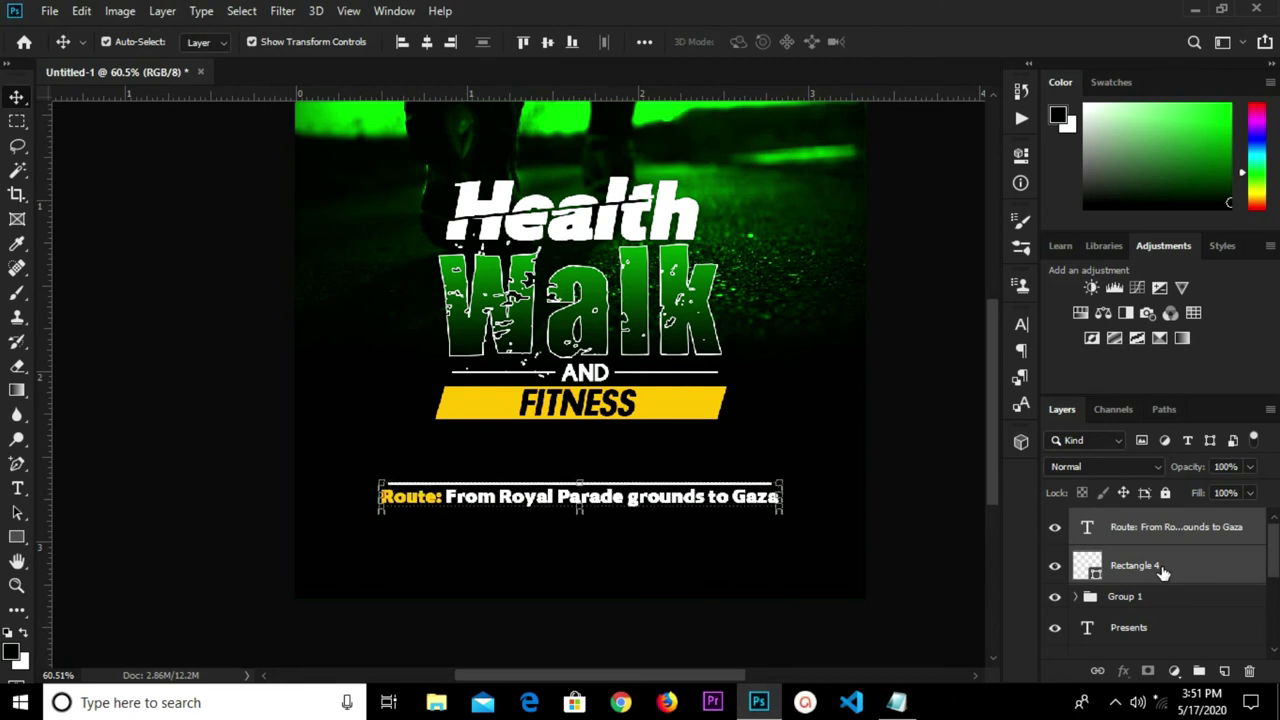
pyautogui.press('Up')
pyautogui.press('Up')
pyautogui.press('Up')
pyautogui.press('Up')
pyautogui.press('Up')
pyautogui.press('Up')
pyautogui.press('Up')
pyautogui.press('Up')
pyautogui.press('Up')
pyautogui.press('Up')
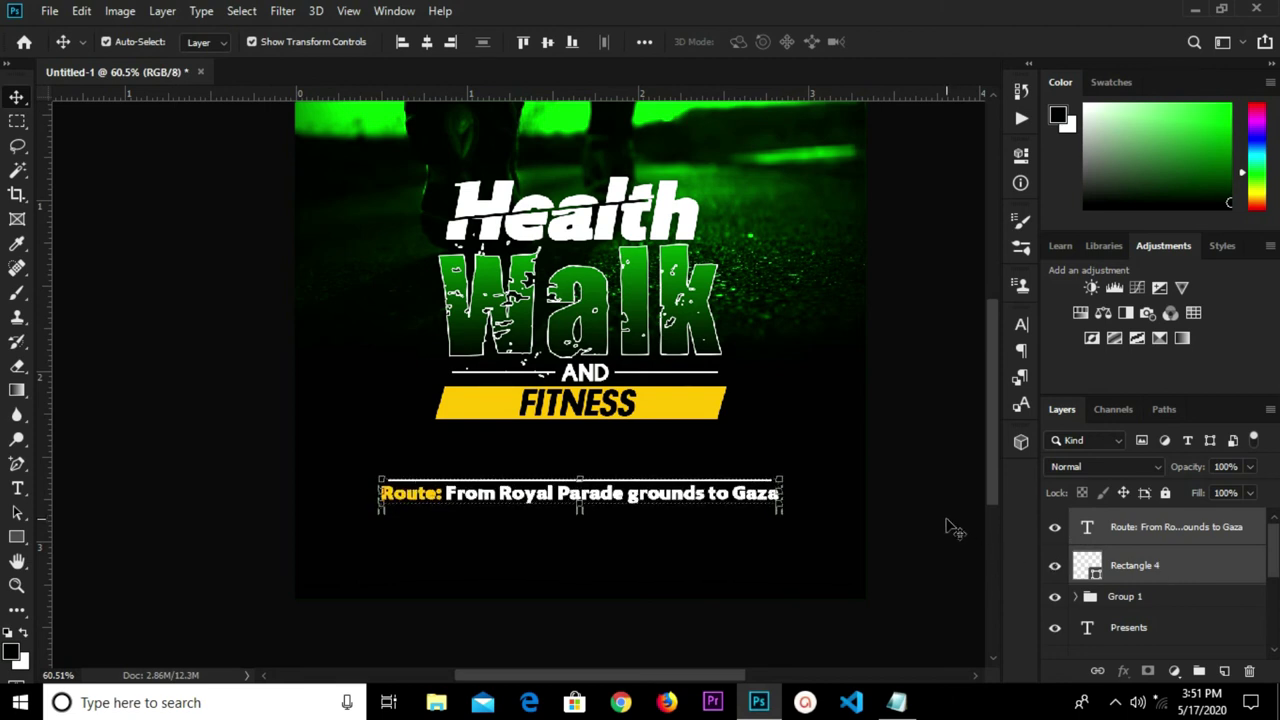
pyautogui.click(945, 527)
# Draw a thin vertical white 1×50 px line above the route line.
pyautogui.click(17, 537)
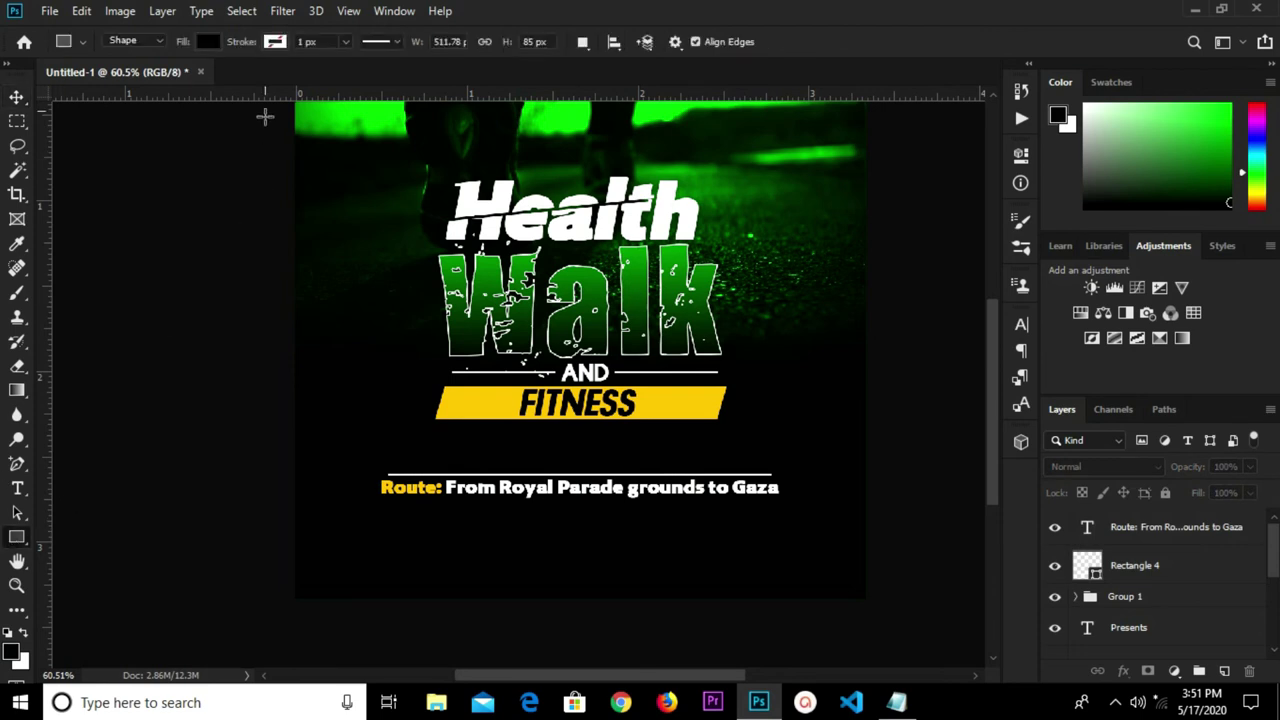
pyautogui.click(206, 41)
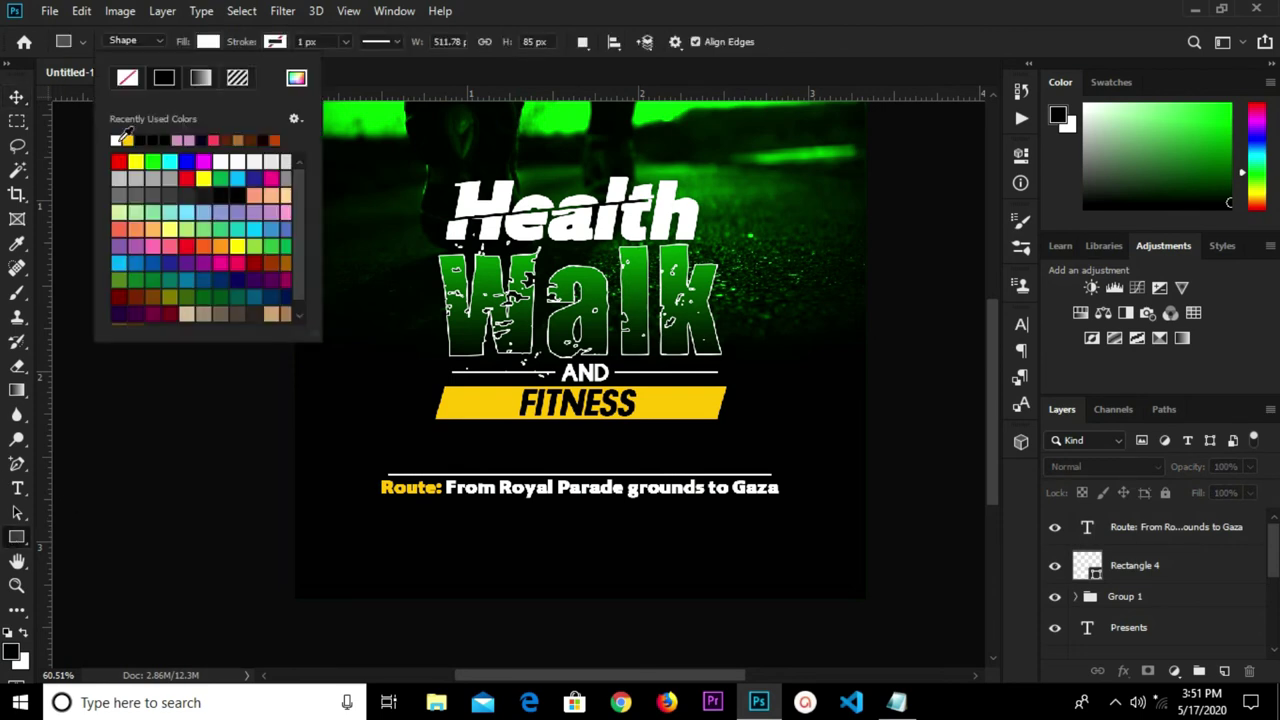
pyautogui.click(17, 97)
pyautogui.click(17, 97)
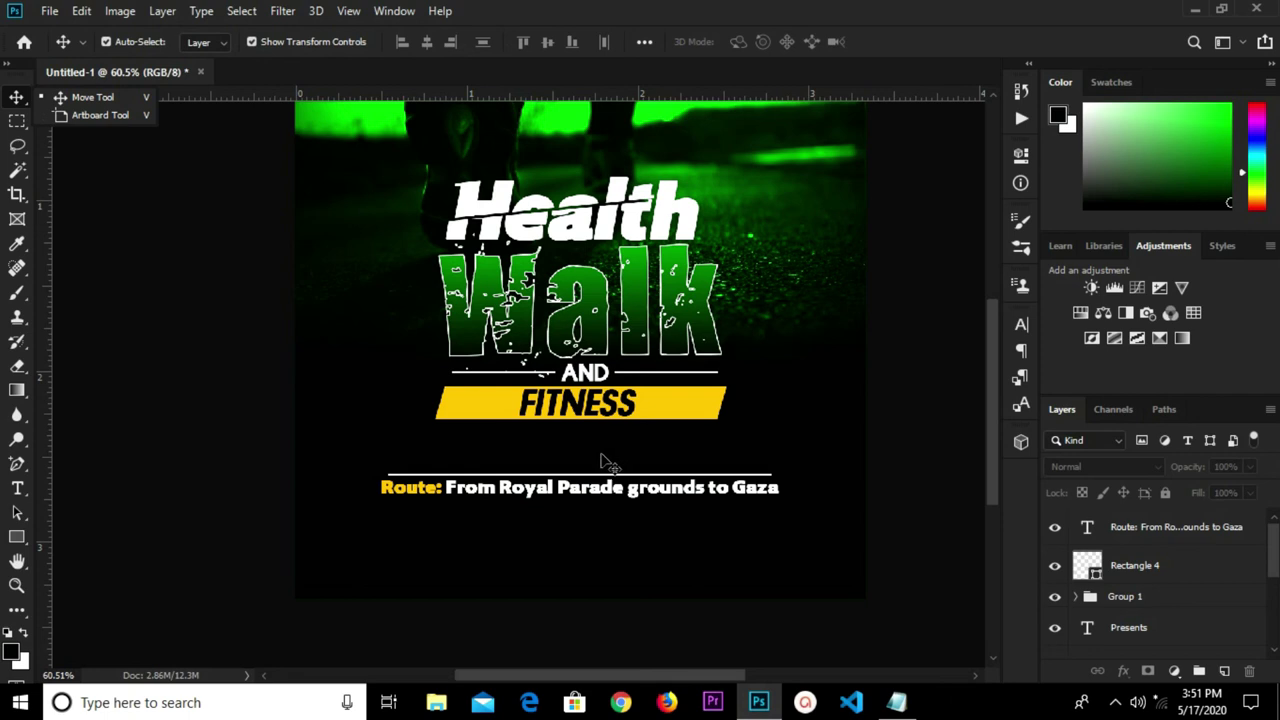
pyautogui.press('u')
pyautogui.scroll(3, 600, 457)
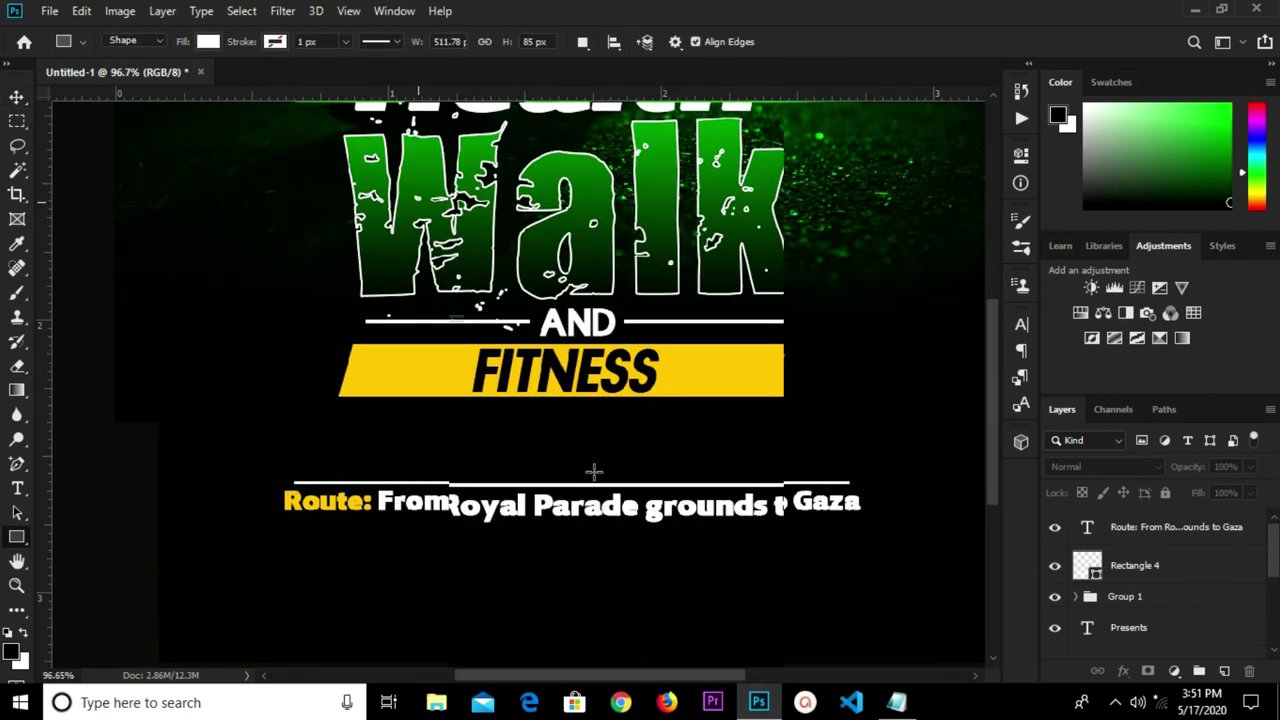
pyautogui.moveTo(570, 427); pyautogui.dragTo(570, 480)
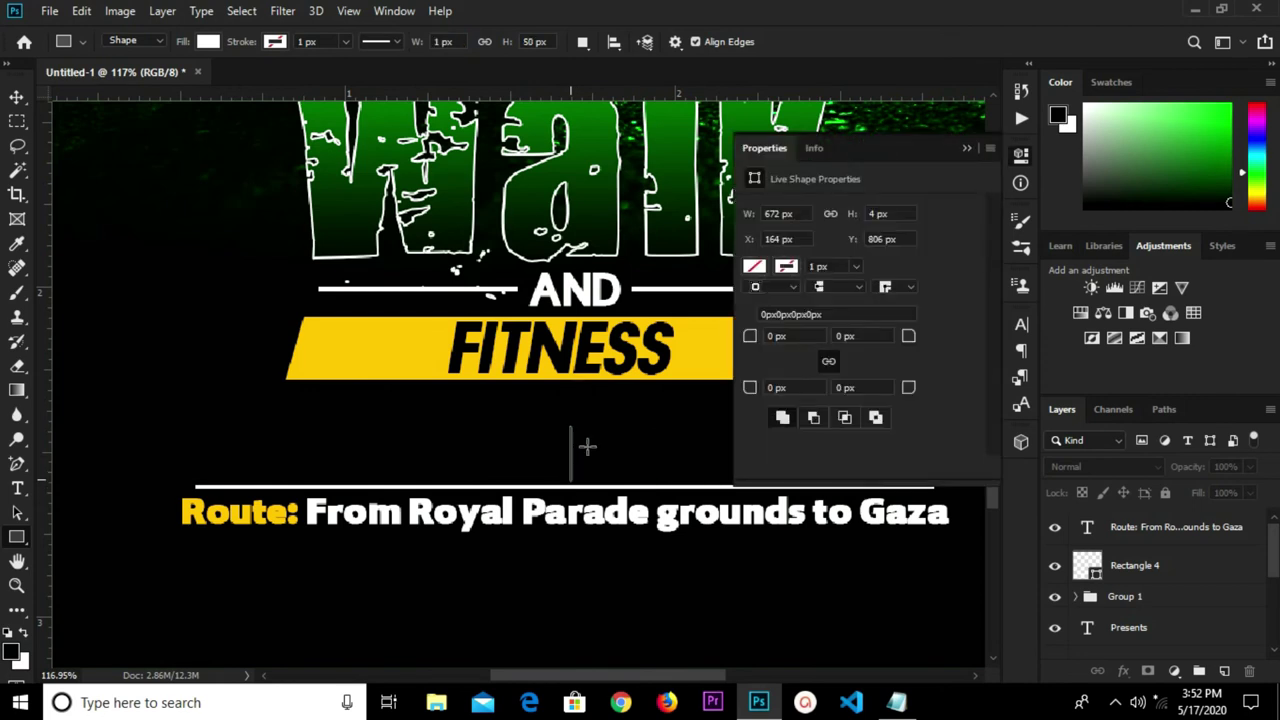
pyautogui.click(978, 148)
# Bring up the health walk notes in Notepad and select the 7:00am time.
pyautogui.press('v')
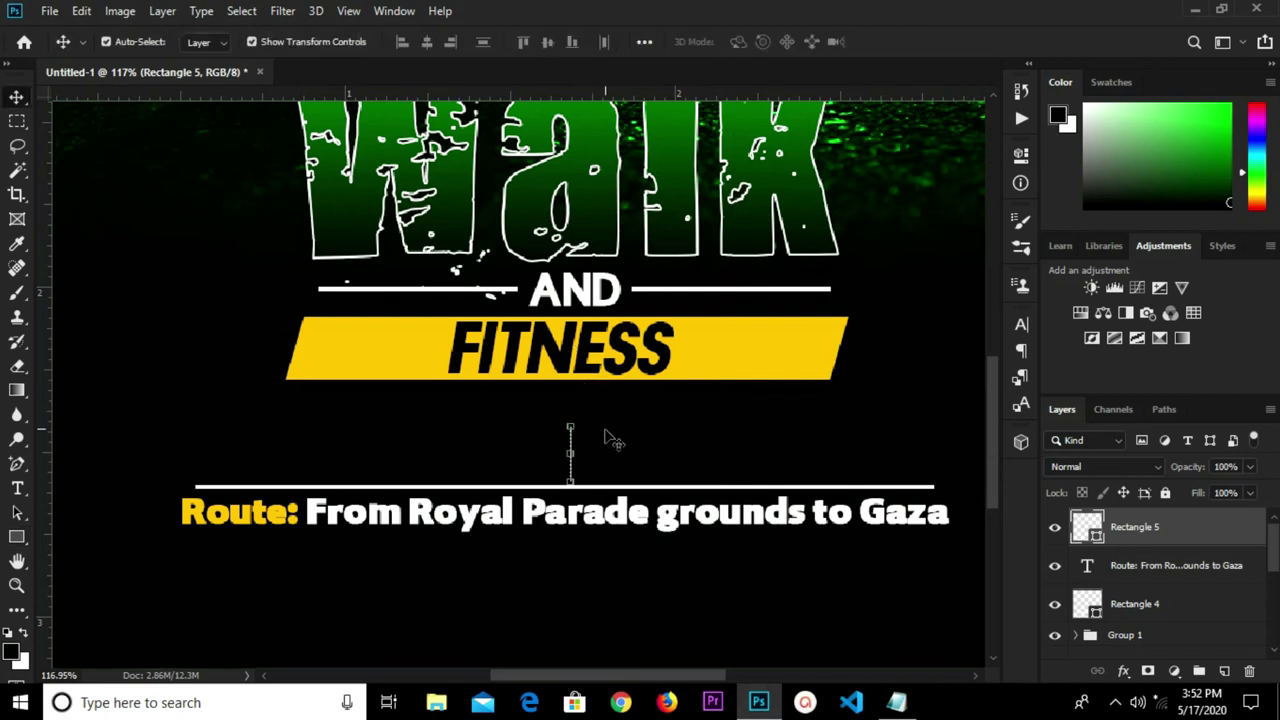
pyautogui.click(897, 702)
pyautogui.moveTo(334, 260); pyautogui.dragTo(276, 260)
# Copy 7:00am from the notes and add it as white (#ffffff) text left of the line.
pyautogui.rightClick(299, 263)
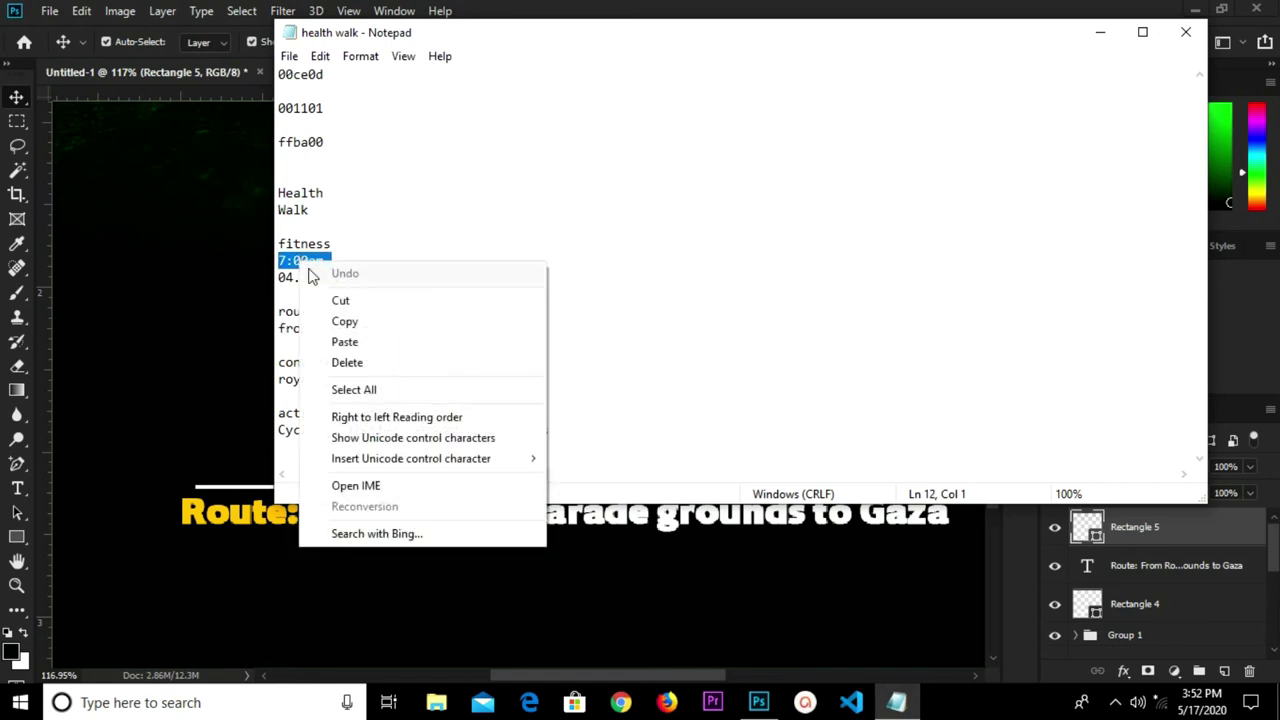
pyautogui.click(340, 322)
pyautogui.click(200, 437)
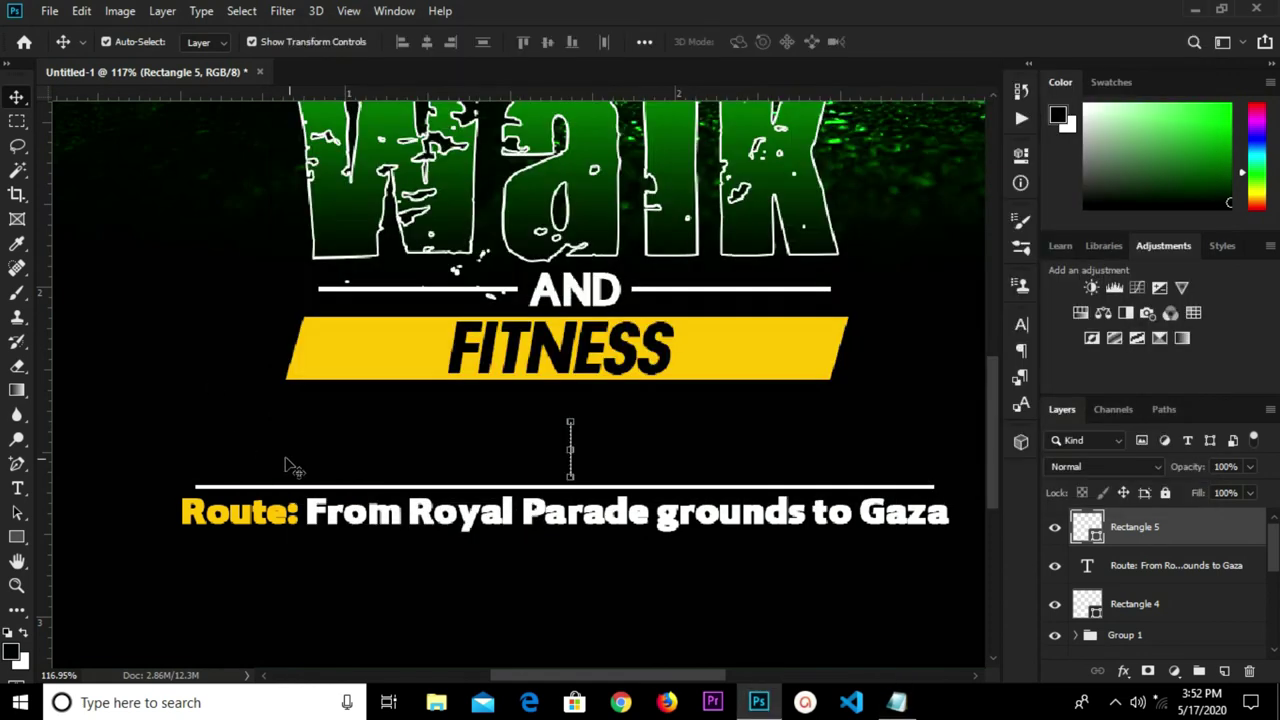
pyautogui.press('t')
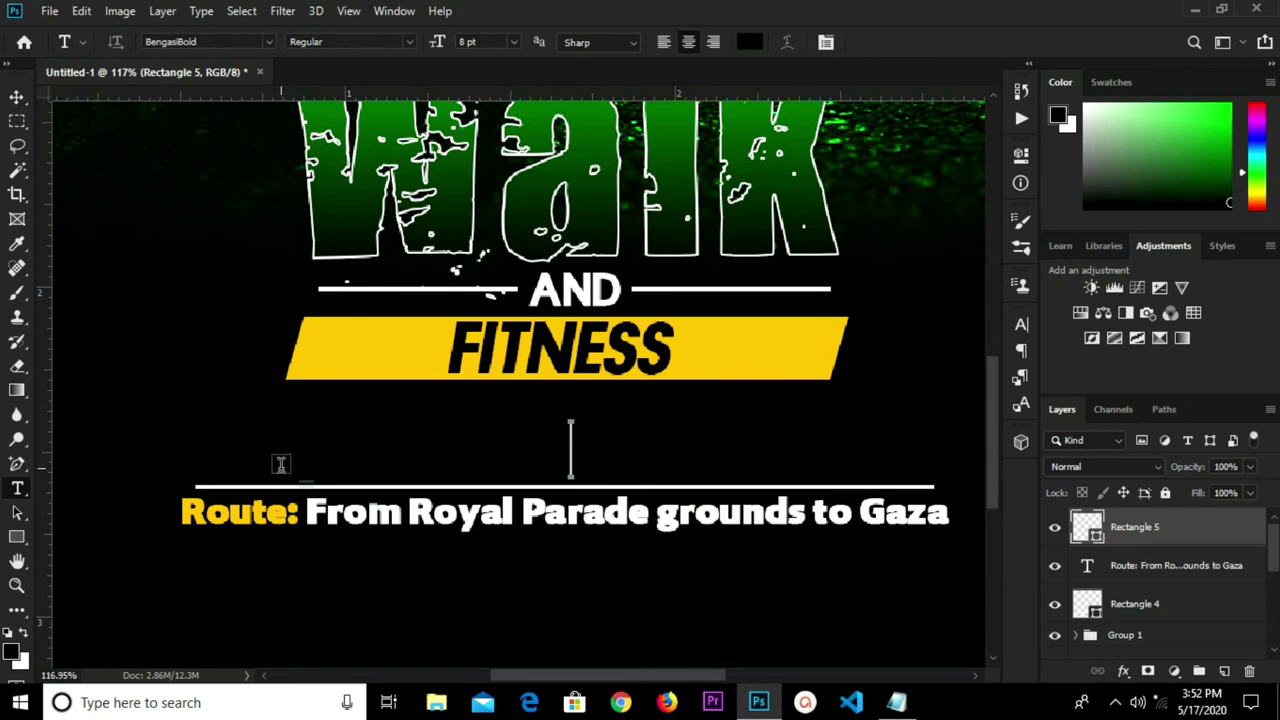
pyautogui.click(750, 42)
pyautogui.write('ffffff')
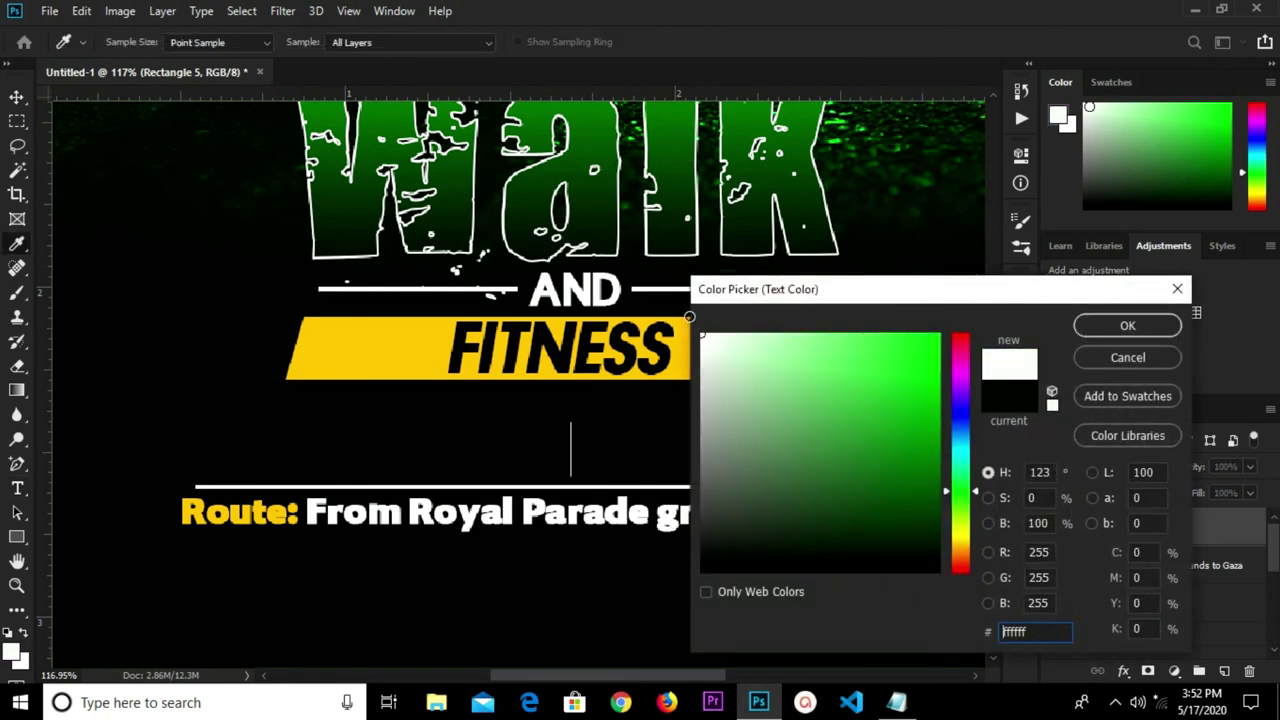
pyautogui.click(1127, 326)
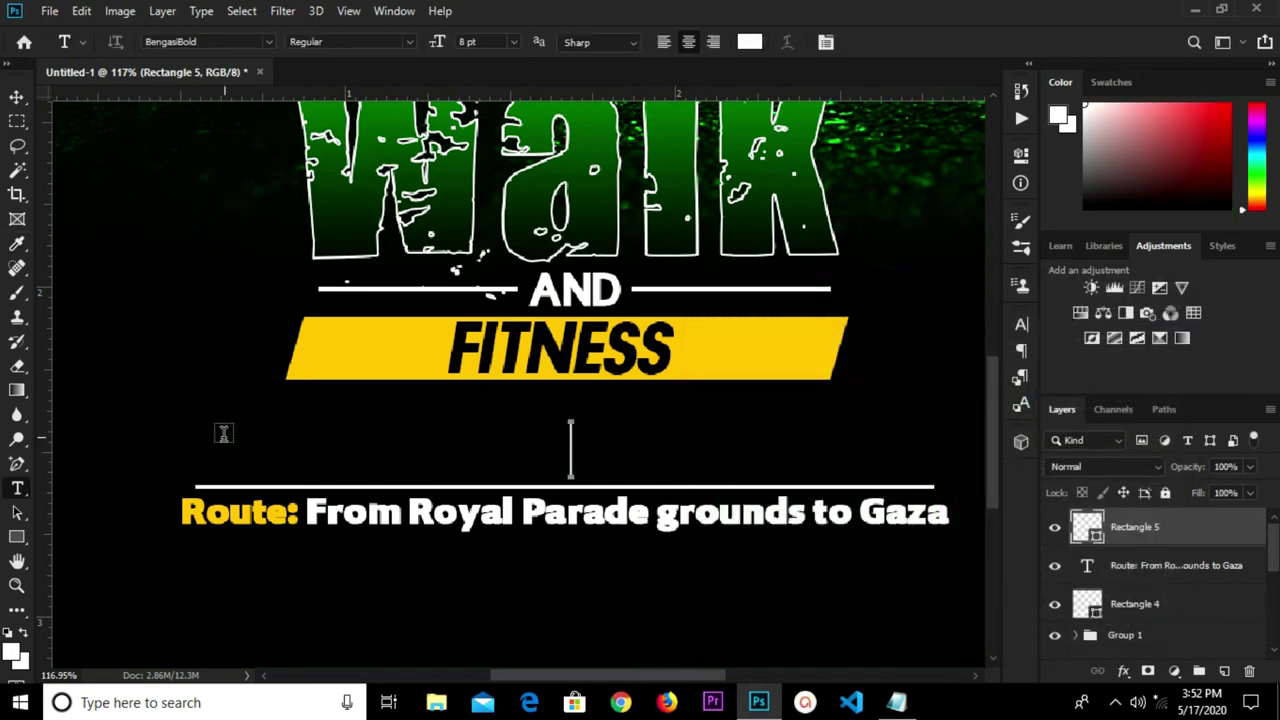
pyautogui.click(224, 433)
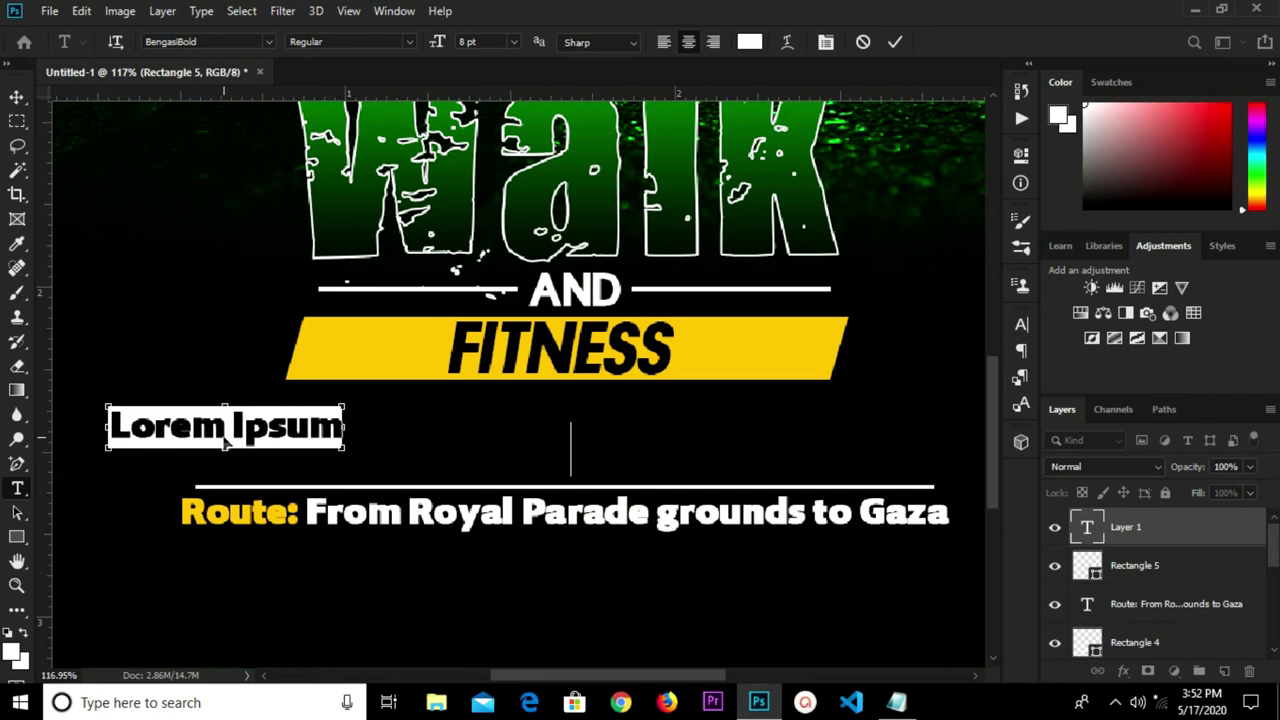
pyautogui.write('7:00am')
pyautogui.click(17, 97)
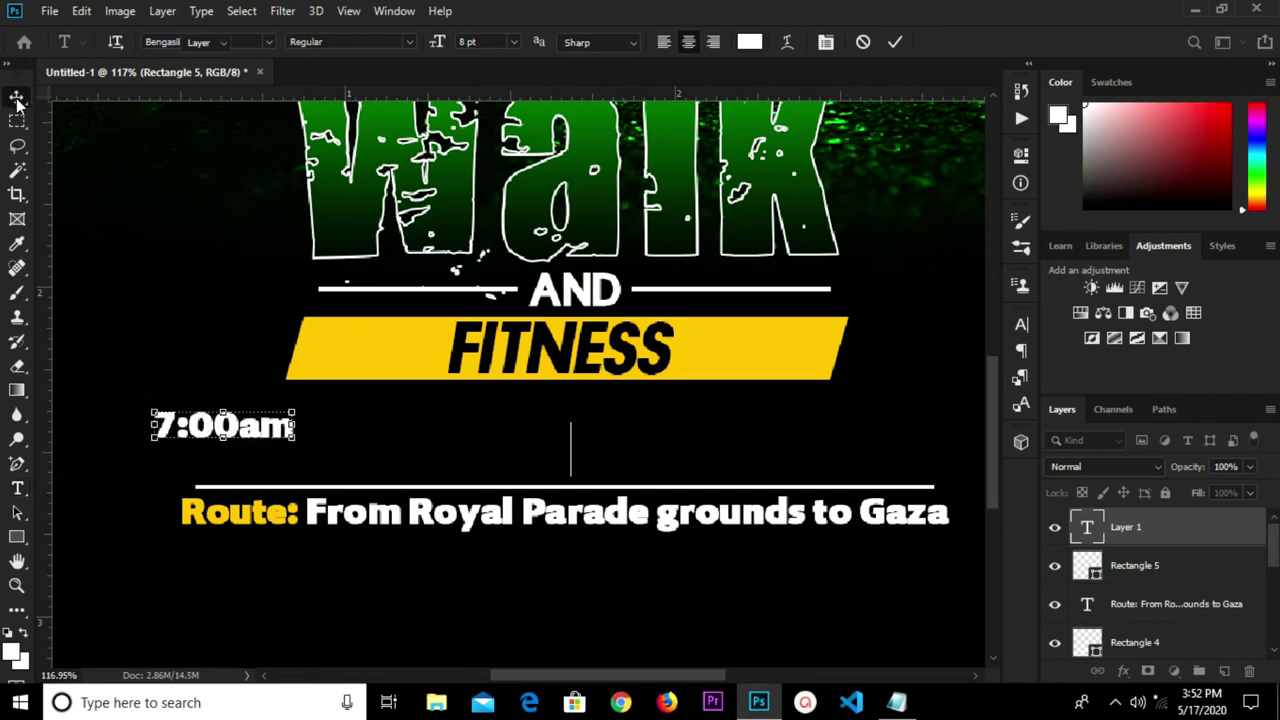
# Set the time text to All Caps and drag a copy of 7:00AM right and down.
pyautogui.click(1019, 329)
pyautogui.click(866, 455)
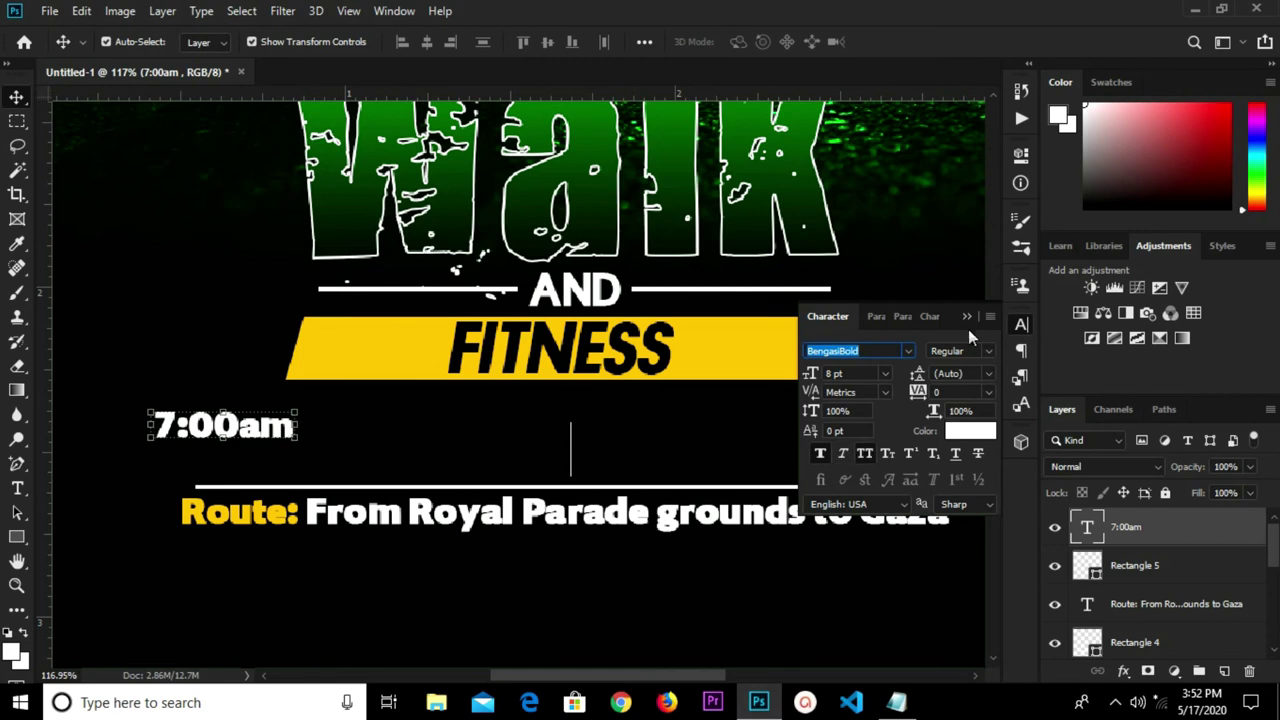
pyautogui.click(966, 317)
pyautogui.hotkey('ctrl', 'z')
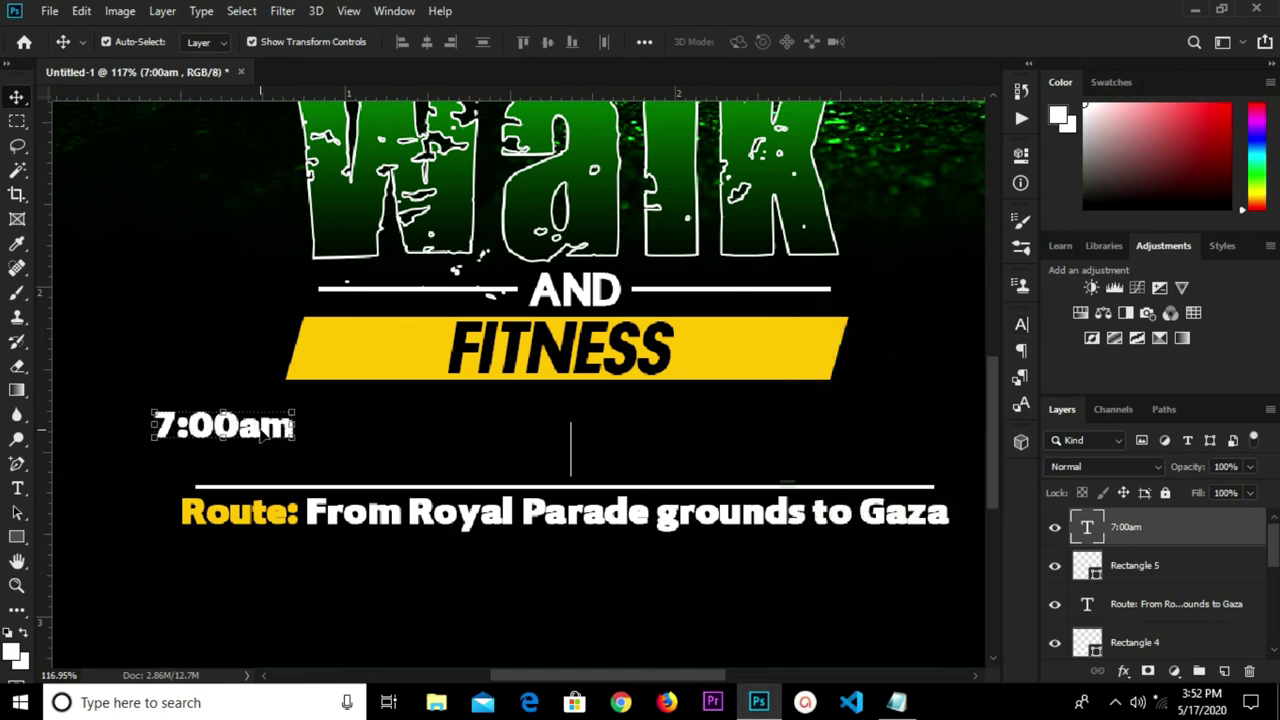
pyautogui.click(1019, 327)
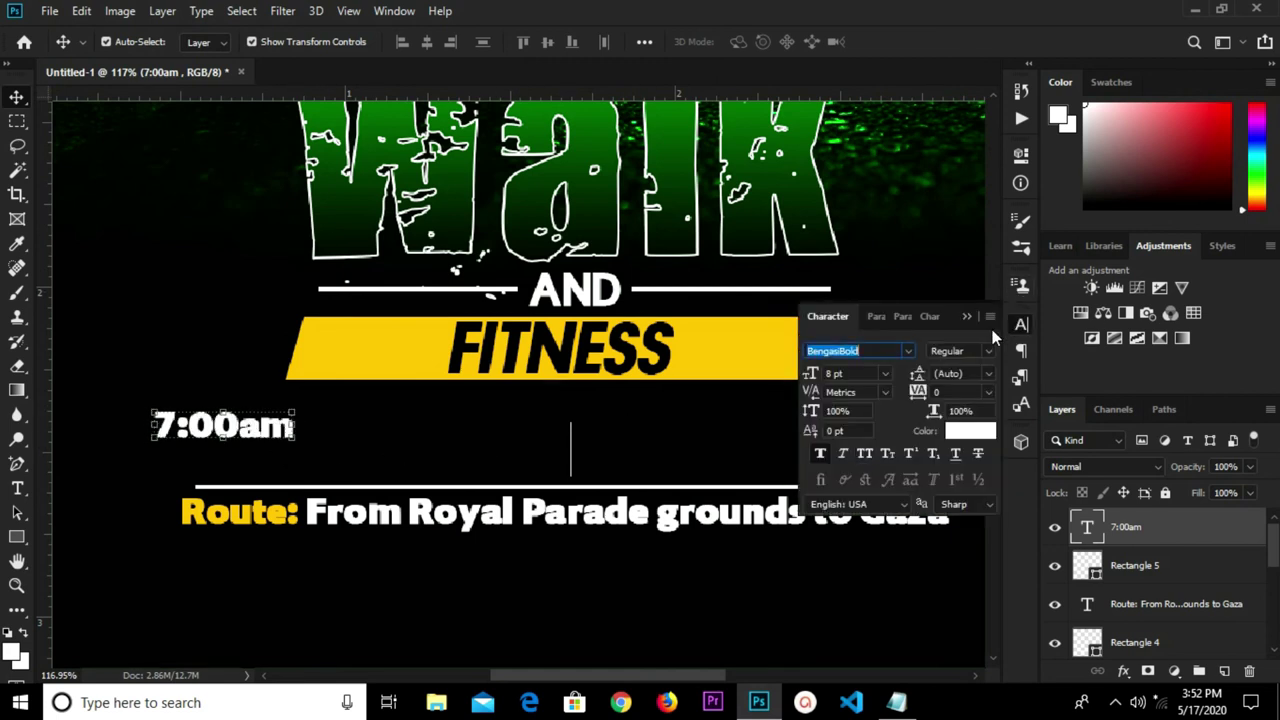
pyautogui.click(862, 452)
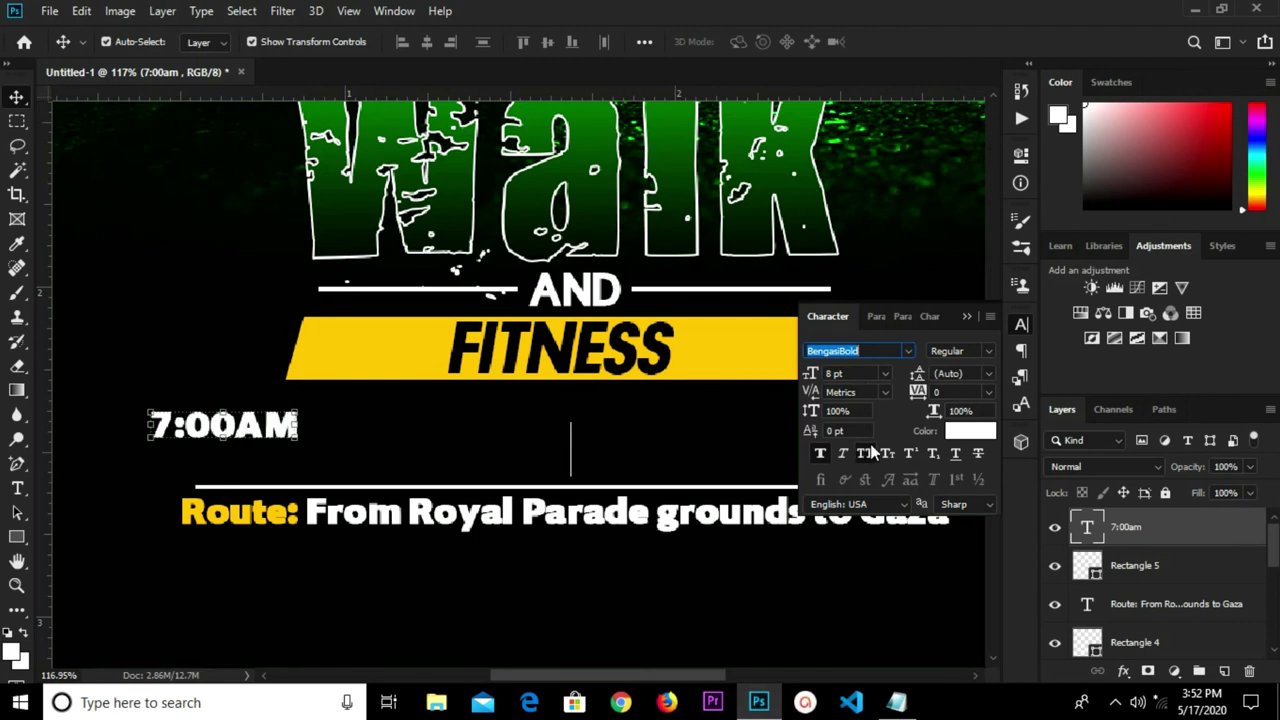
pyautogui.click(966, 317)
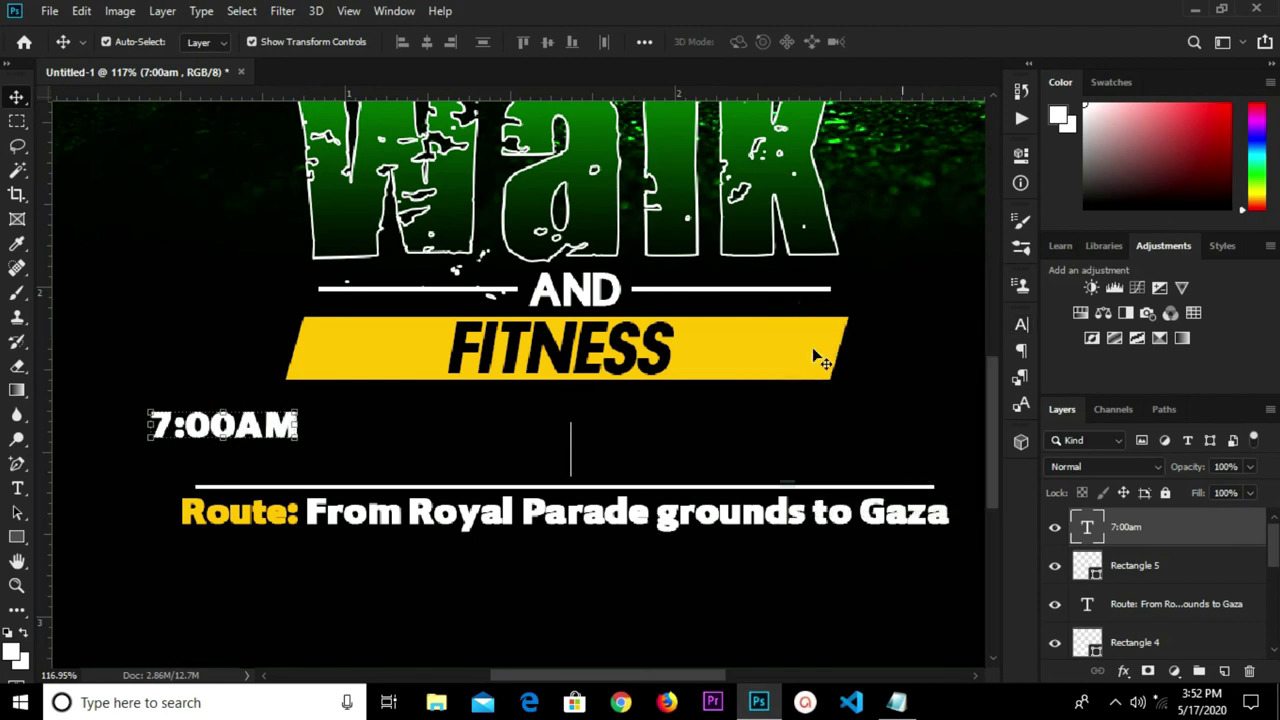
pyautogui.moveTo(268, 428)
pyautogui.mouseDown()
pyautogui.moveTo(487, 453)
pyautogui.moveTo(502, 486)
pyautogui.moveTo(560, 472)
pyautogui.moveTo(712, 478)
pyautogui.moveTo(695, 480)
pyautogui.mouseUp()
# Copy 04.10.20 from the notes and paste it over the duplicate 7:00AM text.
pyautogui.moveTo(895, 705)
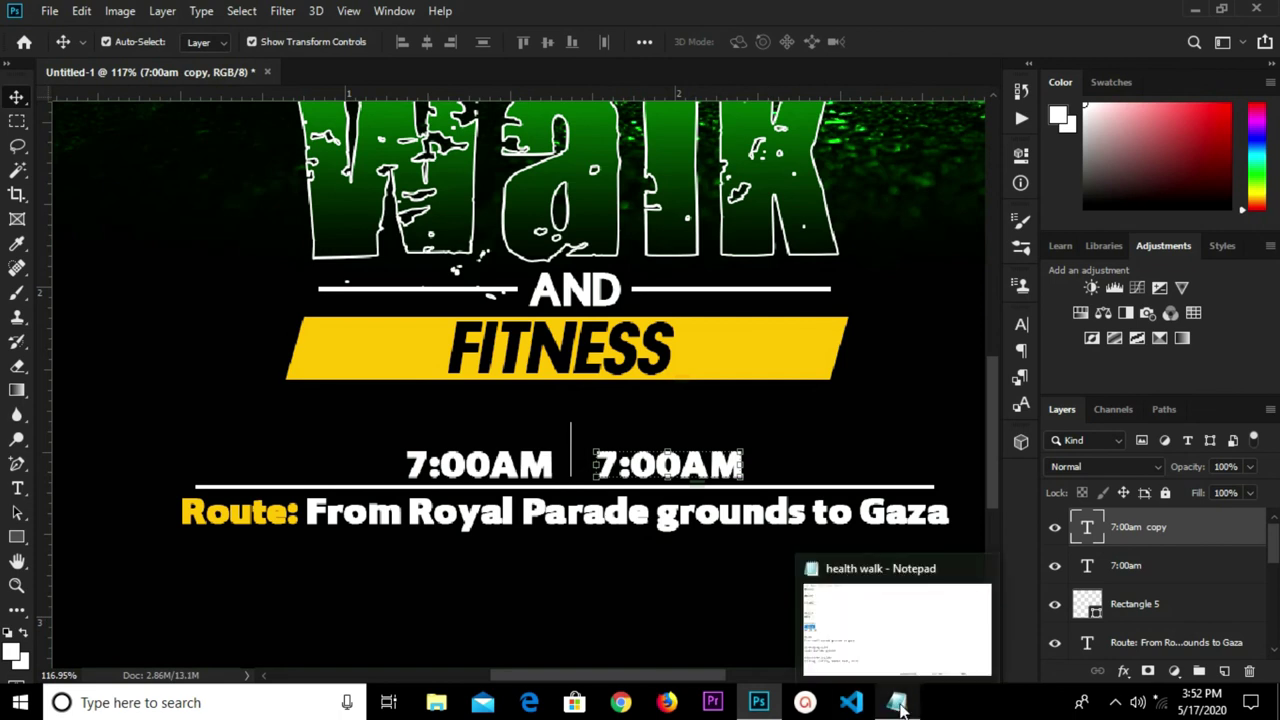
pyautogui.click(890, 628)
pyautogui.moveTo(349, 277)
pyautogui.mouseDown()
pyautogui.moveTo(257, 286)
pyautogui.moveTo(287, 279)
pyautogui.moveTo(276, 279)
pyautogui.mouseUp()
pyautogui.rightClick(278, 277)
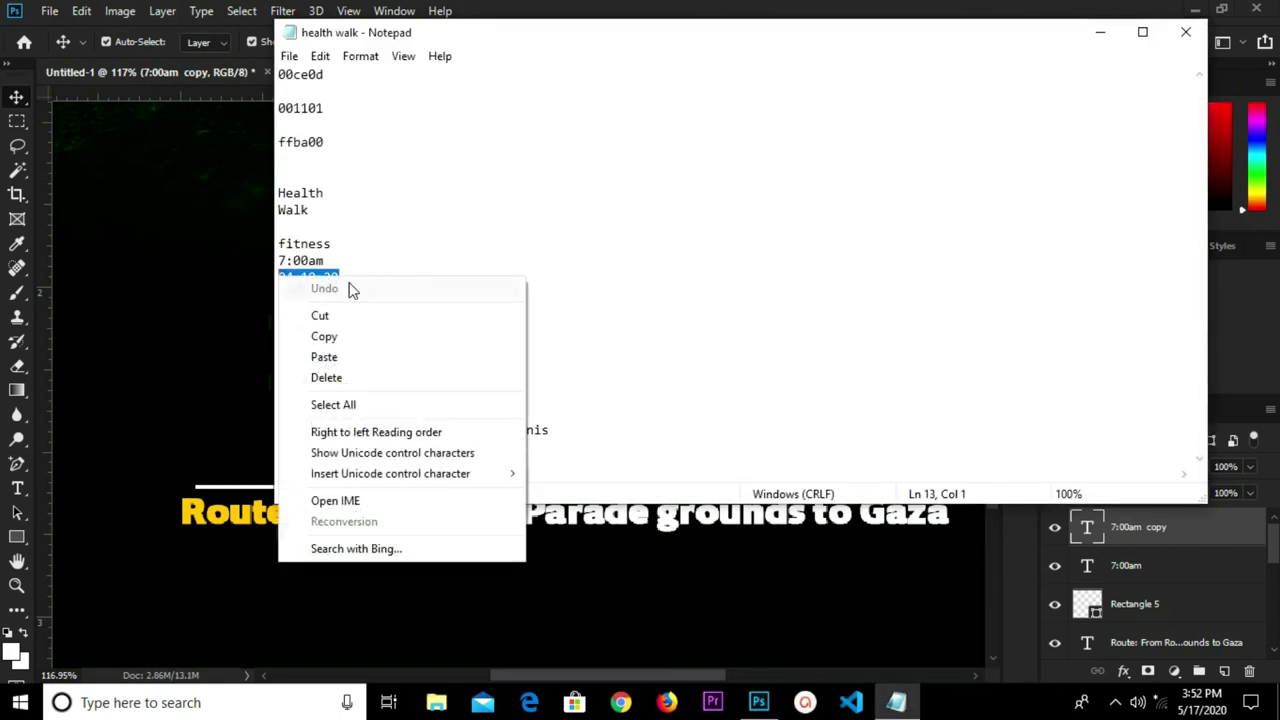
pyautogui.click(329, 334)
pyautogui.click(208, 351)
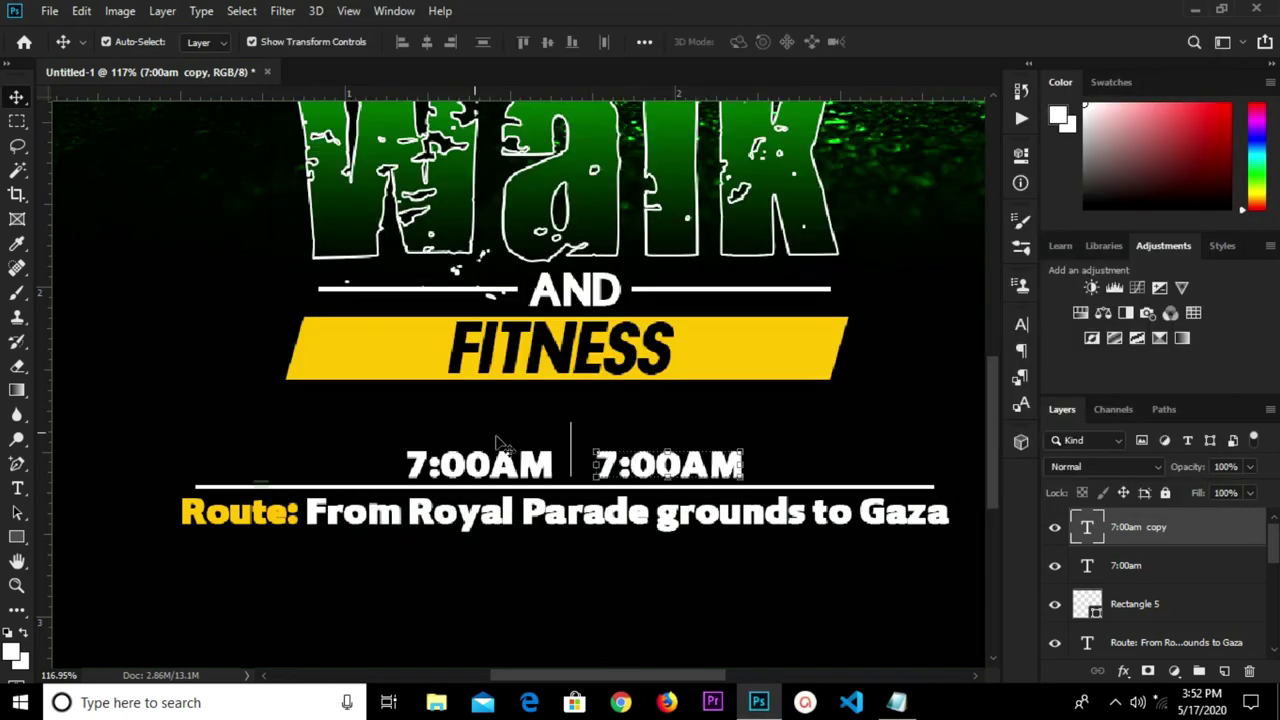
pyautogui.press('t')
pyautogui.click(655, 483)
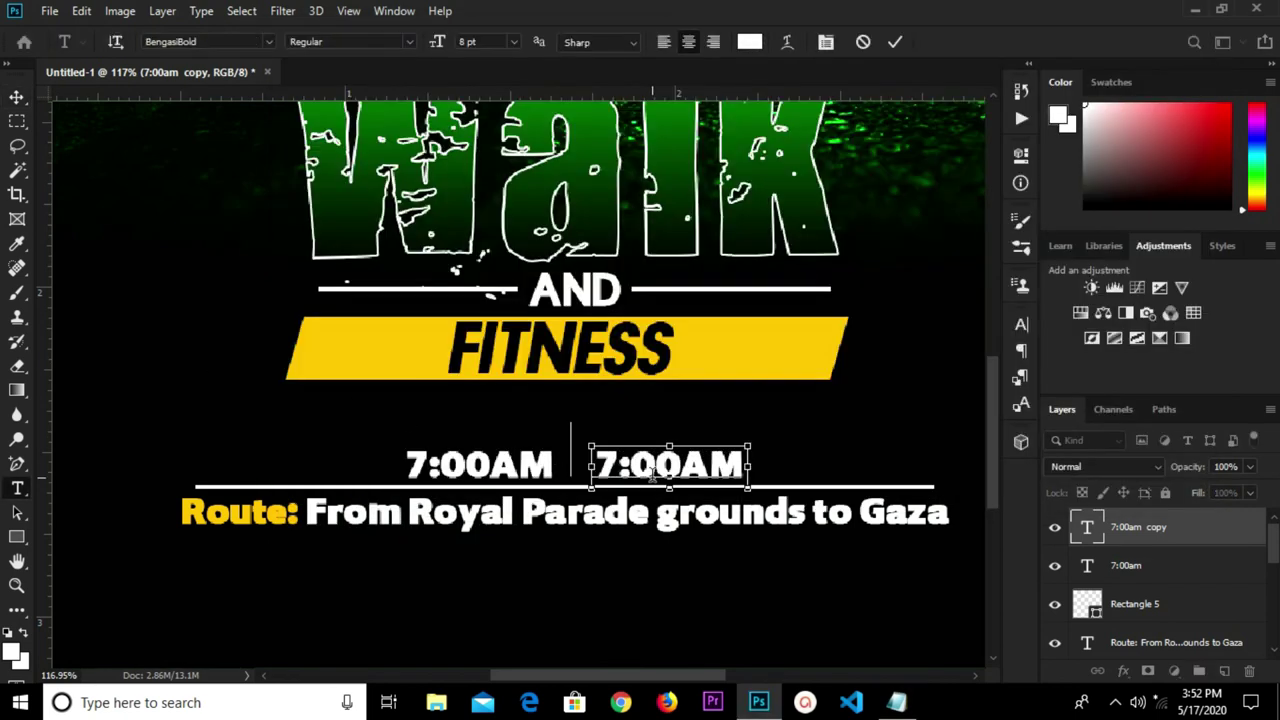
pyautogui.hotkey('ctrl', 'a')
pyautogui.hotkey('ctrl', 'v')
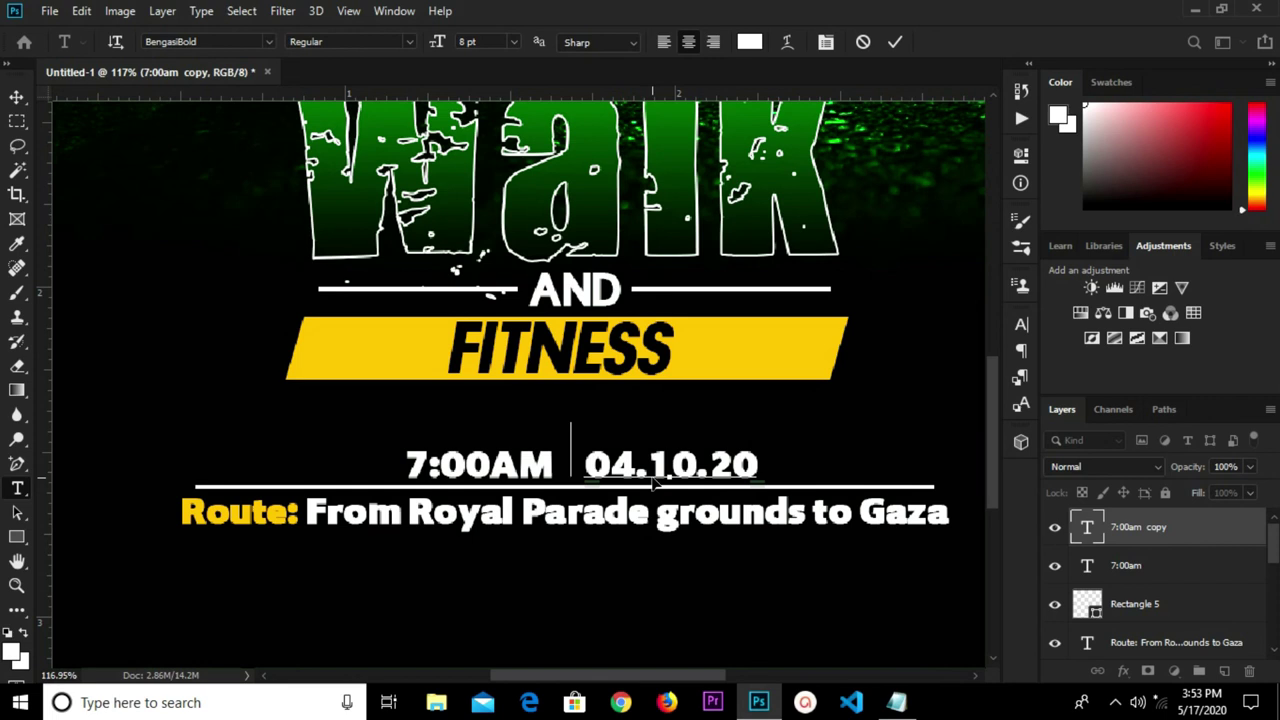
pyautogui.click(895, 42)
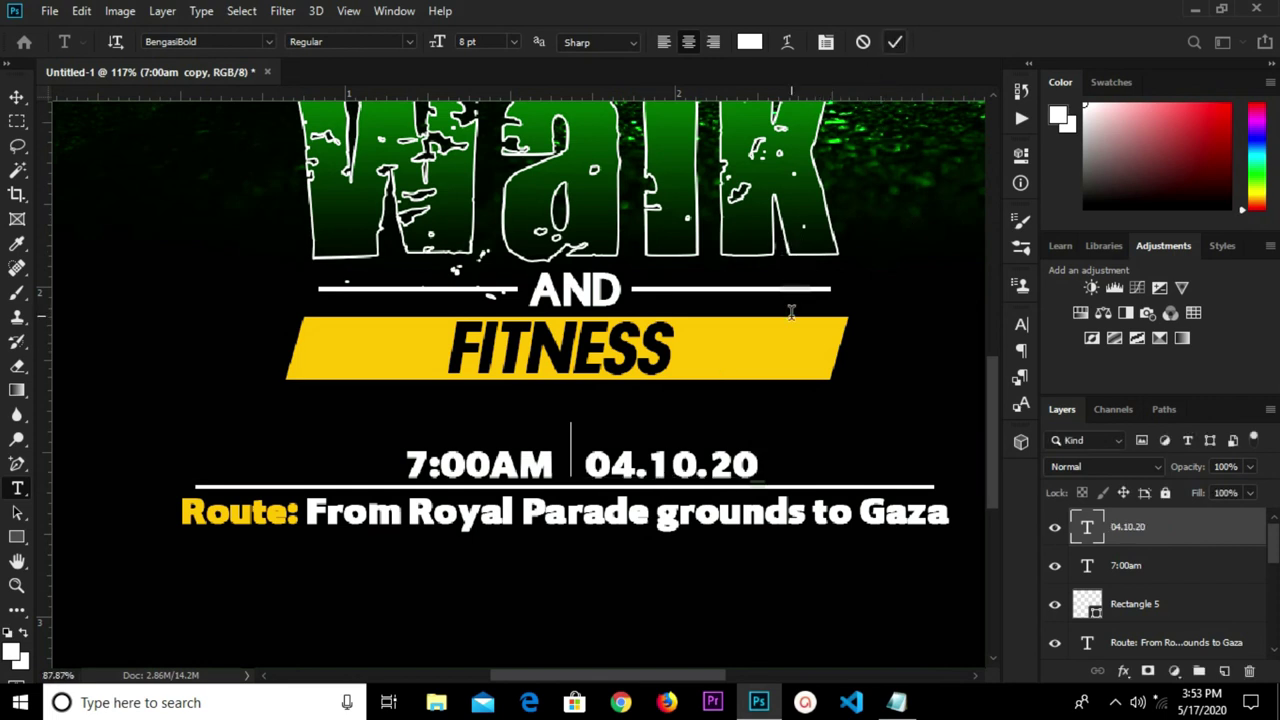
pyautogui.scroll(-3, 790, 285)
# Deselect the date layer and copy the CONVERGING POINT / ROYAL PARRADE GROUNDS lines from the notes.
pyautogui.press('v')
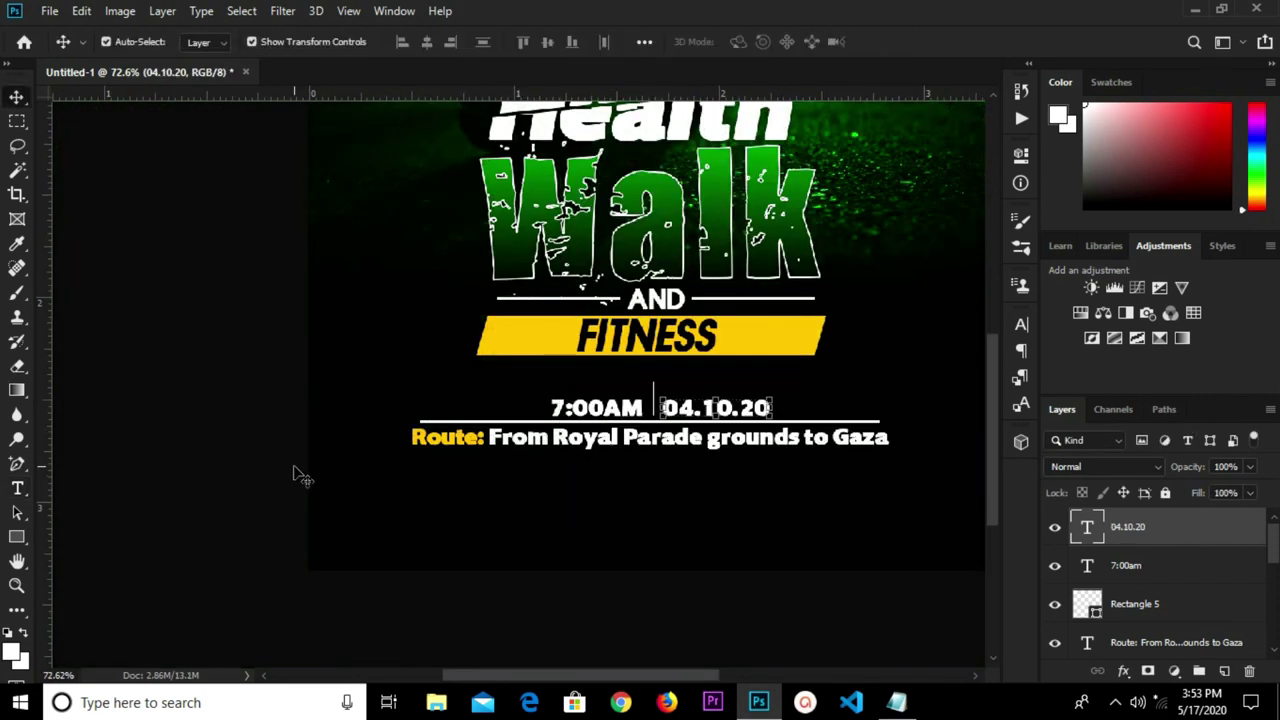
pyautogui.scroll(-3, 297, 477)
pyautogui.click(750, 450)
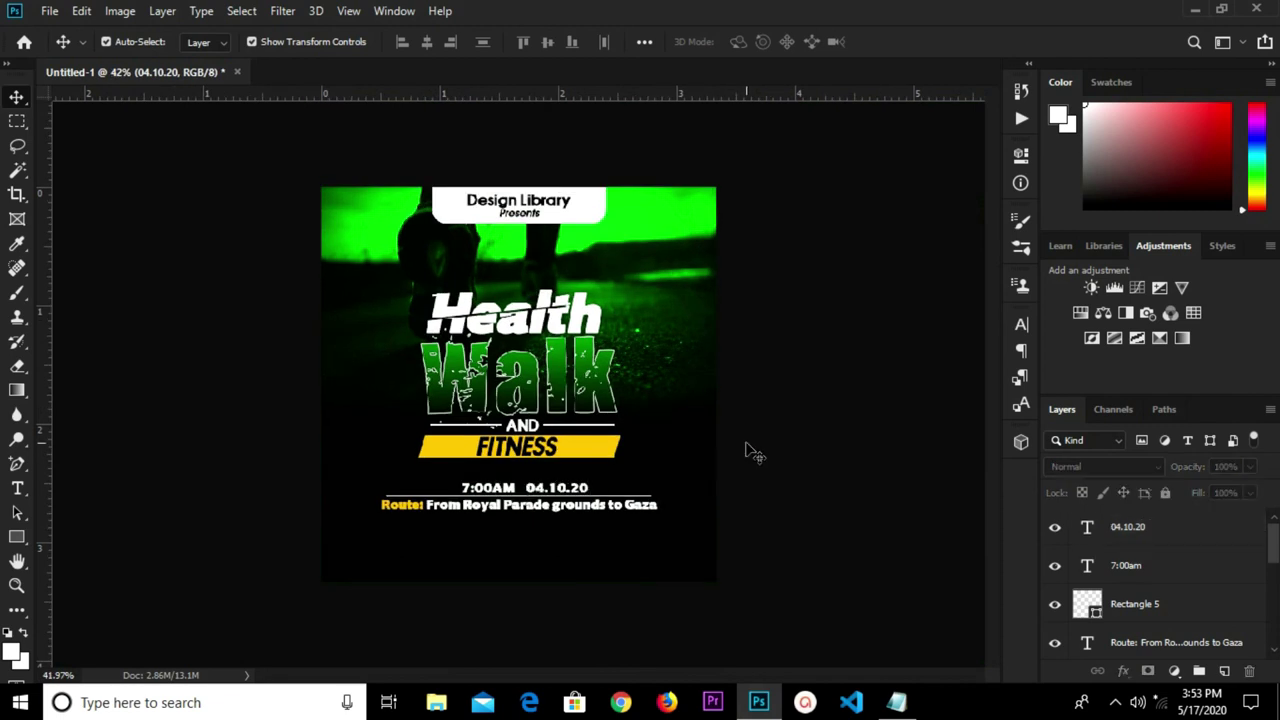
pyautogui.scroll(1, 738, 462)
pyautogui.scroll(1, 737, 463)
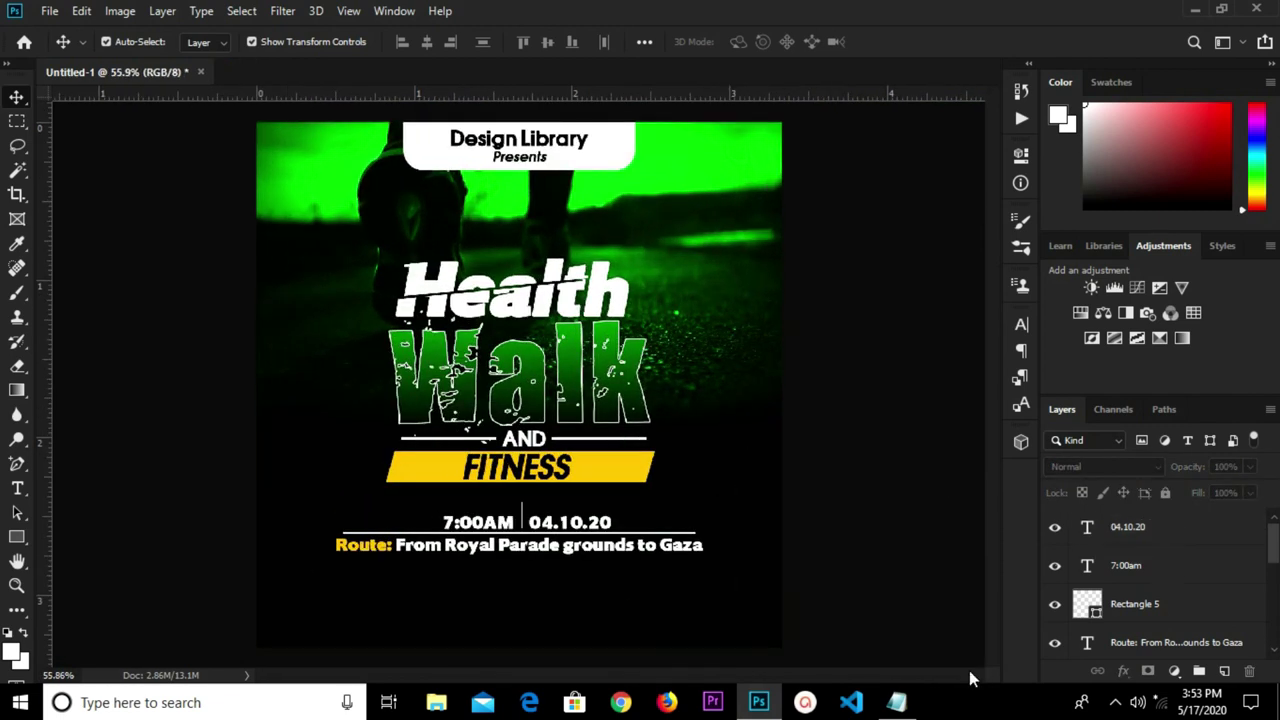
pyautogui.hotkey('alt', 'Tab')
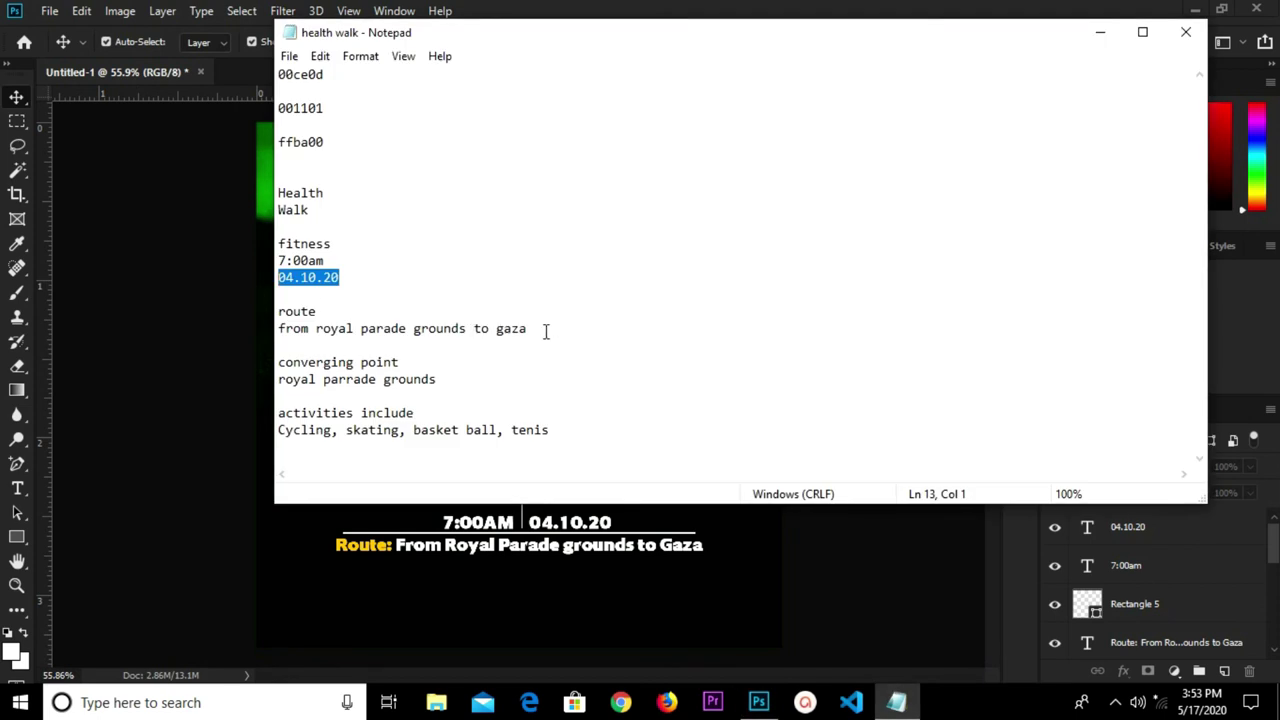
pyautogui.moveTo(277, 362); pyautogui.dragTo(459, 386)
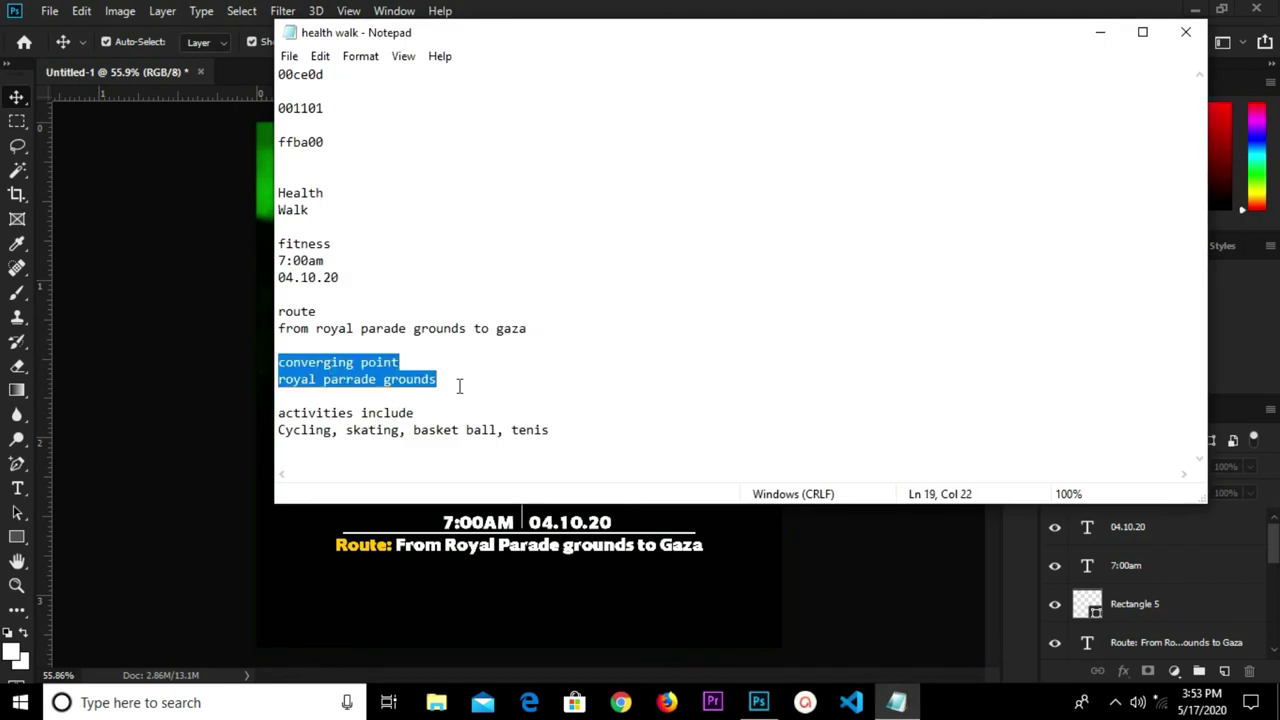
pyautogui.rightClick(383, 369)
pyautogui.click(423, 431)
# Paste the converging point lines as a new text box below the route line.
pyautogui.click(420, 579)
pyautogui.scroll(2, 450, 660)
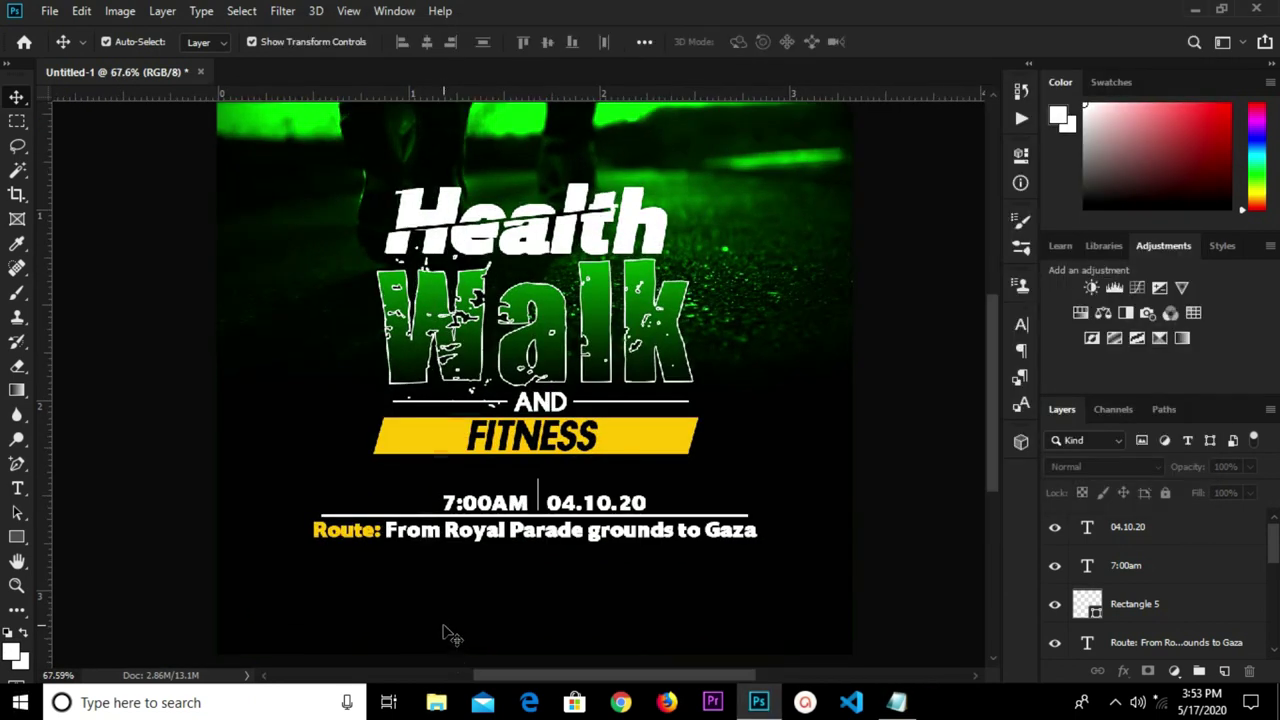
pyautogui.press('t')
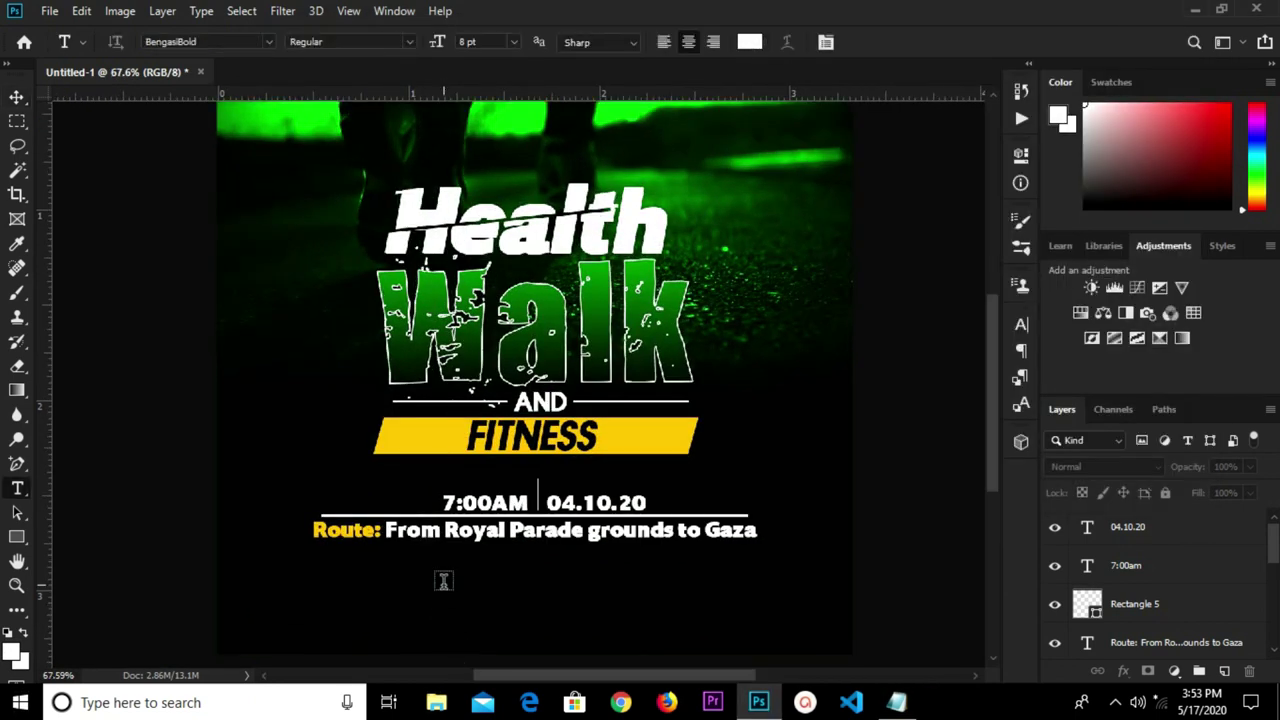
pyautogui.click(443, 580)
pyautogui.hotkey('ctrl', 'v')
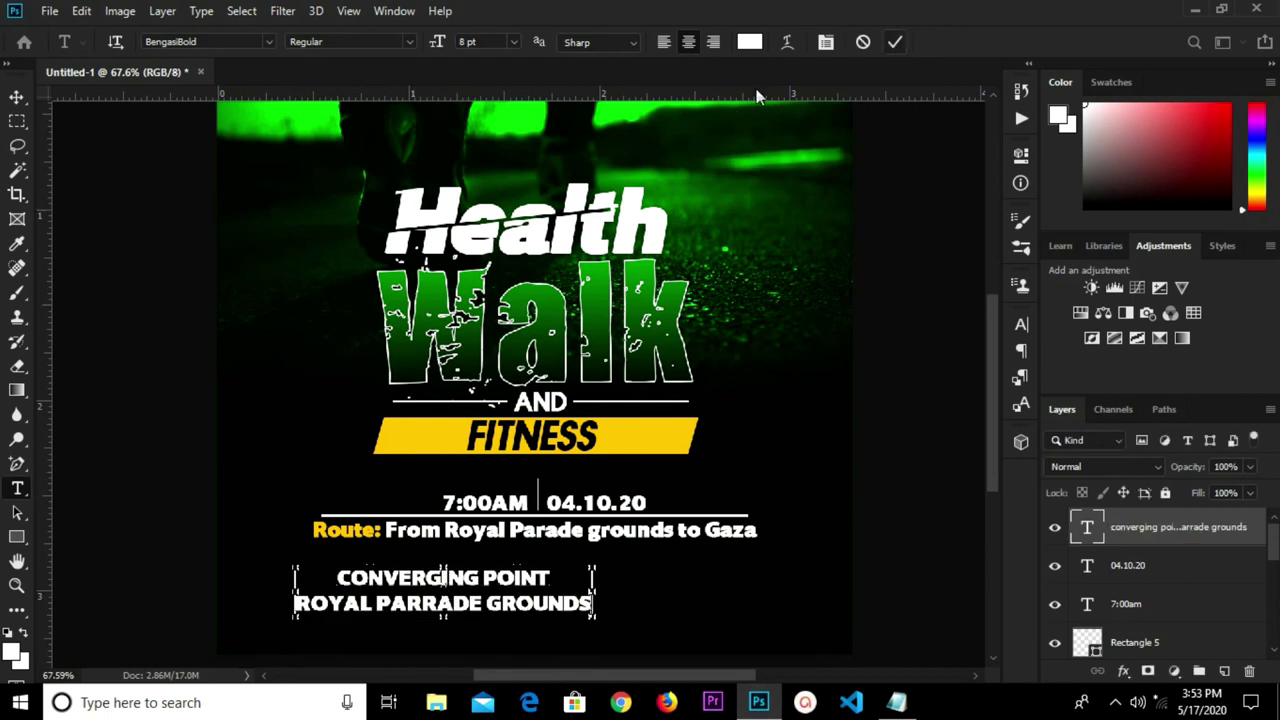
pyautogui.click(894, 42)
# Colour the CONVERGING POINT heading with the FITNESS bar's yellow (#ffba00).
pyautogui.moveTo(340, 585); pyautogui.dragTo(560, 567)
pyautogui.click(749, 41)
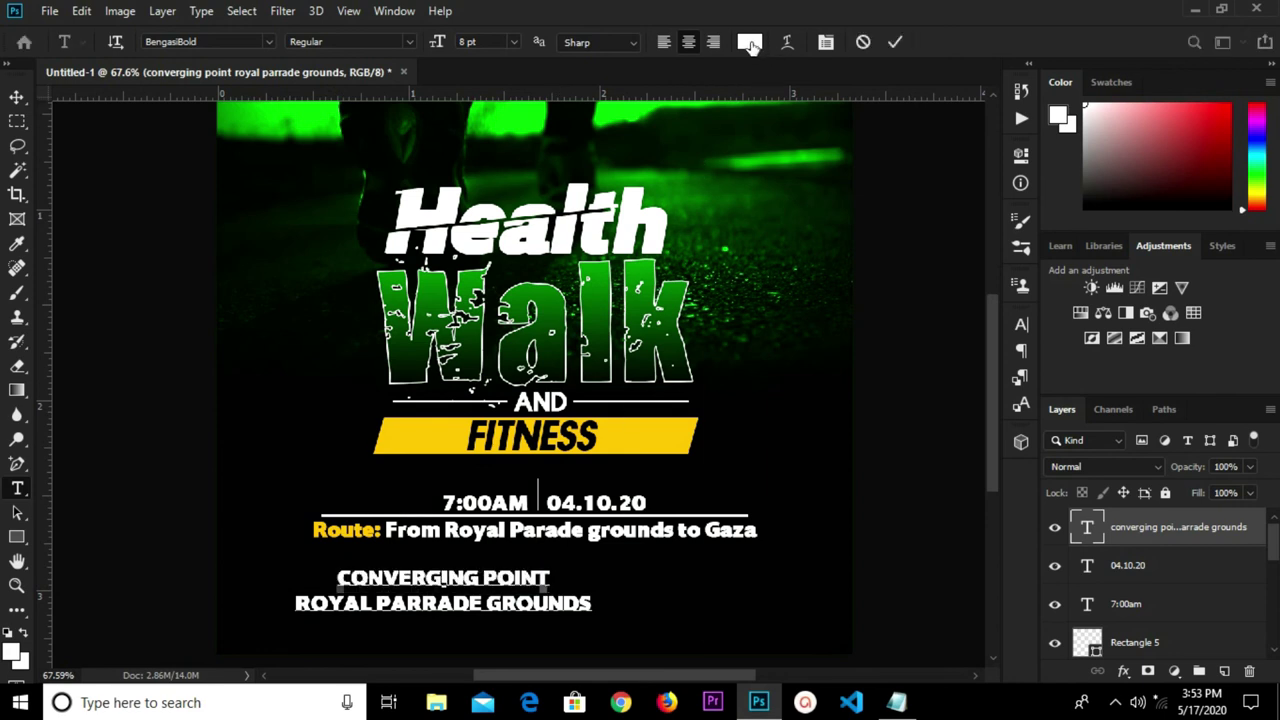
pyautogui.click(643, 435)
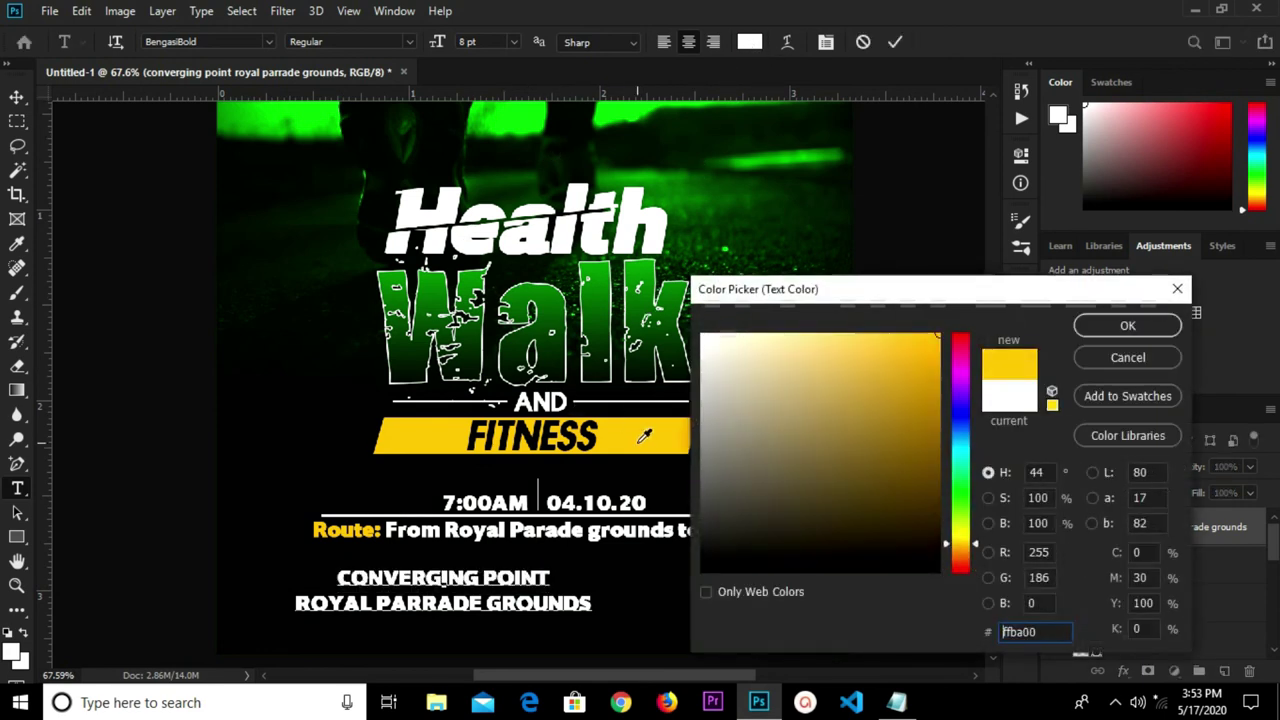
pyautogui.click(1120, 326)
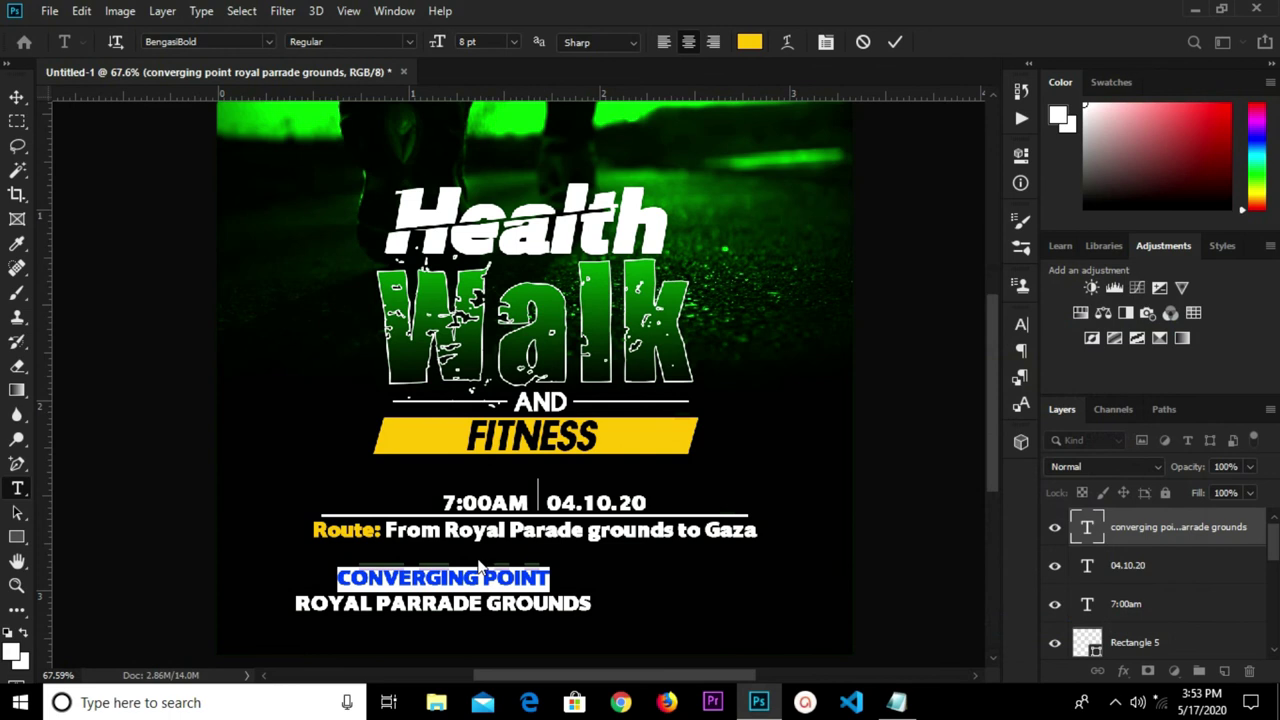
pyautogui.click(17, 96)
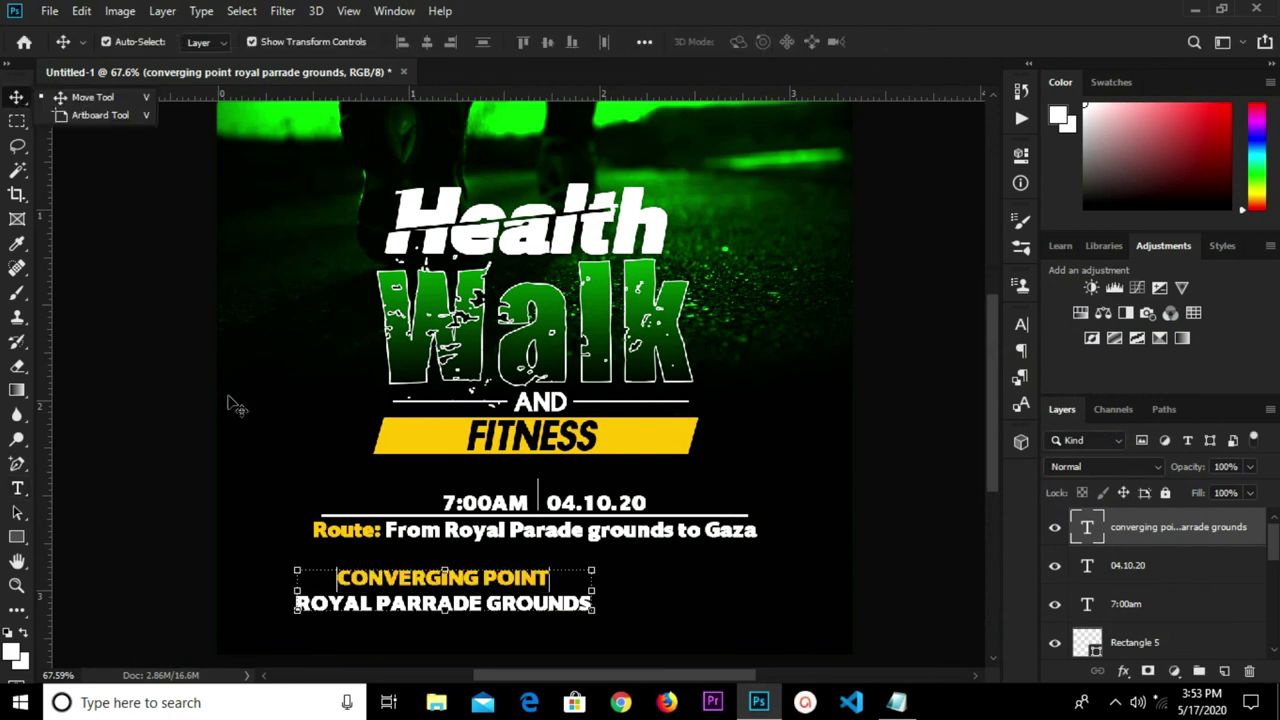
# Centre the block horizontally on the canvas, set it to 6 pt, and nudge it up slightly.
pyautogui.hotkey('ctrl', 'a')
pyautogui.click(432, 41)
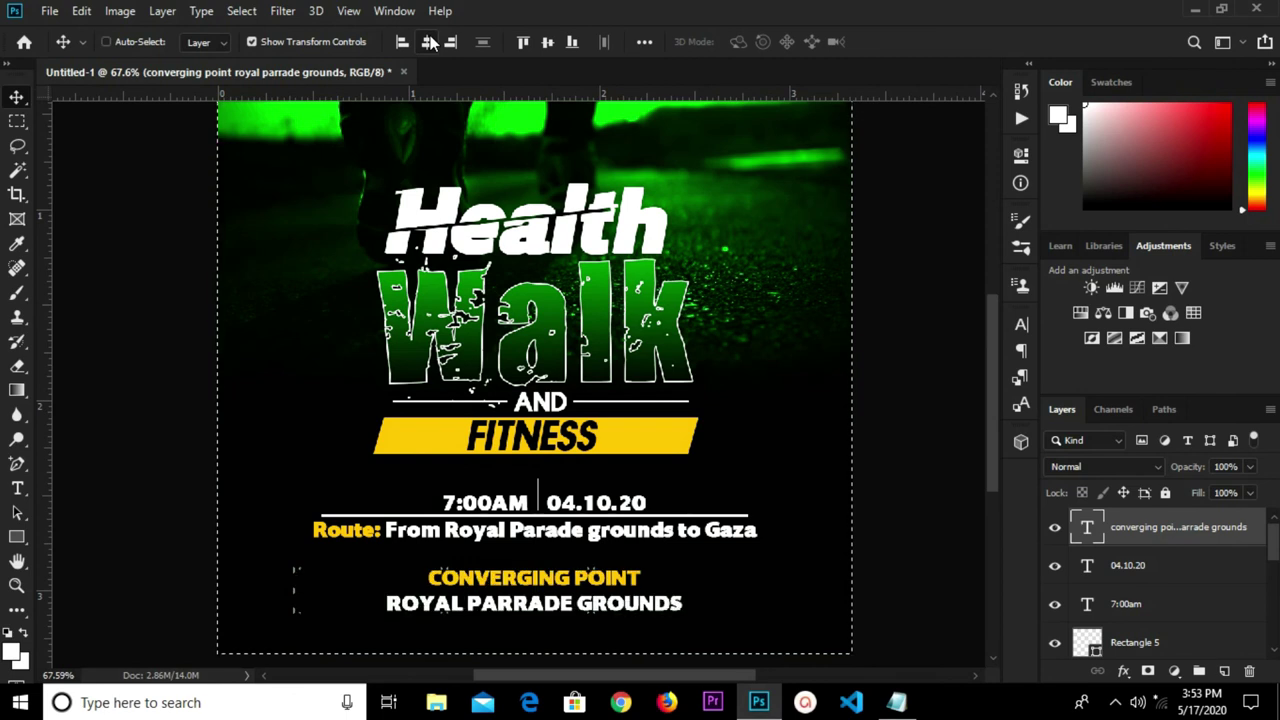
pyautogui.hotkey('ctrl', 'd')
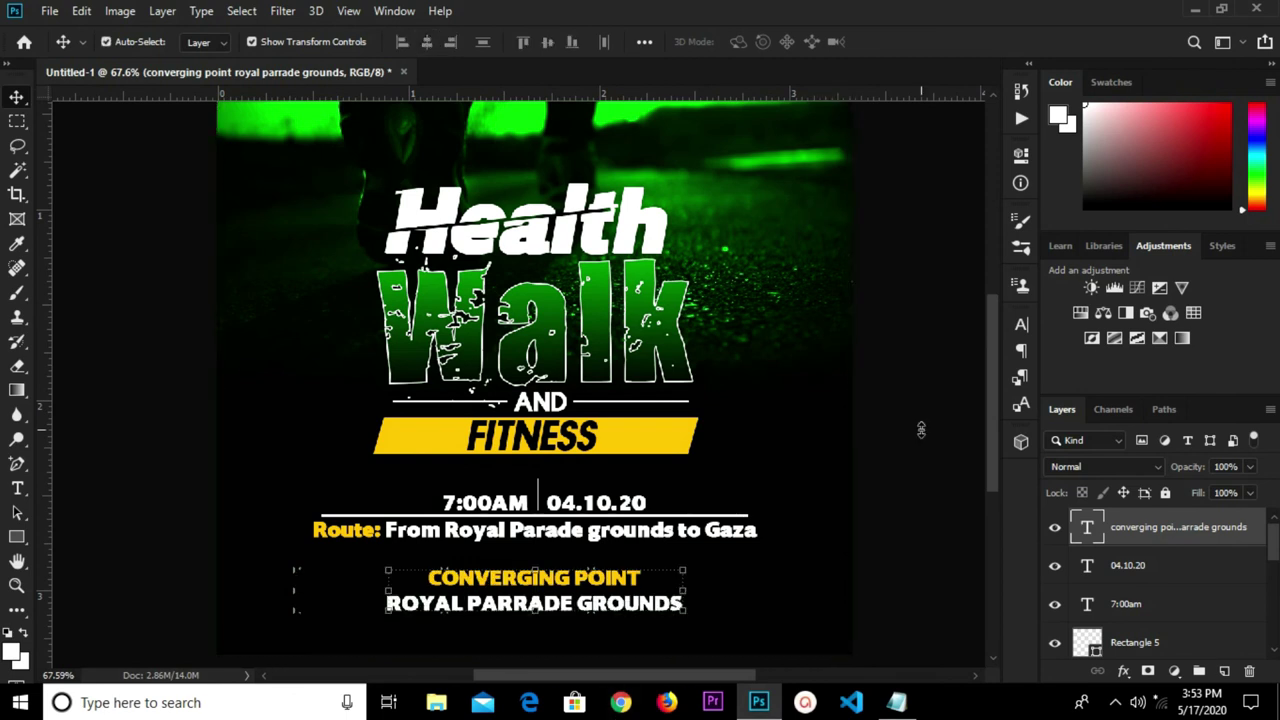
pyautogui.click(1018, 324)
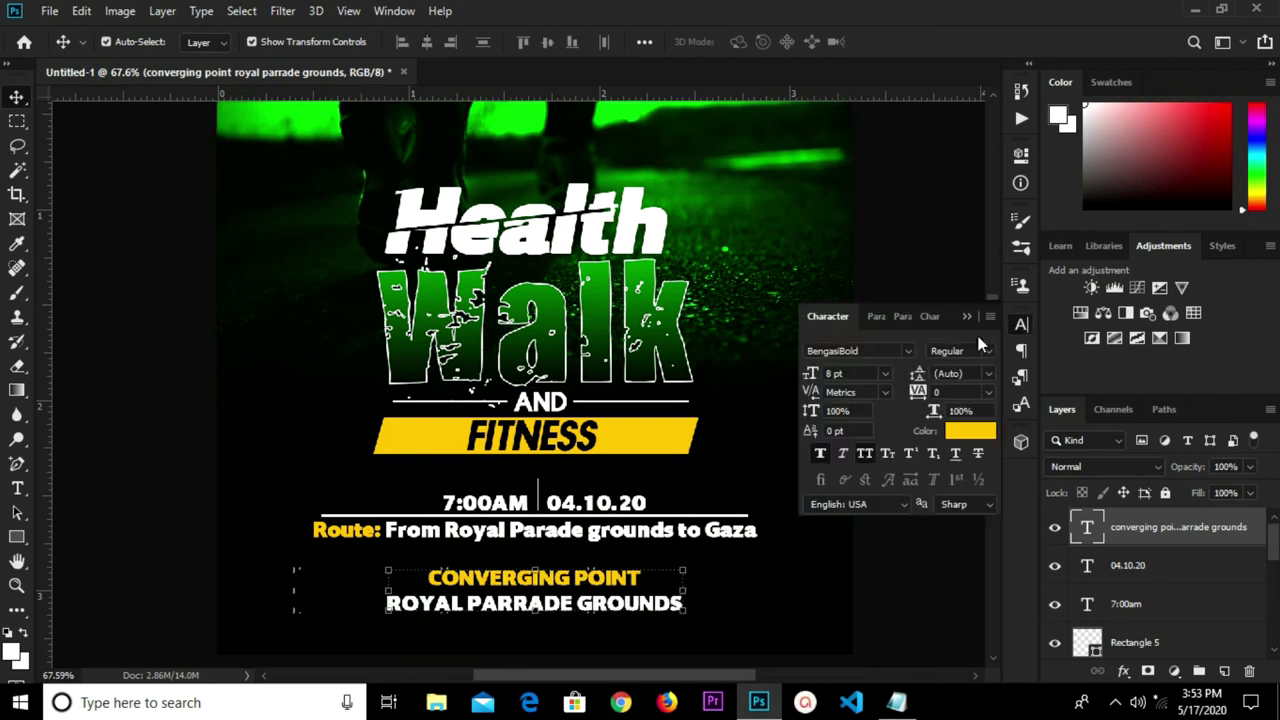
pyautogui.click(886, 374)
pyautogui.click(850, 414)
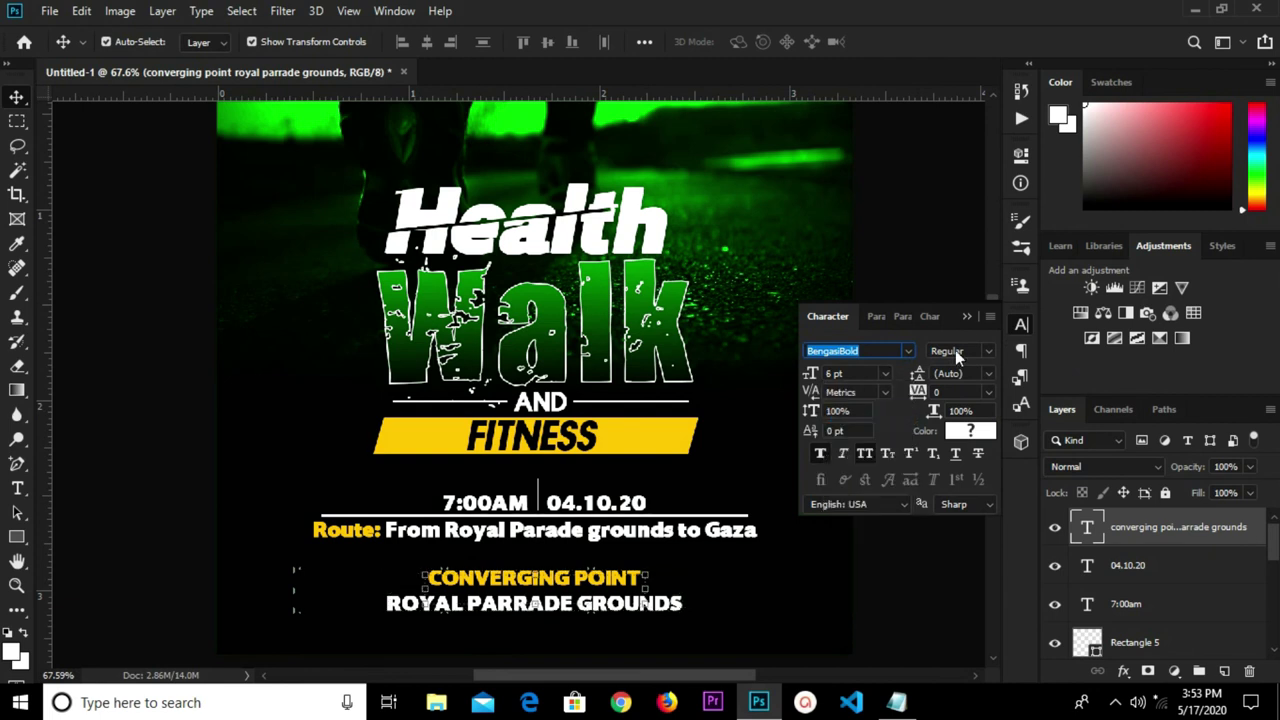
pyautogui.click(966, 317)
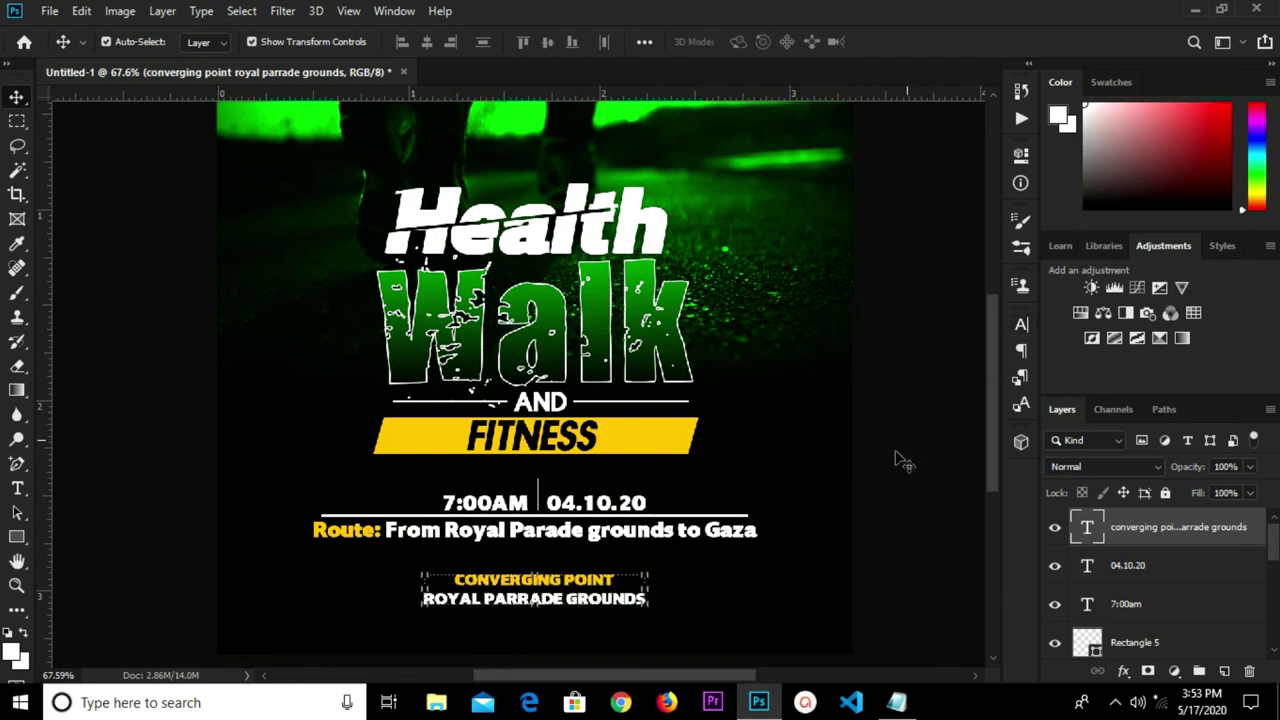
pyautogui.click(644, 594)
pyautogui.scroll(1, 560, 592)
pyautogui.click(560, 592)
pyautogui.moveTo(560, 592); pyautogui.dragTo(560, 583)
# Copy the activities lines from the notes.
pyautogui.click(896, 702)
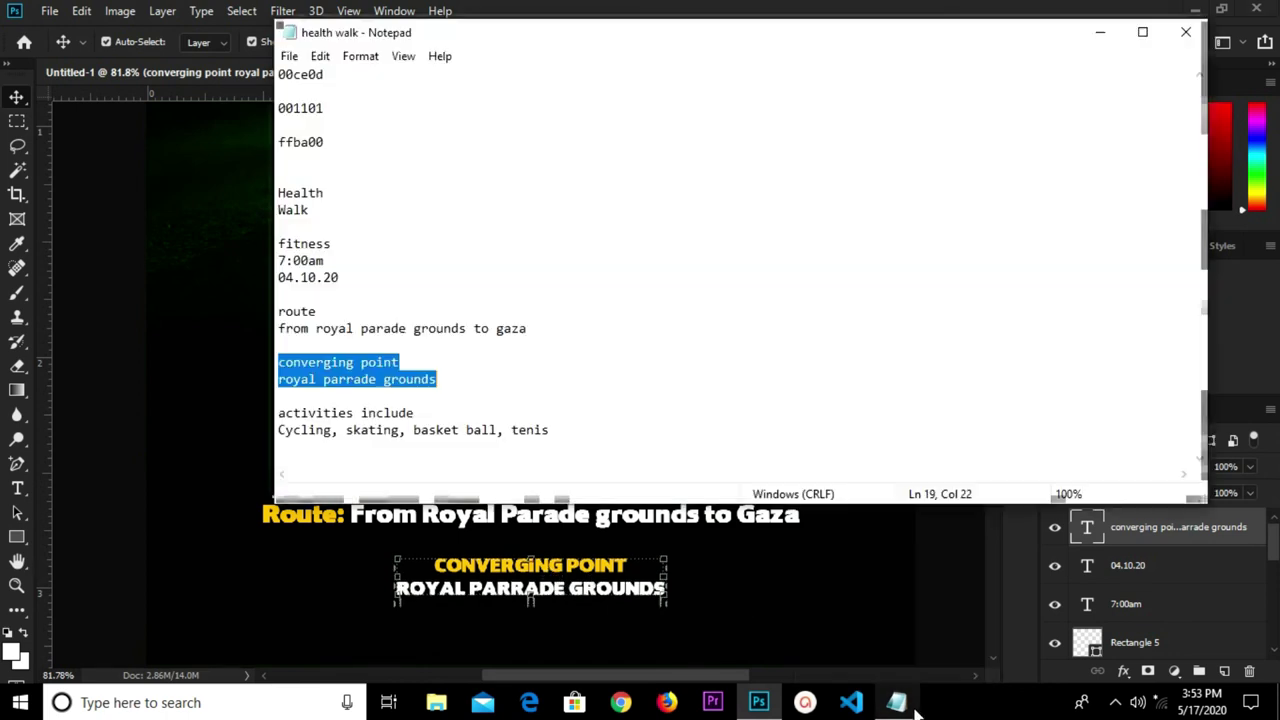
pyautogui.moveTo(551, 429); pyautogui.dragTo(268, 418)
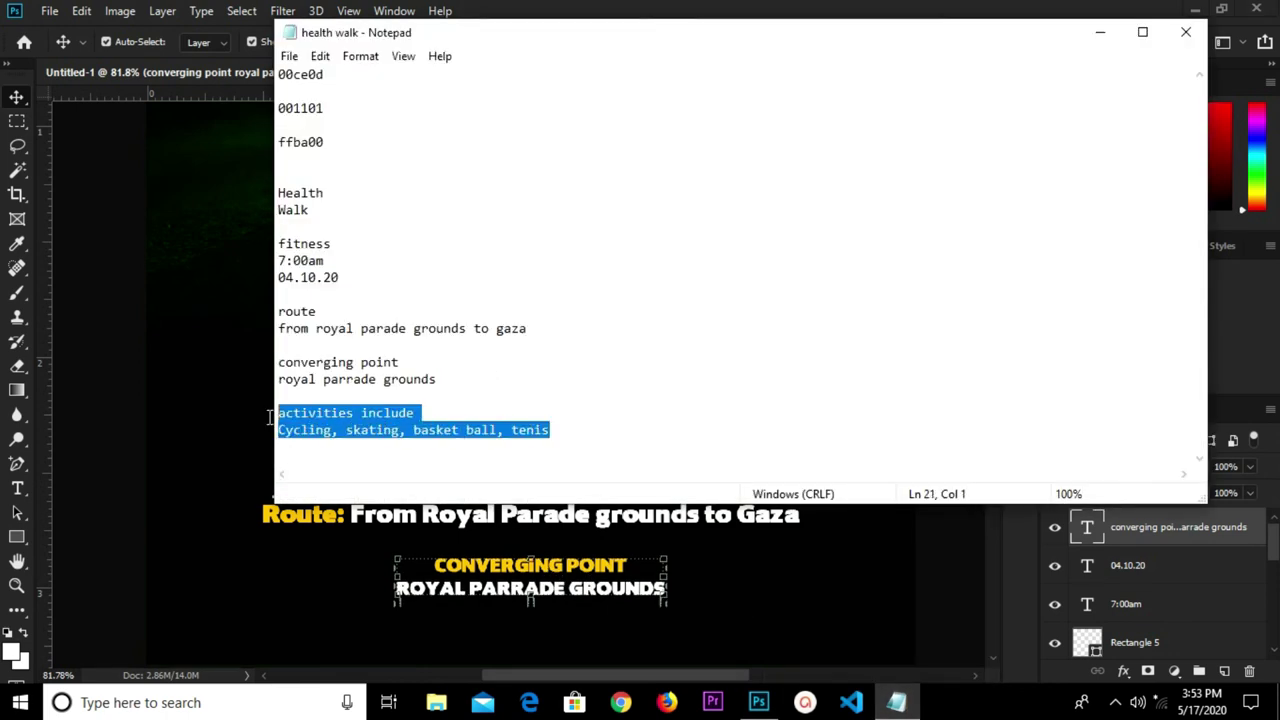
pyautogui.rightClick(316, 425)
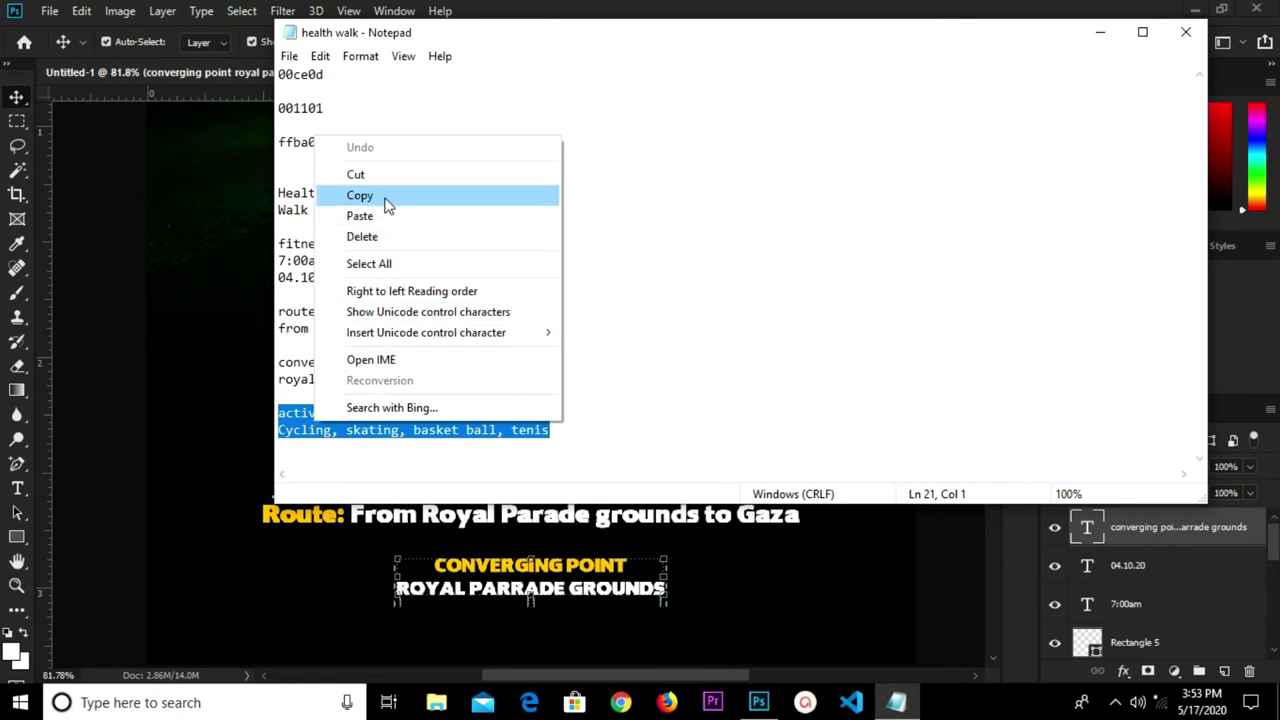
pyautogui.click(387, 197)
pyautogui.click(482, 652)
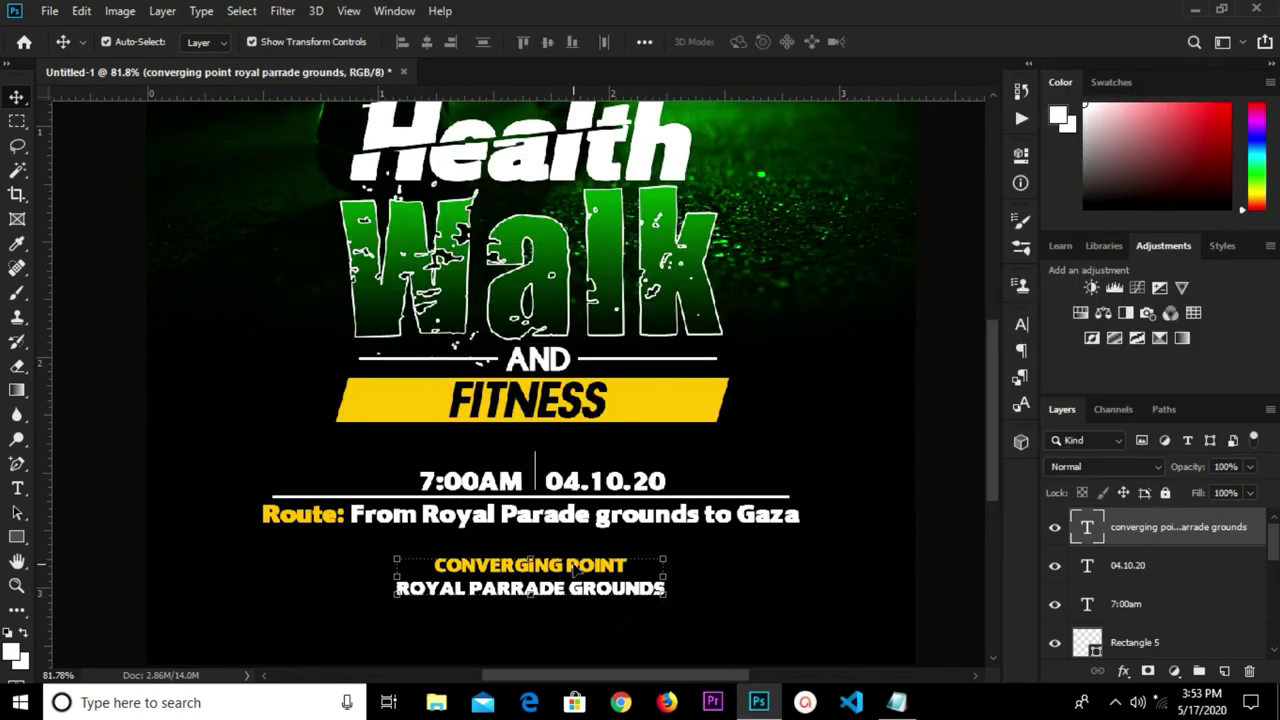
# Duplicate the converging point text below it and paste the activities text over the copy.
pyautogui.moveTo(576, 566); pyautogui.dragTo(576, 619)
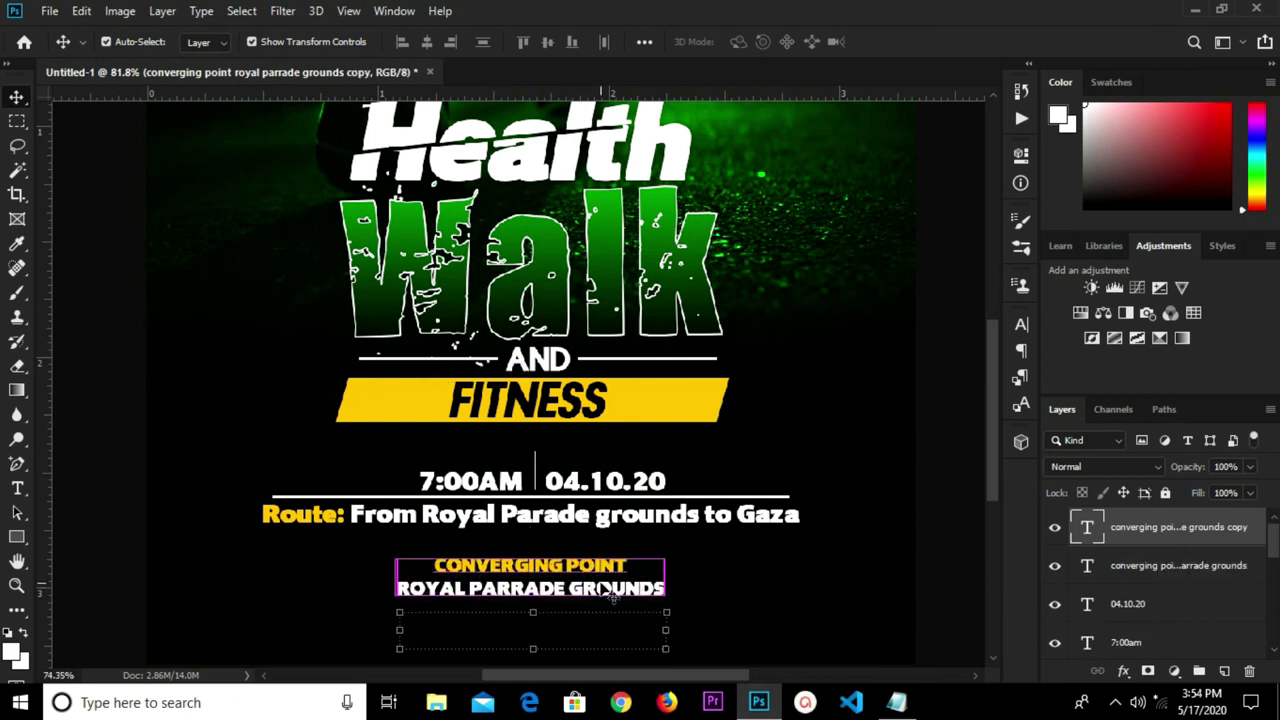
pyautogui.scroll(-2, 580, 615)
pyautogui.scroll(2, 612, 596)
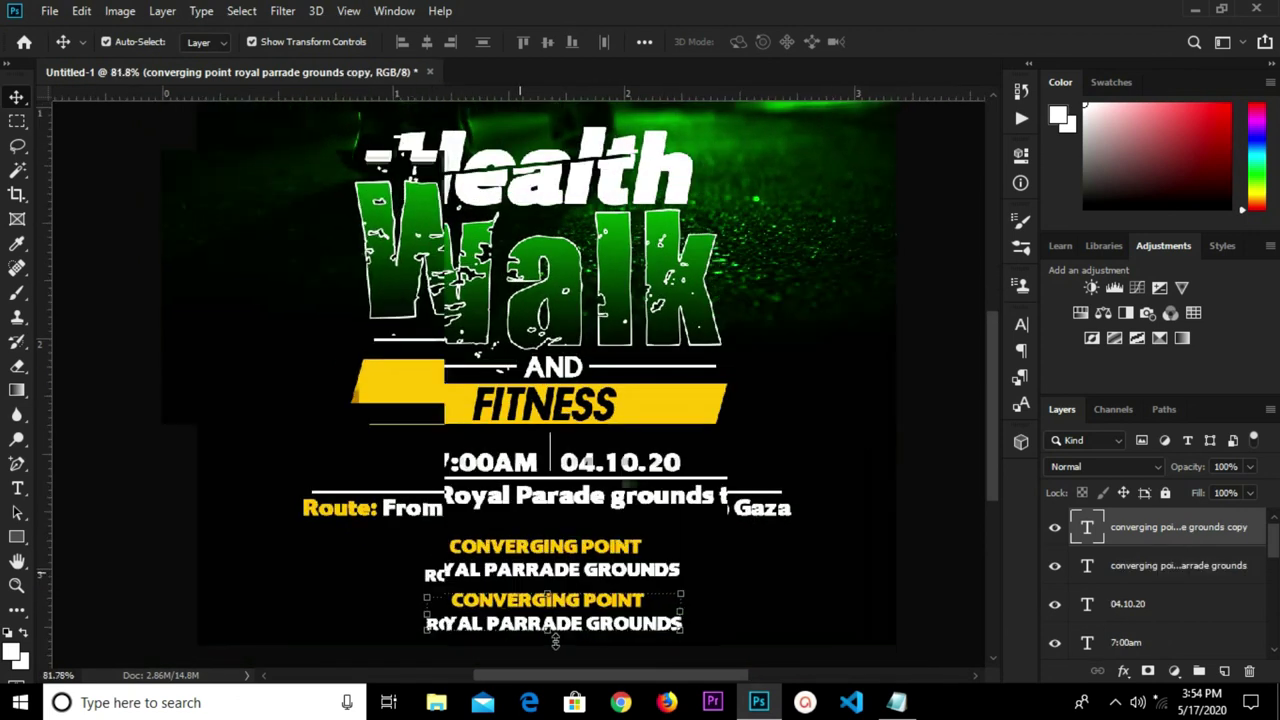
pyautogui.click(530, 597)
pyautogui.hotkey('ctrl', 'a')
pyautogui.hotkey('ctrl', 'v')
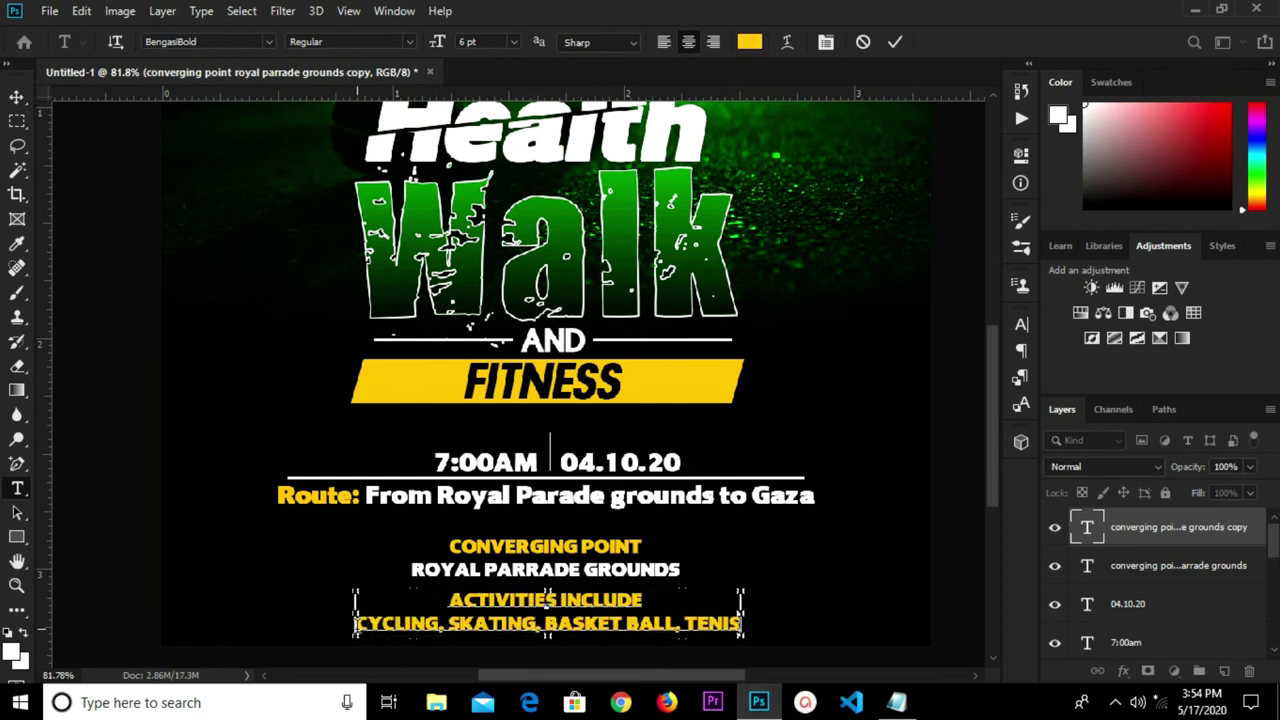
# Make the CYCLING, SKATING, BASKET BALL, TENIS line white (#ffffff).
pyautogui.moveTo(357, 622); pyautogui.dragTo(741, 623)
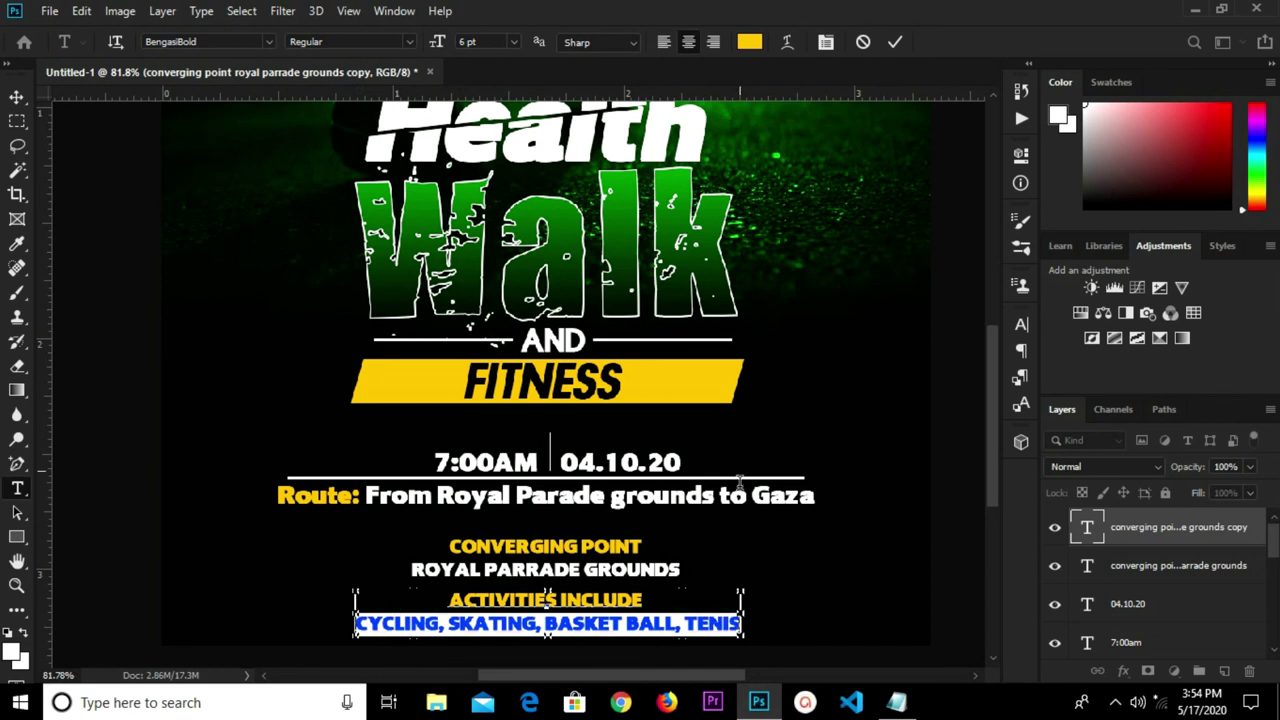
pyautogui.click(755, 42)
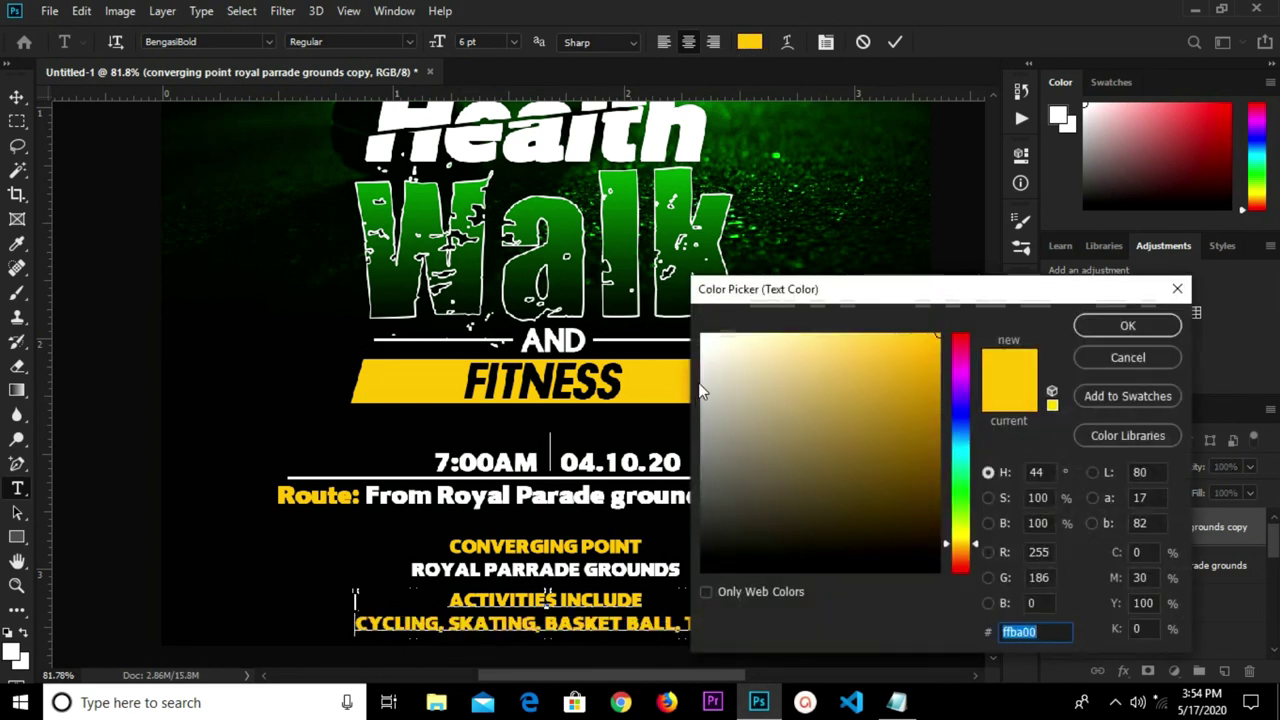
pyautogui.write('ffffff')
pyautogui.click(1127, 325)
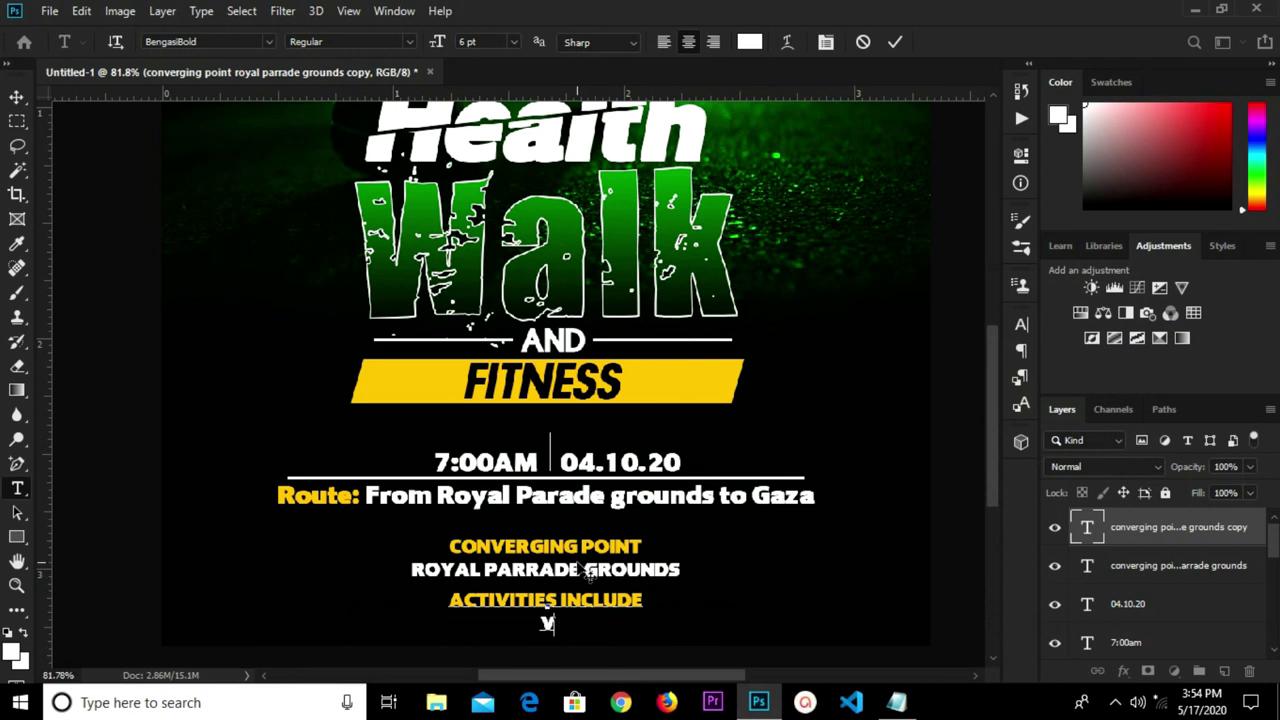
pyautogui.click(893, 46)
# Nudge the activities and converging point text blocks slightly upward.
pyautogui.press('v')
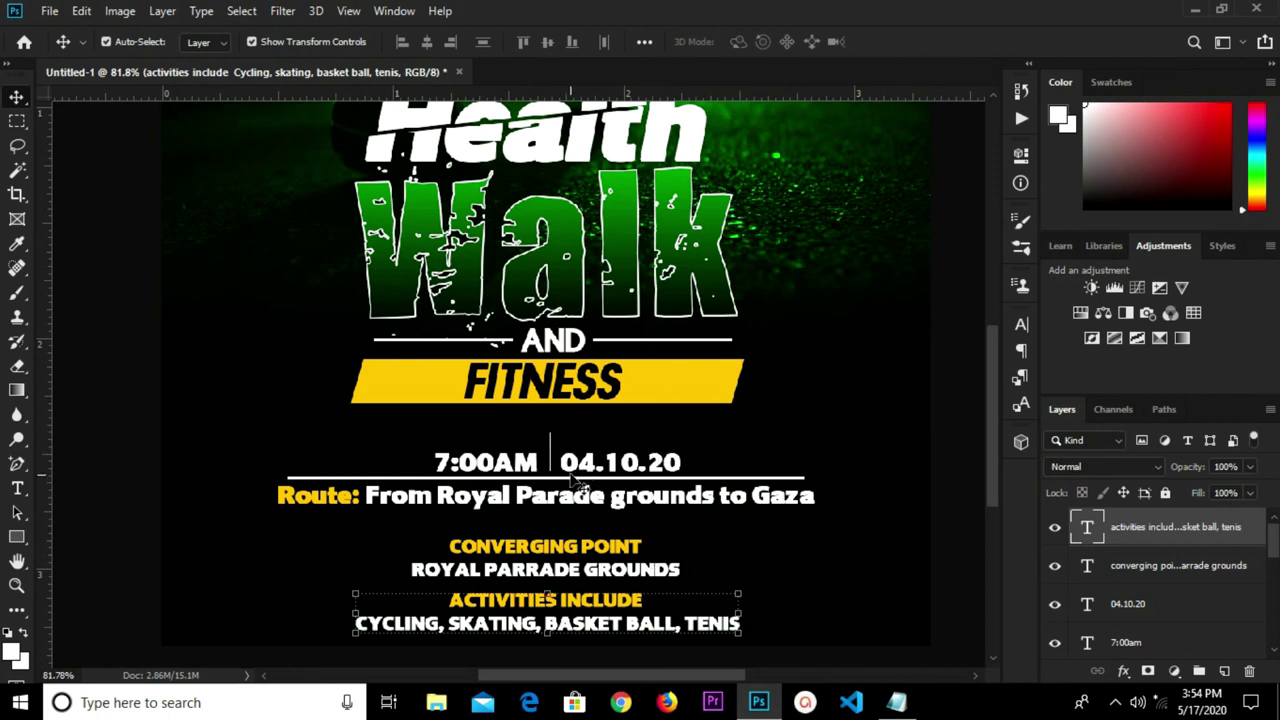
pyautogui.scroll(-2, 575, 485)
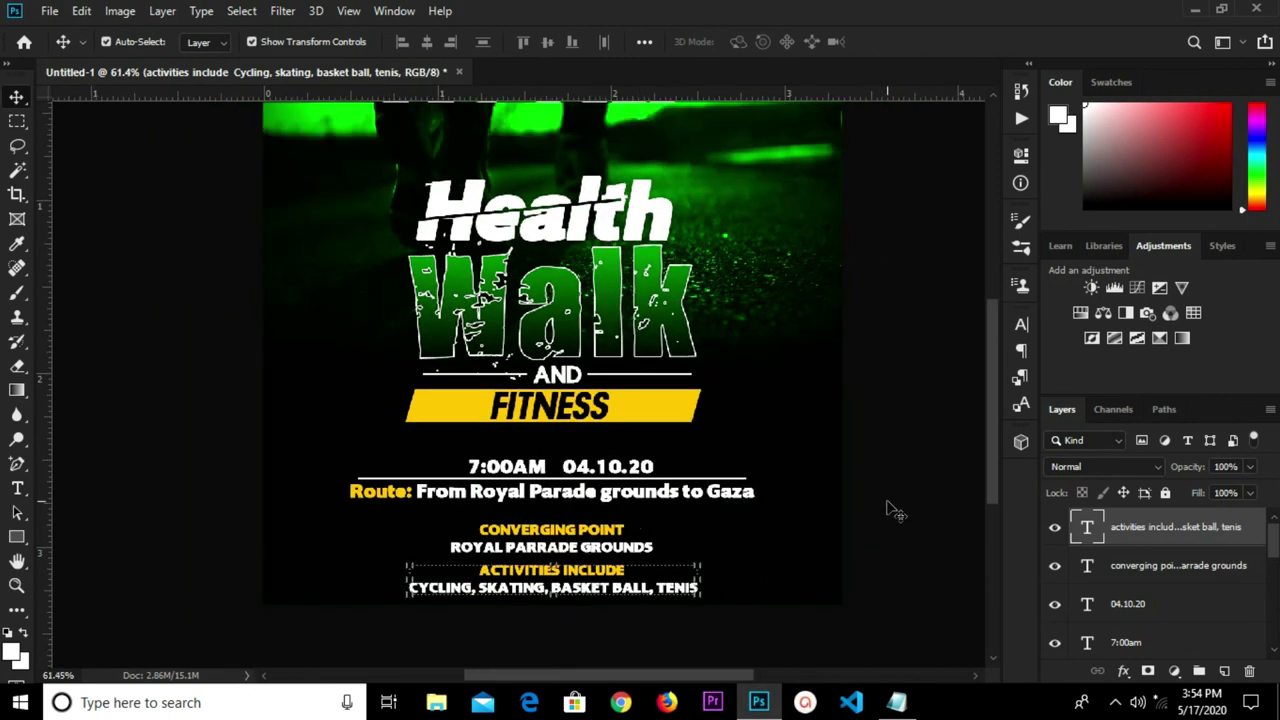
pyautogui.click(440, 614)
pyautogui.click(524, 588)
pyautogui.moveTo(524, 588); pyautogui.dragTo(586, 586)
pyautogui.click(905, 465)
pyautogui.click(565, 558)
pyautogui.click(735, 575)
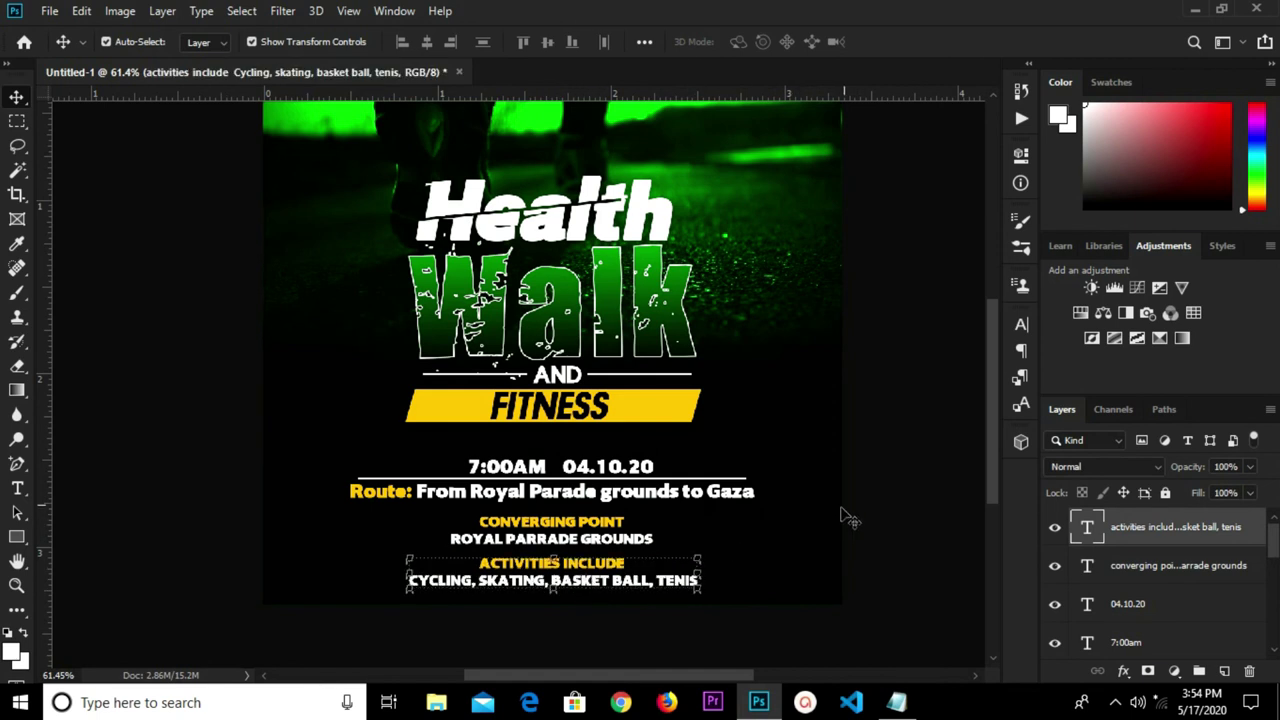
pyautogui.click(863, 483)
pyautogui.scroll(-1, 863, 483)
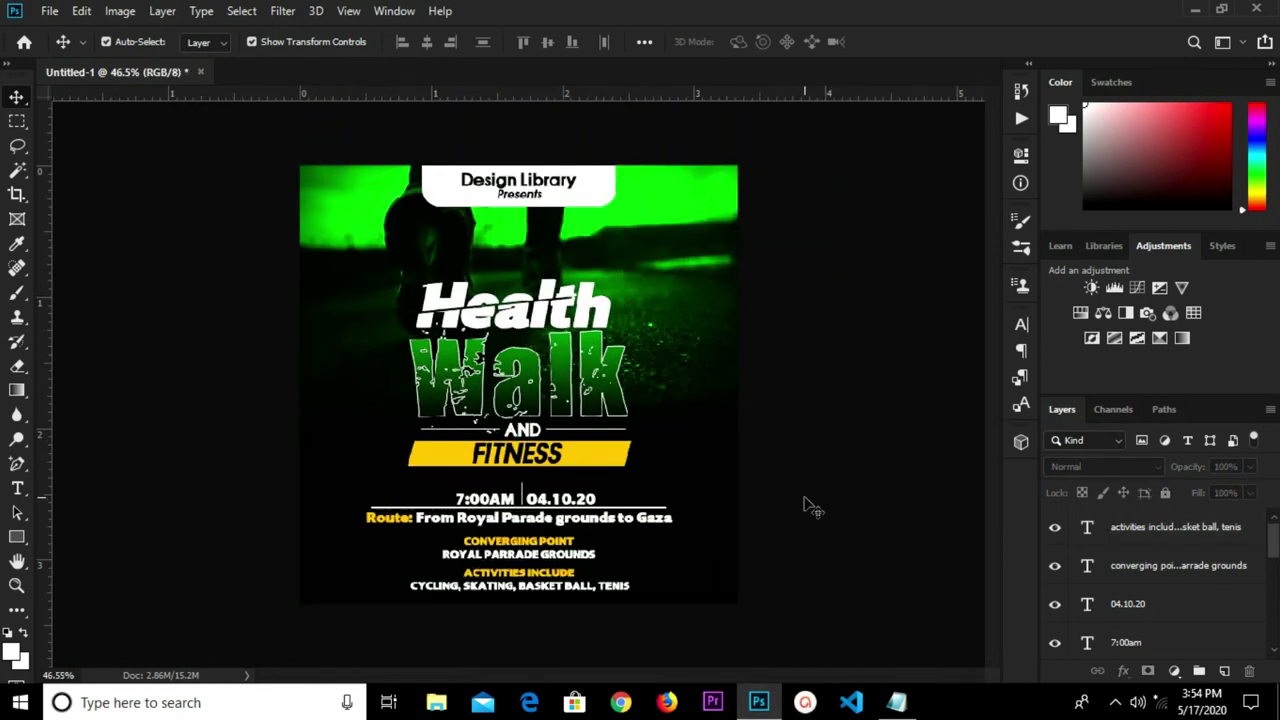
# Shift the converging point and activities text up by 2 px each.
pyautogui.scroll(1, 812, 508)
pyautogui.moveTo(516, 568); pyautogui.dragTo(516, 566)
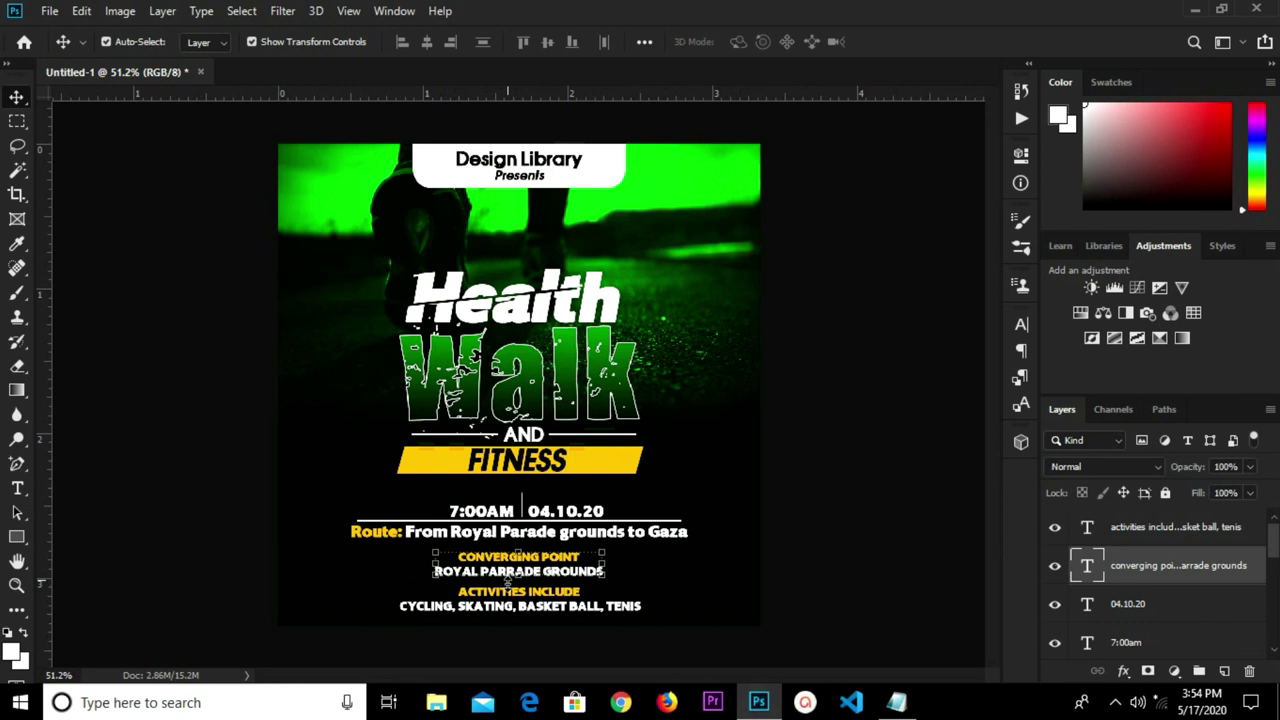
pyautogui.moveTo(516, 616); pyautogui.dragTo(516, 614)
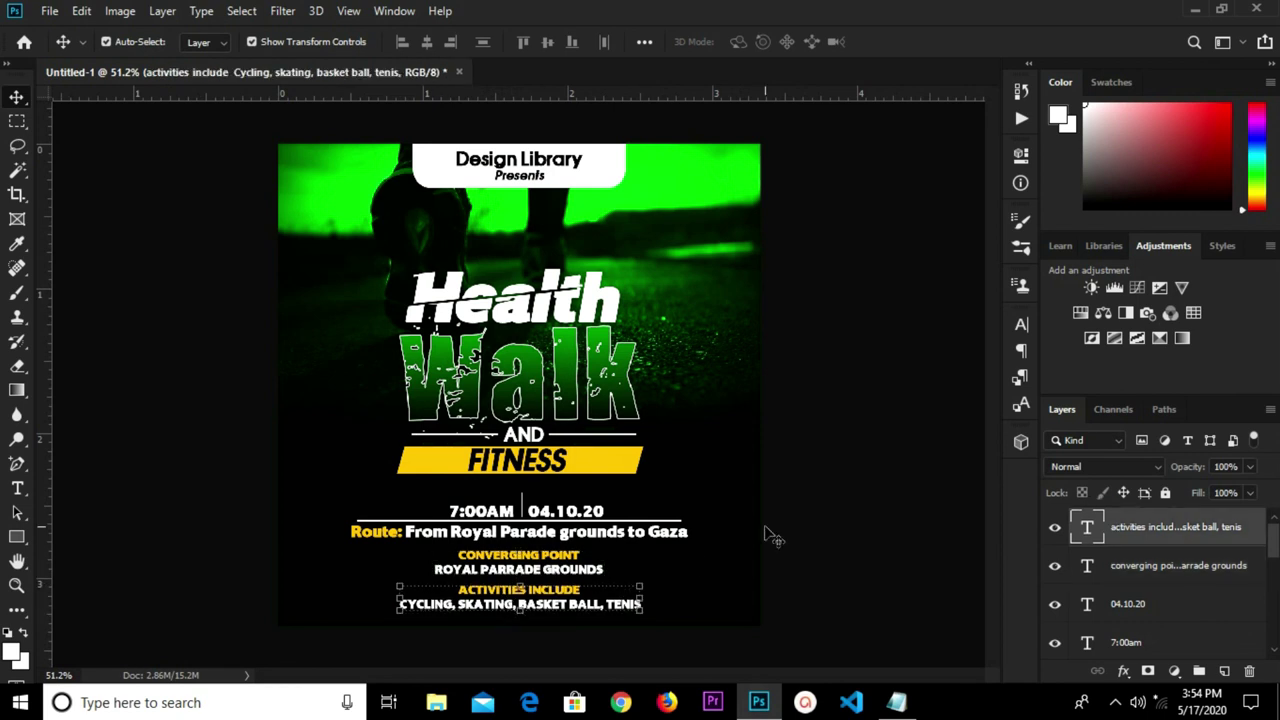
pyautogui.click(860, 486)
pyautogui.scroll(-2, 738, 486)
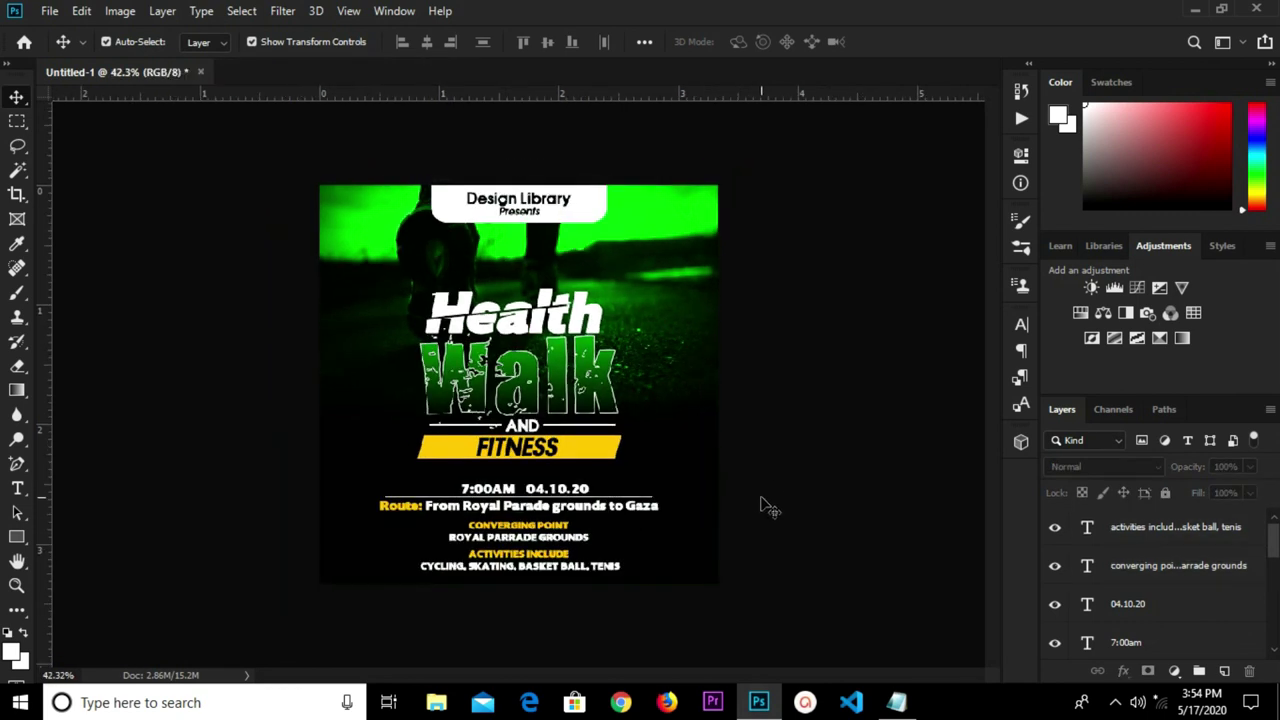
pyautogui.scroll(1, 760, 505)
pyautogui.scroll(1, 760, 505)
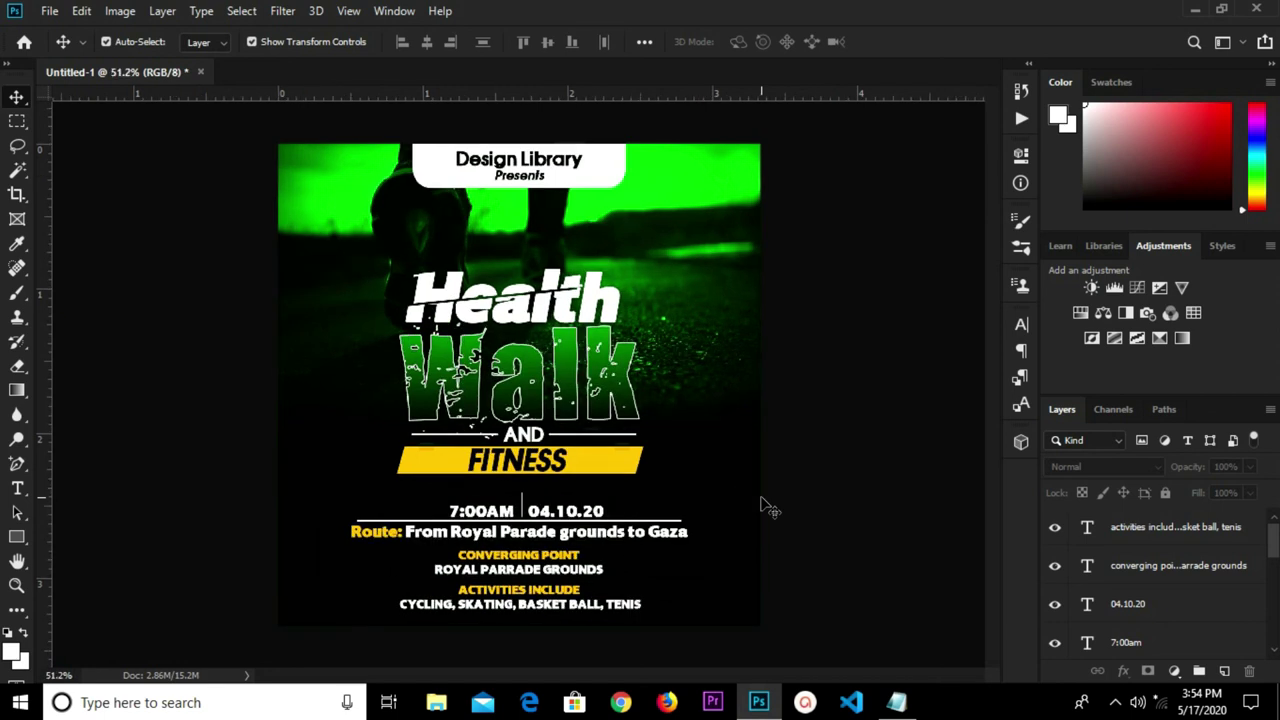
pyautogui.scroll(1, 760, 505)
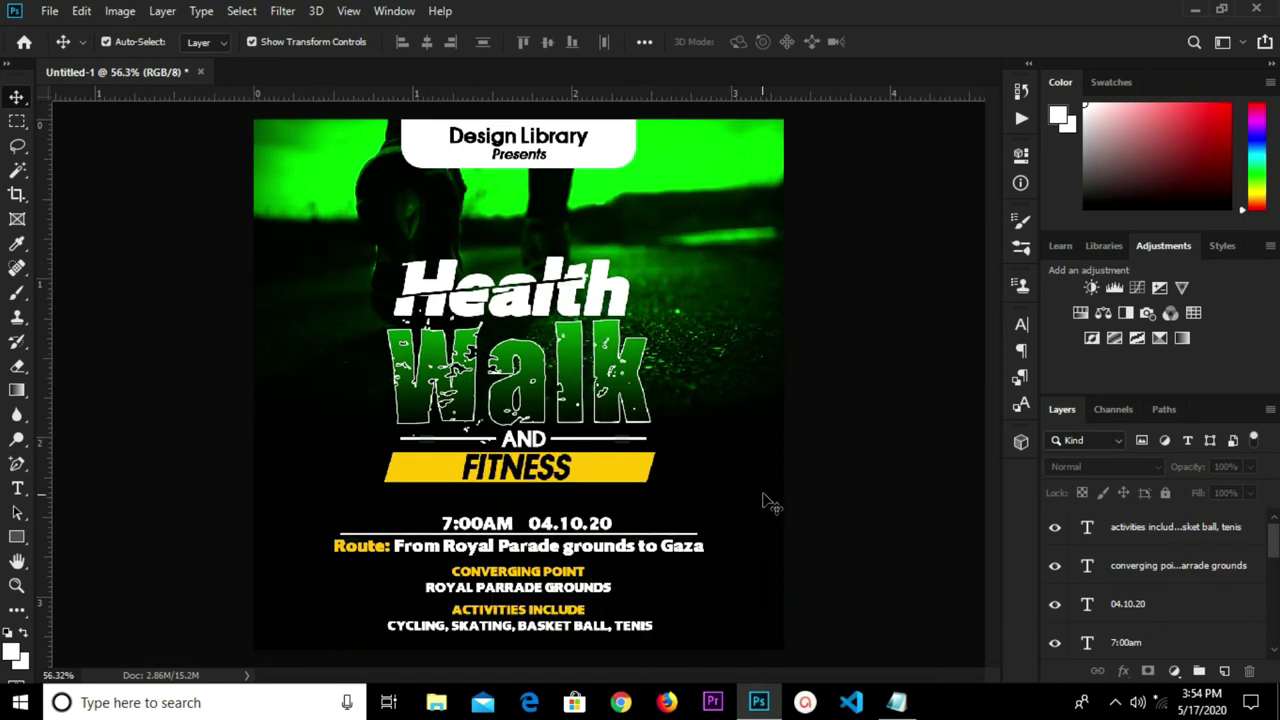
# Widen the thin vertical divider to 400% and apply the transform.
pyautogui.click(568, 524)
pyautogui.scroll(5, 540, 512)
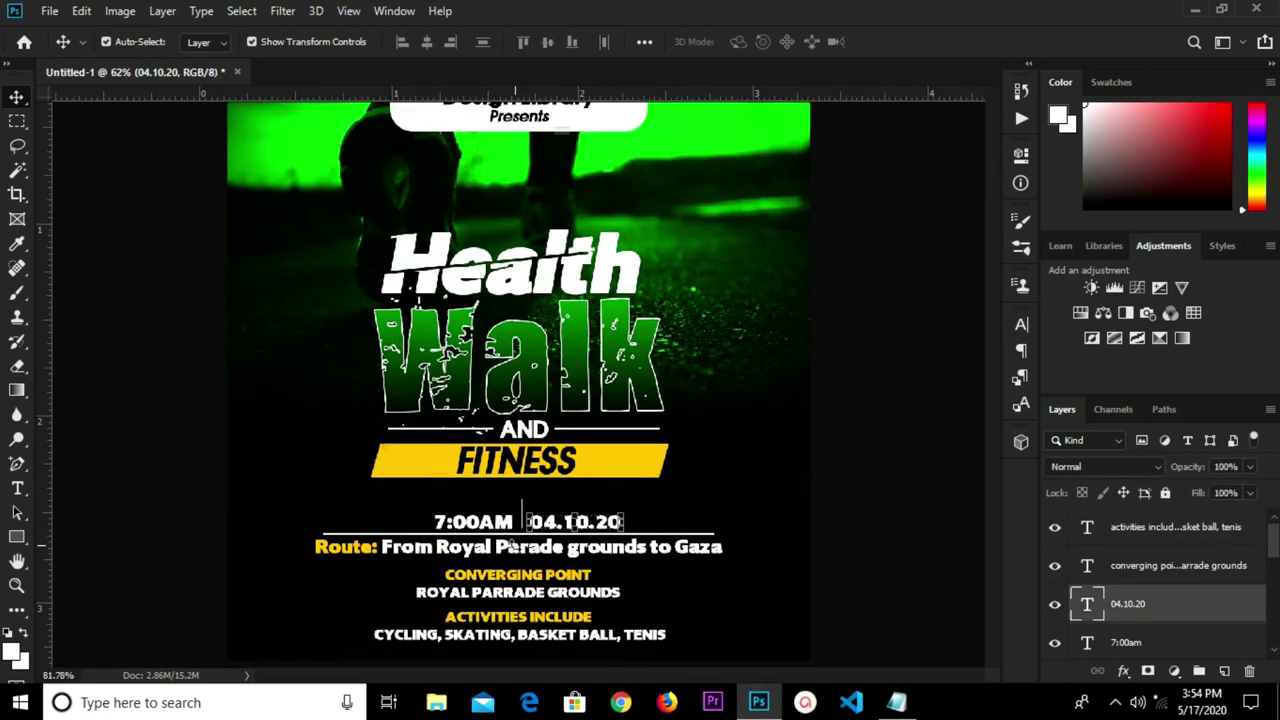
pyautogui.scroll(11, 524, 503)
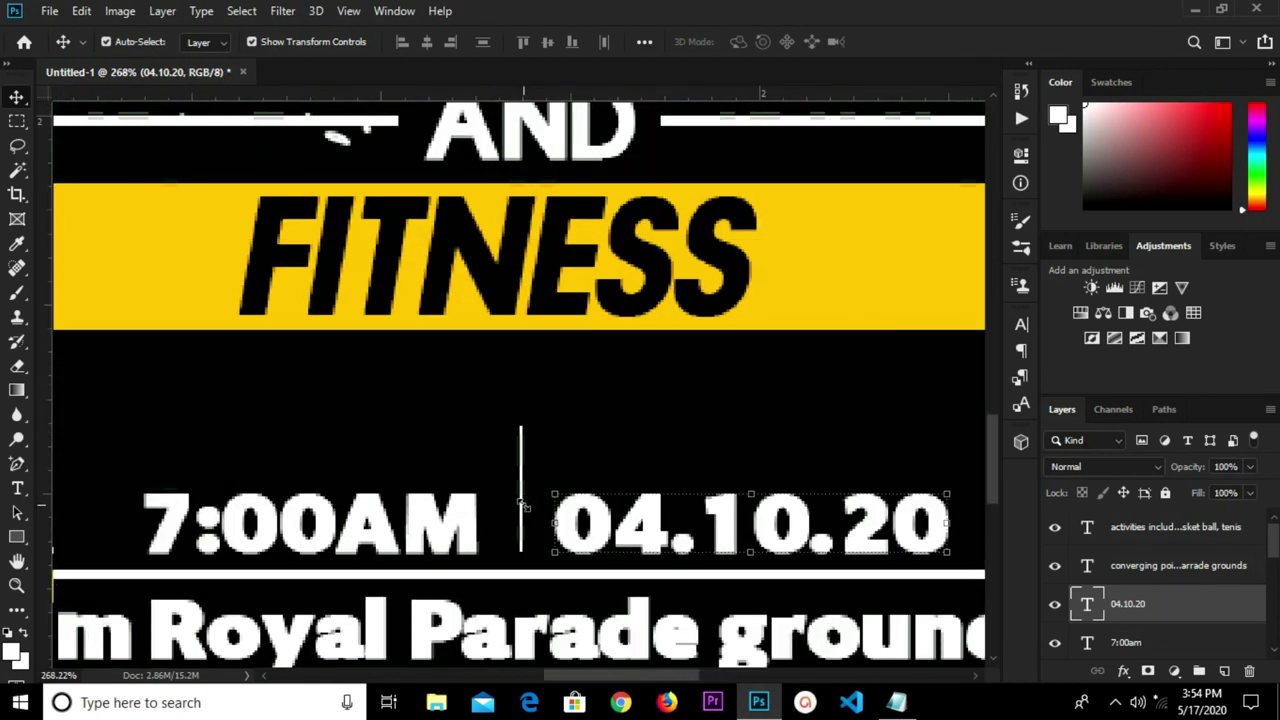
pyautogui.click(524, 510)
pyautogui.moveTo(522, 488); pyautogui.dragTo(531, 470)
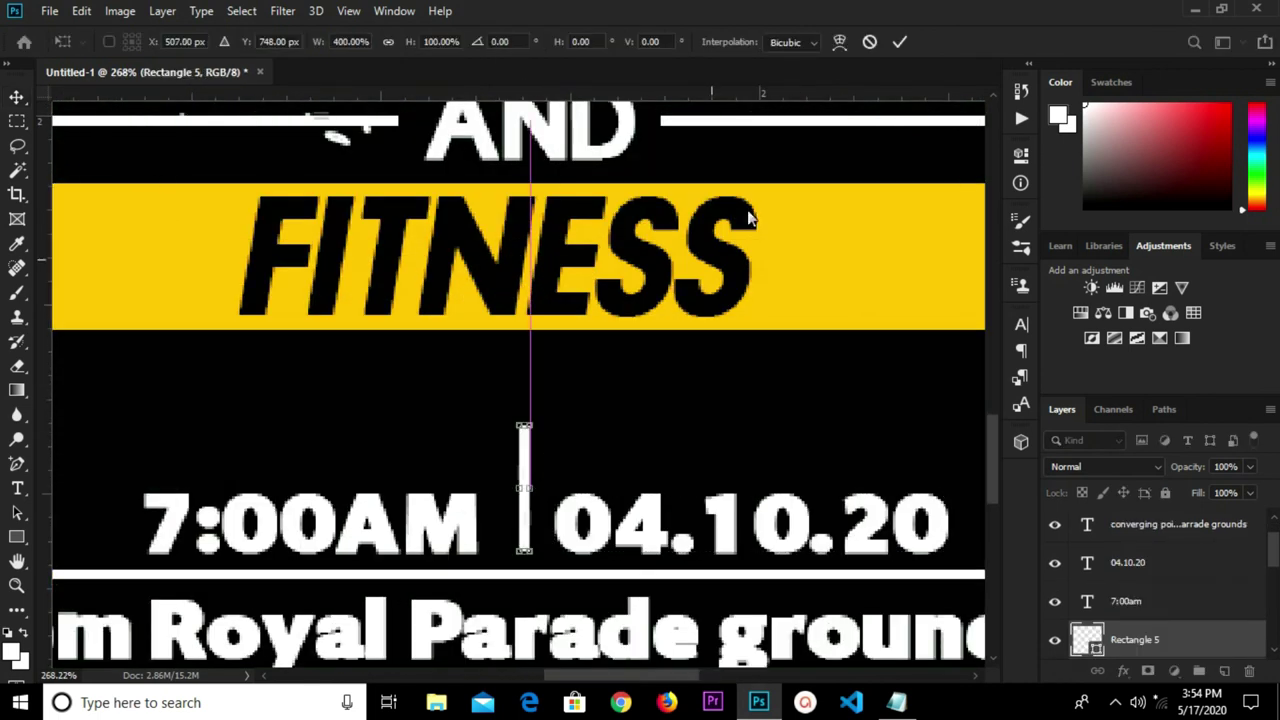
pyautogui.click(900, 41)
# Resize the divider's width again so it ends at 25%, and apply the change.
pyautogui.scroll(-11, 635, 483)
pyautogui.scroll(-3, 635, 485)
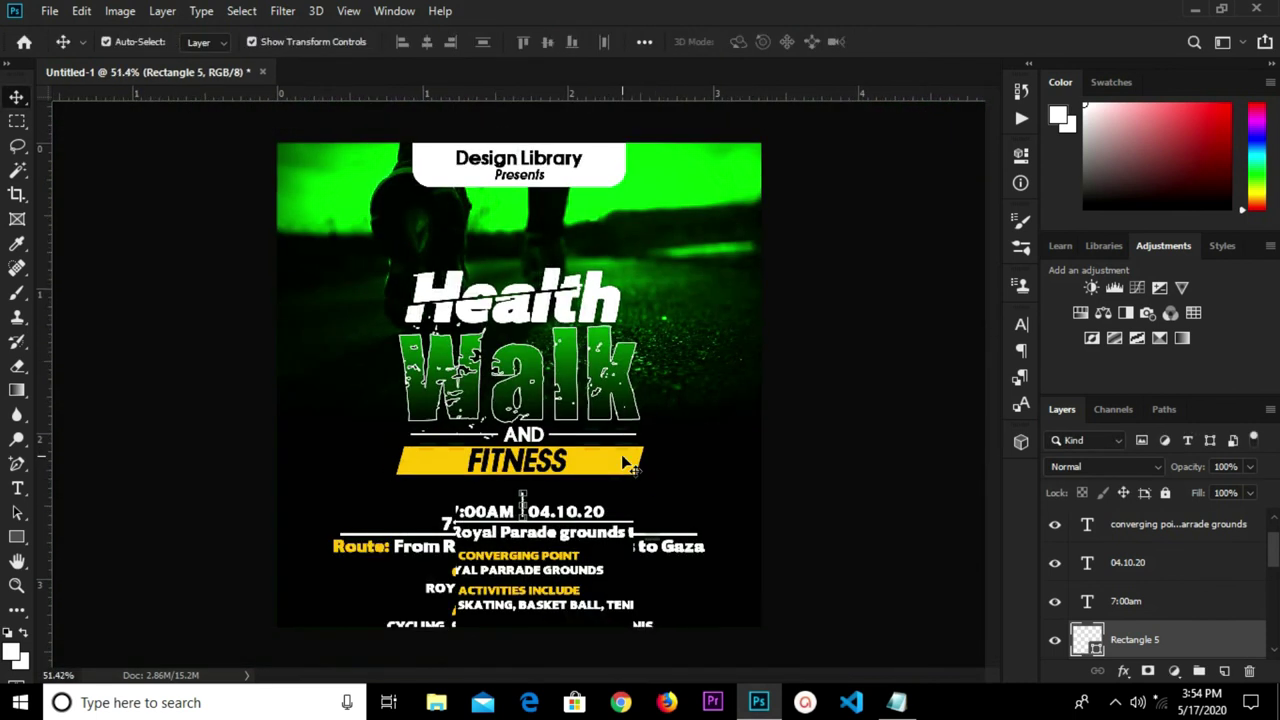
pyautogui.scroll(9, 527, 524)
pyautogui.click(522, 518)
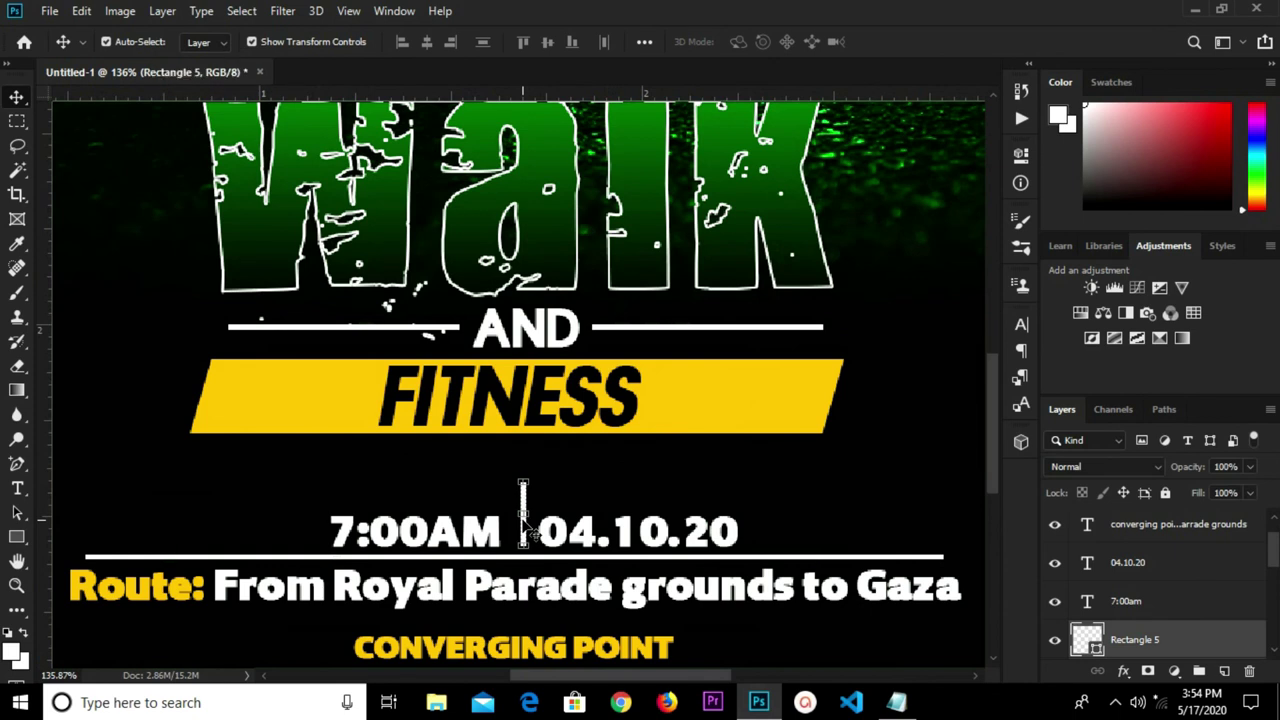
pyautogui.scroll(5, 524, 520)
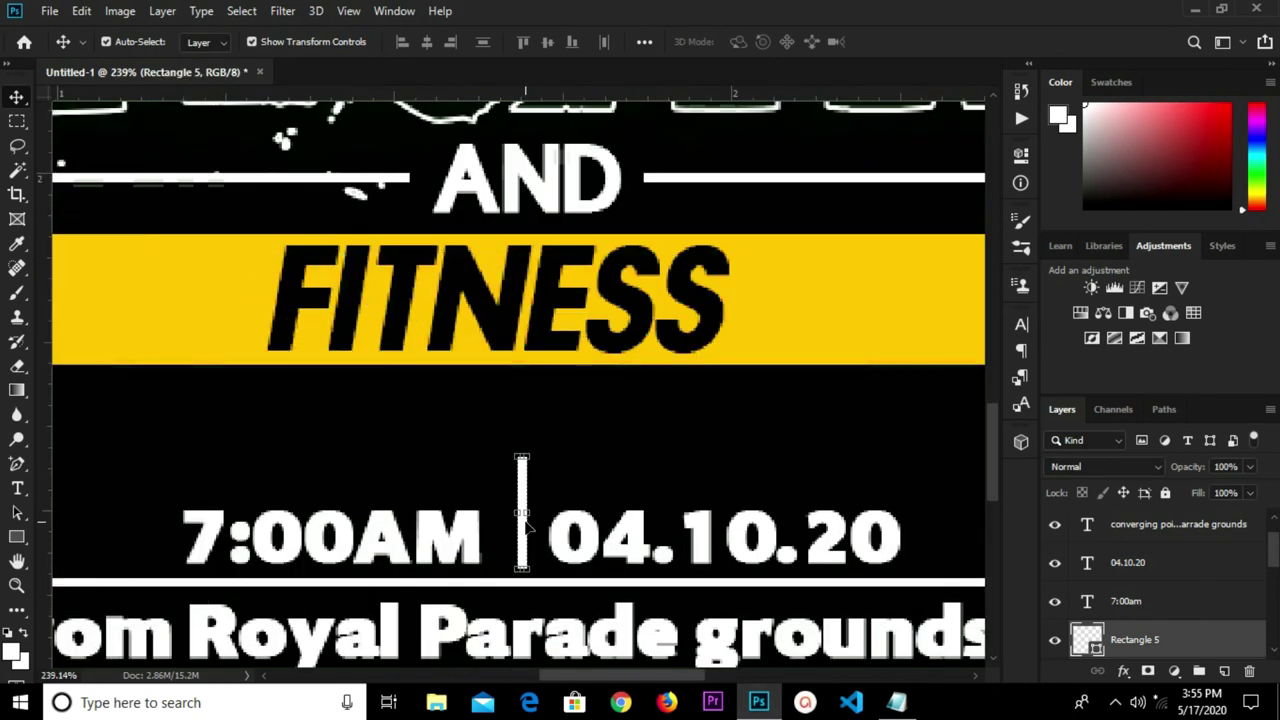
pyautogui.scroll(5, 523, 508)
pyautogui.moveTo(520, 514); pyautogui.dragTo(526, 566)
pyautogui.click(896, 45)
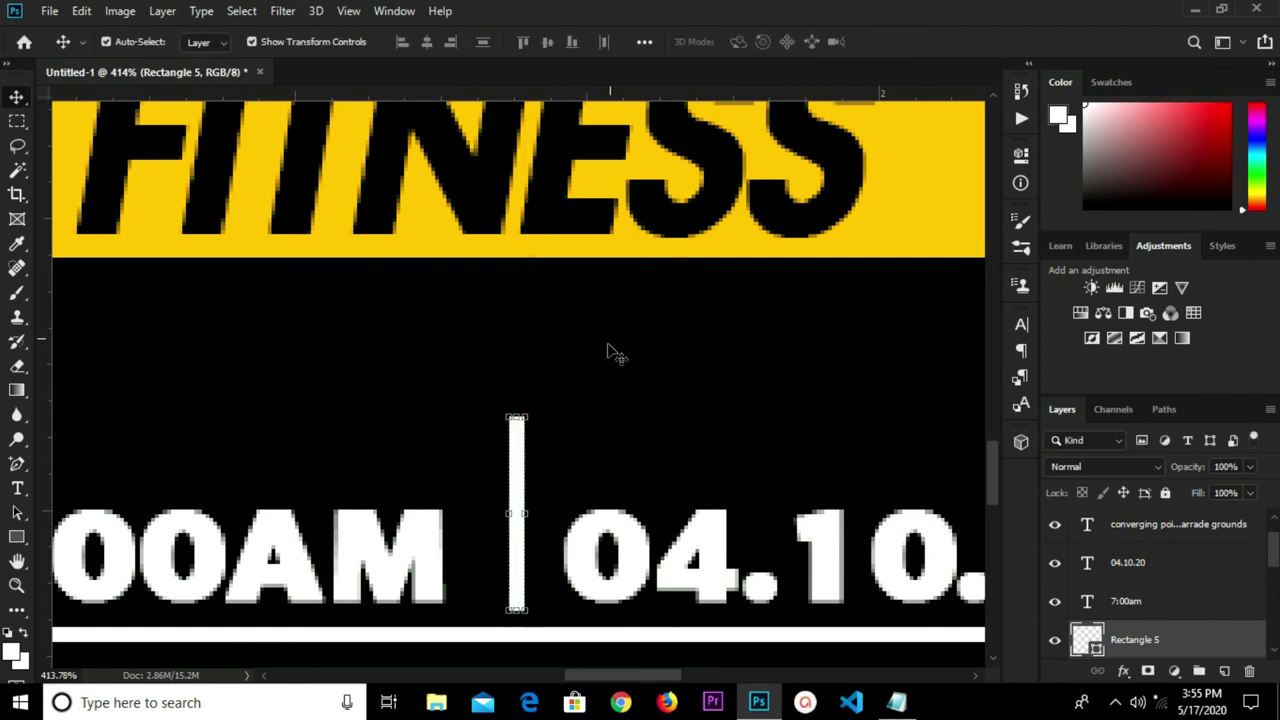
pyautogui.scroll(-10, 608, 351)
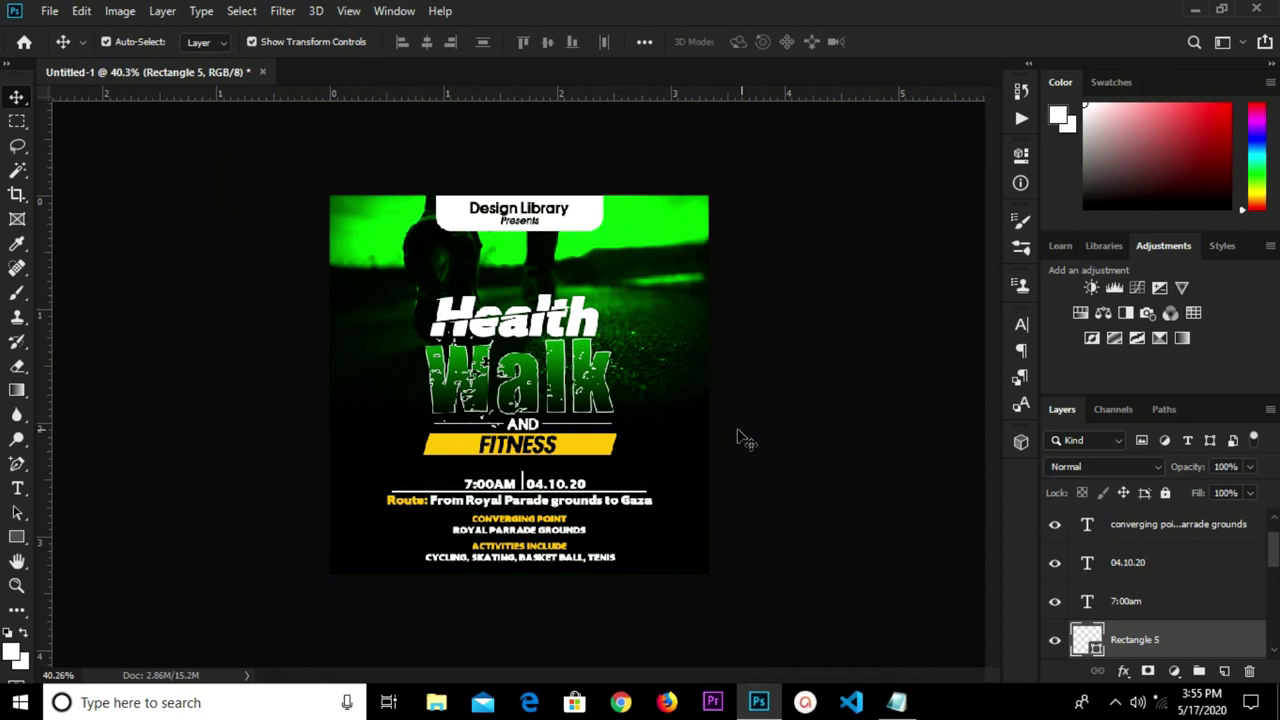
pyautogui.click(745, 440)
pyautogui.scroll(3, 740, 438)
# Reposition the 04.10.20 date slightly and shift the 7:00AM text left.
pyautogui.click(565, 556)
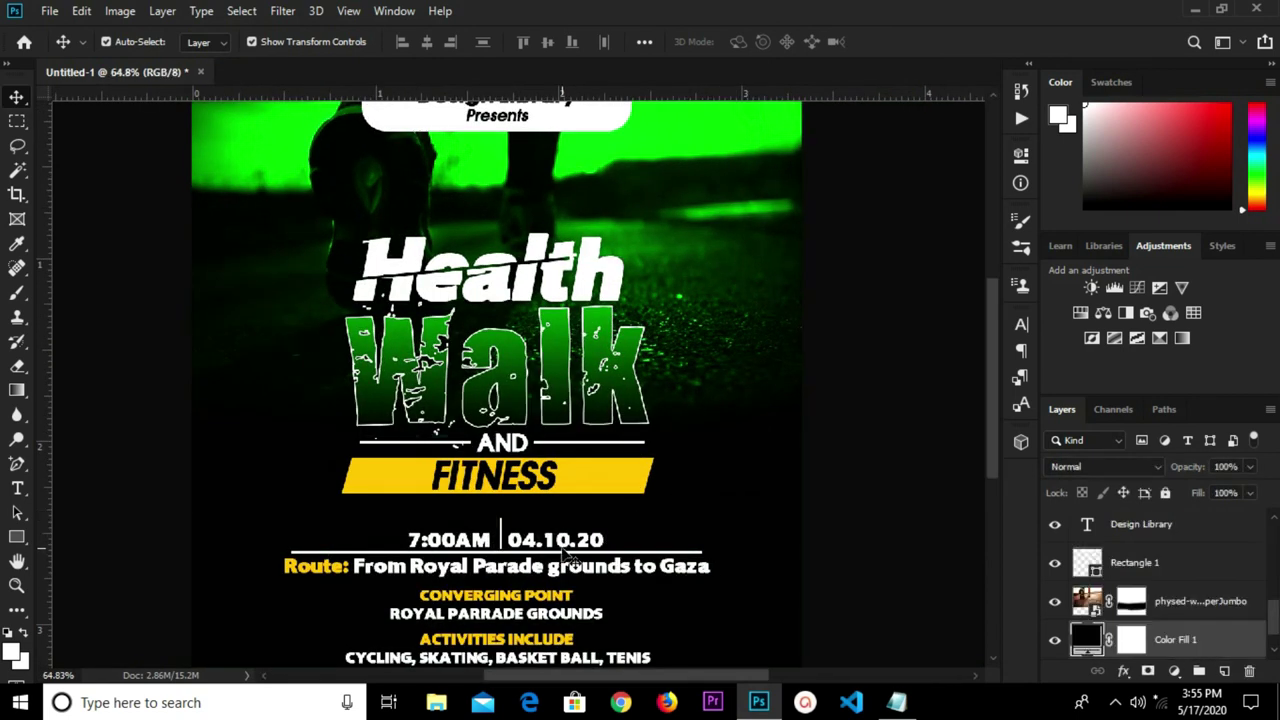
pyautogui.click(565, 540)
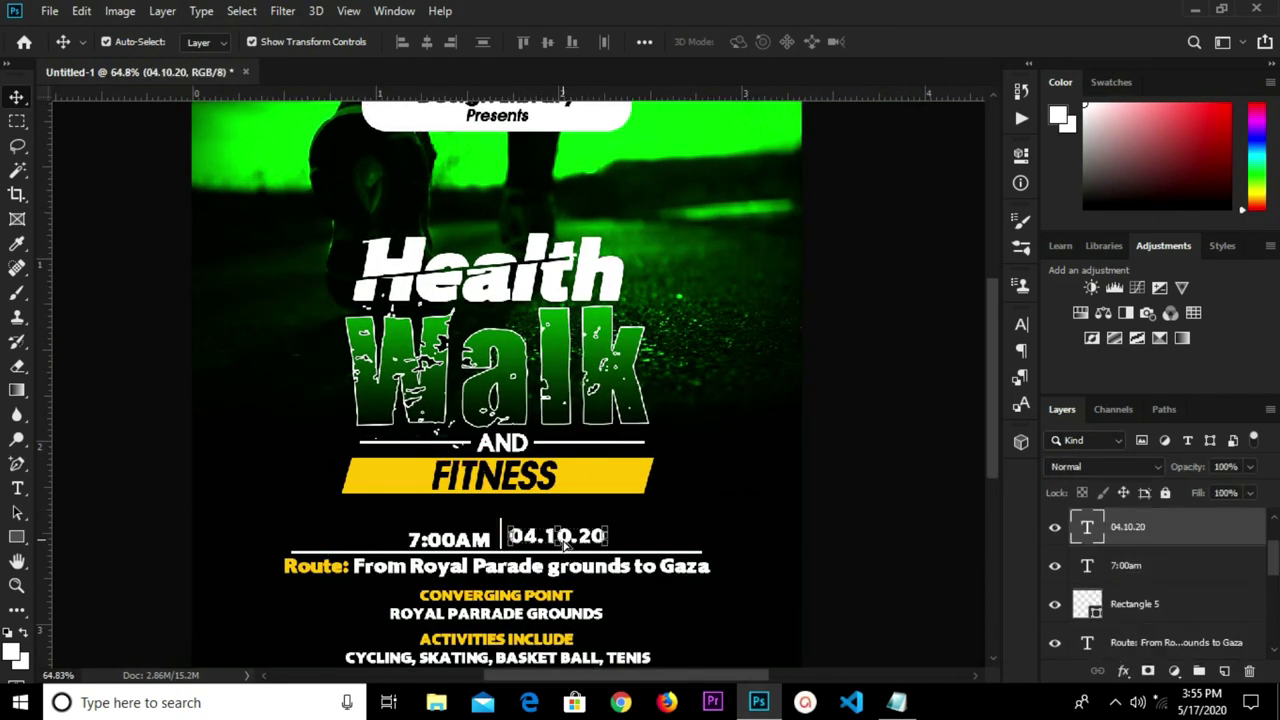
pyautogui.moveTo(565, 540); pyautogui.dragTo(561, 545)
pyautogui.press('Right')
pyautogui.press('Right')
pyautogui.press('Right')
pyautogui.press('Right')
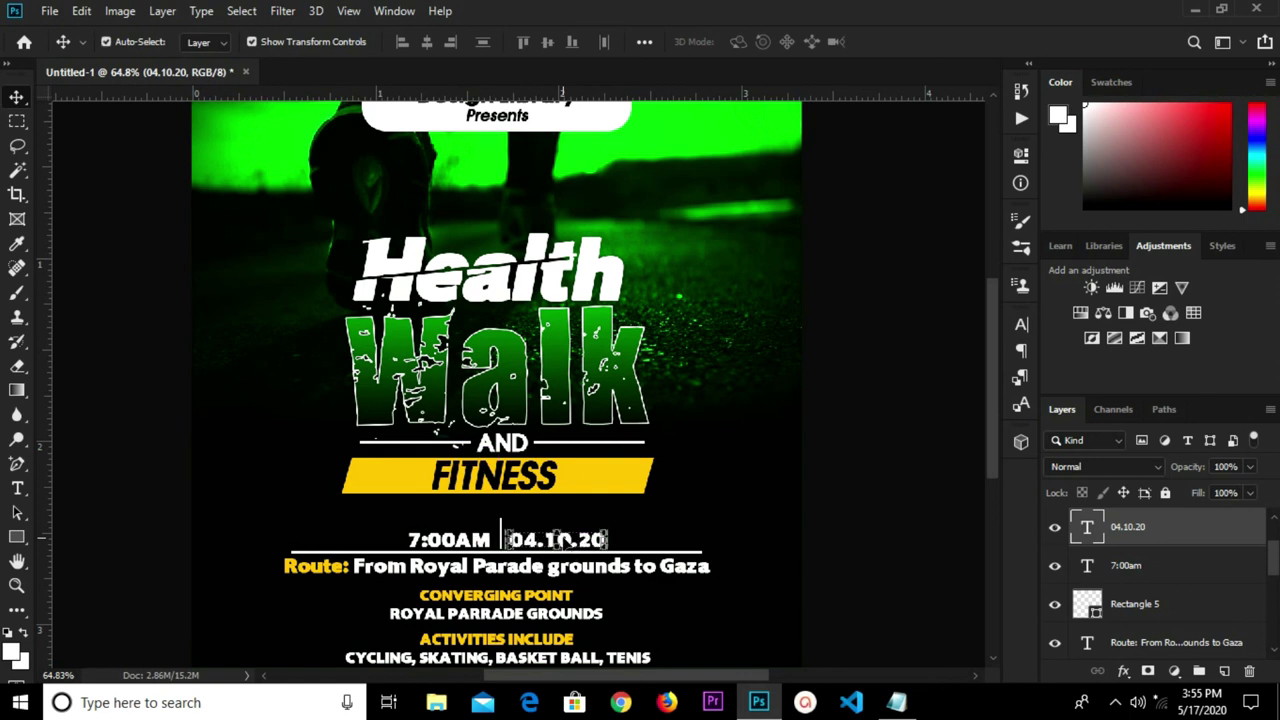
pyautogui.click(484, 544)
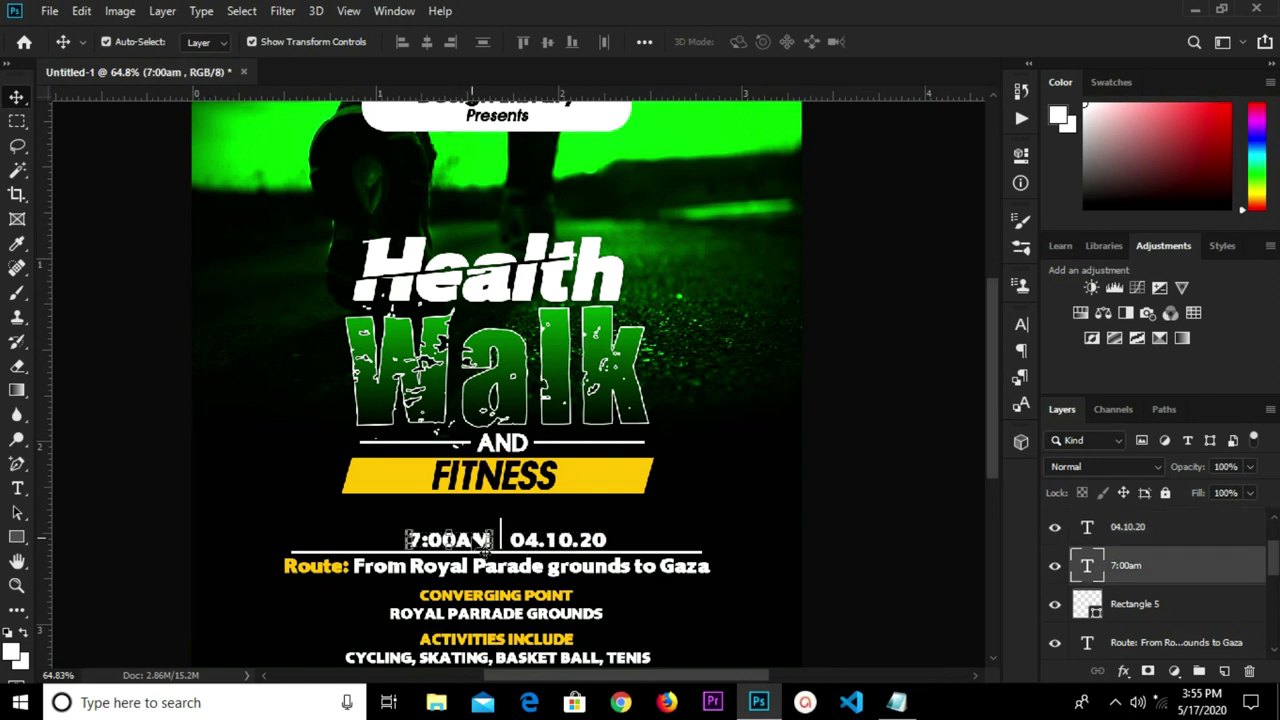
pyautogui.press('Left')
pyautogui.press('Left')
pyautogui.press('Left')
pyautogui.press('Left')
pyautogui.press('Left')
pyautogui.press('Left')
pyautogui.press('Left')
pyautogui.press('Left')
pyautogui.press('Left')
pyautogui.press('Left')
pyautogui.press('Left')
pyautogui.press('Left')
pyautogui.press('Left')
pyautogui.press('Left')
pyautogui.press('Left')
pyautogui.press('Left')
pyautogui.press('Left')
pyautogui.press('Left')
pyautogui.press('Left')
pyautogui.press('Left')
pyautogui.press('Left')
pyautogui.press('Left')
pyautogui.press('Left')
pyautogui.press('Left')
pyautogui.press('Left')
pyautogui.press('Left')
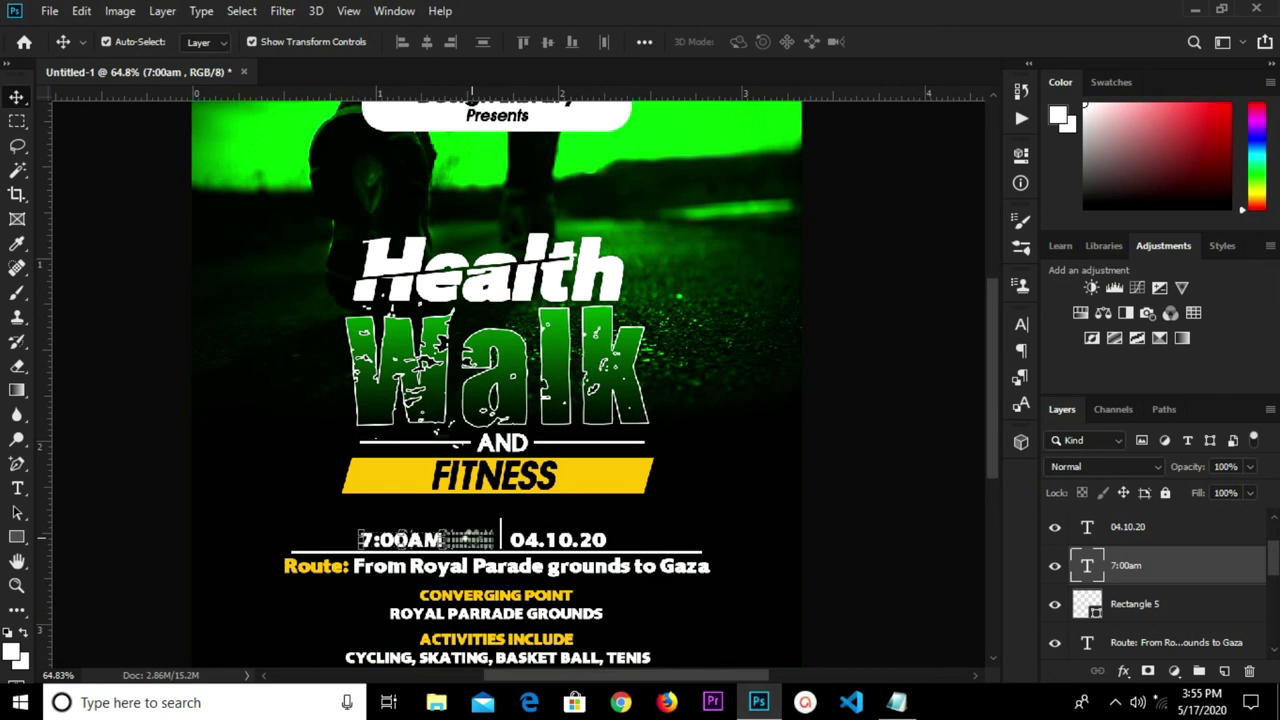
# Extend the time text to read 7:00AM SHARP.
pyautogui.scroll(2, 410, 541)
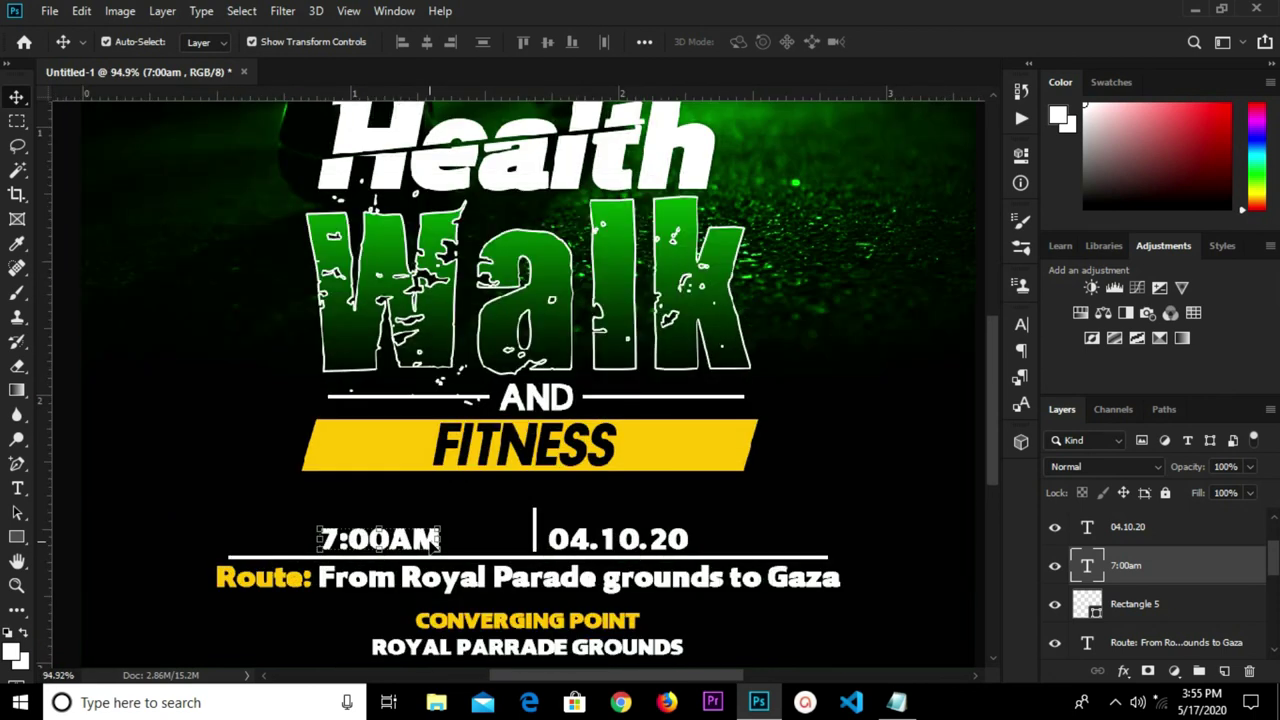
pyautogui.press('t')
pyautogui.click(434, 540)
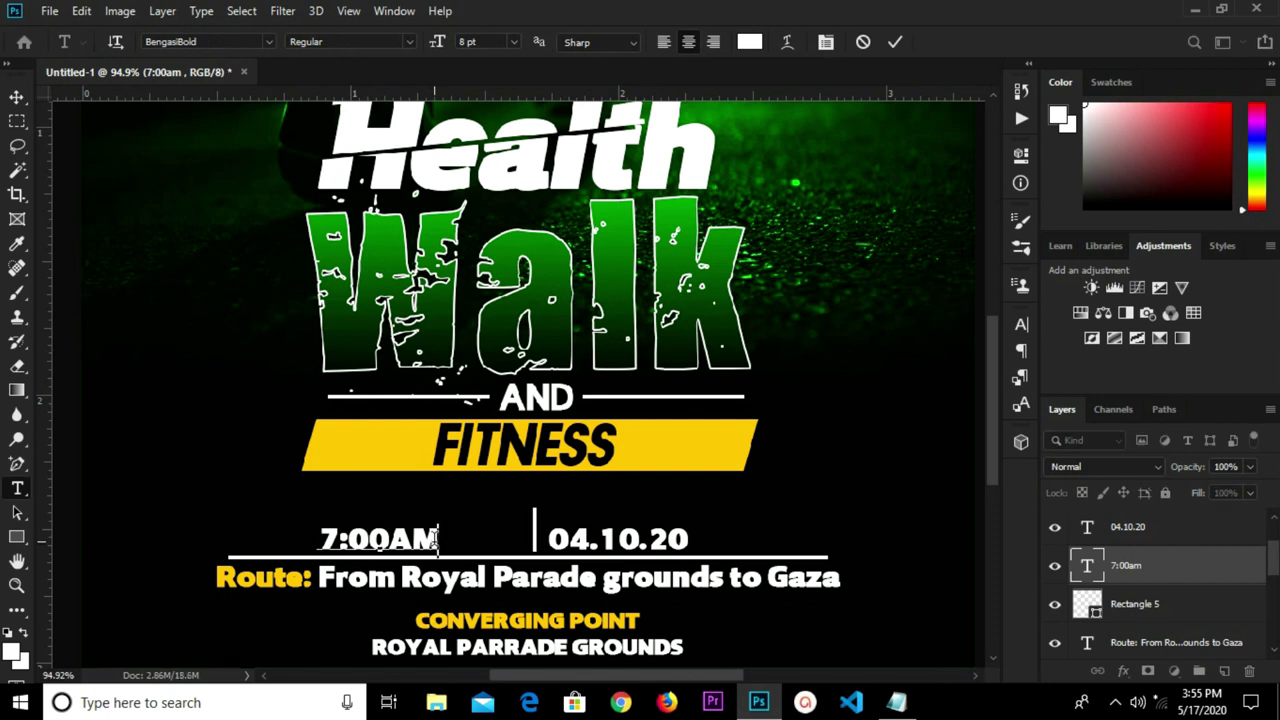
pyautogui.write('SHARP')
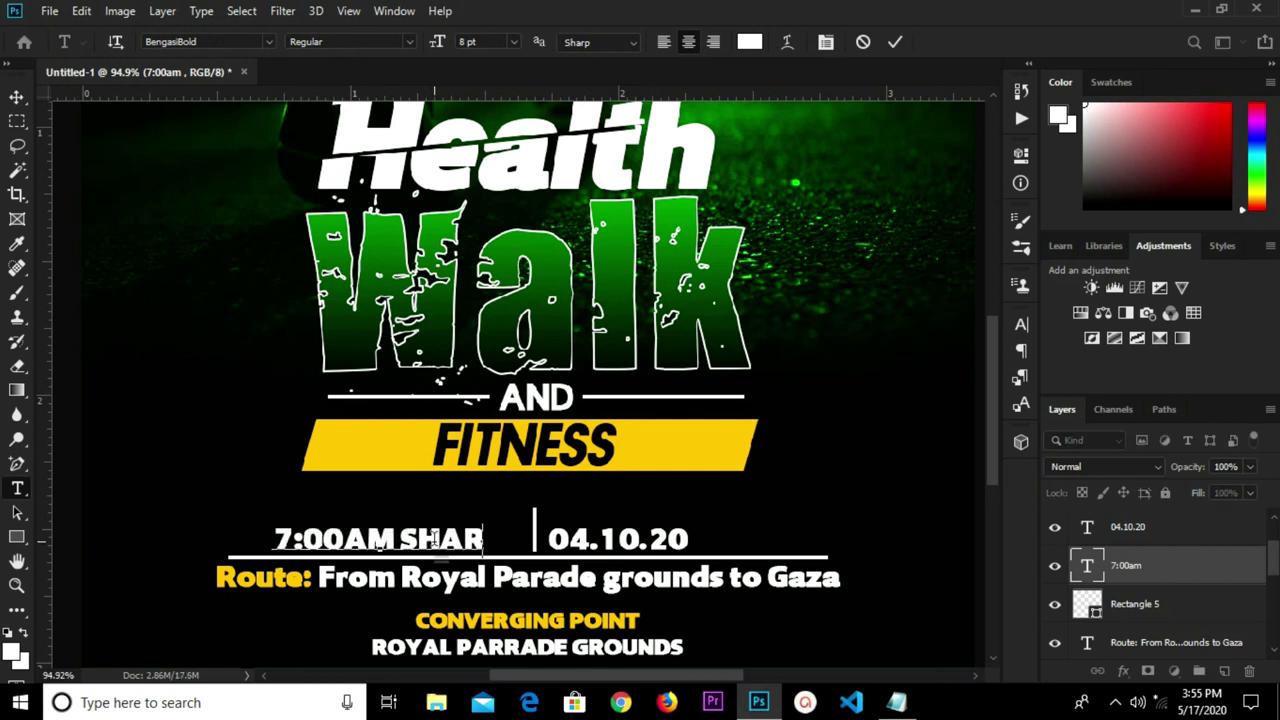